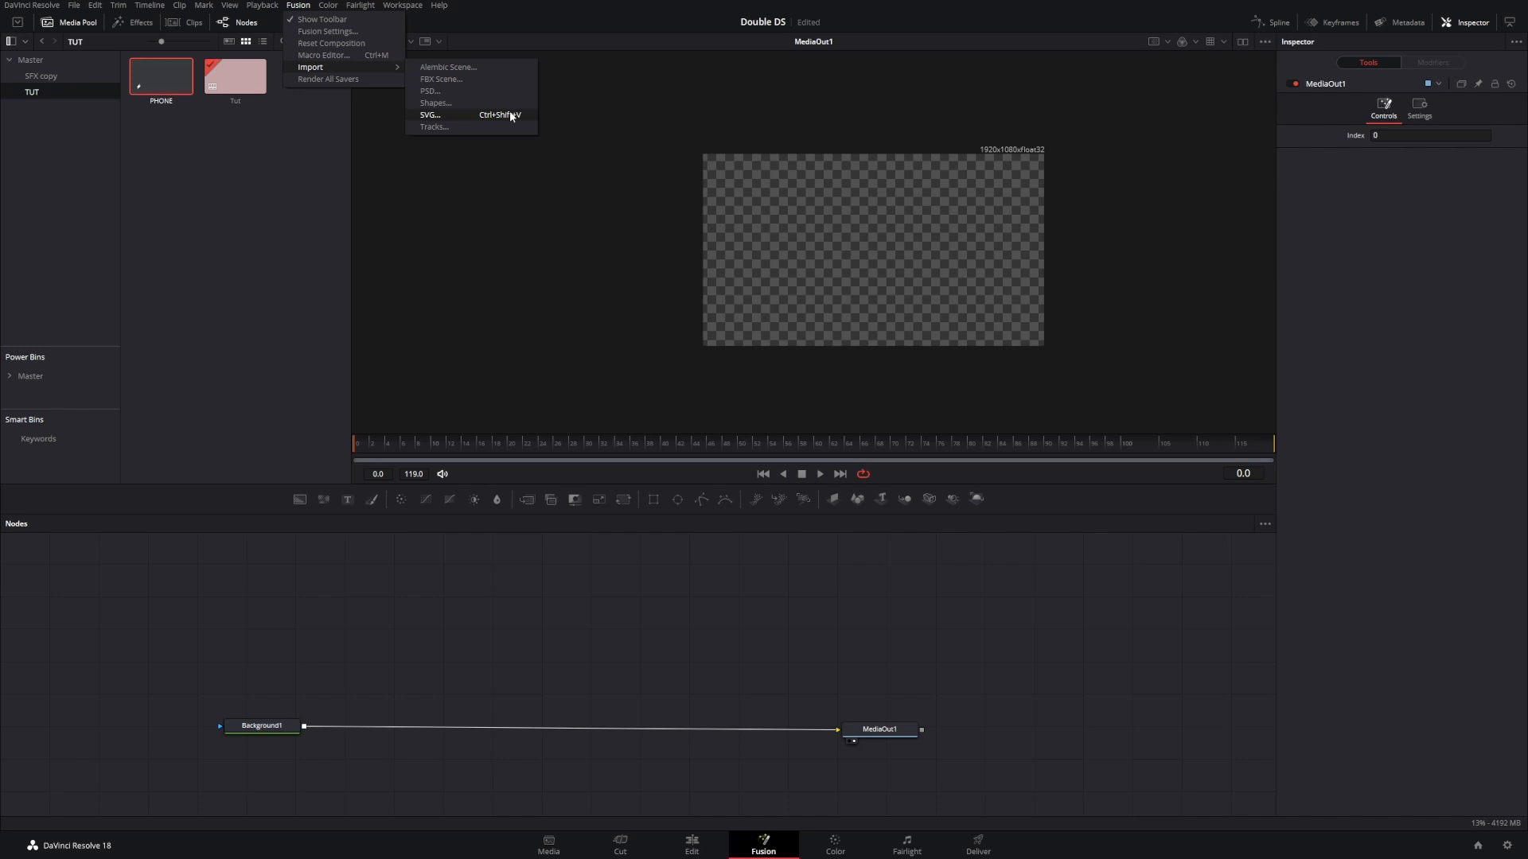
Step: Import the phone artwork as an SVG into the Fusion composition and bring its Phone node group into view
click(511, 116)
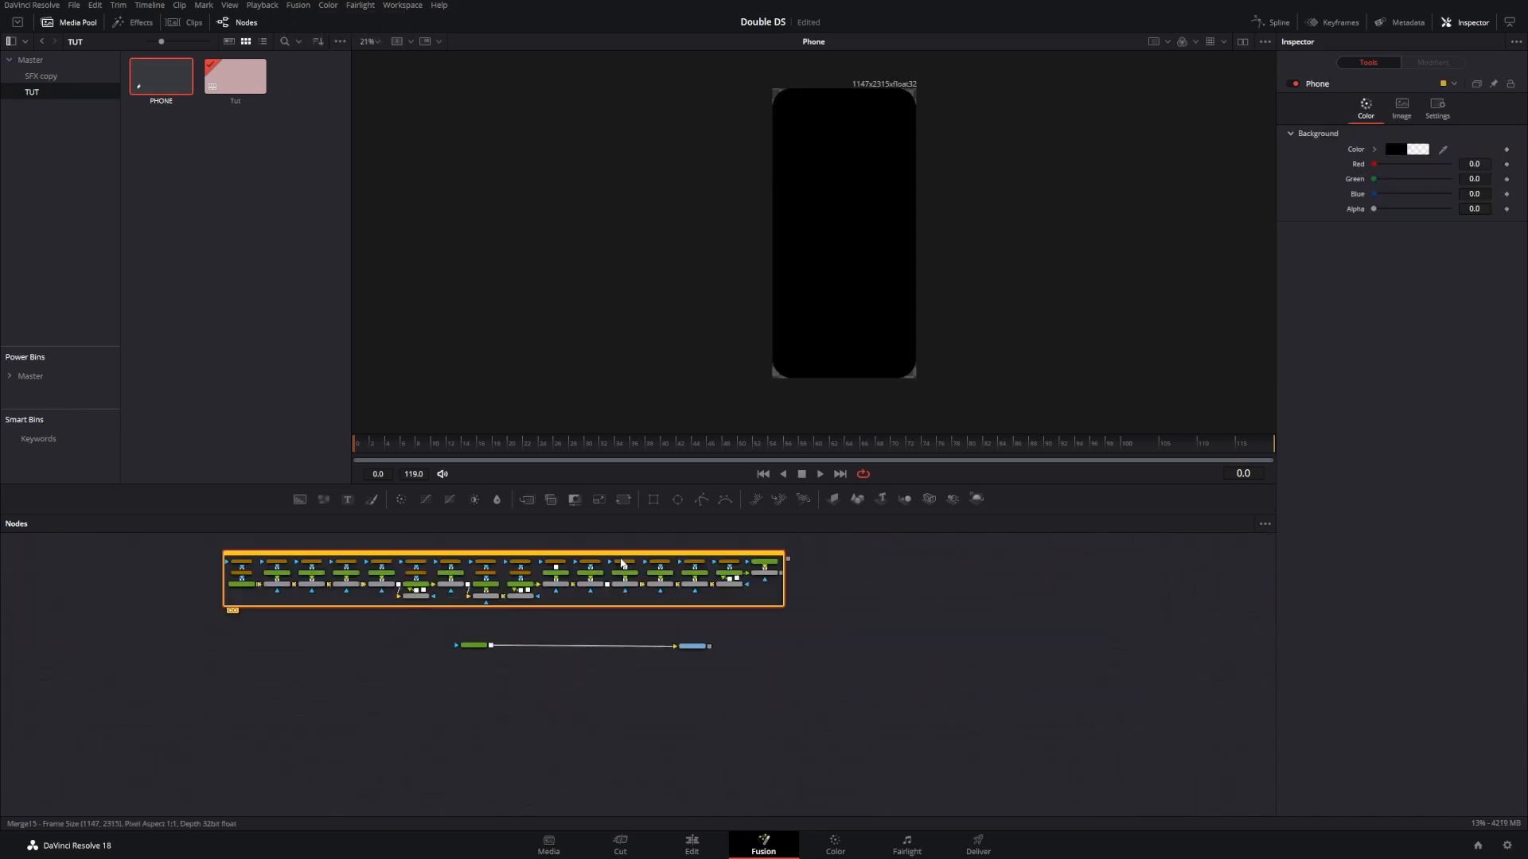
drag(620, 594, 740, 653)
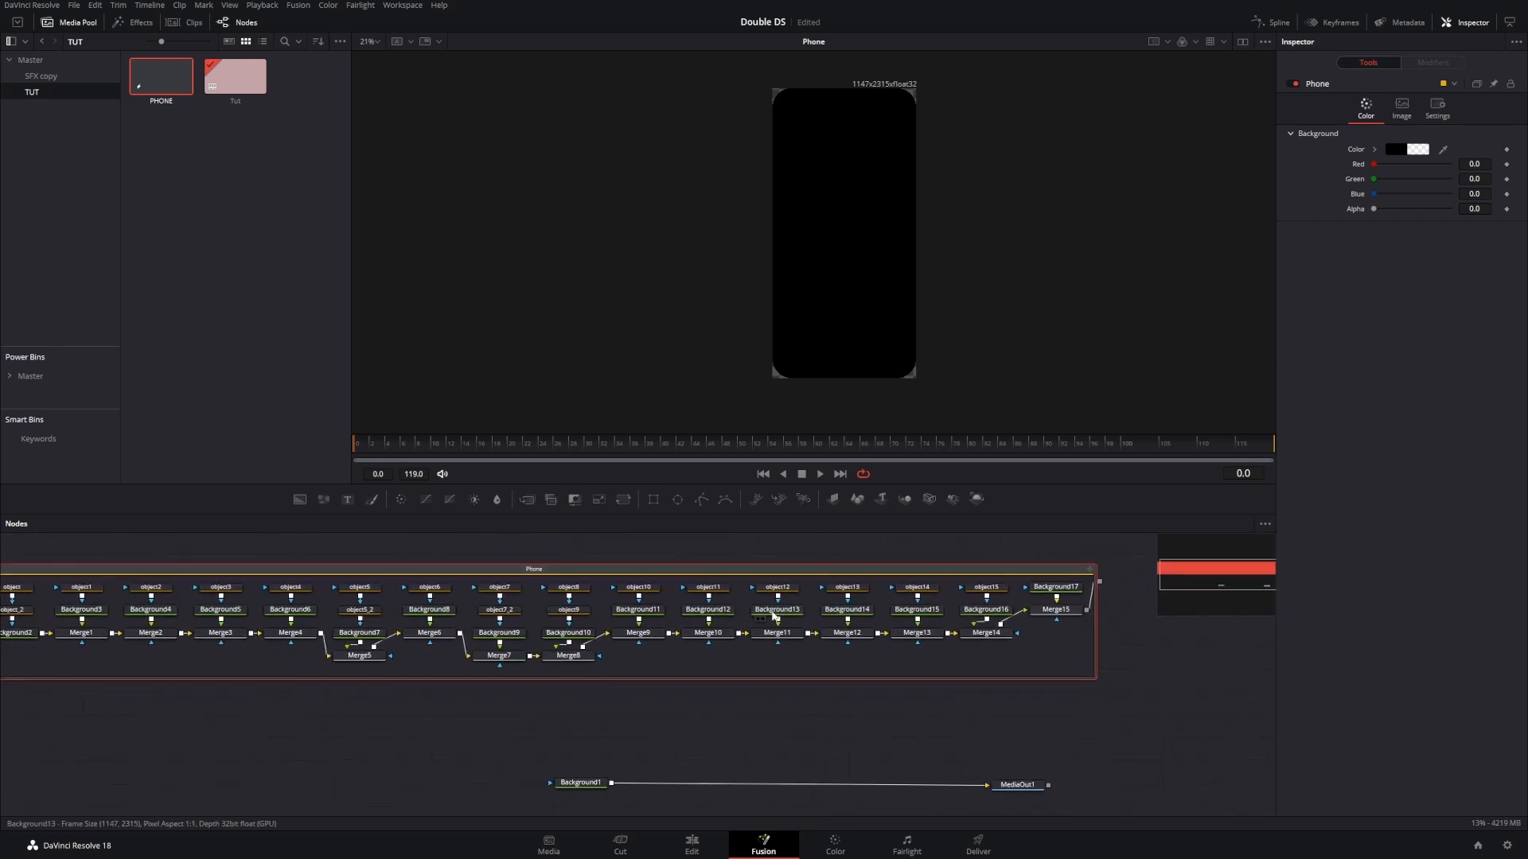
drag(700, 617, 1111, 577)
drag(517, 610, 346, 617)
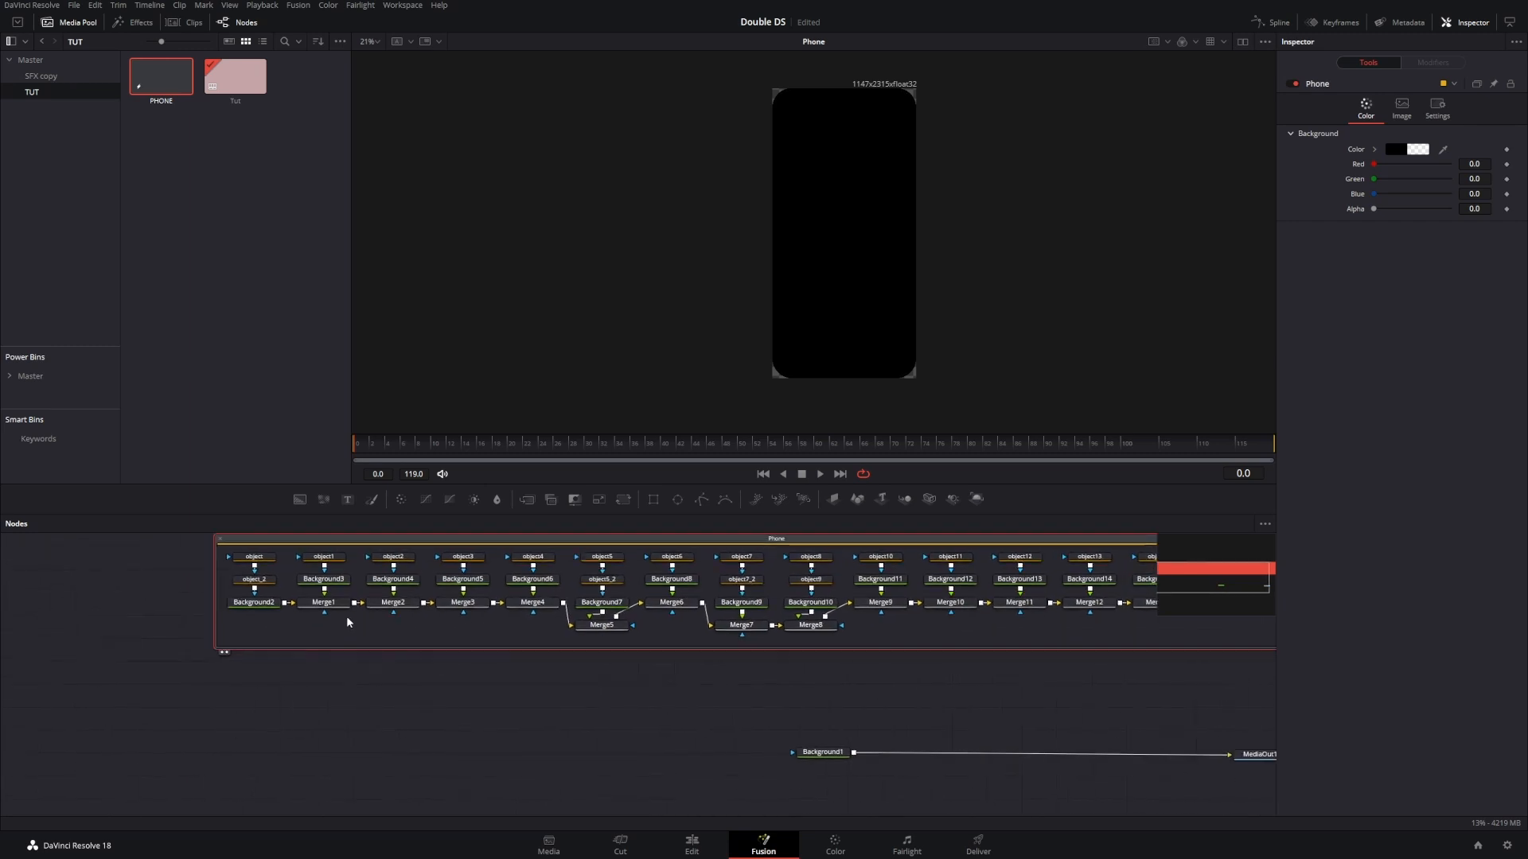
Step: Inspect the phone's shape nodes to locate the screen, and set the Red value of its Background16 node to 0.622
drag(253, 627, 265, 547)
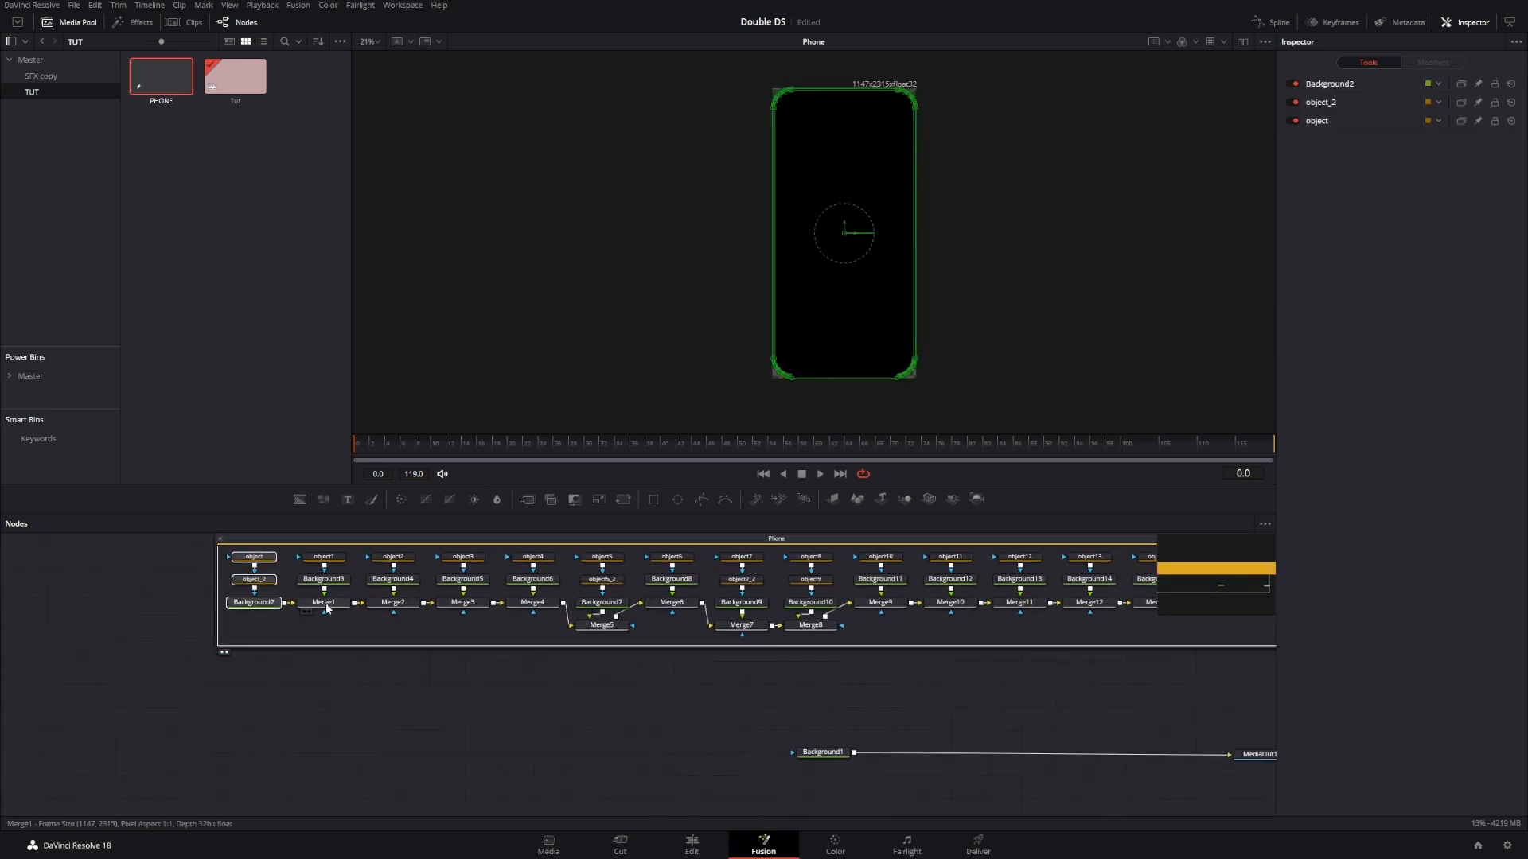
drag(322, 627, 324, 557)
drag(773, 583, 569, 589)
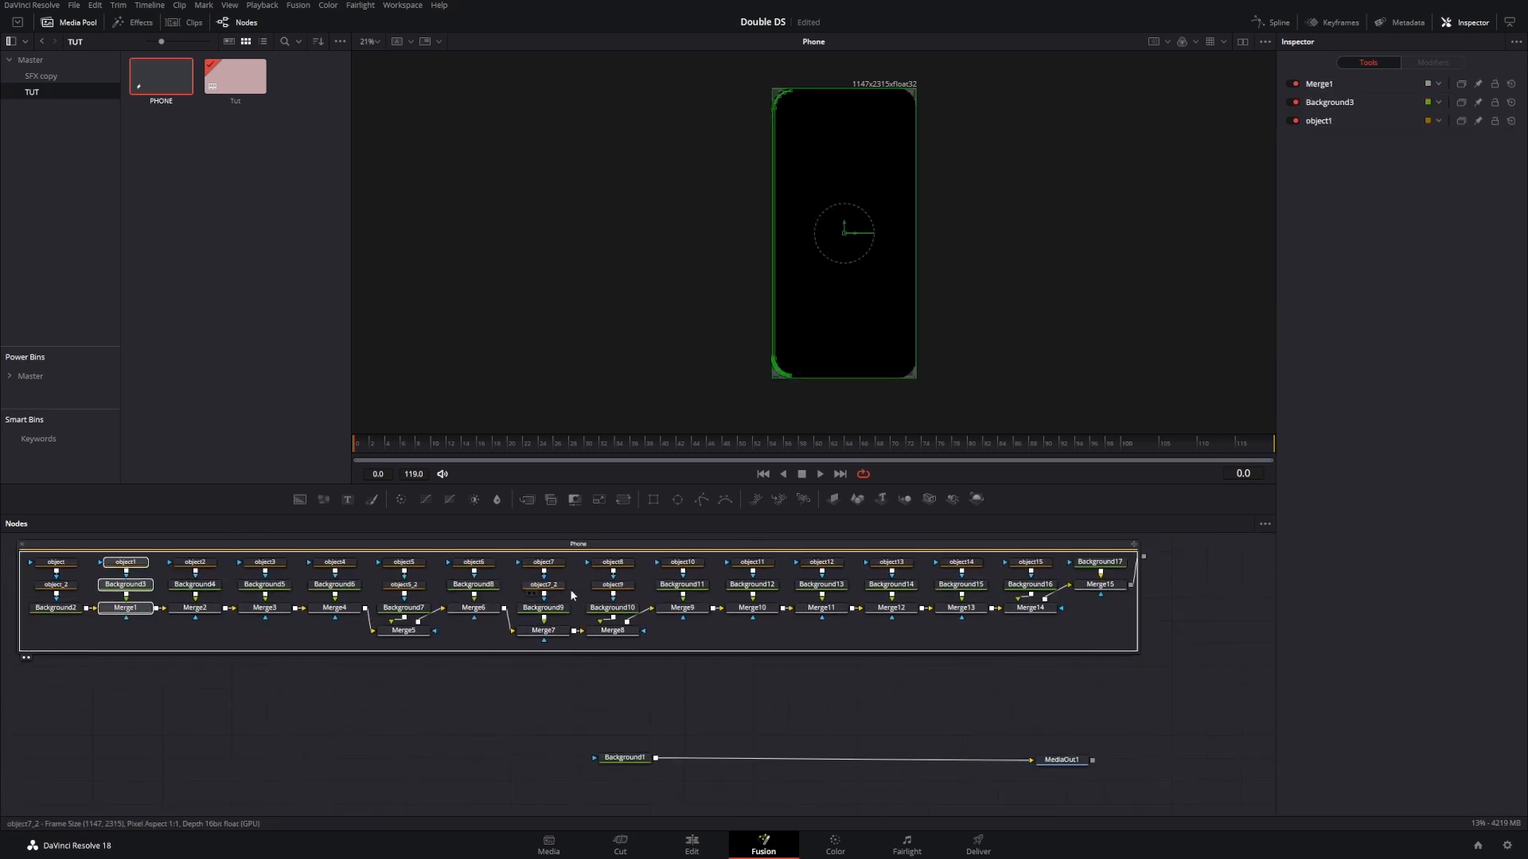
click(1044, 586)
click(1031, 562)
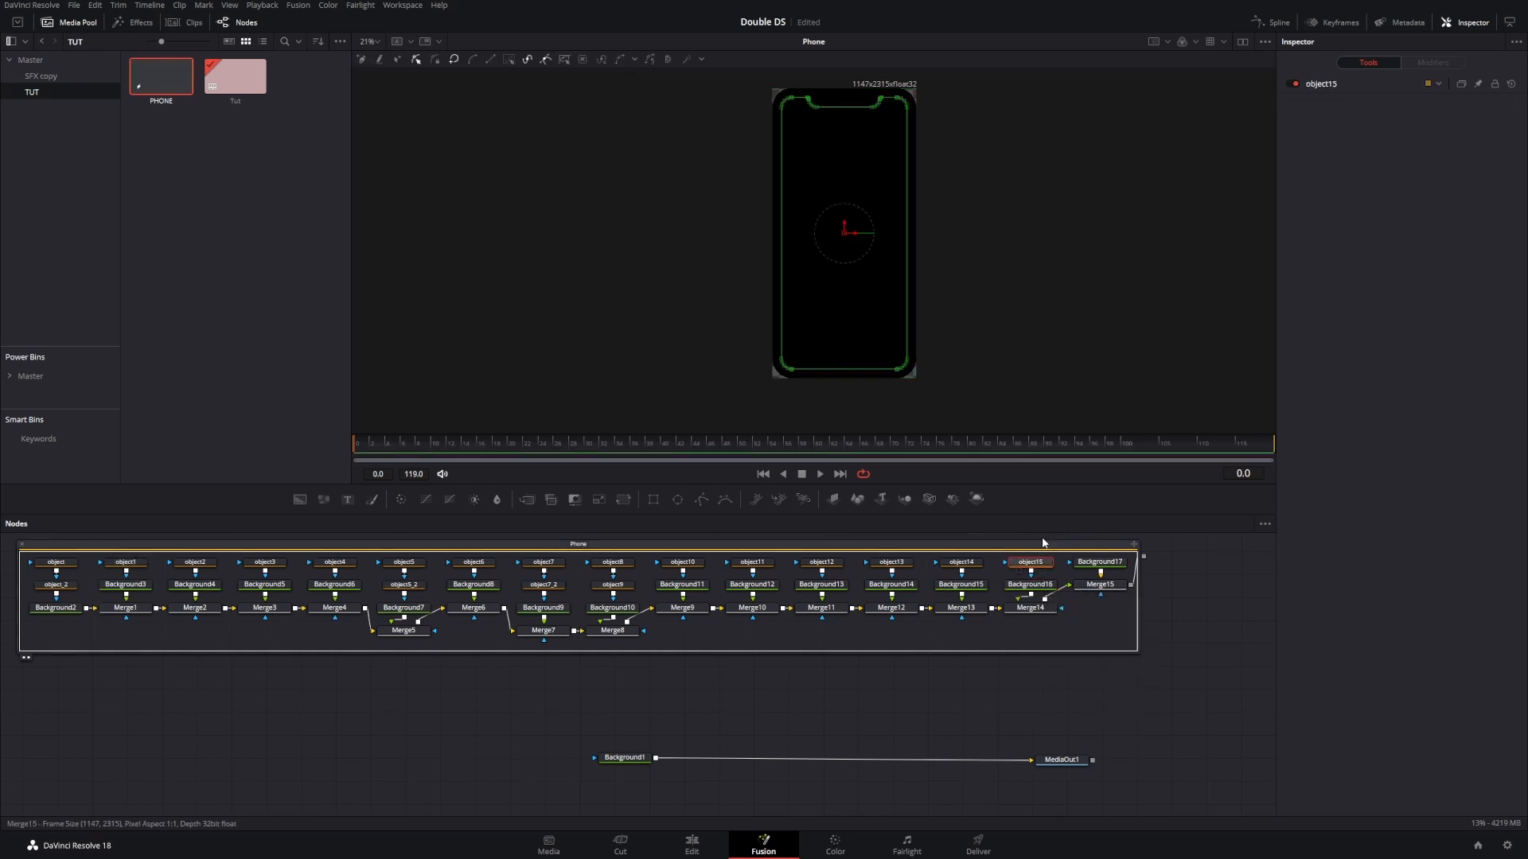
click(1029, 584)
drag(1393, 220, 1420, 220)
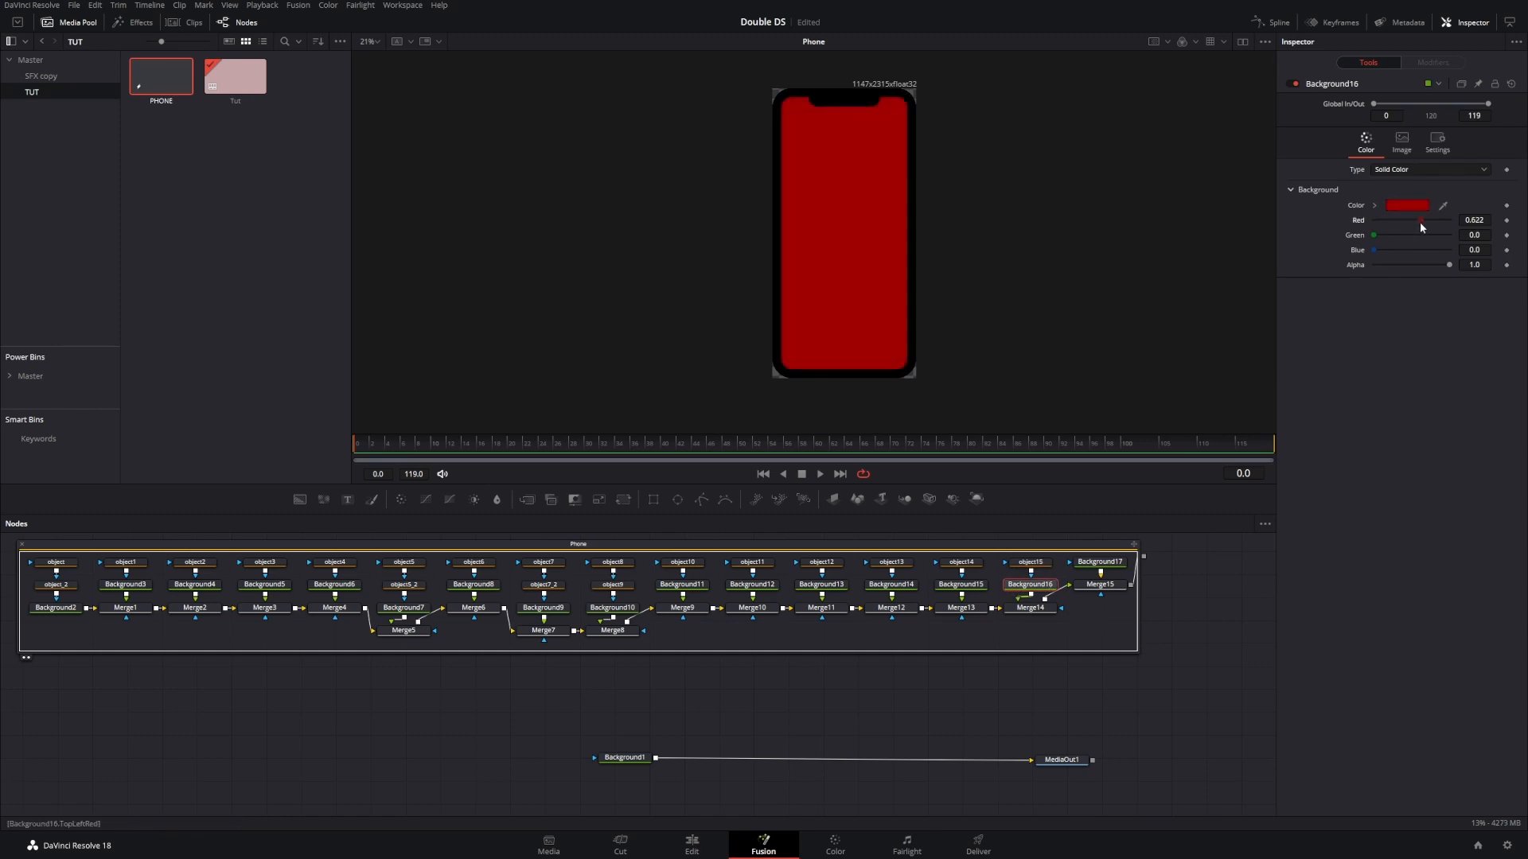
Step: Ungroup the Phone nodes and space out the object15 screen mask and the final Merge15 node
drag(1121, 579, 664, 627)
scroll(820, 541, down, 2)
right_click(618, 544)
click(695, 332)
click(602, 591)
click(572, 603)
drag(573, 603, 574, 580)
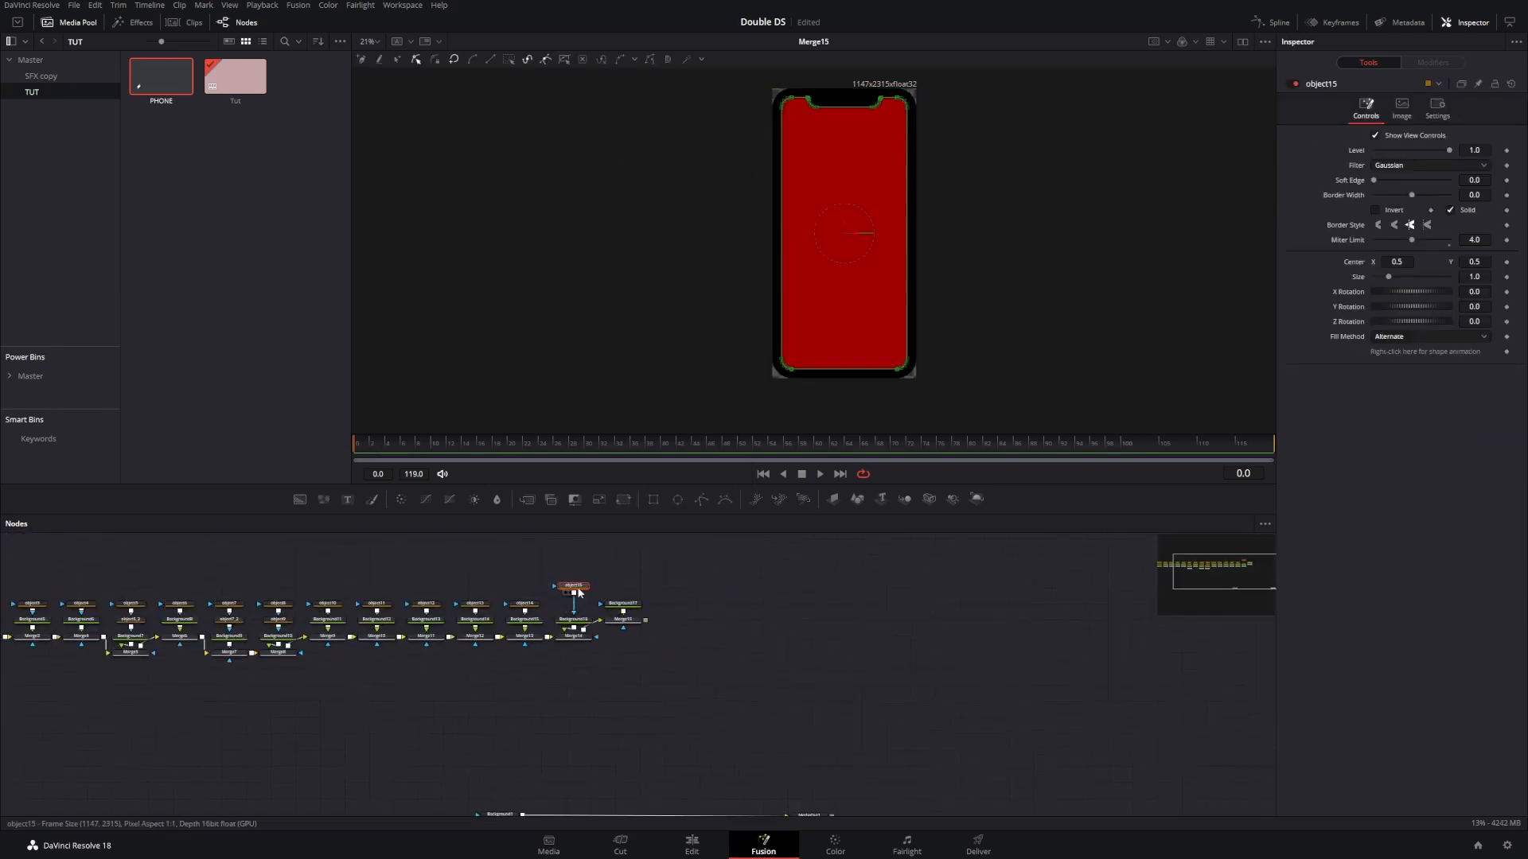
drag(641, 621, 649, 641)
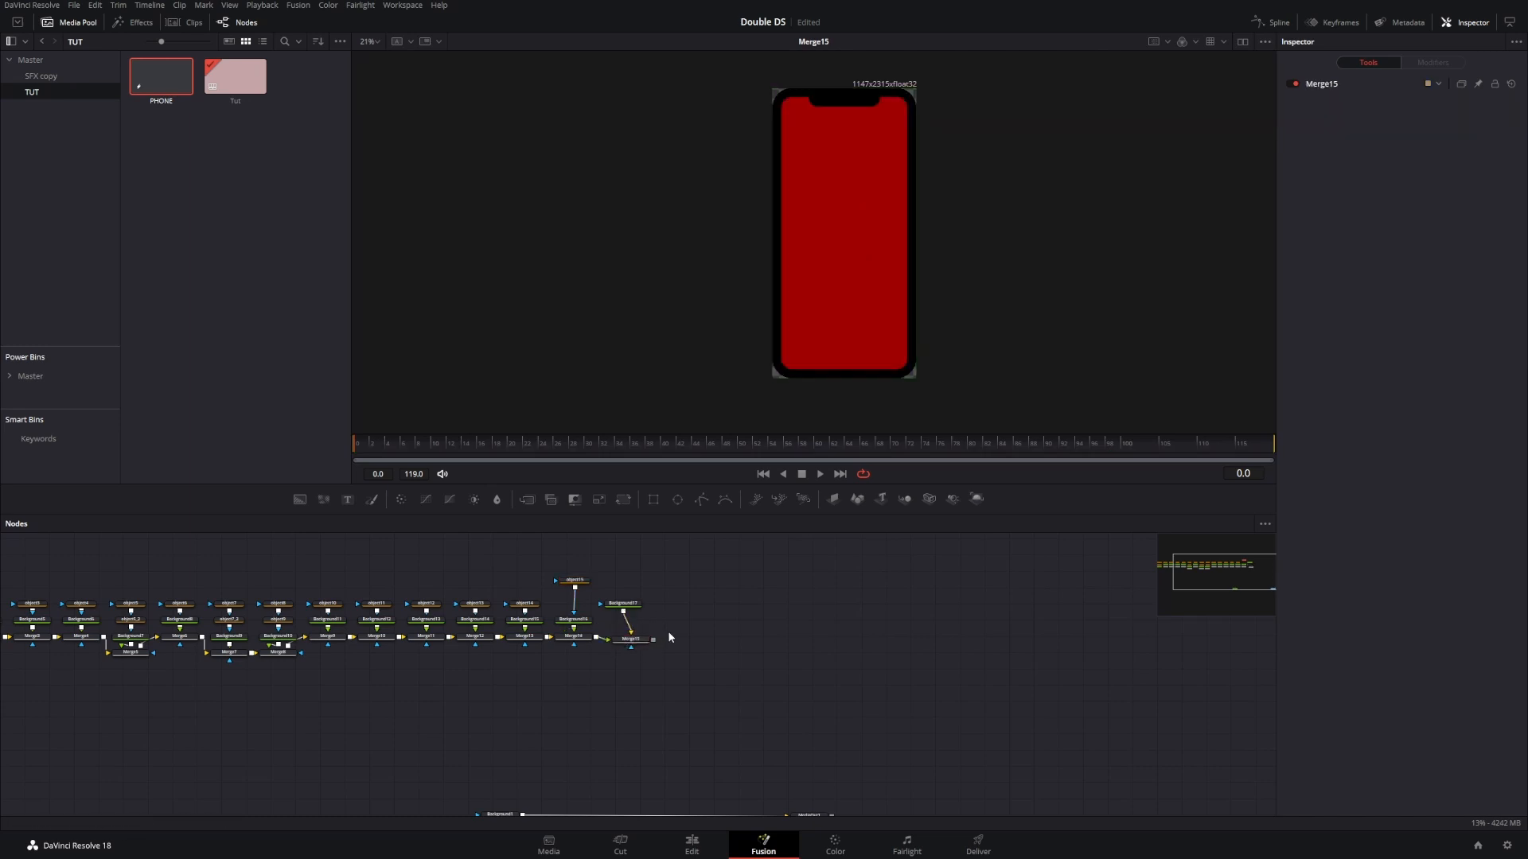
Step: Add a Background node with Alpha 0 and merge it over the output of Merge15
drag(299, 501, 695, 582)
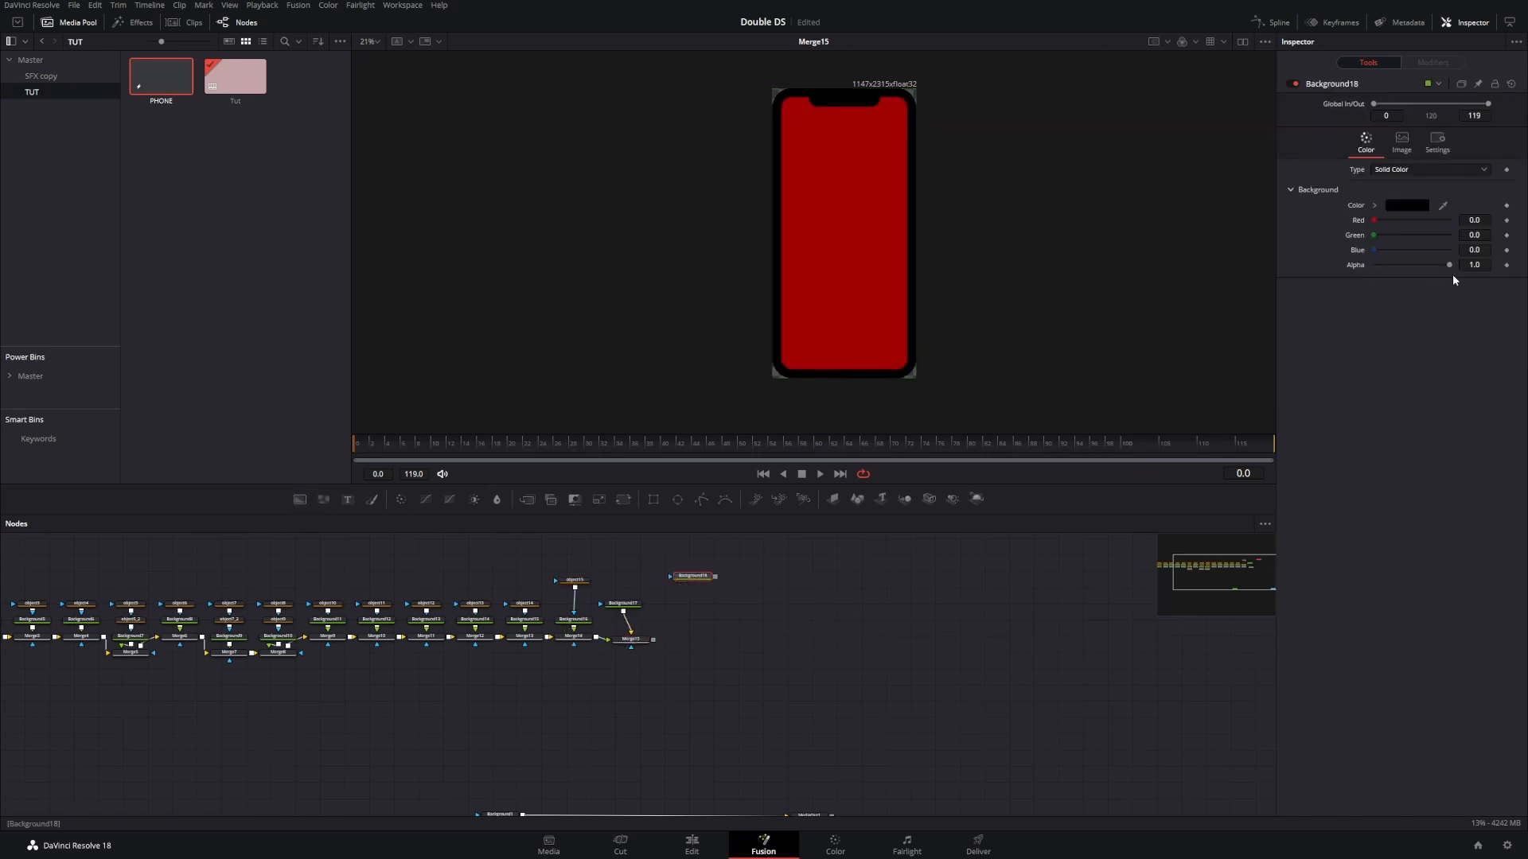
drag(1449, 265, 1318, 276)
drag(809, 624, 700, 610)
drag(608, 562, 545, 625)
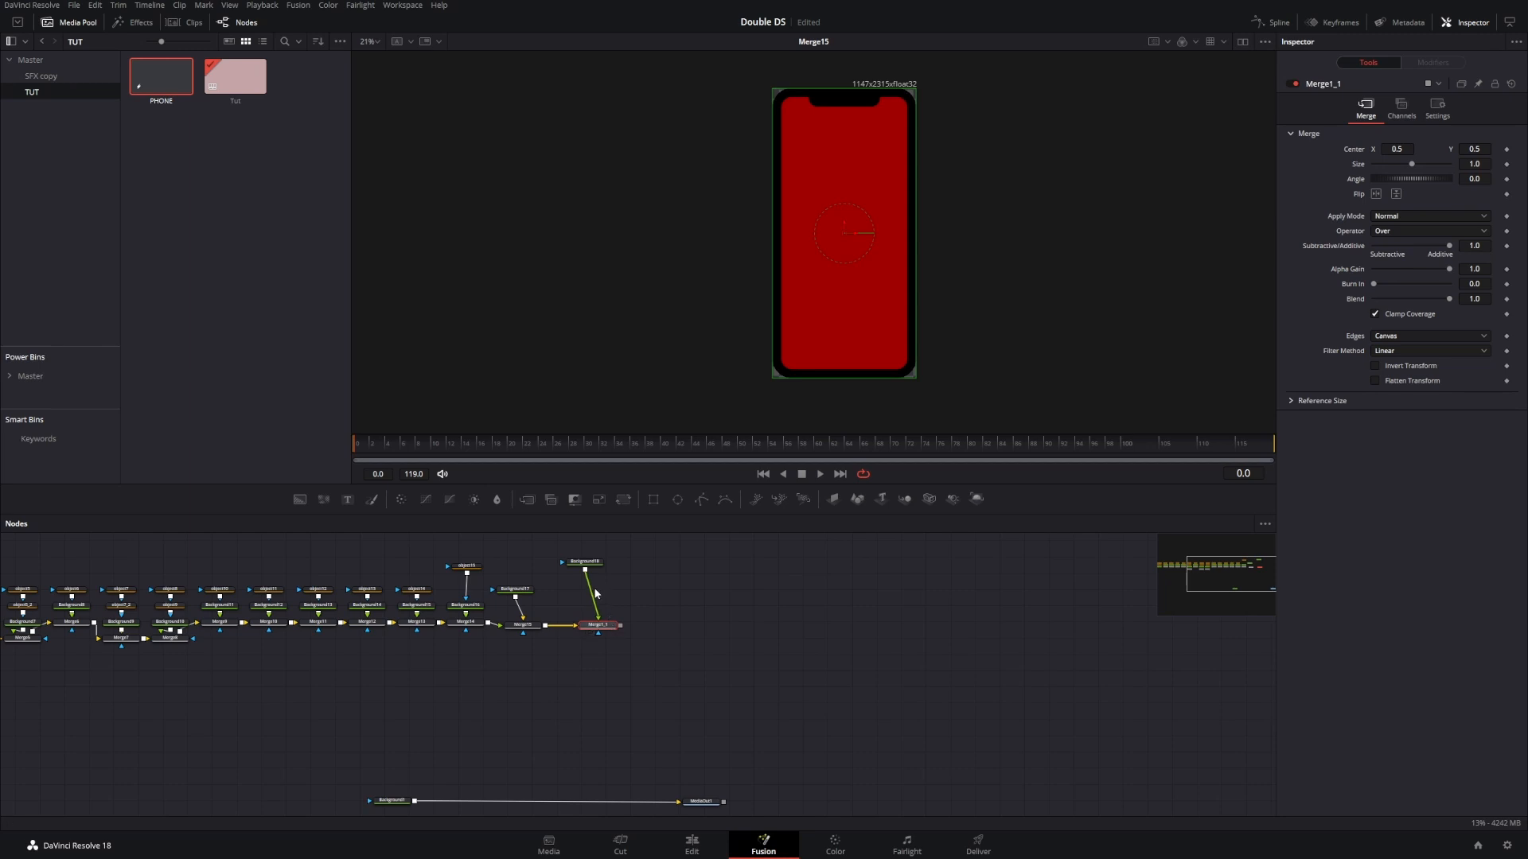
click(577, 564)
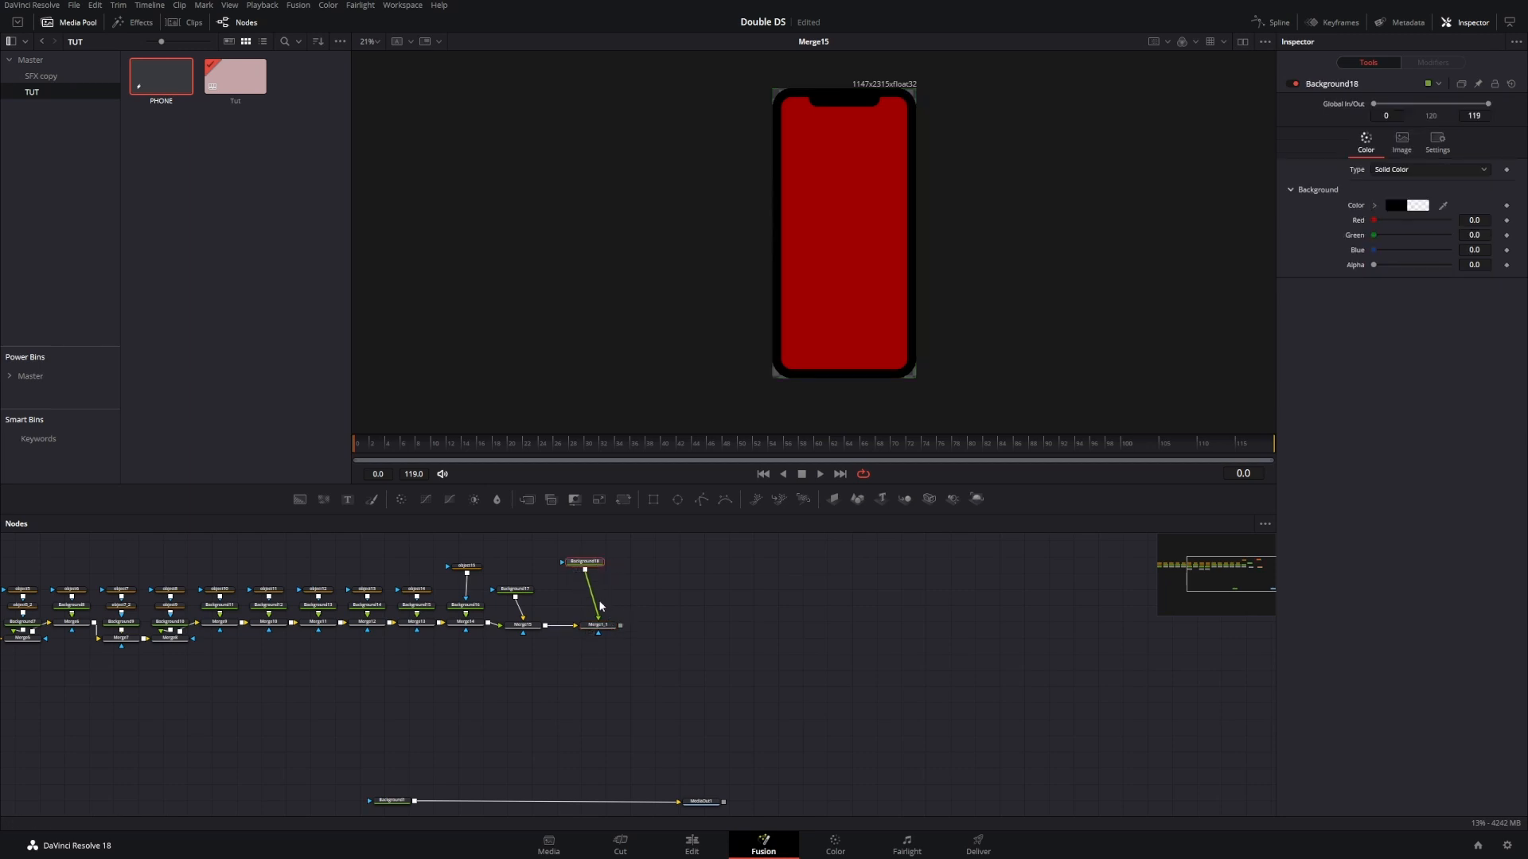
Step: Bring the temporary logo image in from the Master bin and merge it over the transparent Background18
drag(603, 583, 537, 571)
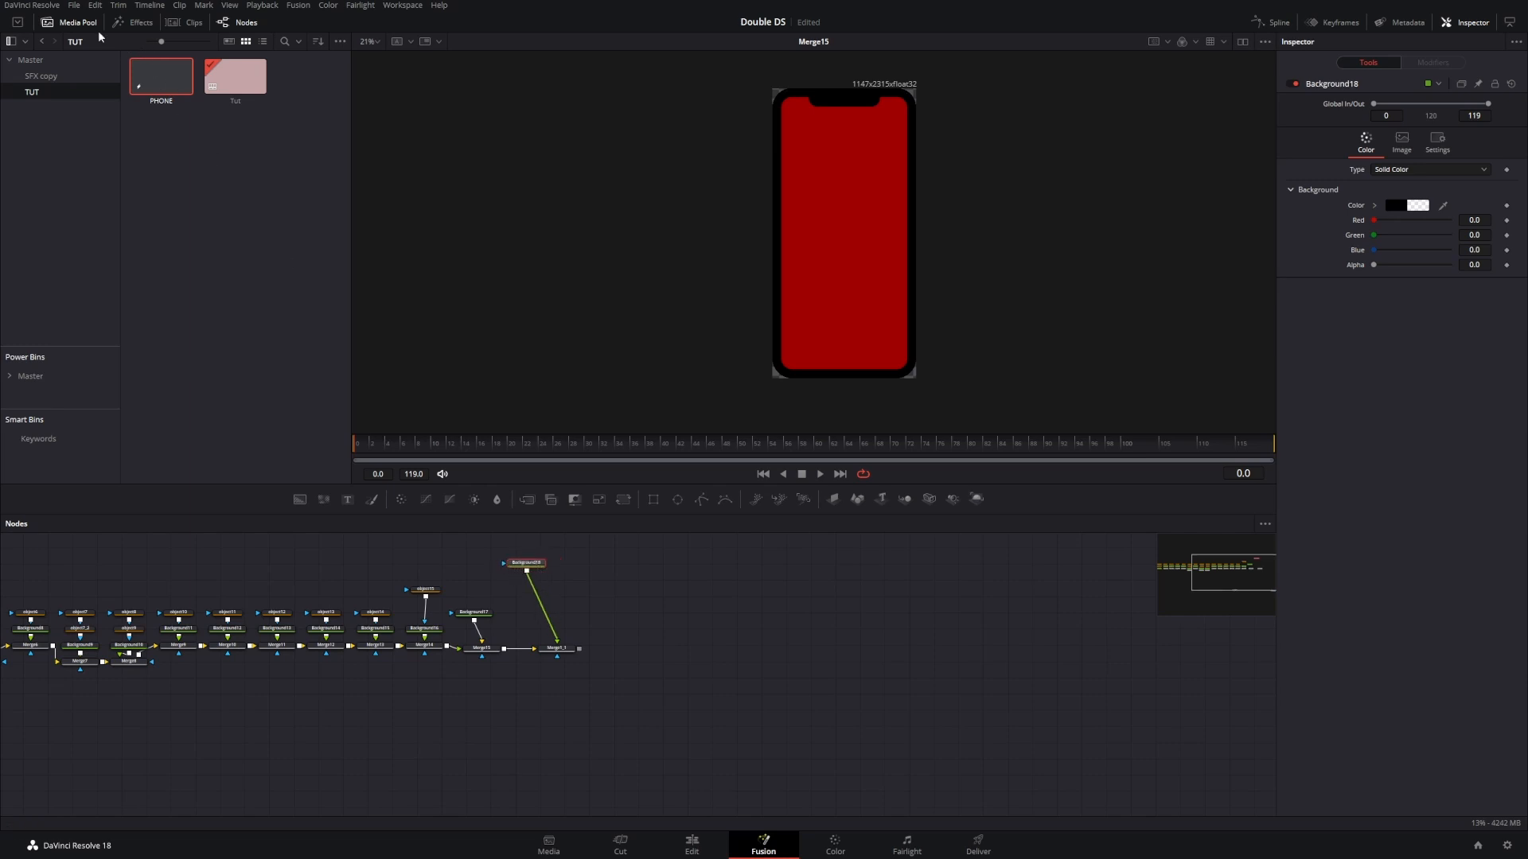
click(55, 60)
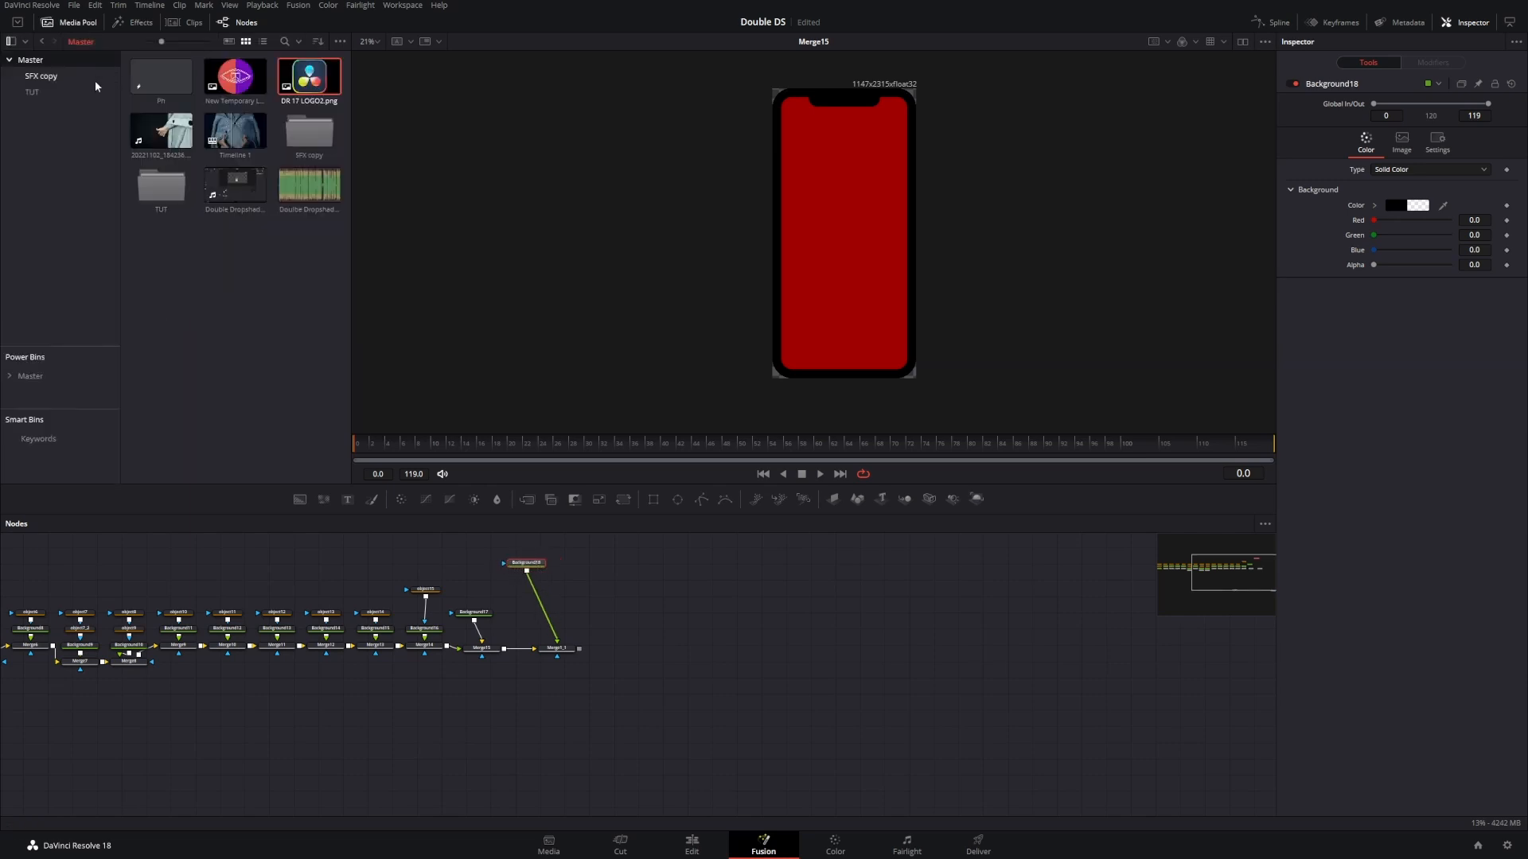
drag(235, 76, 531, 572)
click(32, 92)
drag(627, 564, 573, 539)
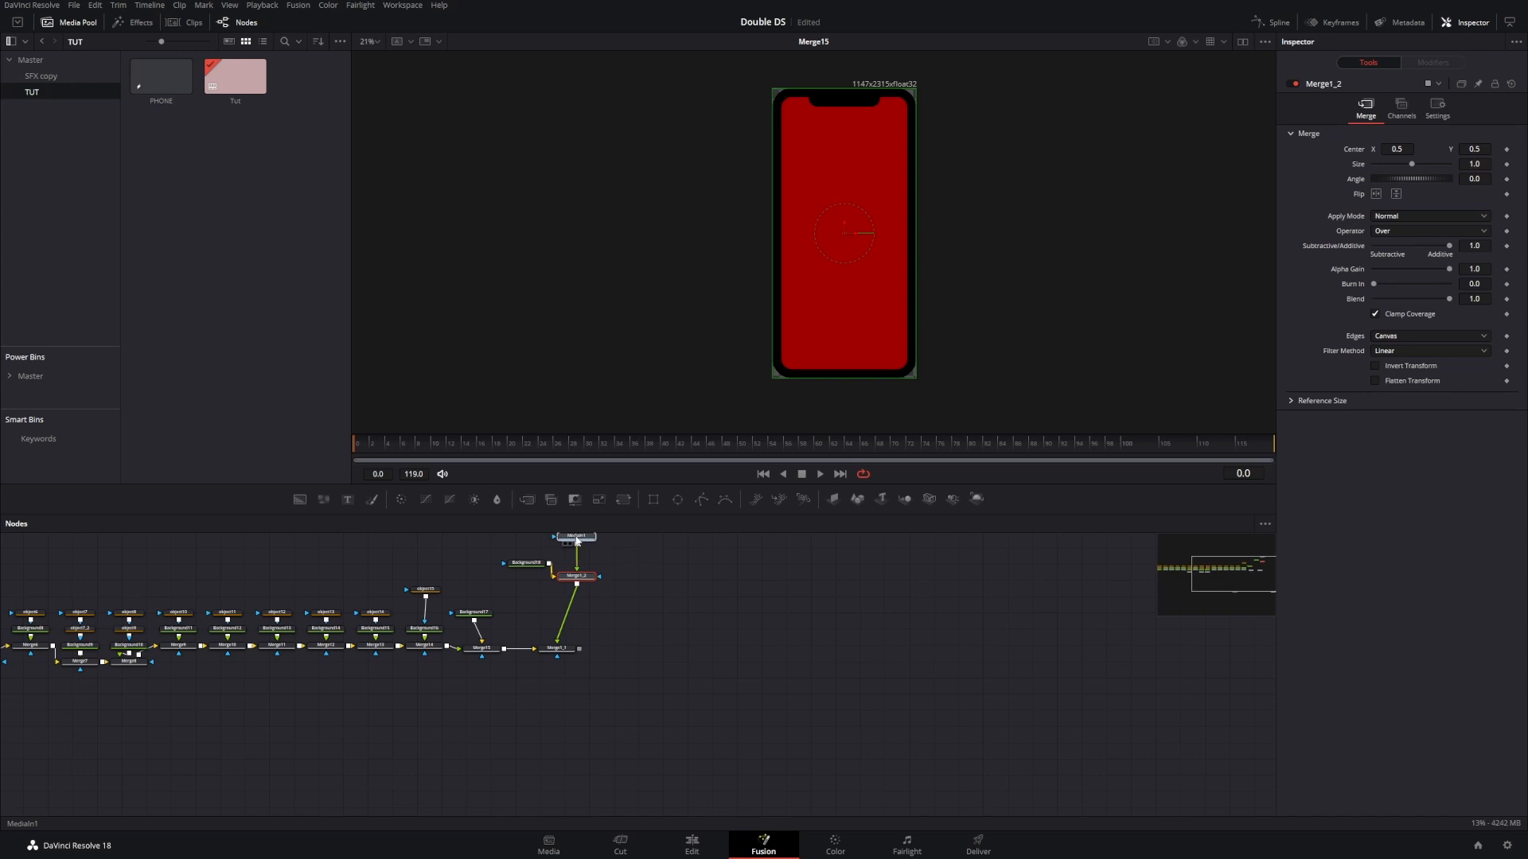
click(572, 574)
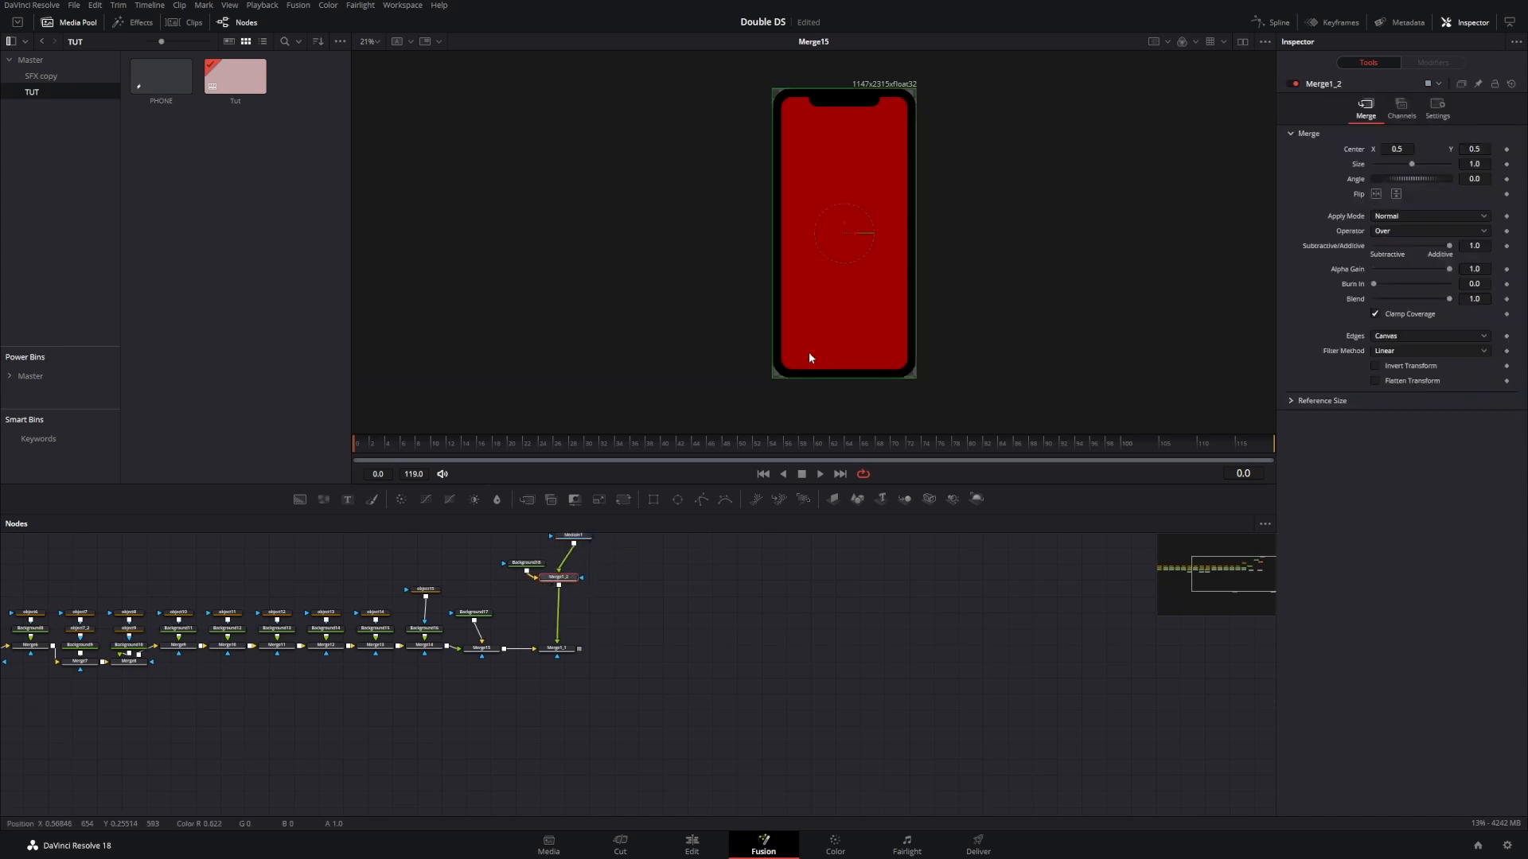
Step: Display MediaOut1 in the viewer and merge the phone composite from Merge1_1 over Background1
click(569, 650)
scroll(636, 684, down, 3)
click(659, 753)
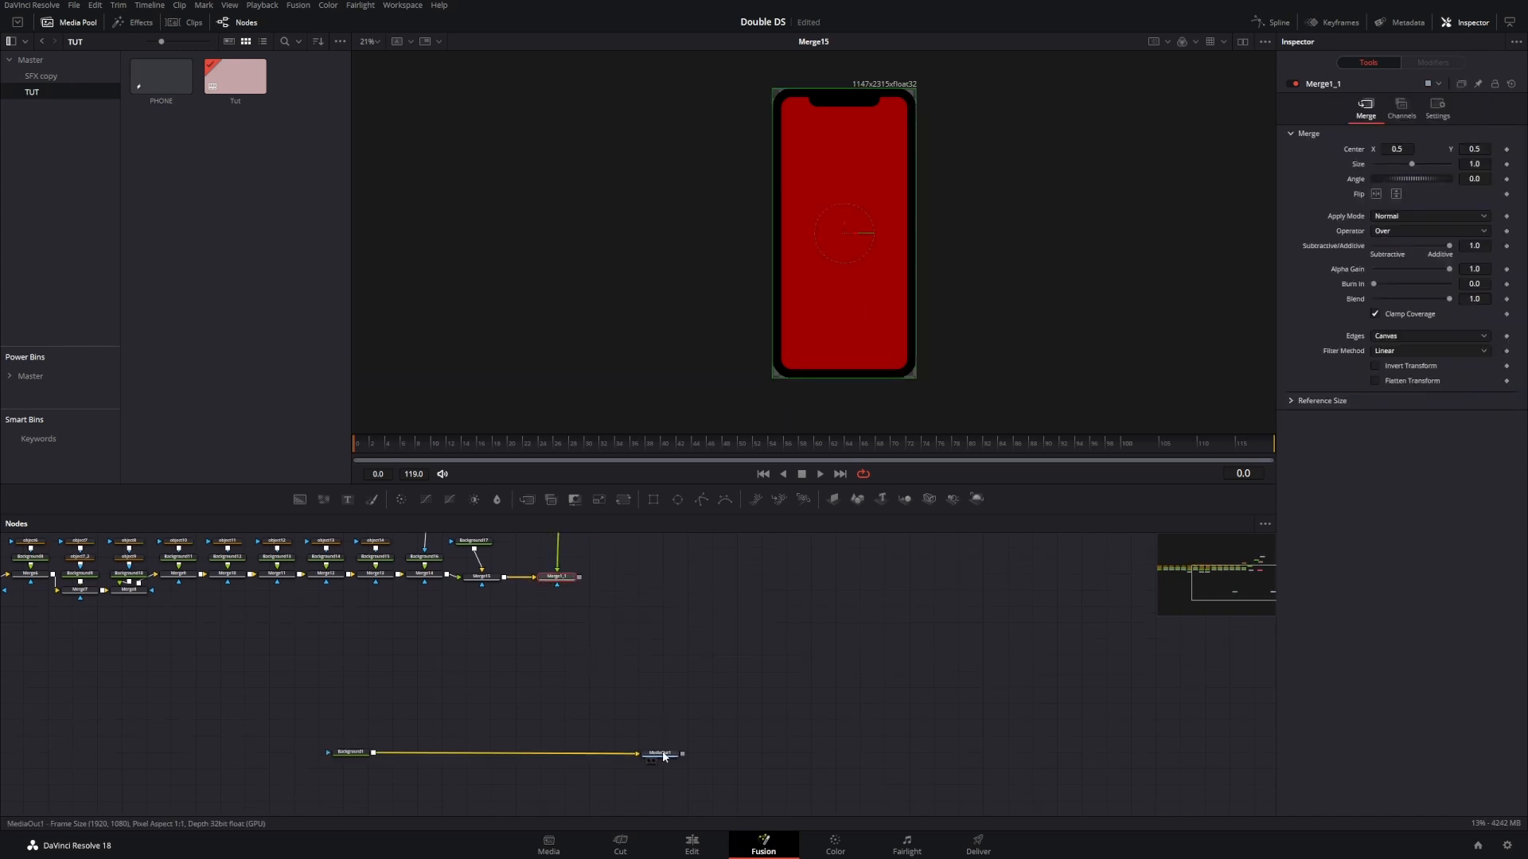
key(F2)
key(Escape)
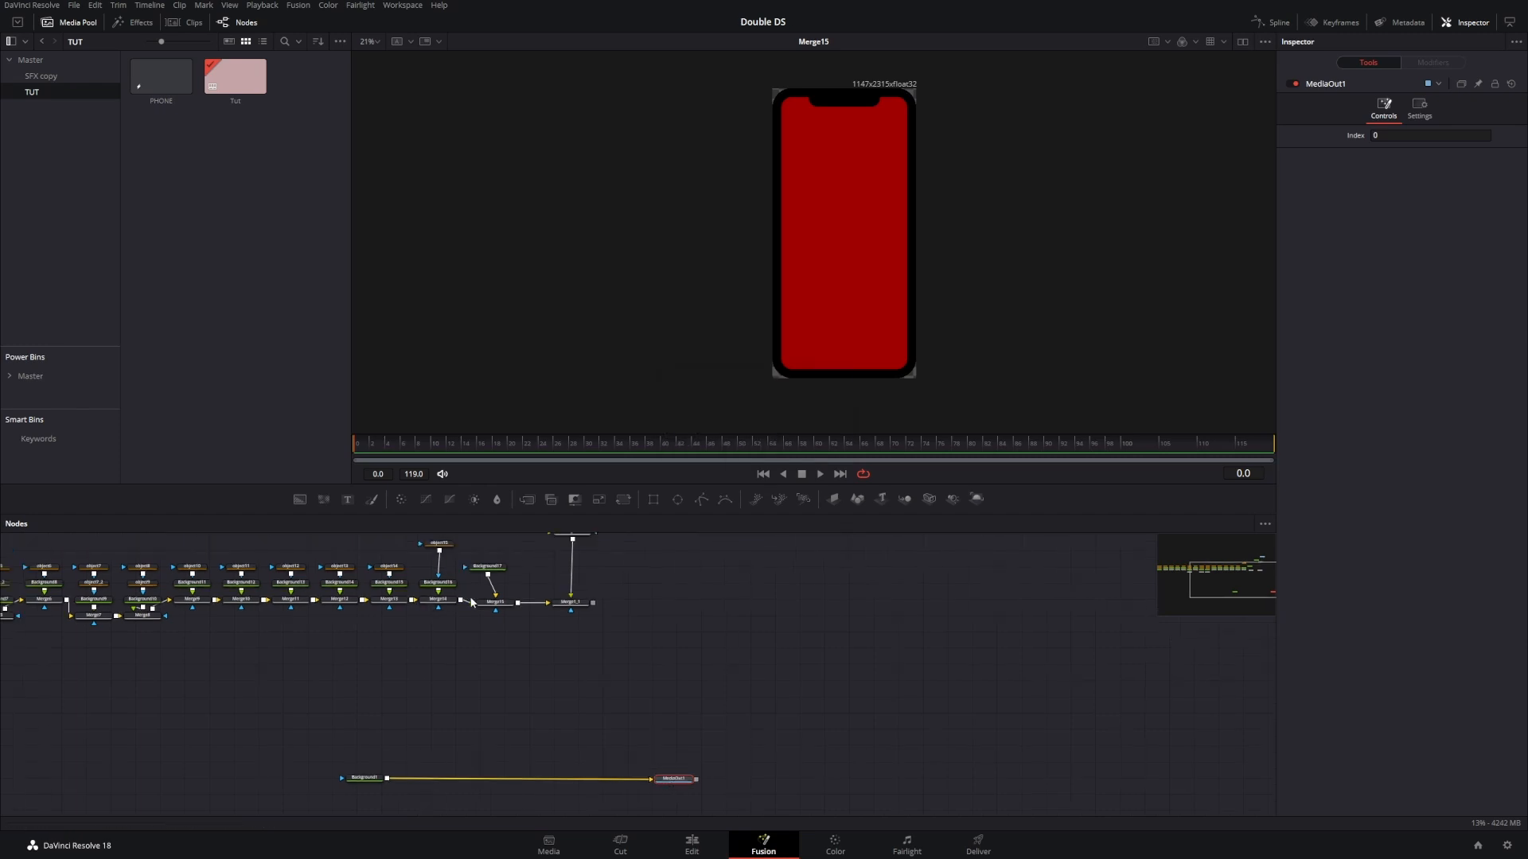
key(2)
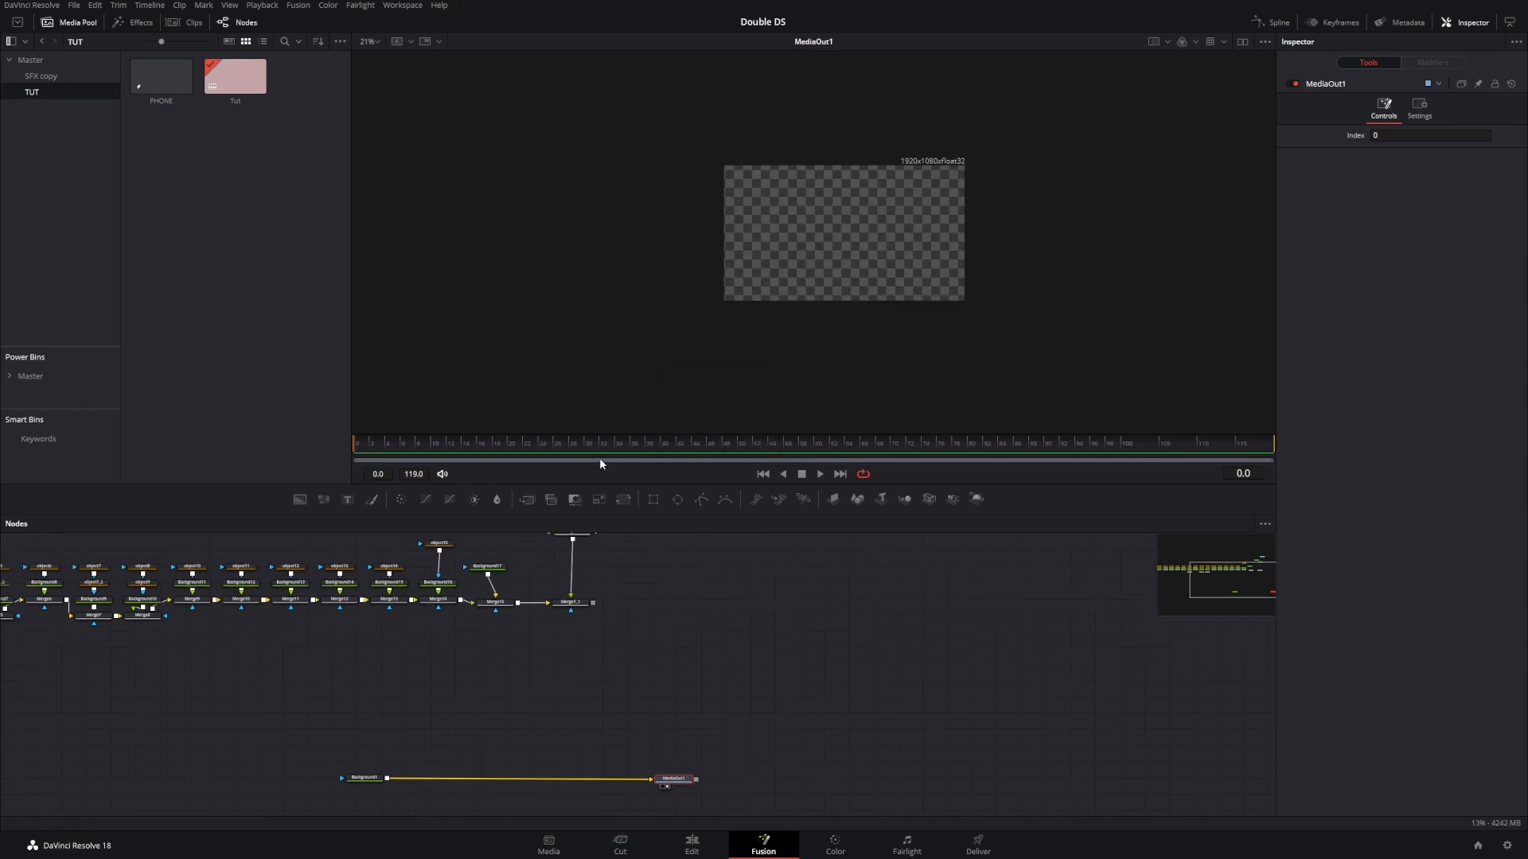
drag(593, 603, 388, 783)
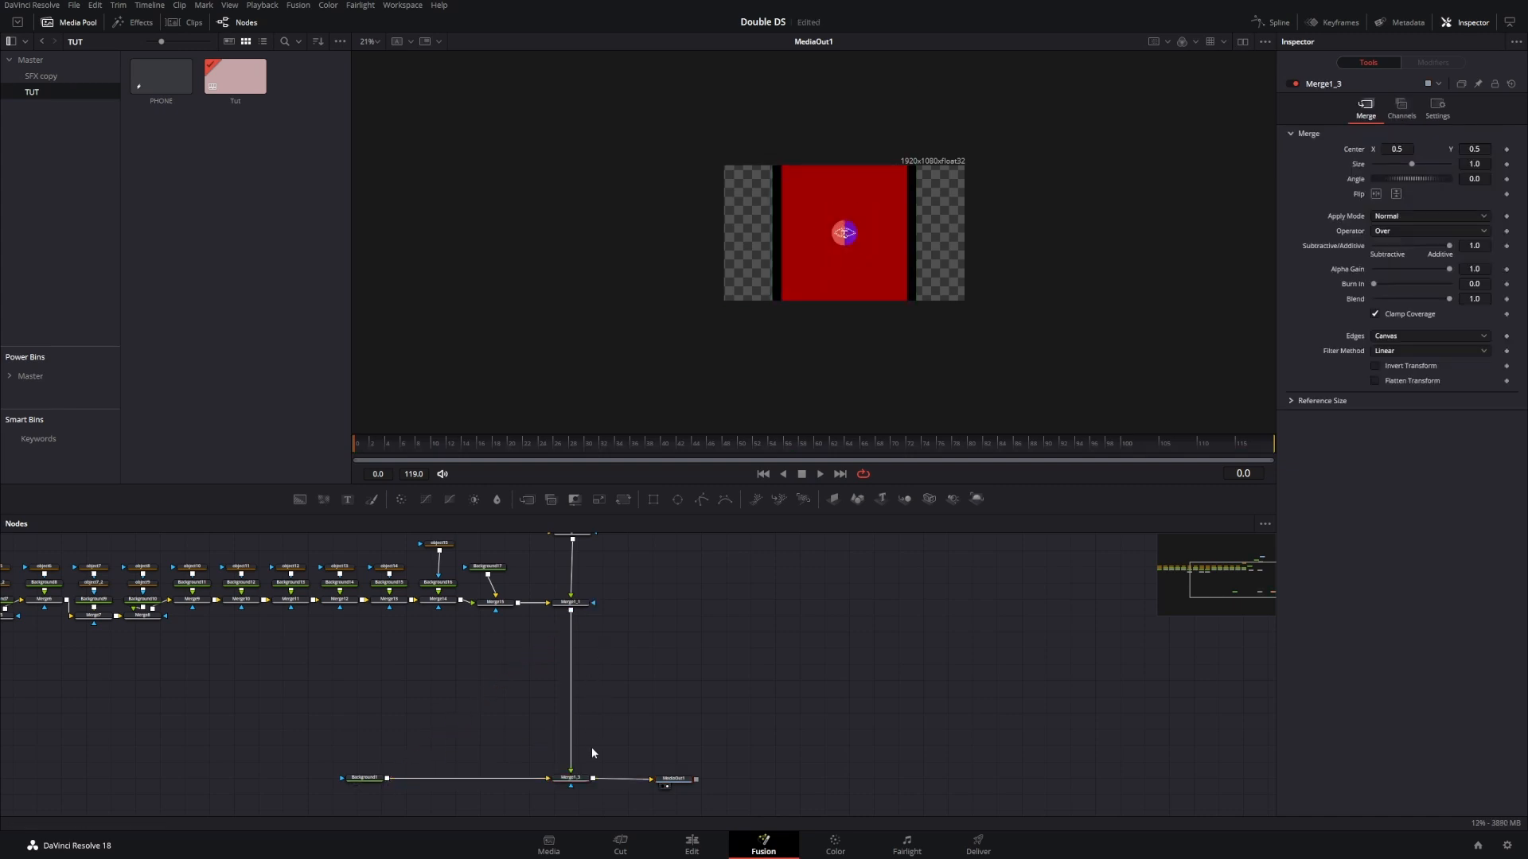
Step: View Merge15 and reduce its Size to 0.802 to leave a margin around the phone
drag(659, 619, 747, 658)
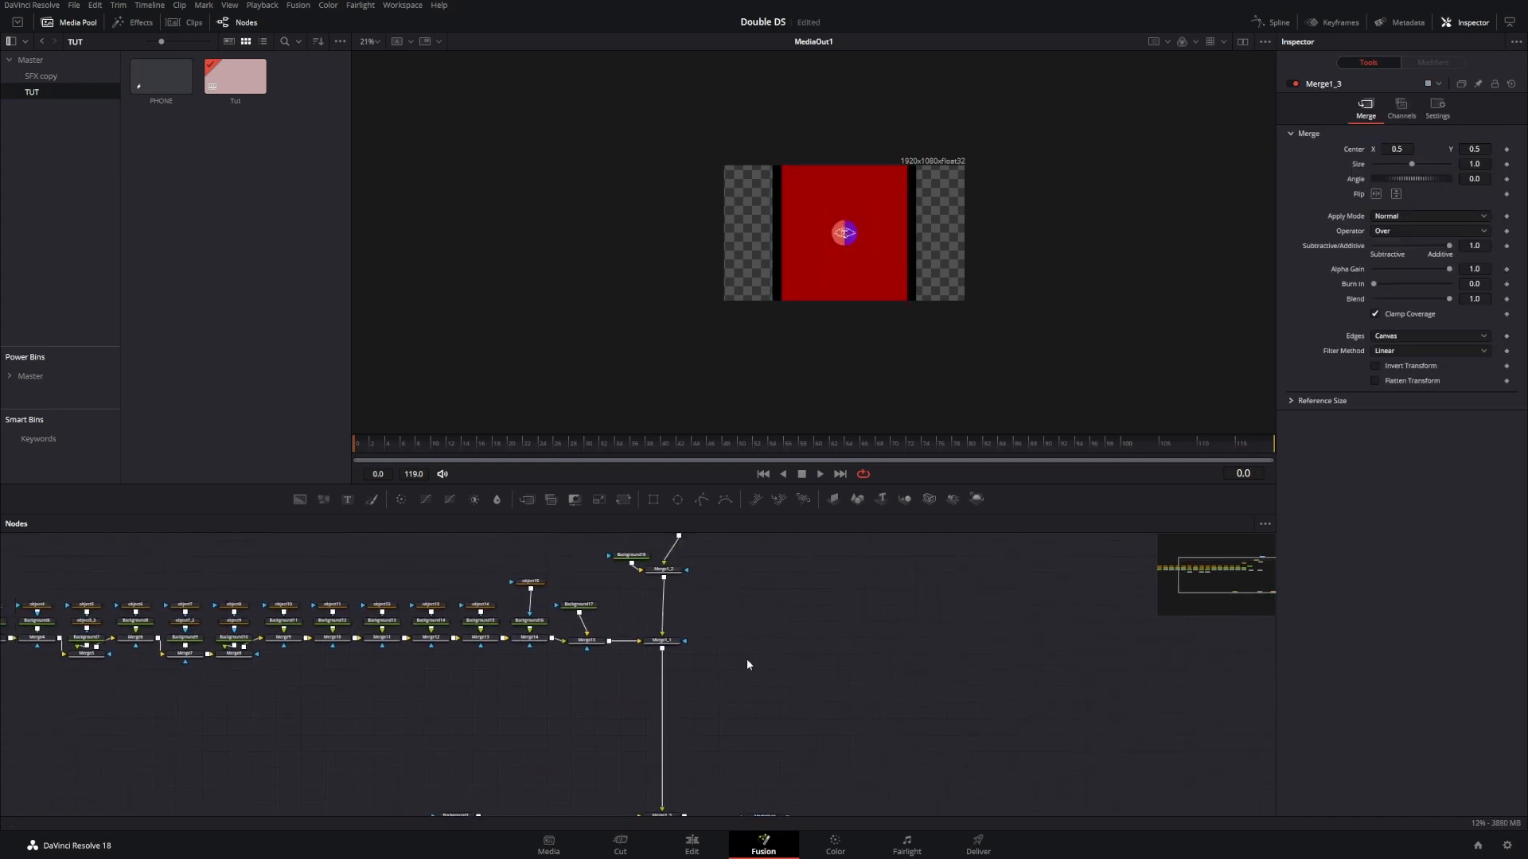
click(599, 641)
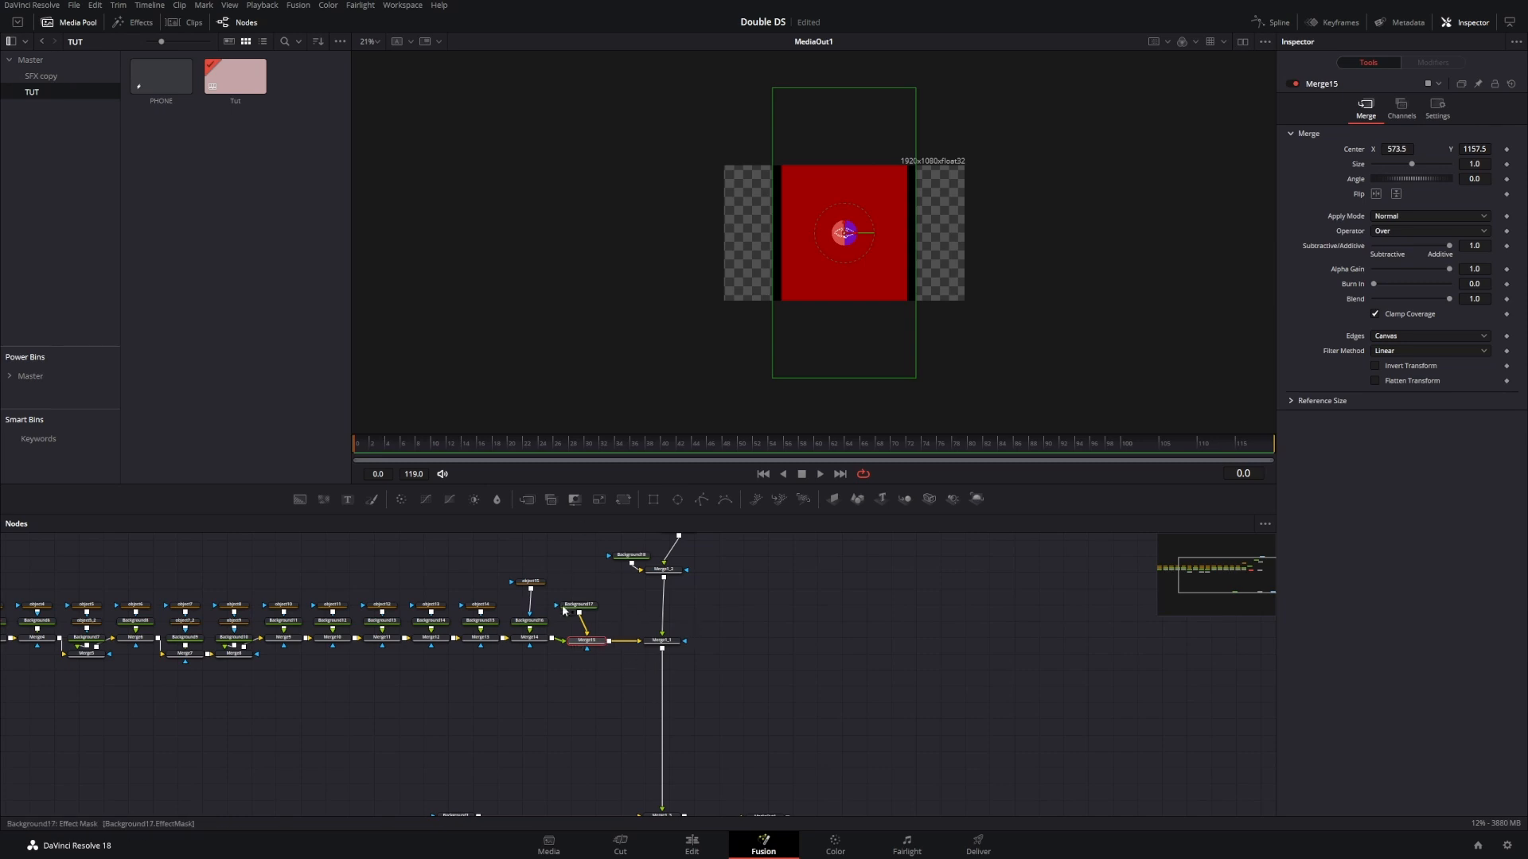
key(1)
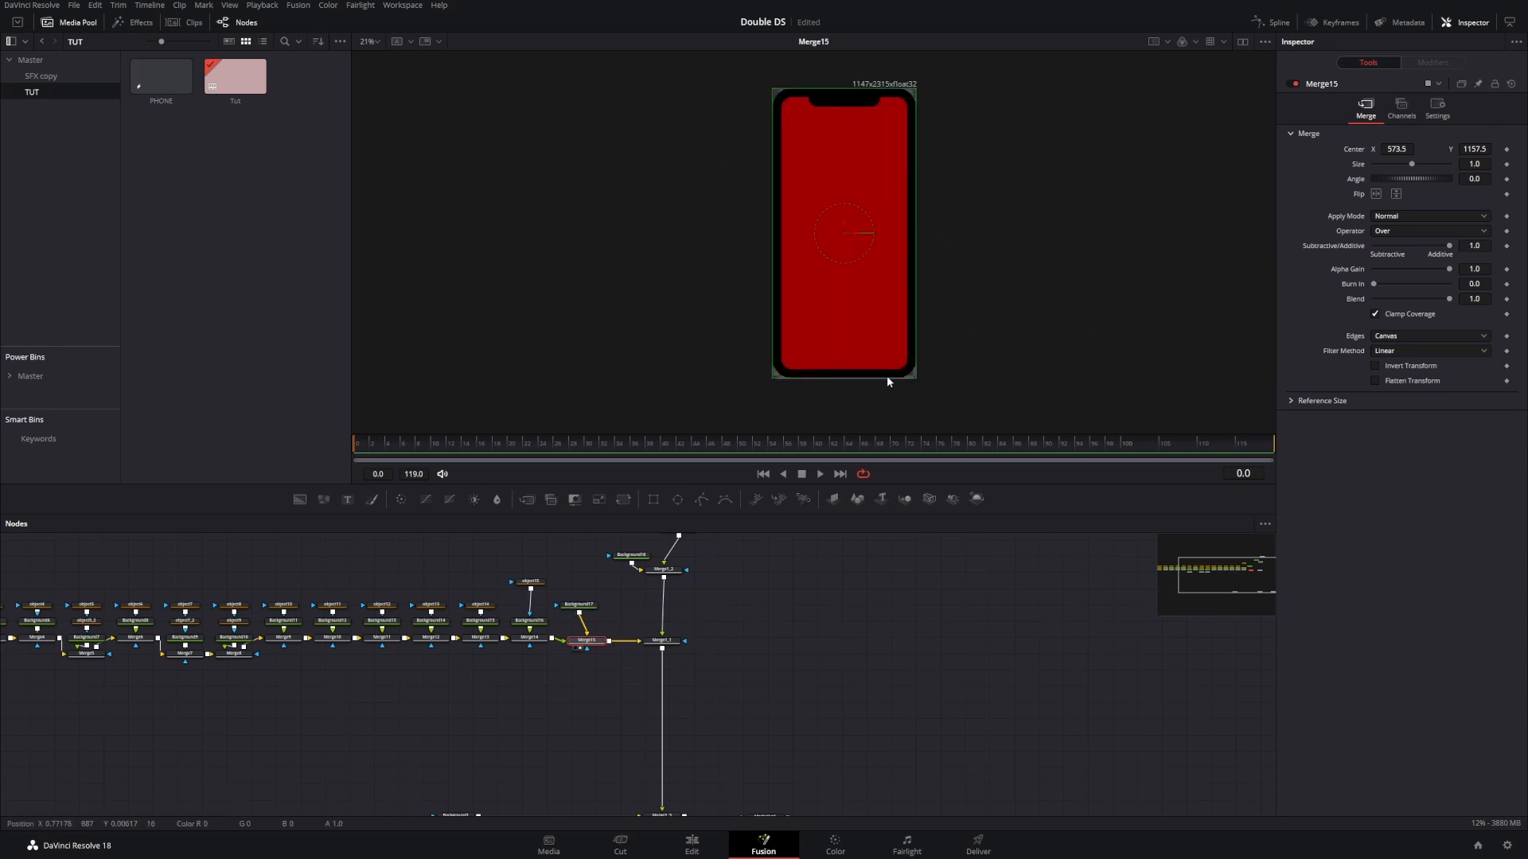
scroll(890, 375, up, 2)
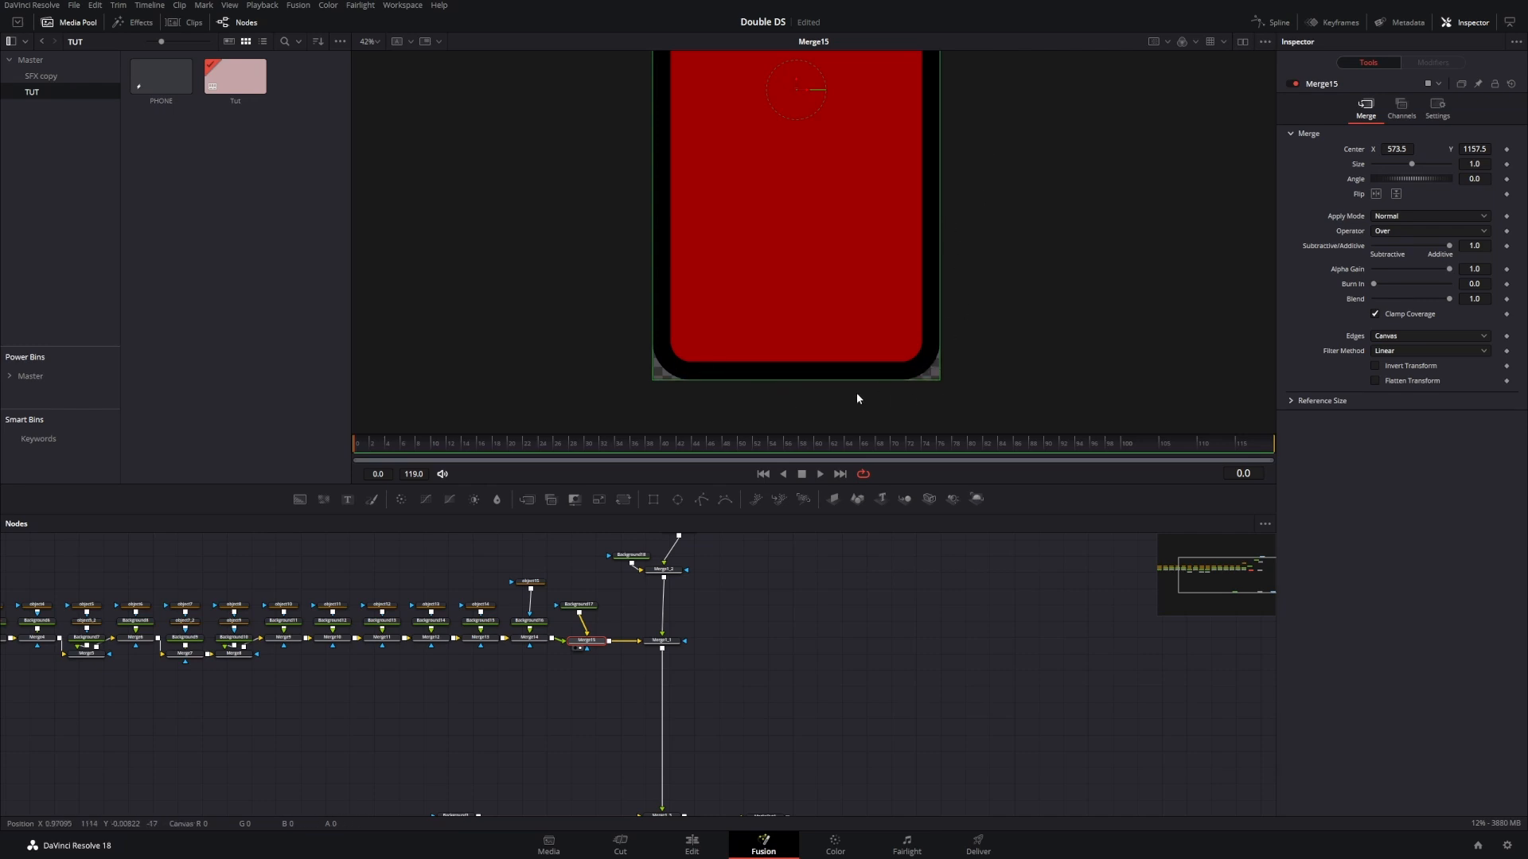
scroll(827, 270, down, 2)
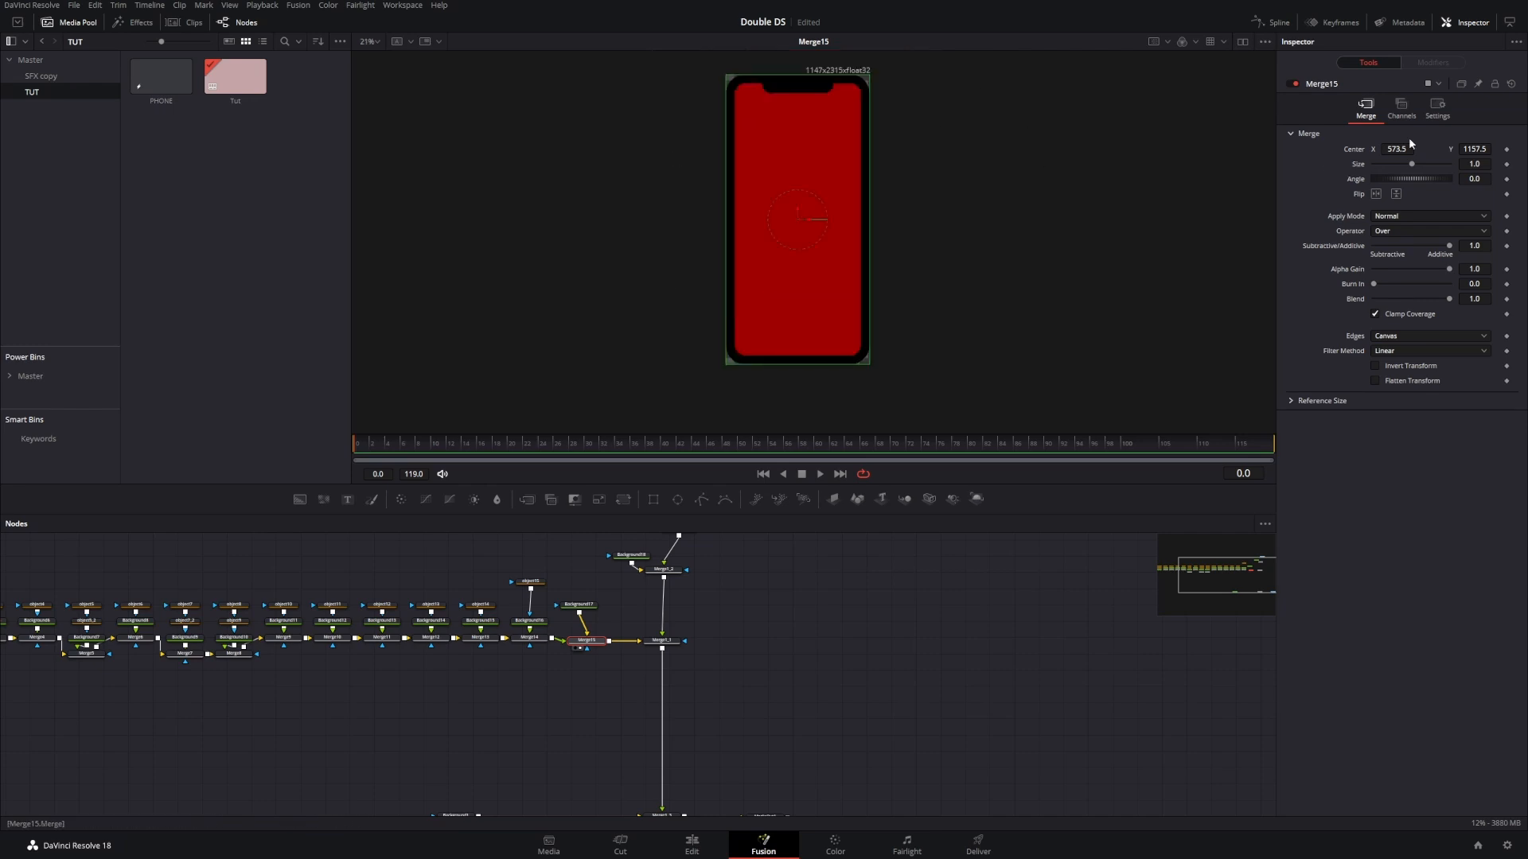
drag(1474, 163, 1348, 164)
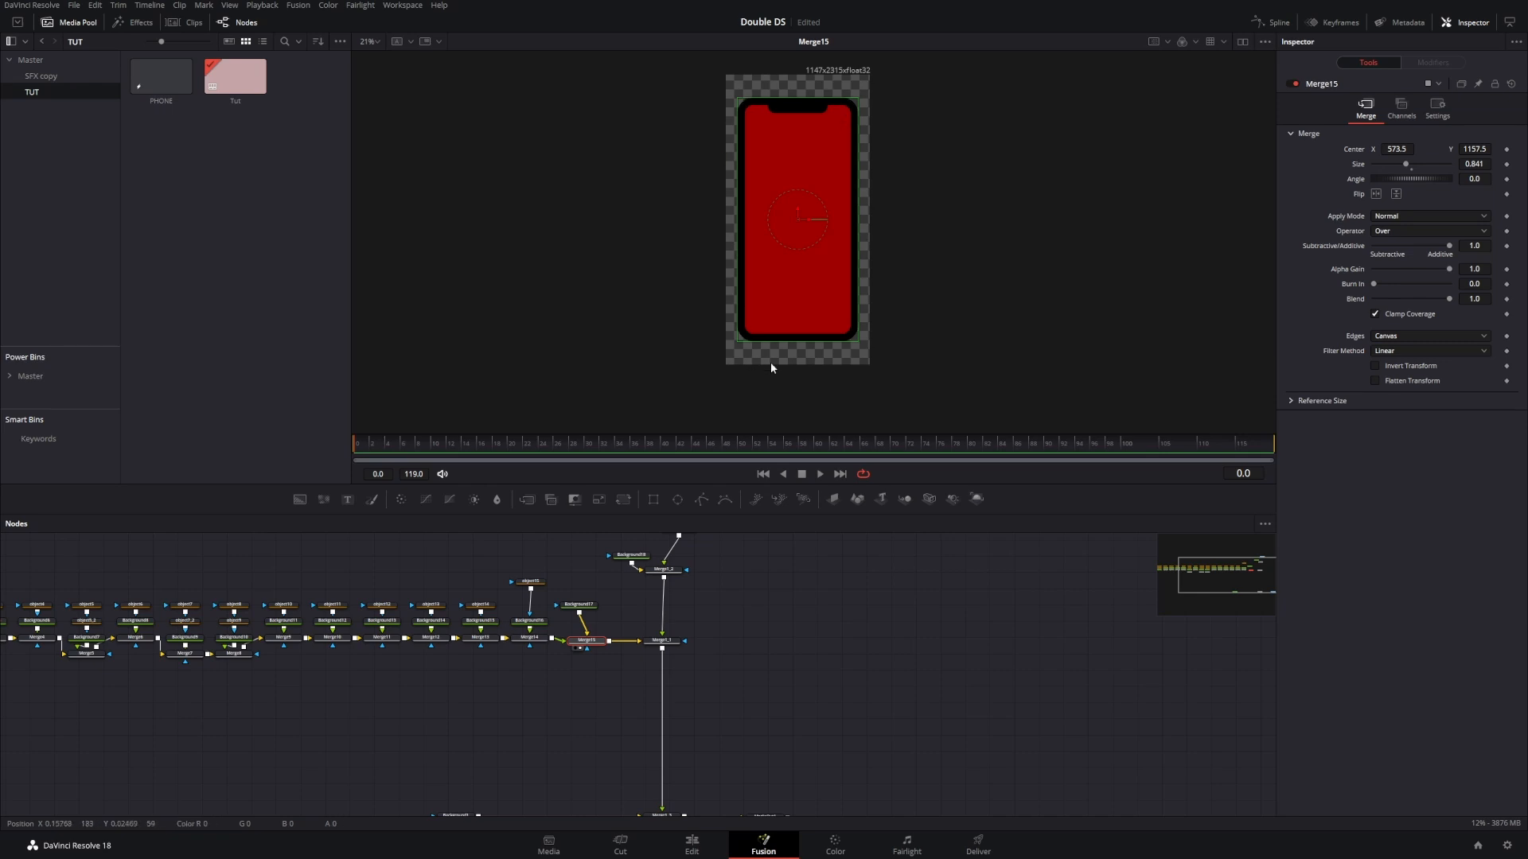
drag(1474, 164, 1444, 230)
click(848, 587)
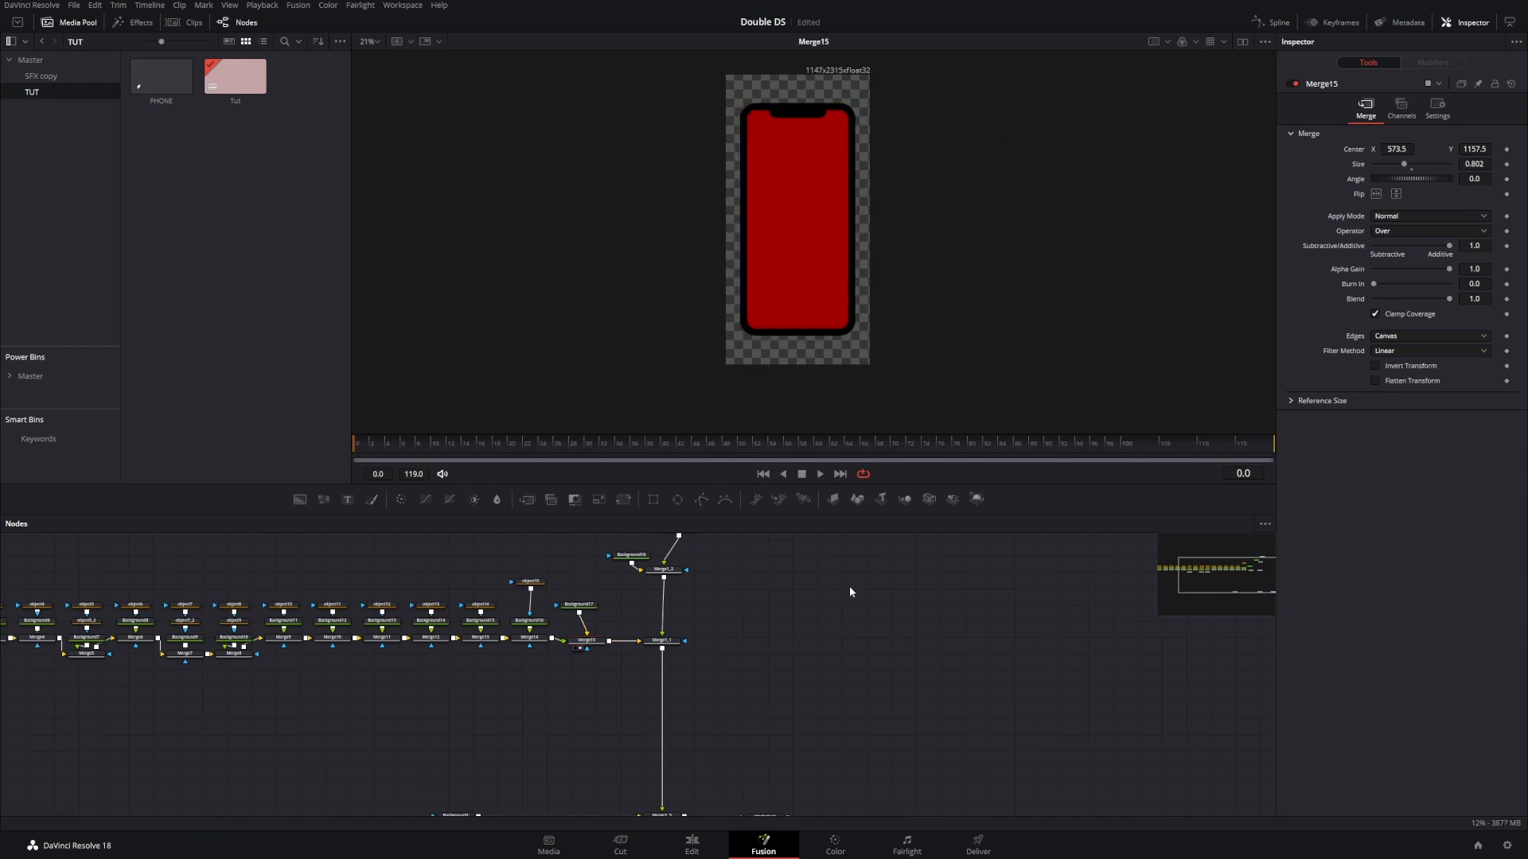
Step: View MediaOut1 and reduce the Size of Merge1_3 to 0.376 so the whole phone fits the frame
drag(701, 670, 653, 632)
click(707, 779)
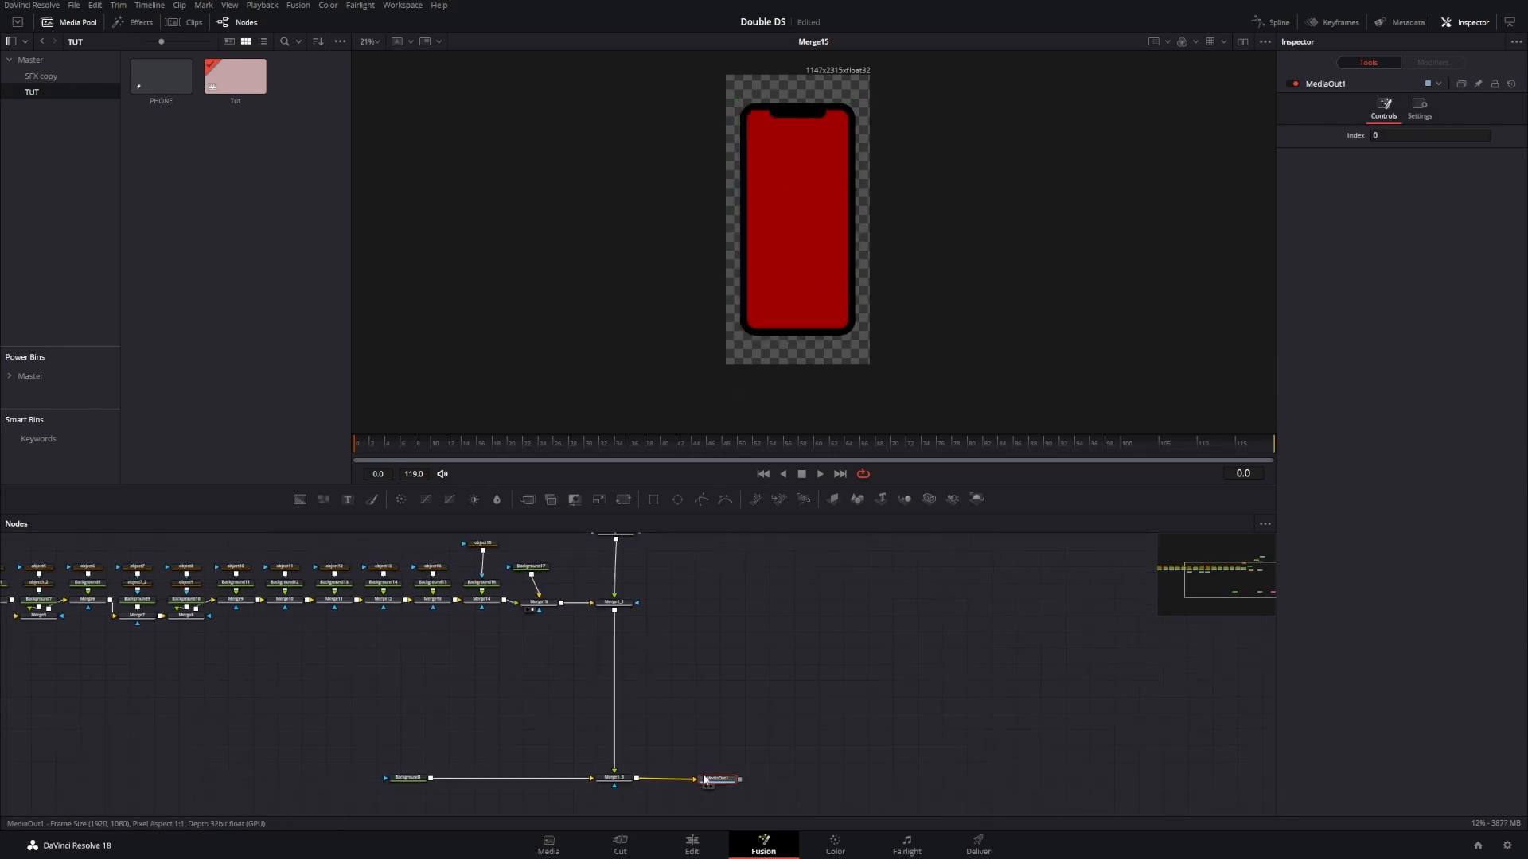
key(2)
click(624, 782)
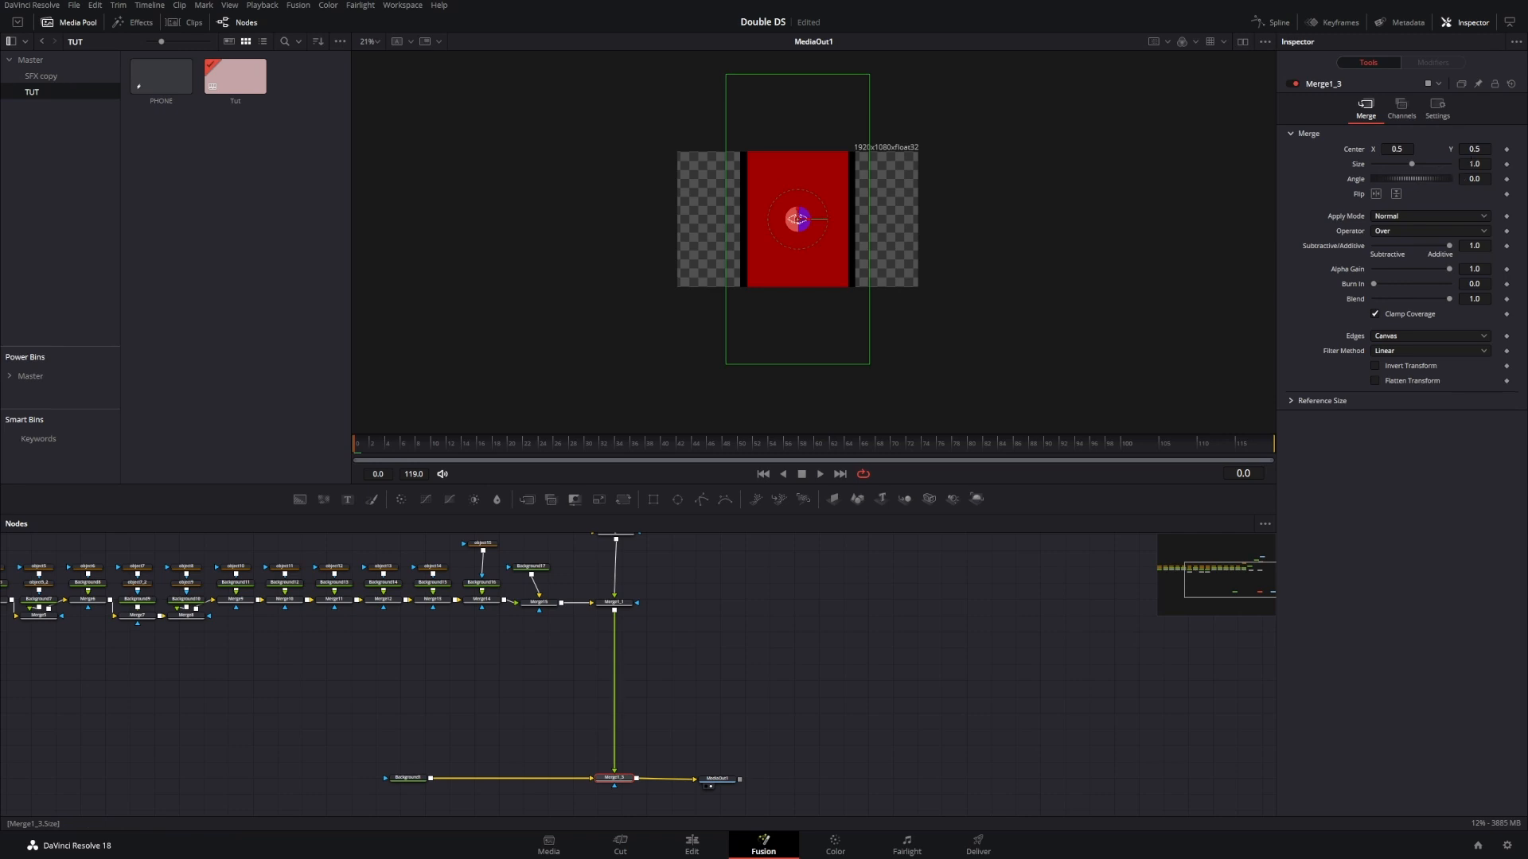
drag(1412, 163, 1387, 163)
scroll(842, 229, up, 5)
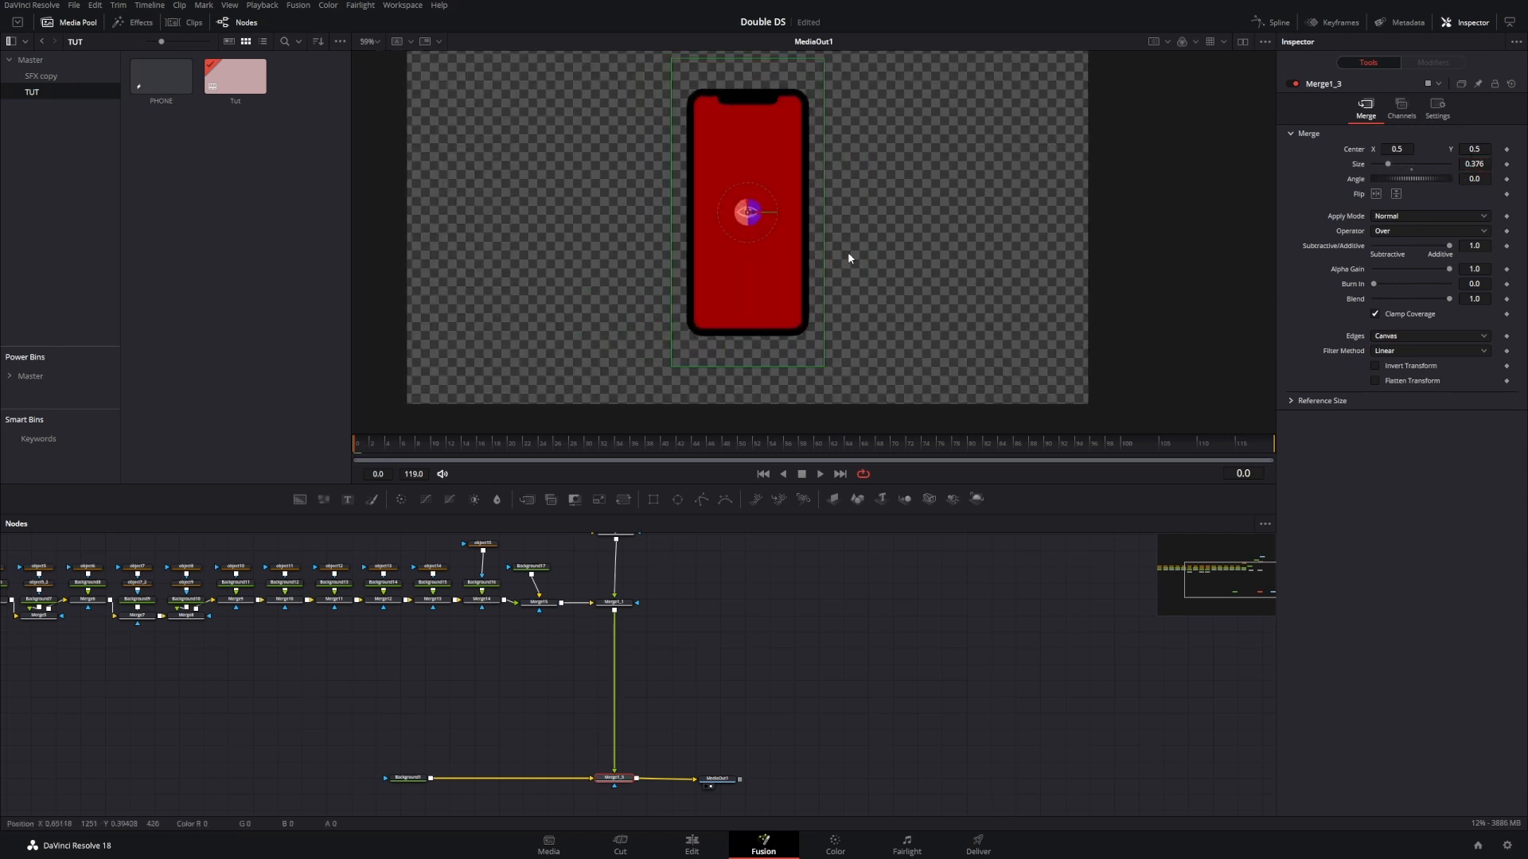
scroll(847, 252, down, 2)
scroll(742, 671, up, 3)
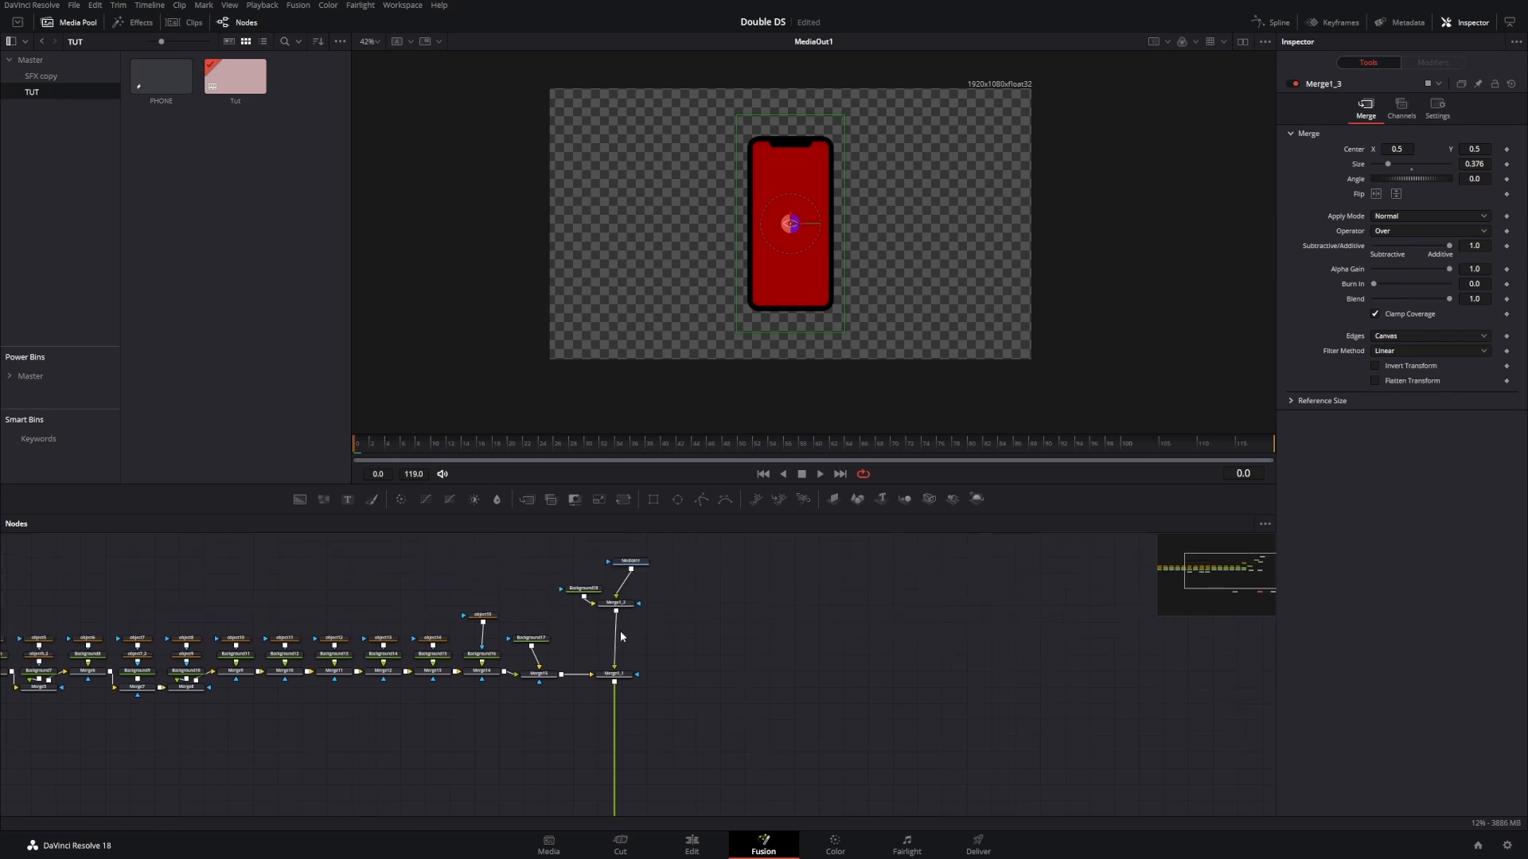
Step: Enlarge the logo over the phone screen by setting the Size of Merge1_1 to 4.451
scroll(619, 630, up, 3)
click(609, 717)
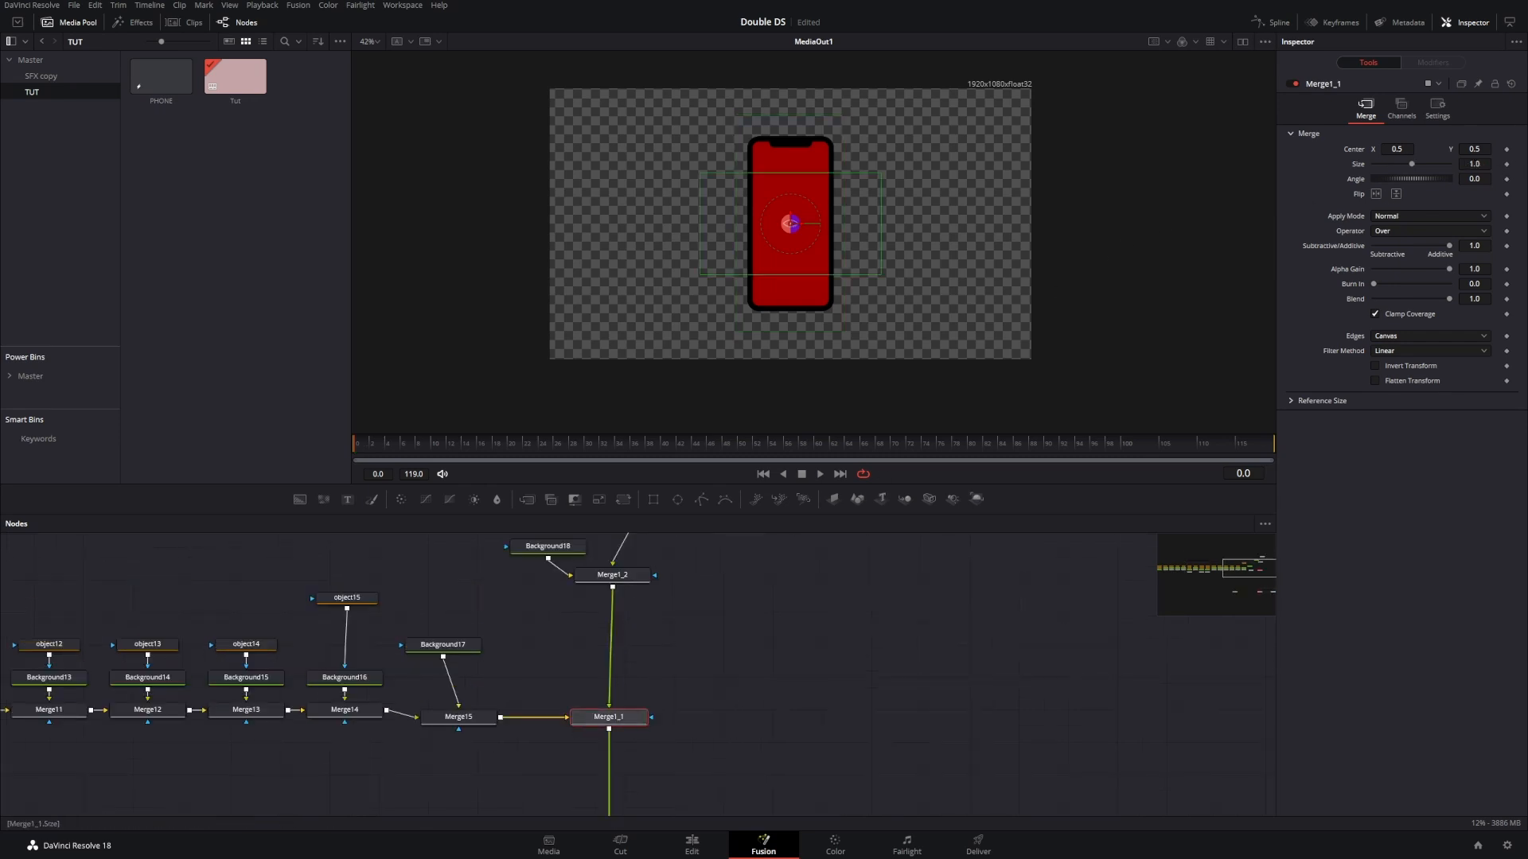
drag(1474, 164, 1524, 163)
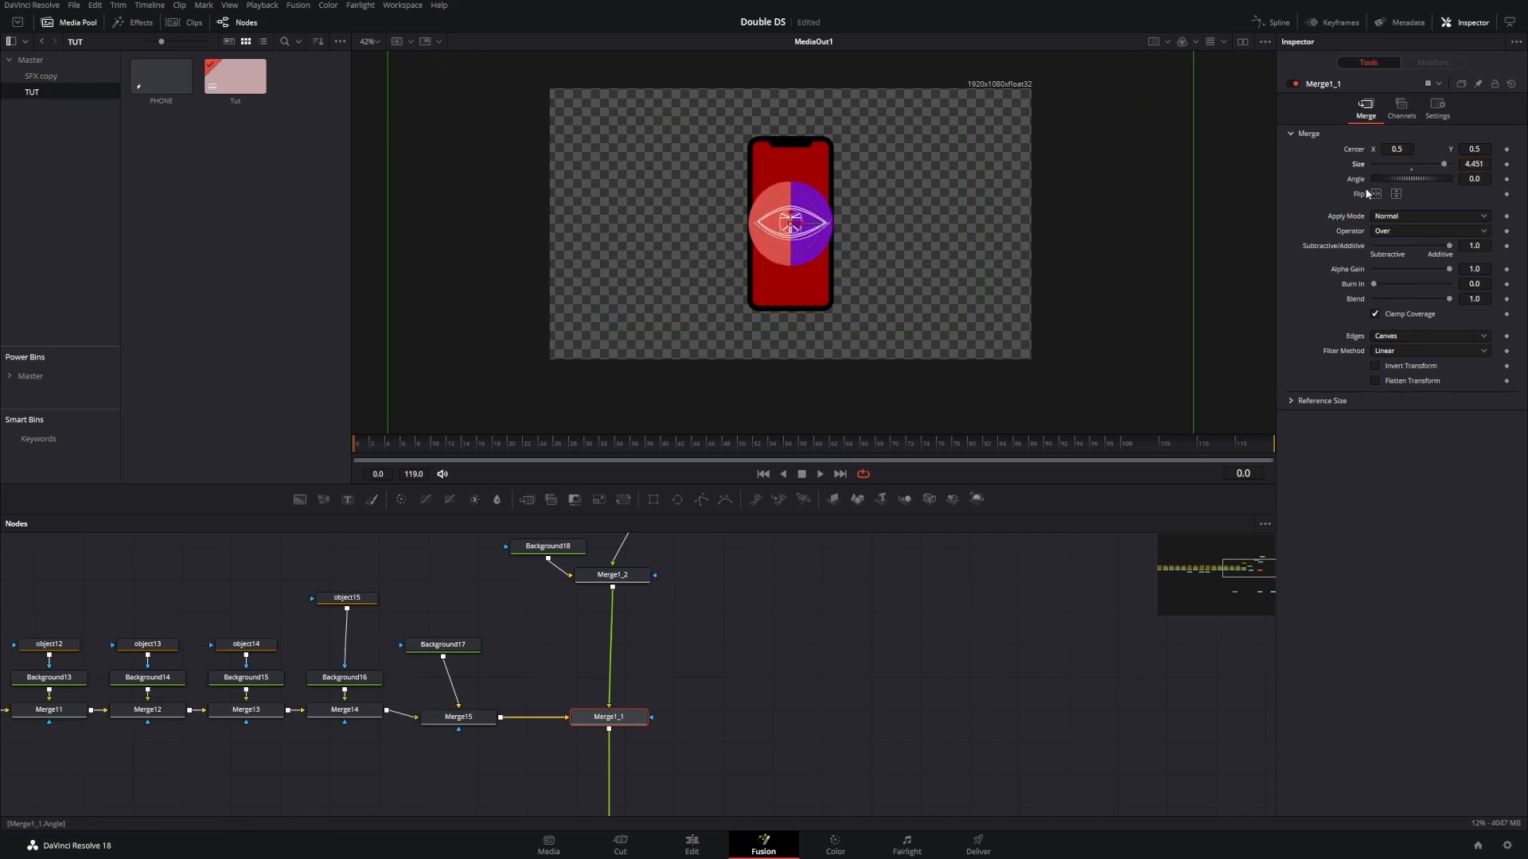
Step: Copy the object15 screen mask and paste a duplicate into empty space beside Merge1_1
click(351, 598)
drag(372, 598, 358, 575)
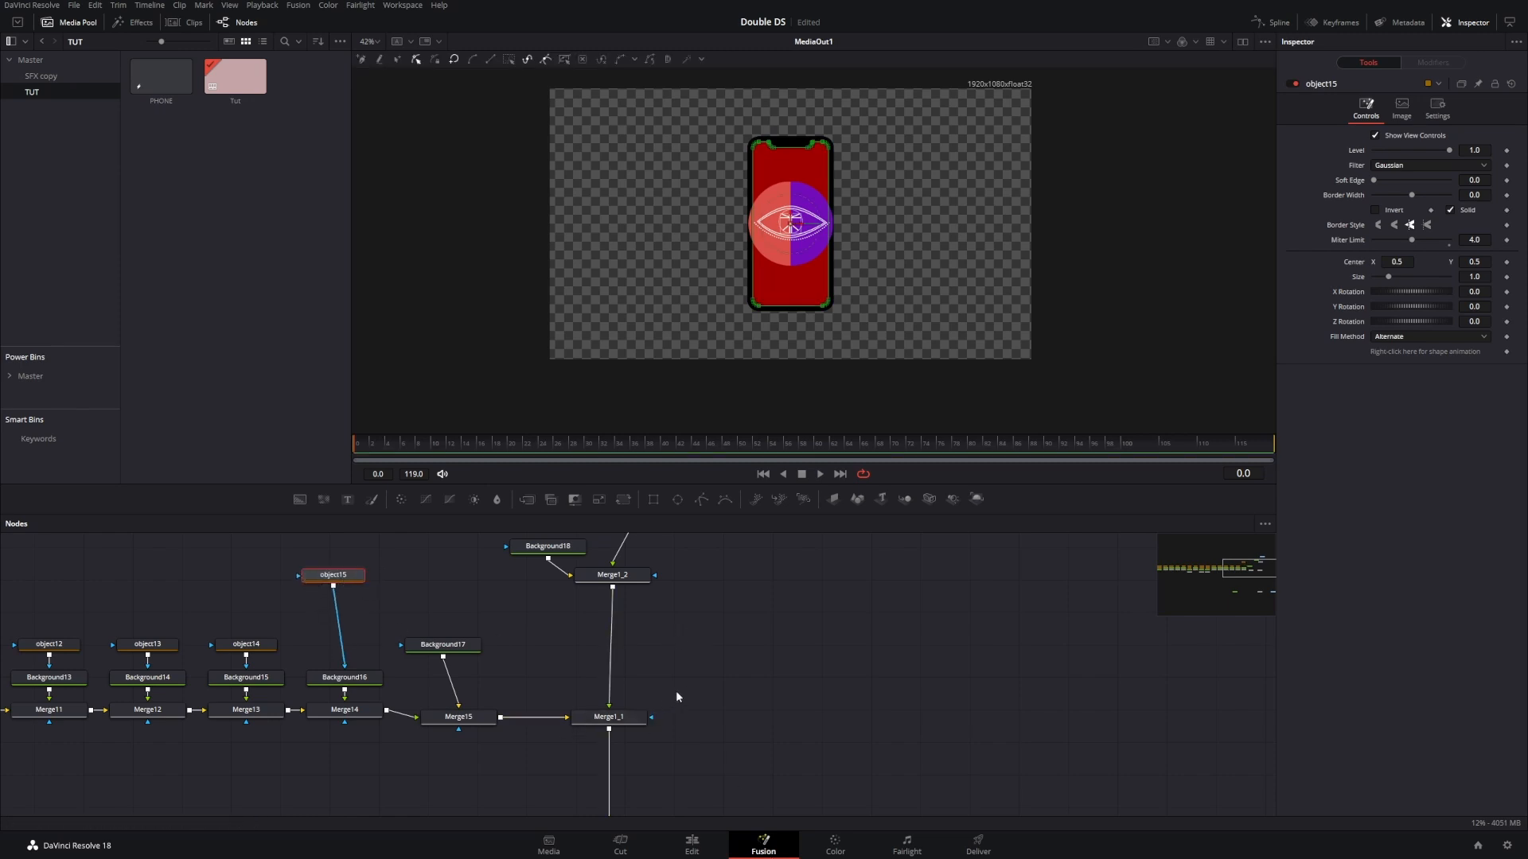
click(747, 647)
key(ctrl+v)
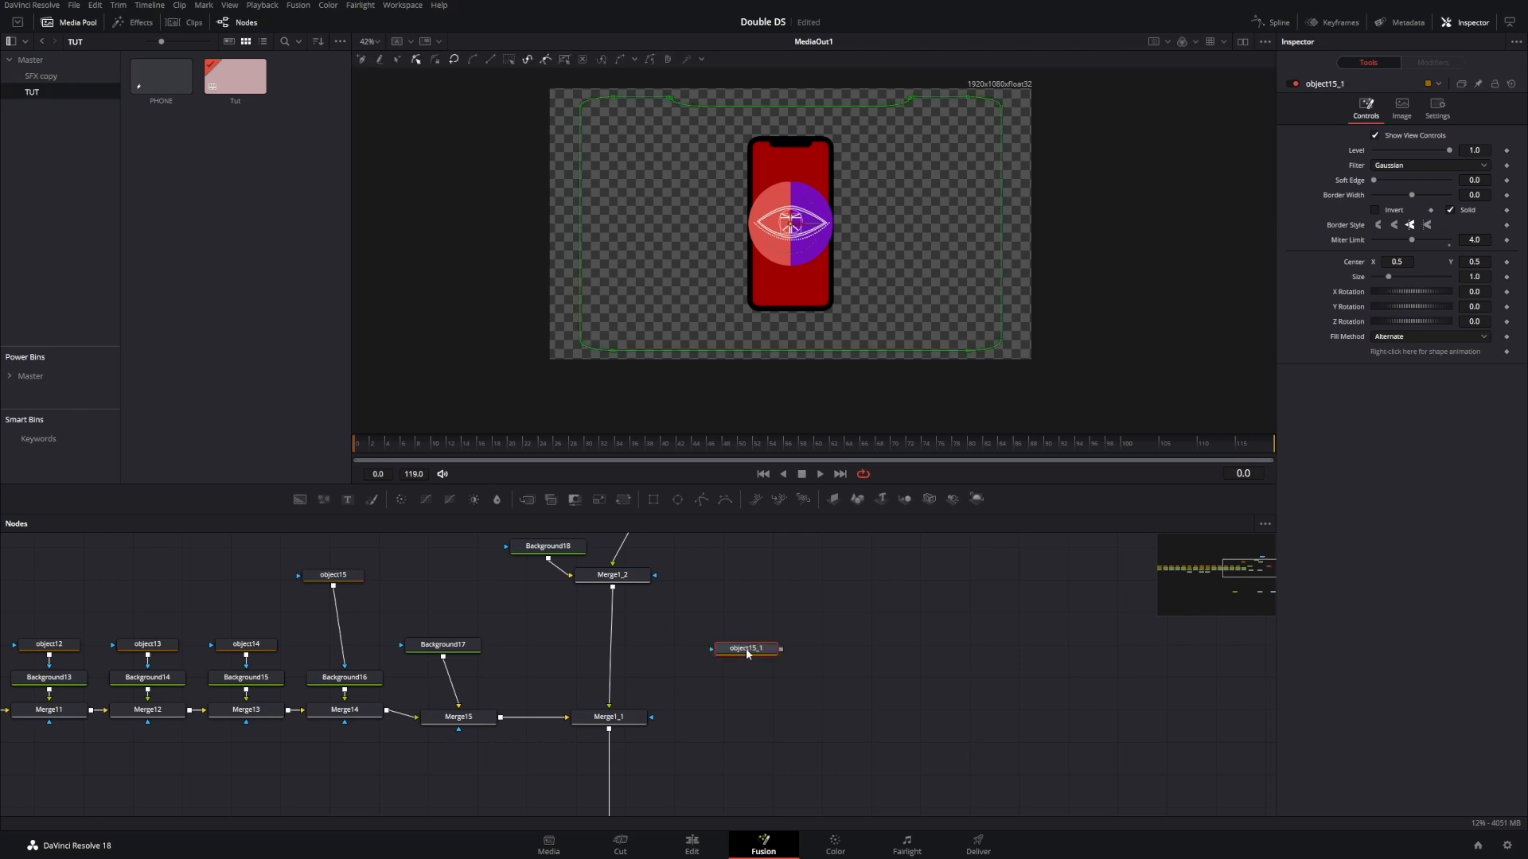
Step: Connect the duplicated object15_1 mask to Merge1_1 and inspect its outline against the phone
drag(776, 642, 621, 722)
click(621, 722)
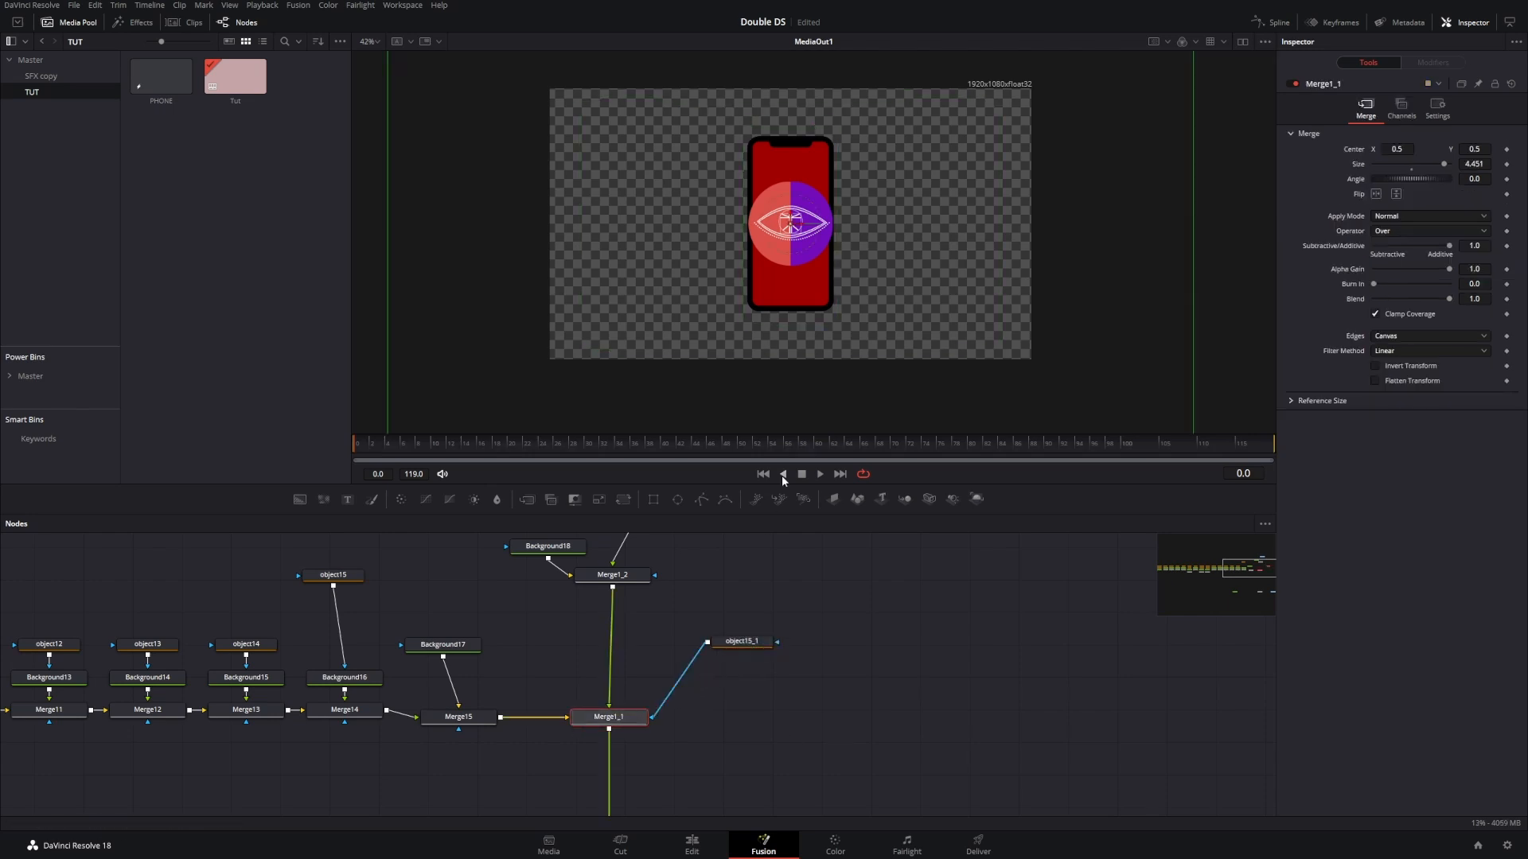
scroll(823, 352, down, 3)
click(755, 648)
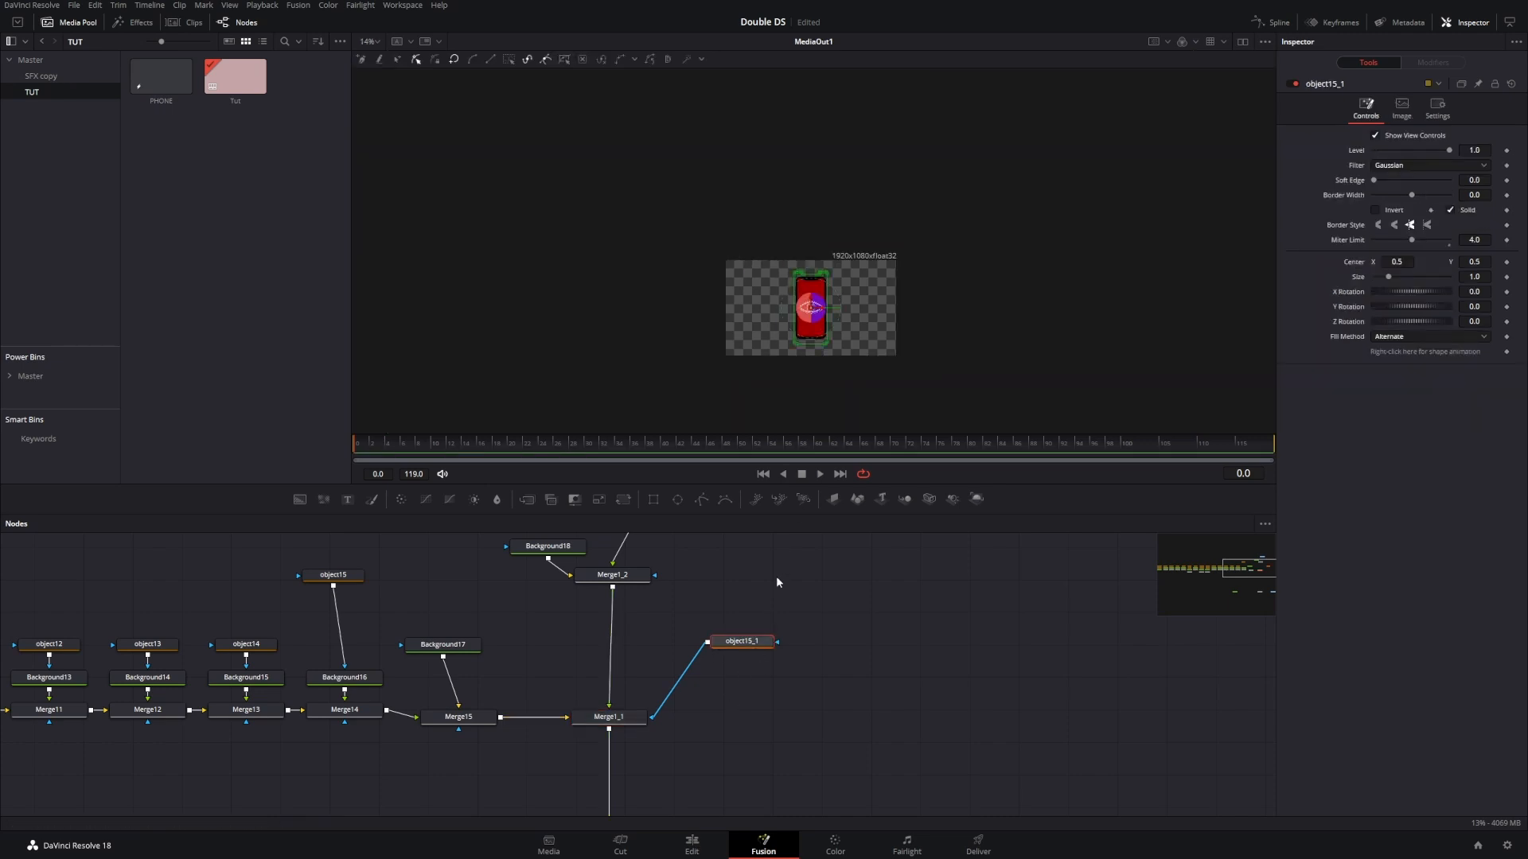
scroll(814, 243, up, 6)
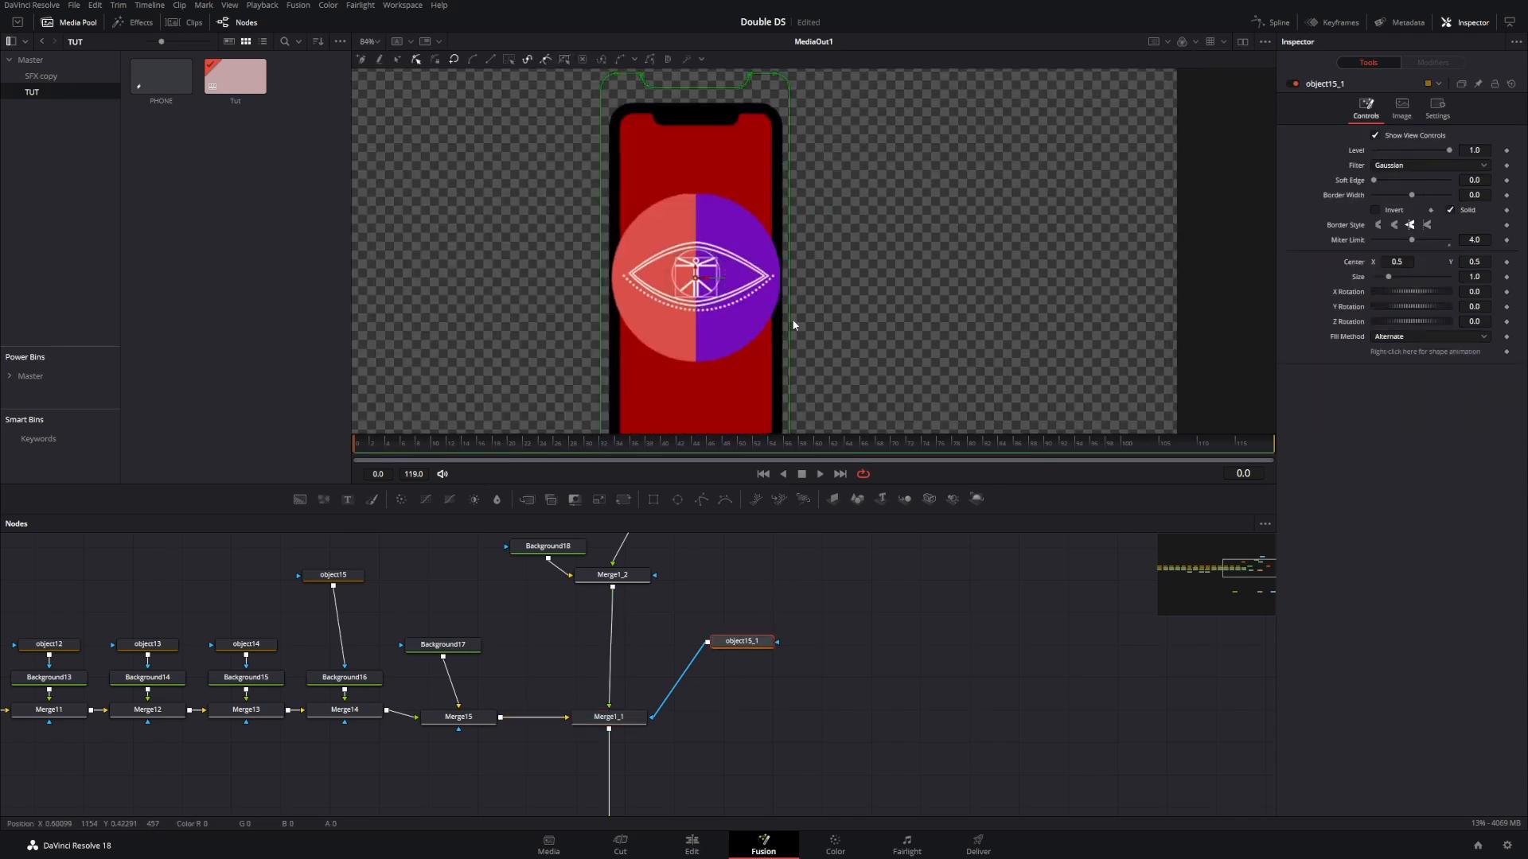
scroll(823, 240, down, 2)
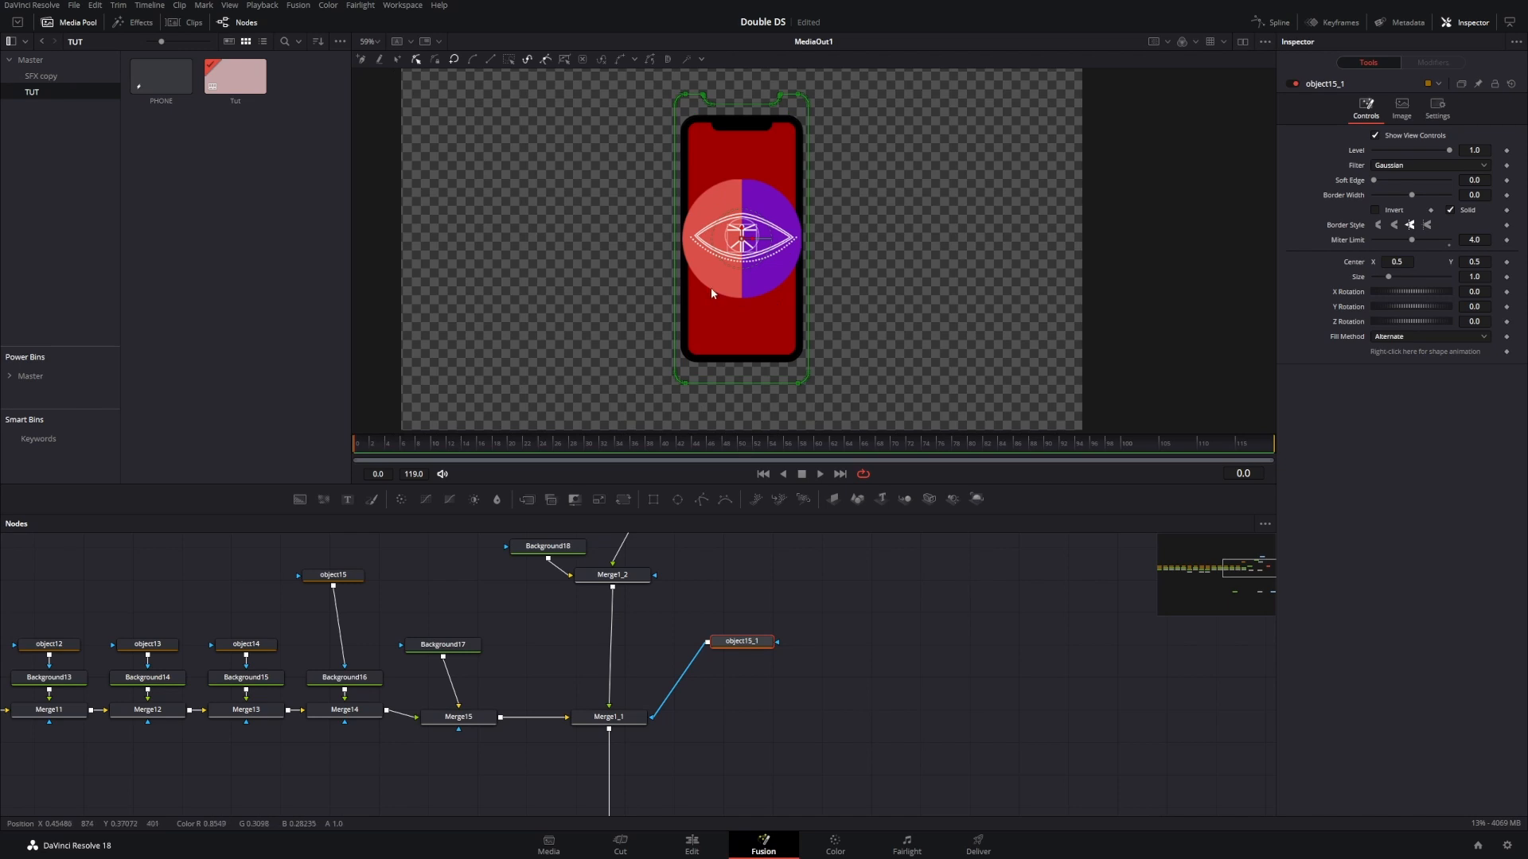
scroll(532, 630, up, 3)
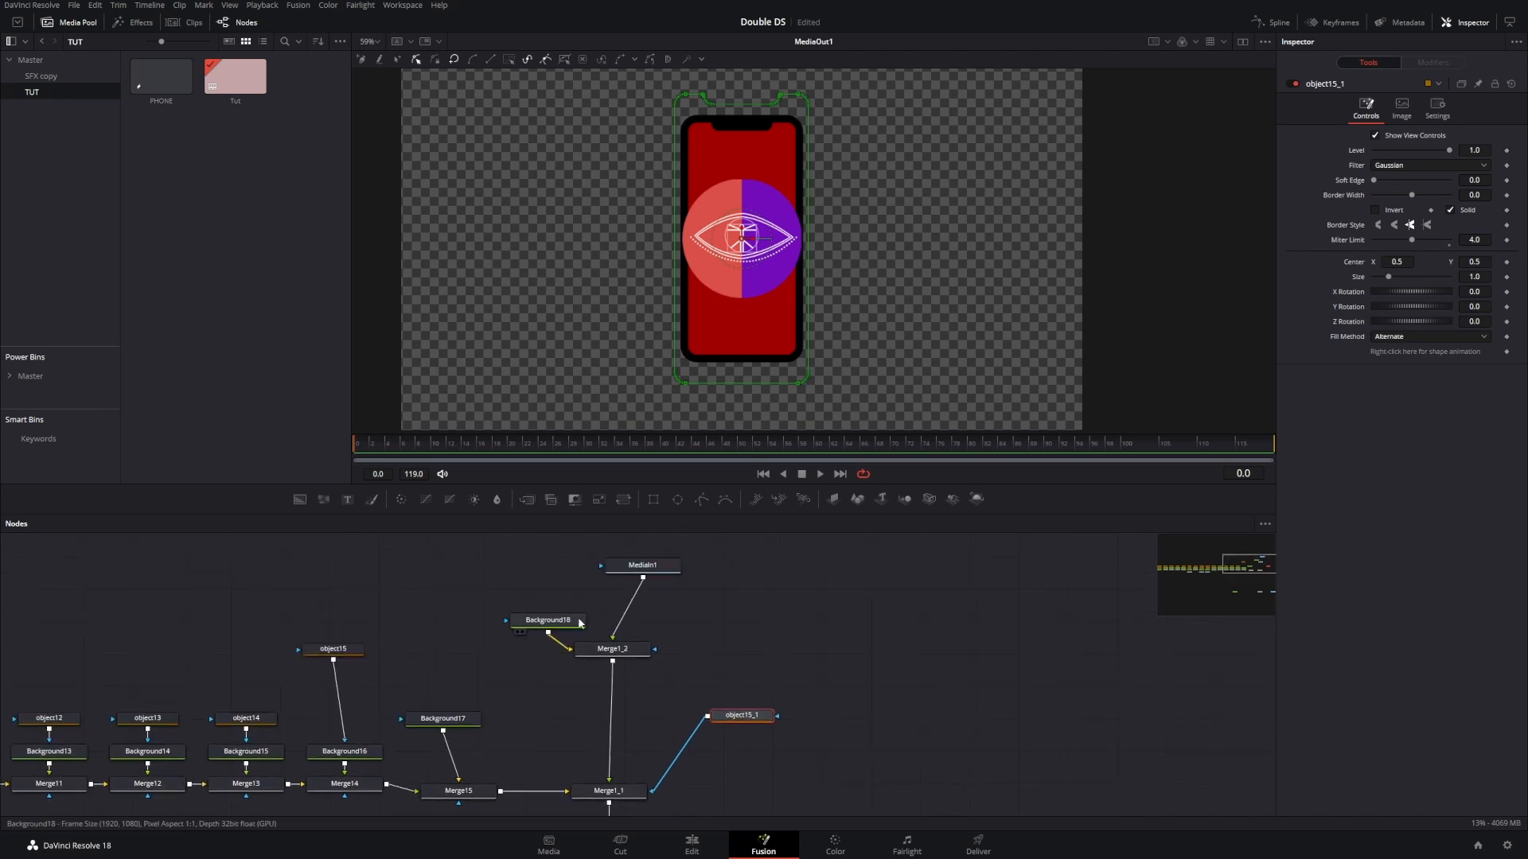
Step: Compare the image width and height settings of Background18 and Background17
click(537, 626)
click(1395, 150)
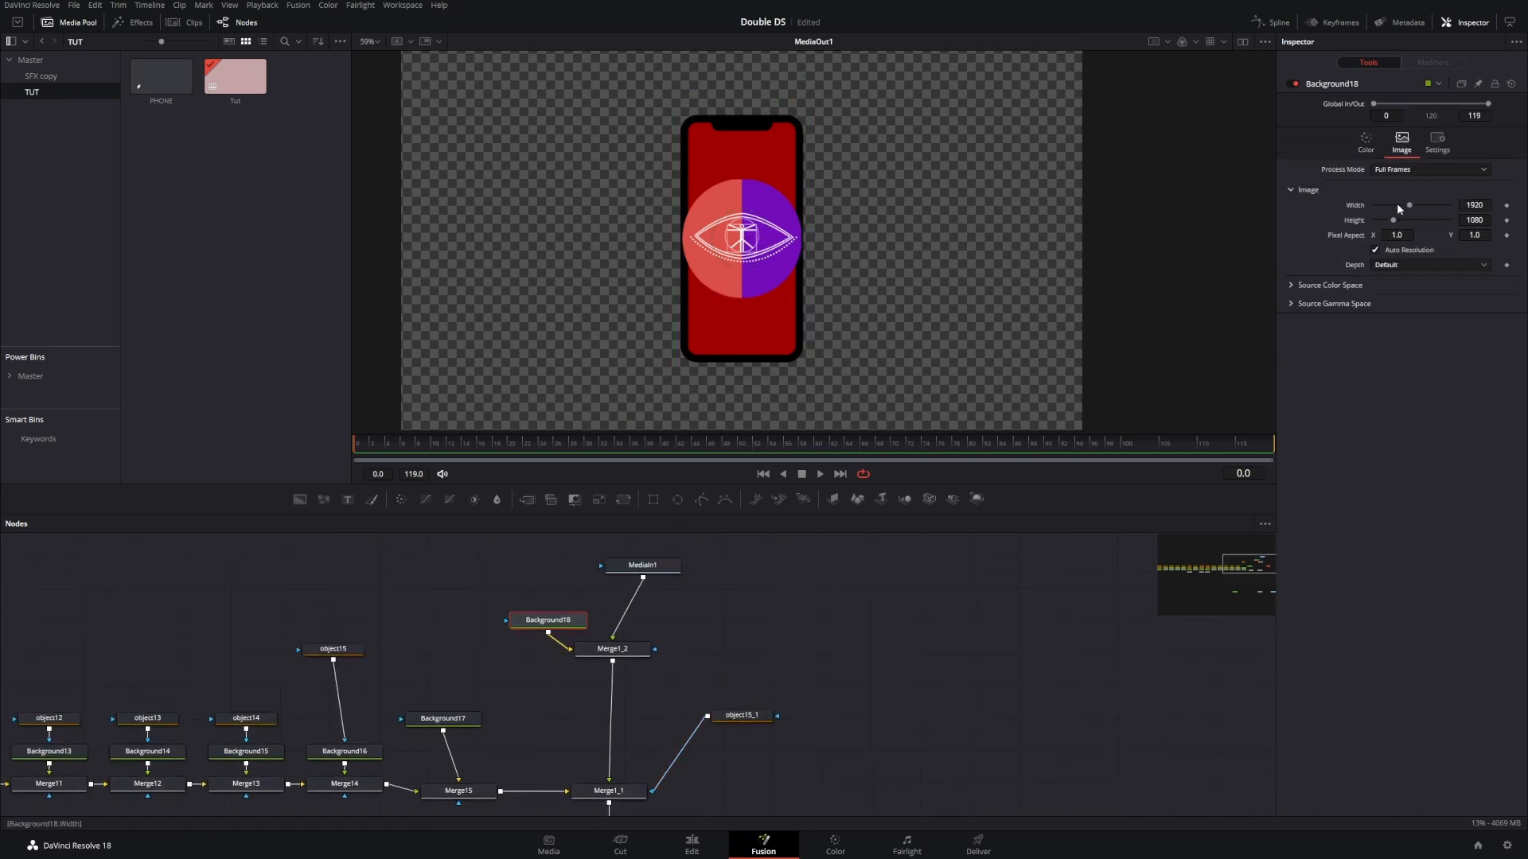
drag(517, 646, 754, 537)
click(689, 609)
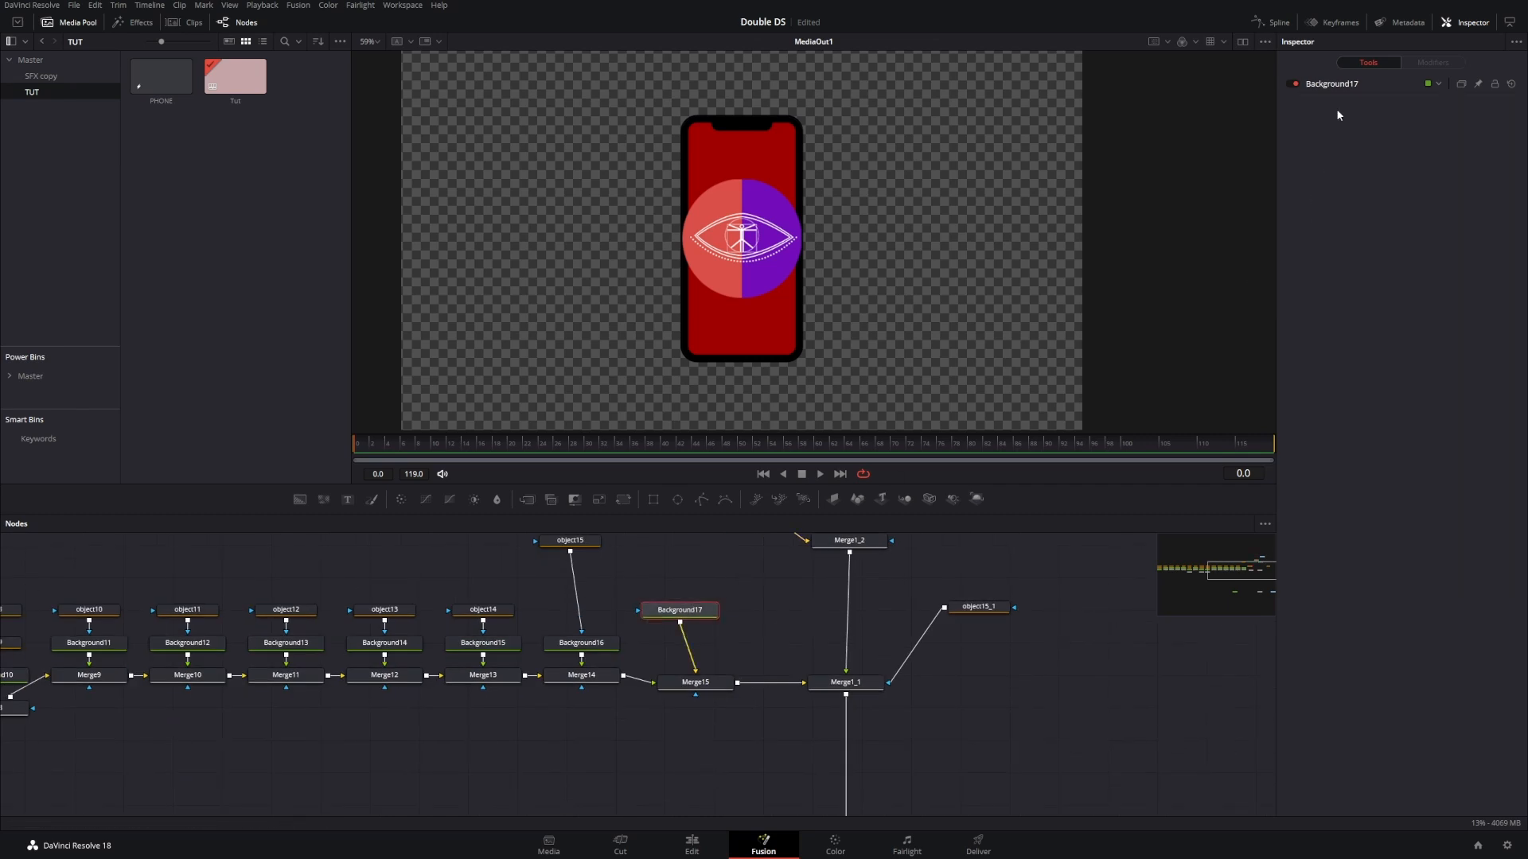
click(1401, 142)
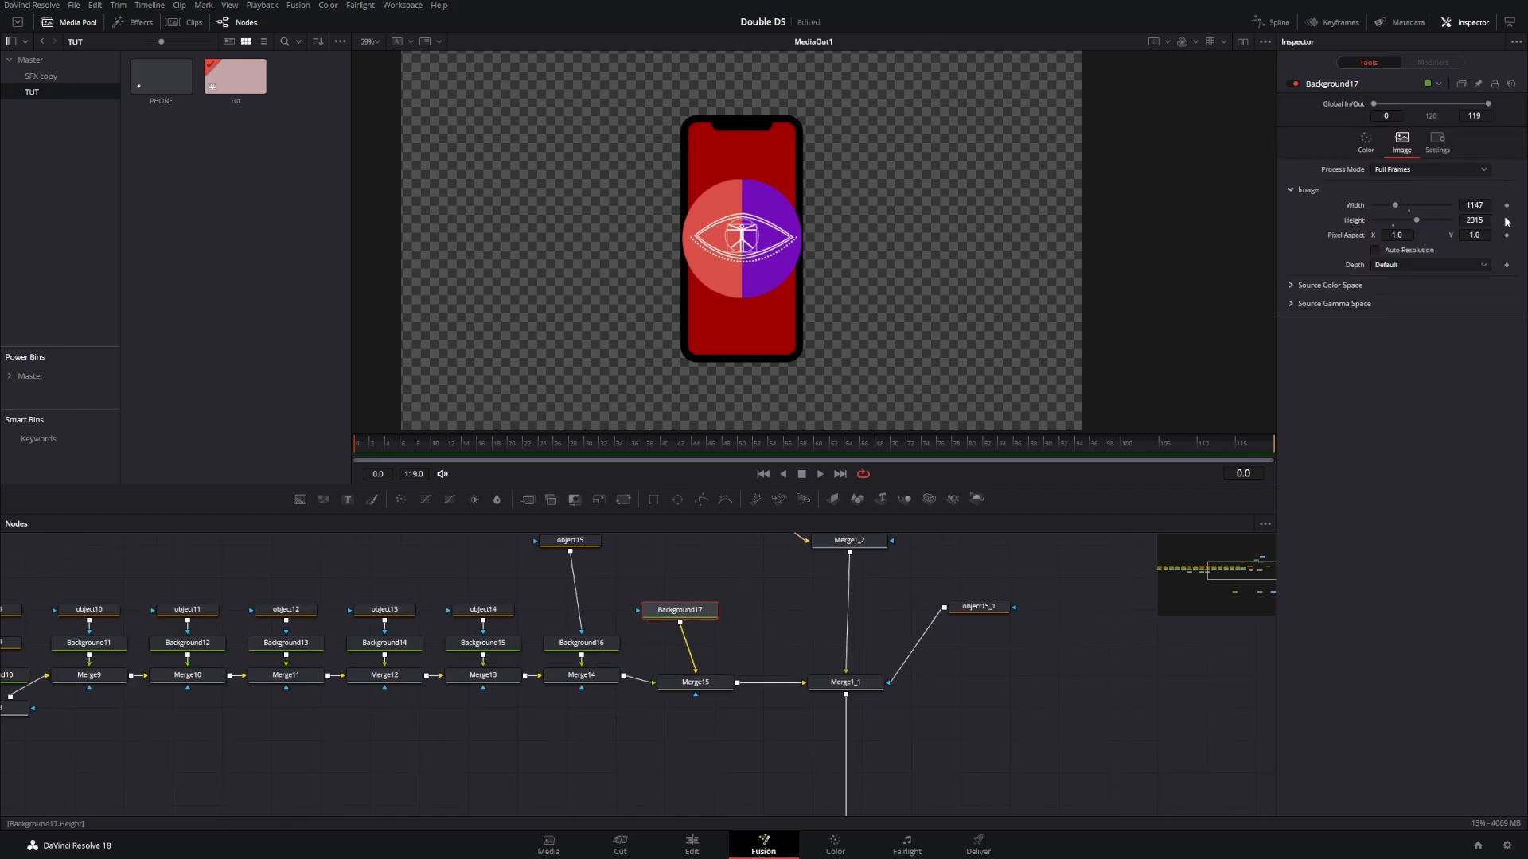
Step: Reduce the Size of the object15_1 mask to 0.8013 so it fits the edges of the phone screen
drag(1033, 655, 760, 632)
click(706, 583)
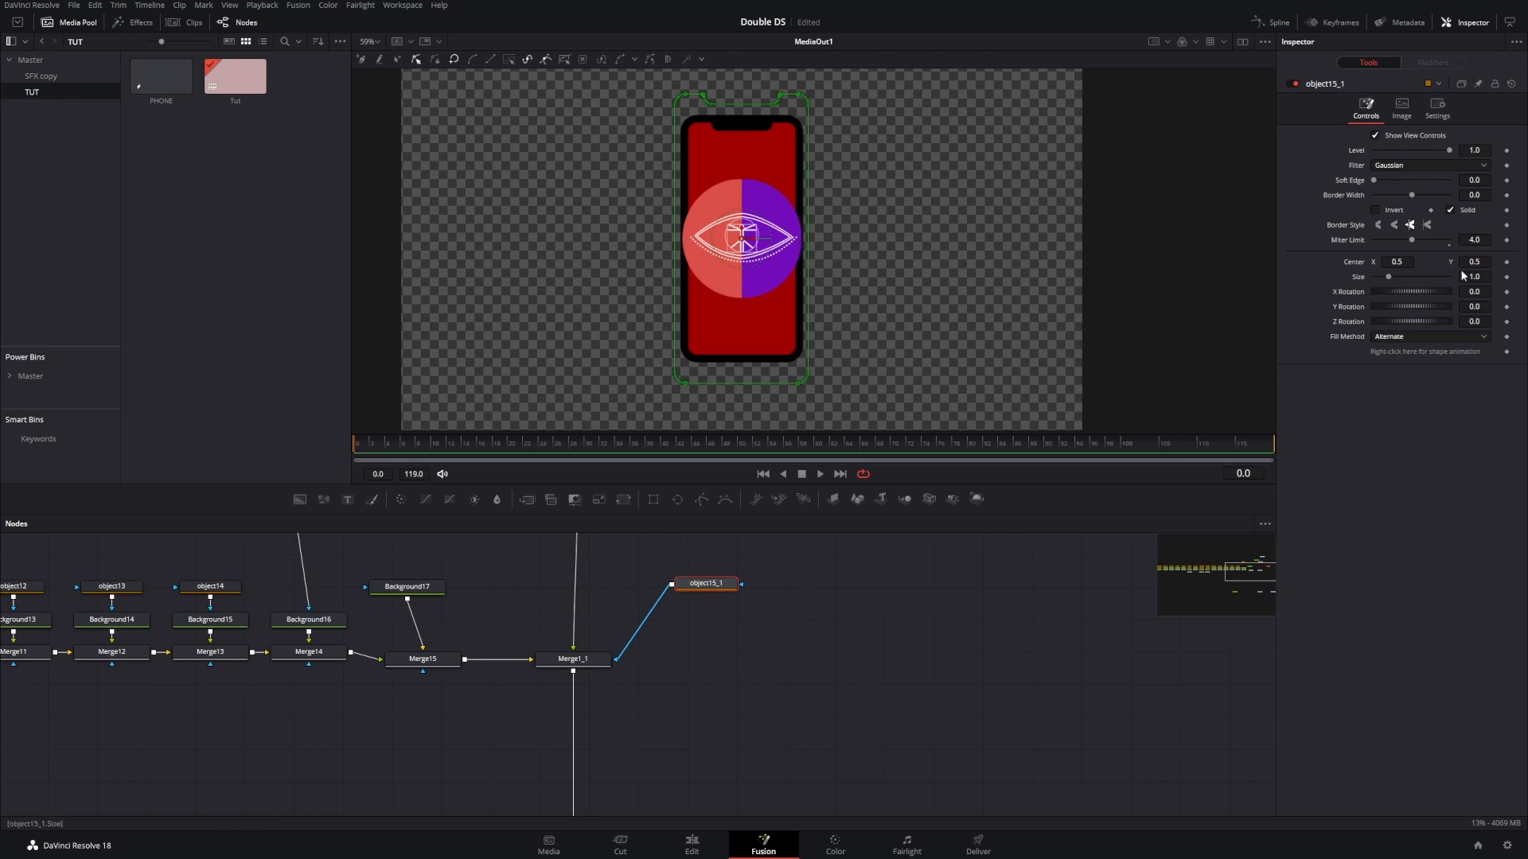
drag(1474, 277, 1320, 276)
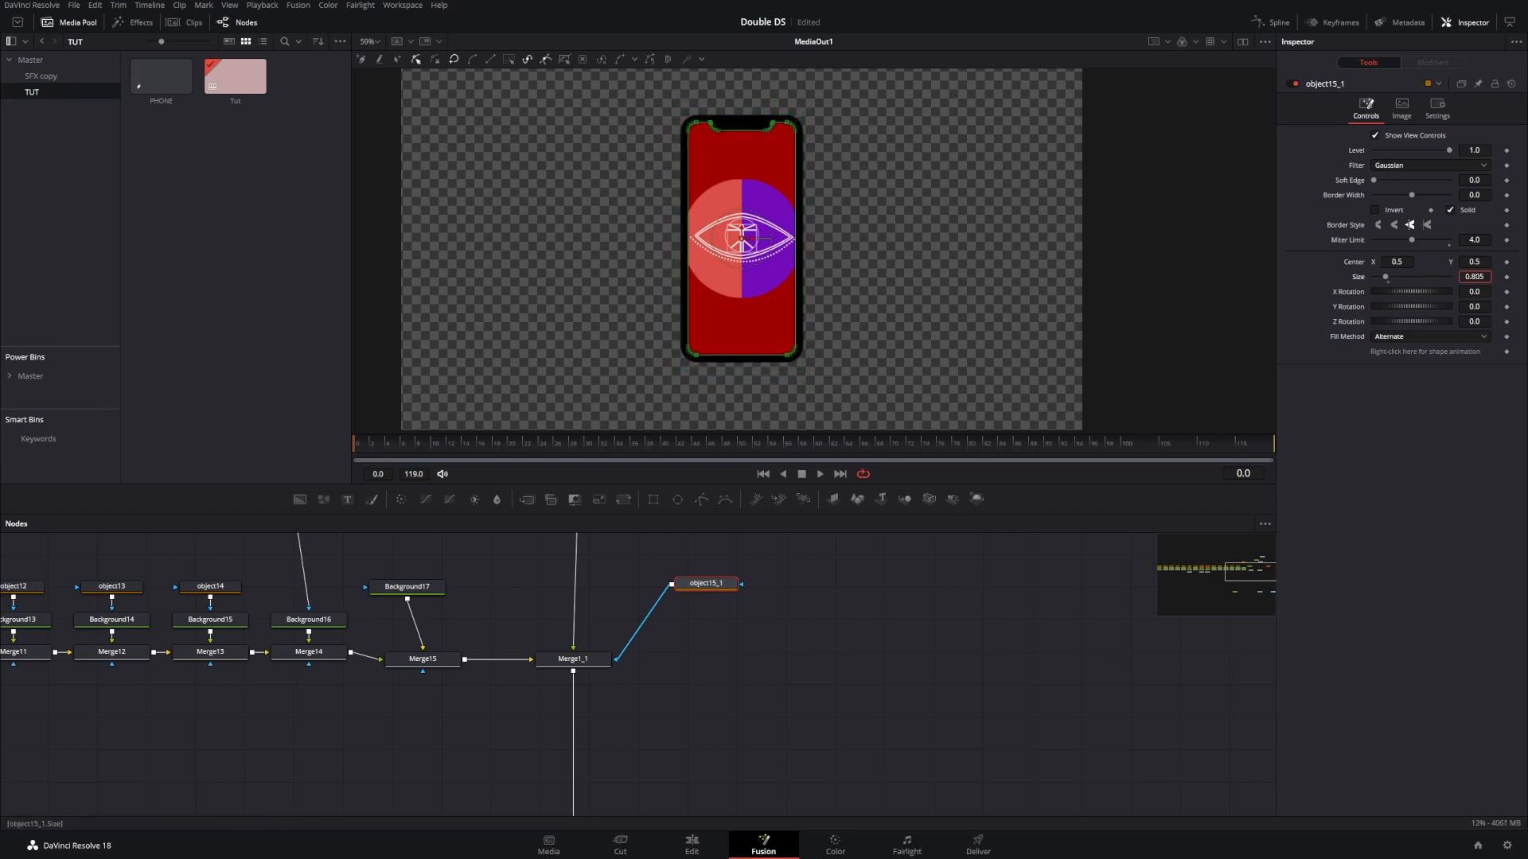
scroll(765, 370, up, 8)
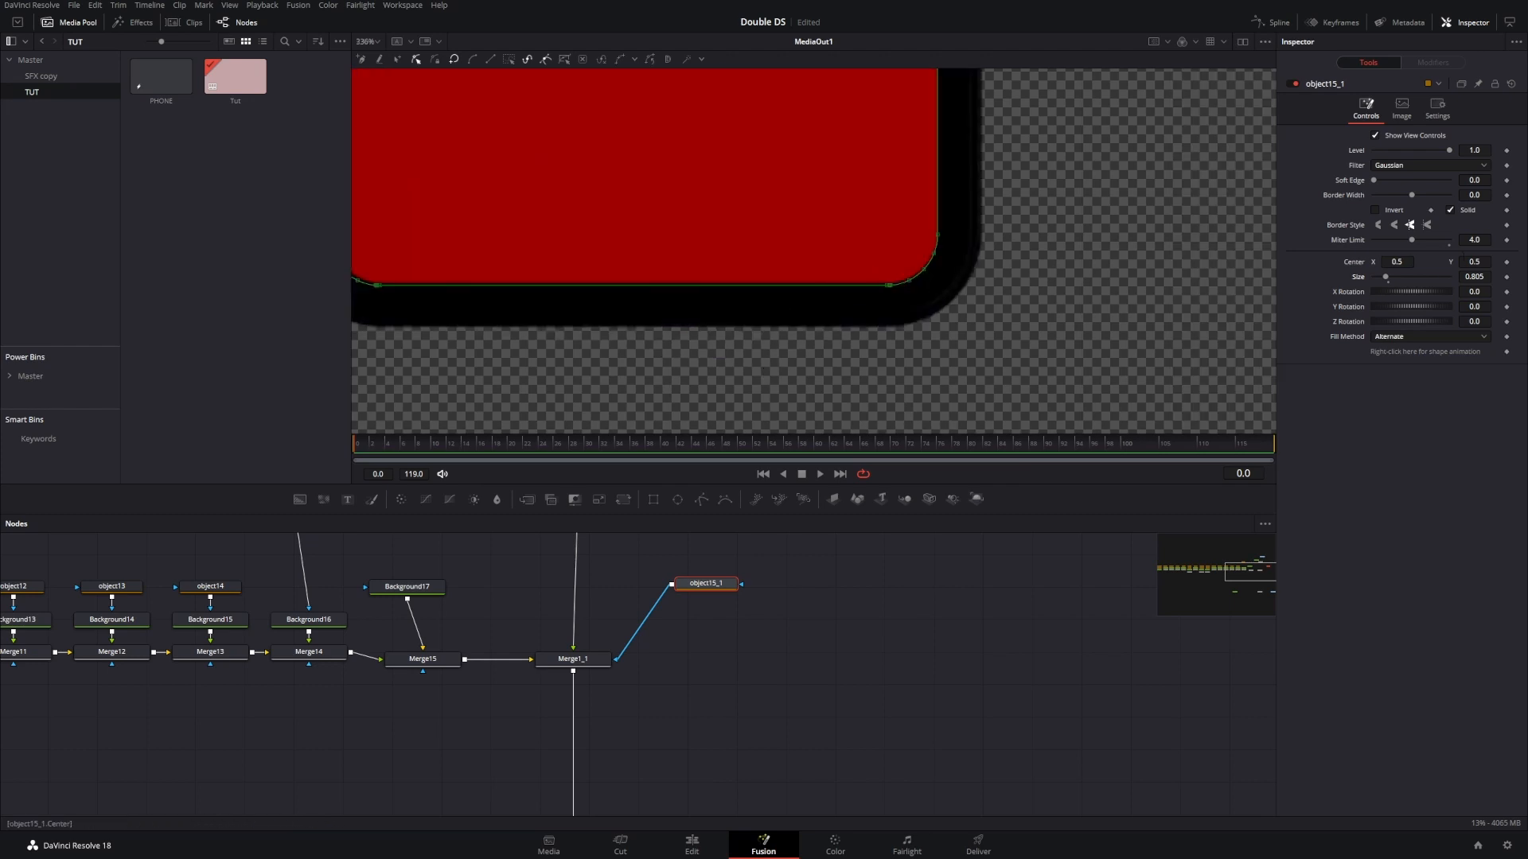
drag(1474, 277, 1445, 277)
scroll(704, 289, down, 8)
scroll(703, 289, down, 5)
click(710, 284)
scroll(721, 279, up, 7)
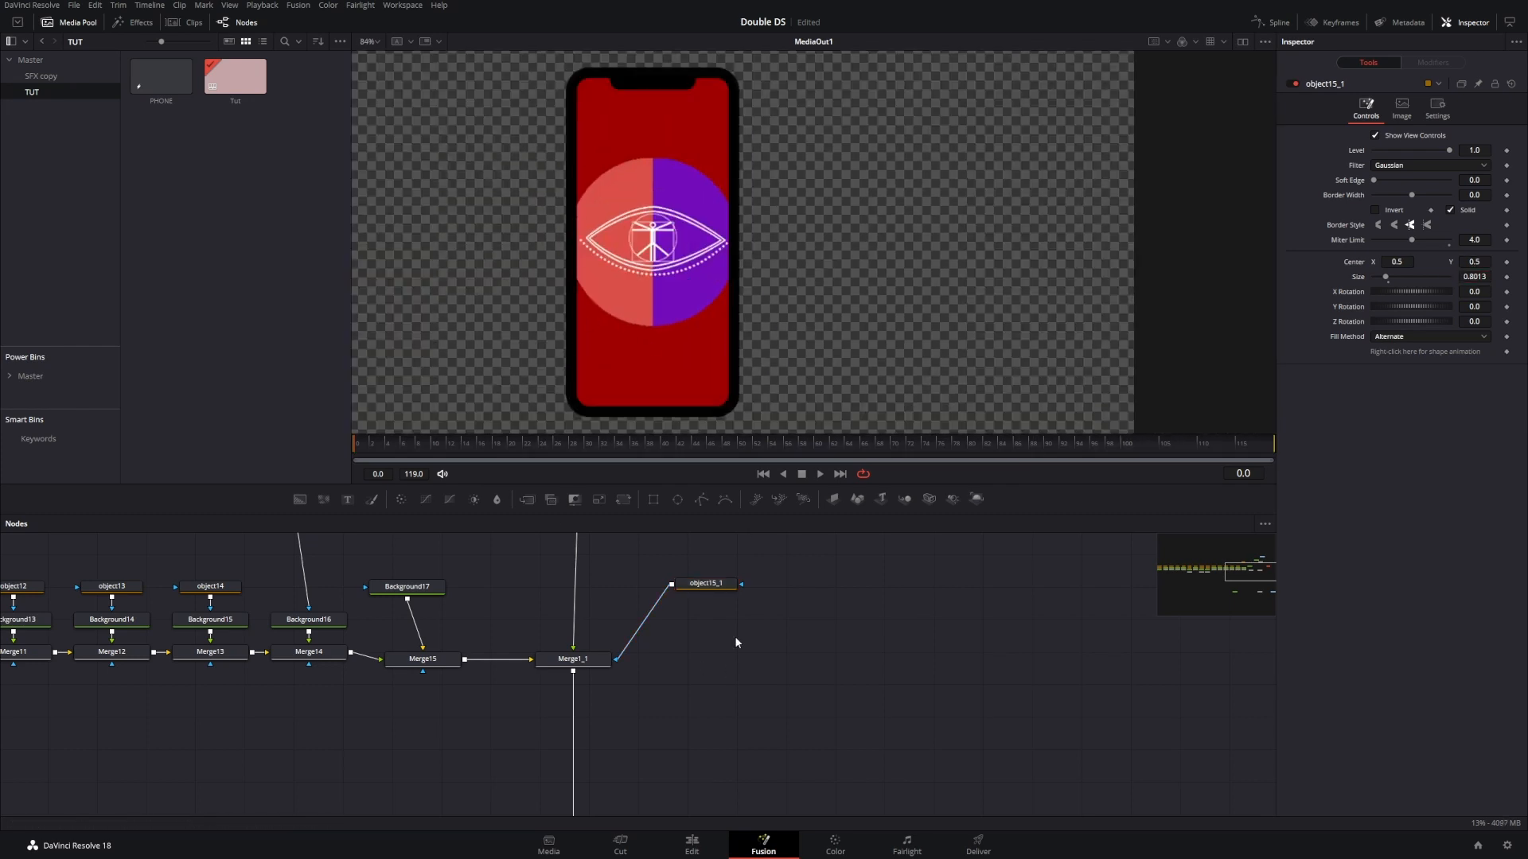
Step: Examine the settings of MediaIn1, Merge1_1 and Merge1_2 to find which node controls the logo
drag(778, 620, 802, 760)
click(632, 573)
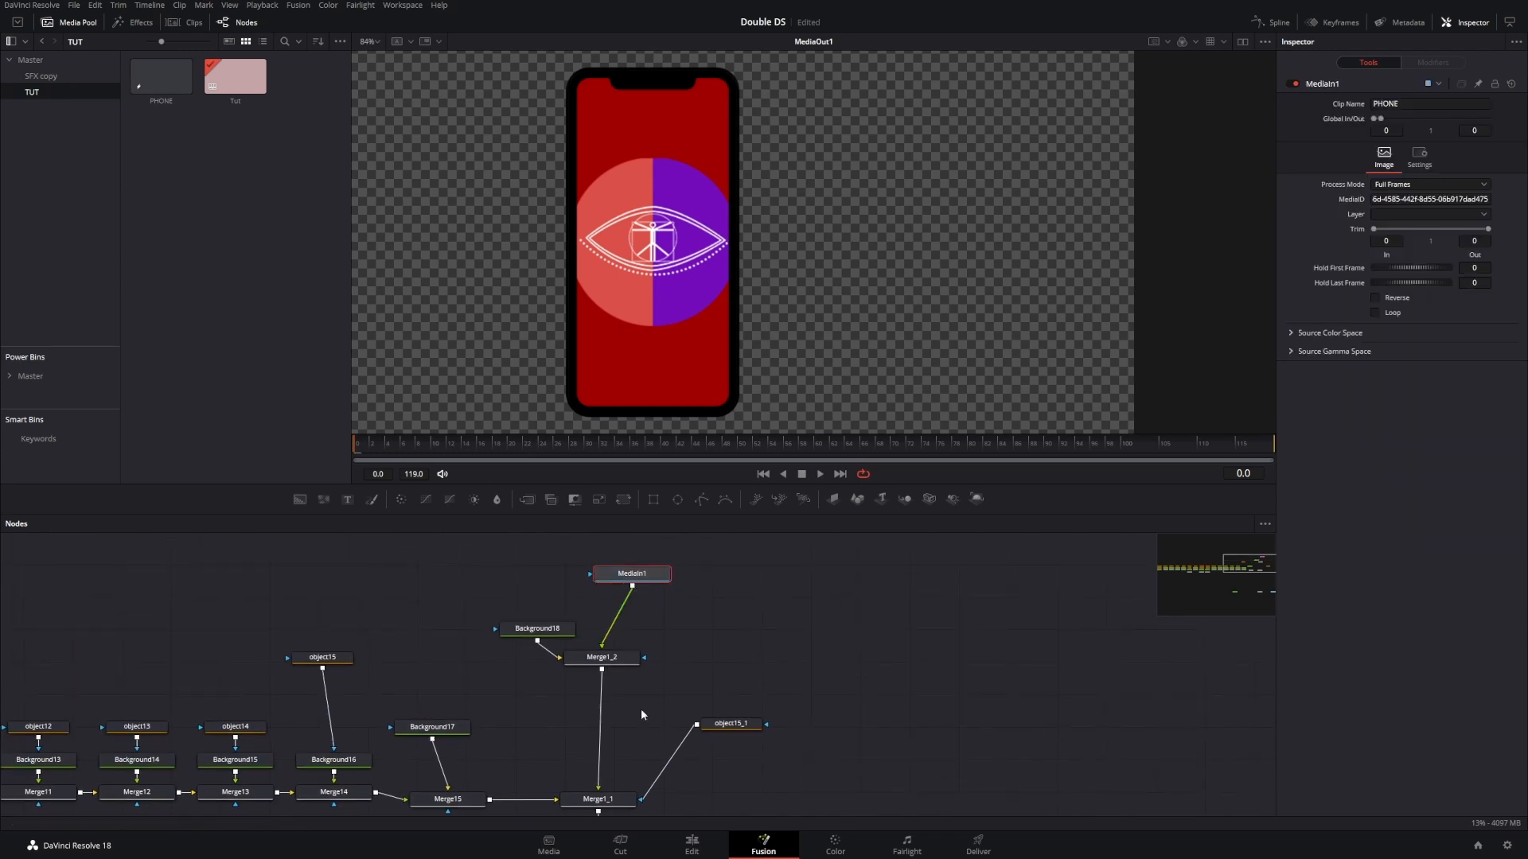
scroll(629, 716, down, 3)
click(620, 728)
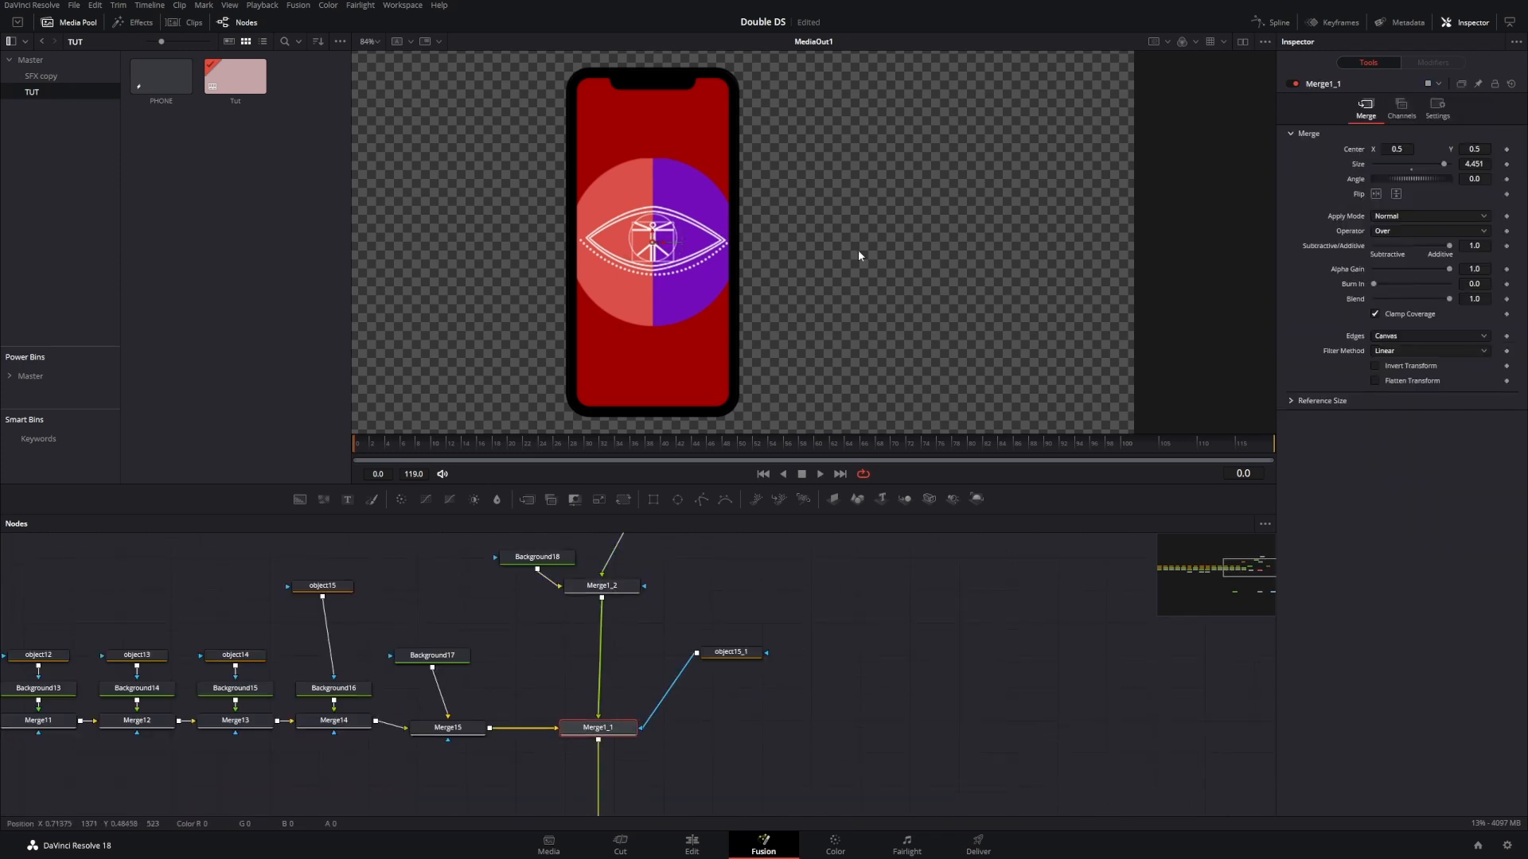
click(622, 589)
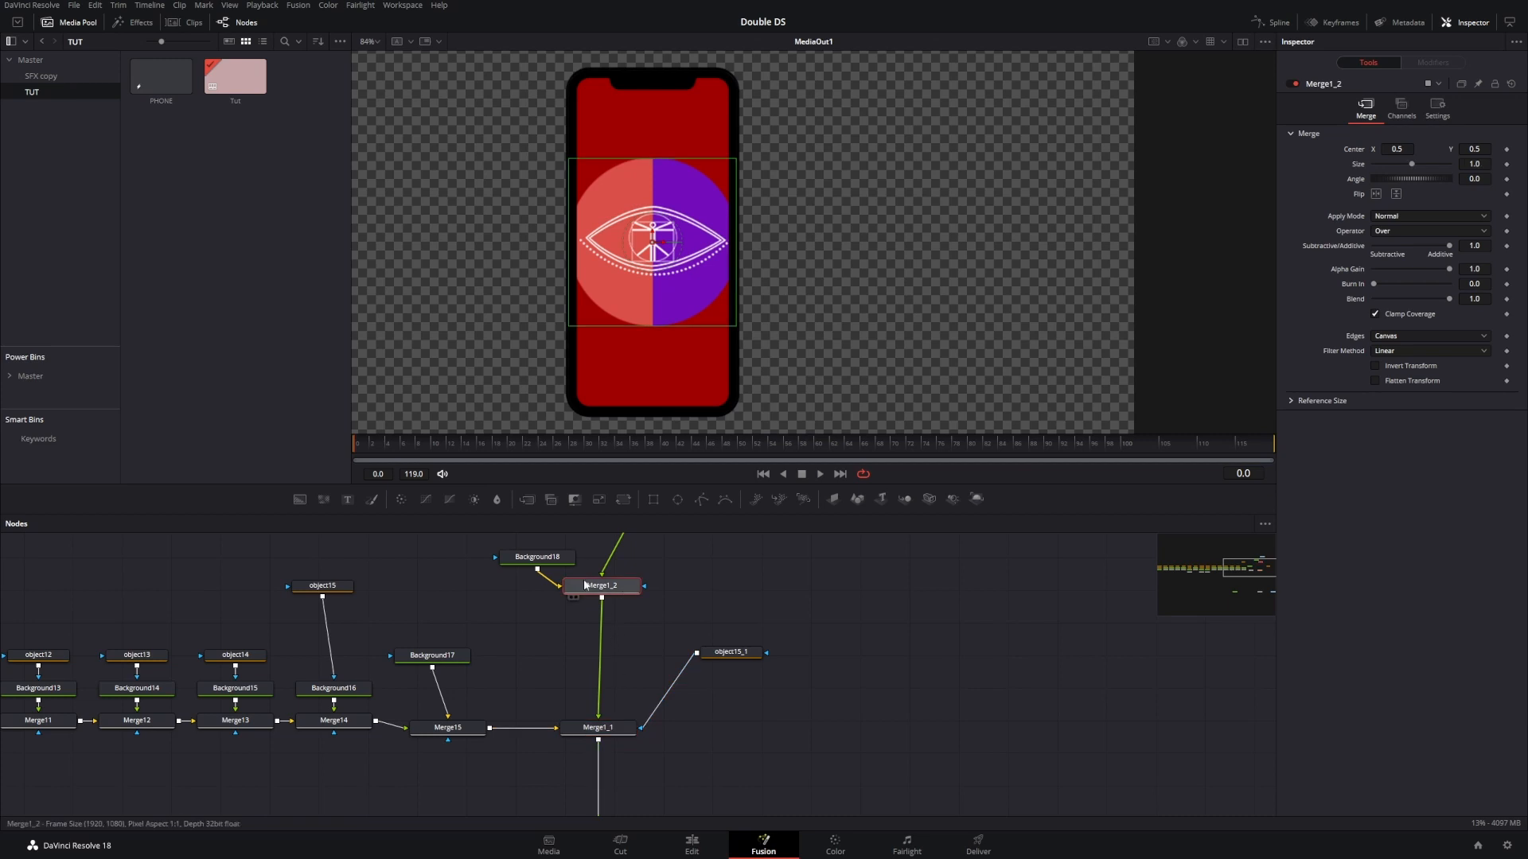
Step: Rename Merge1_1 to MEDIACONTROLS and set its Size to 1.629 to scale the logo on the screen
click(615, 732)
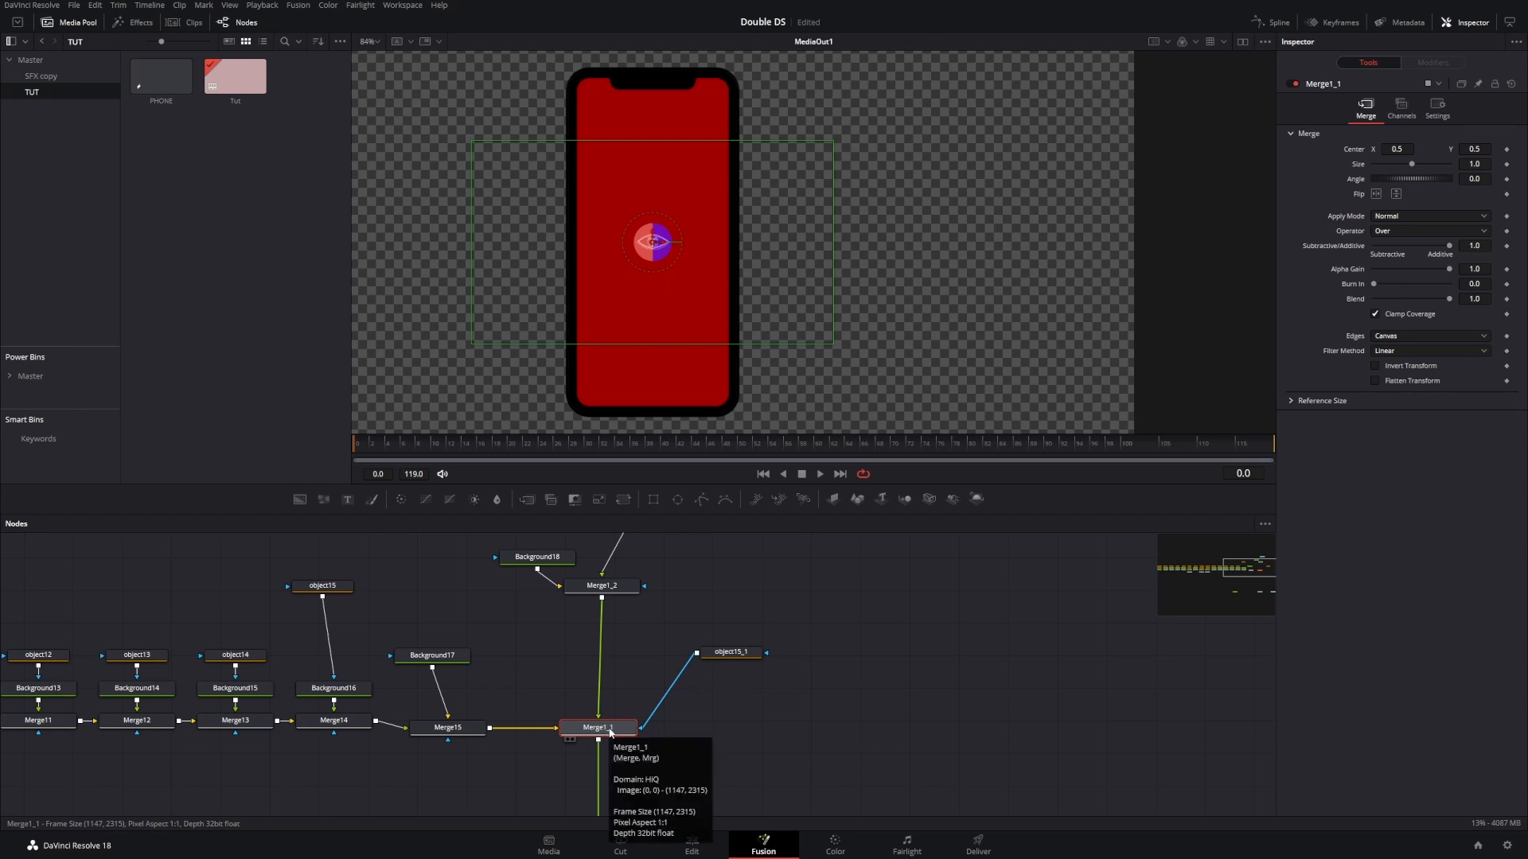
key(F2)
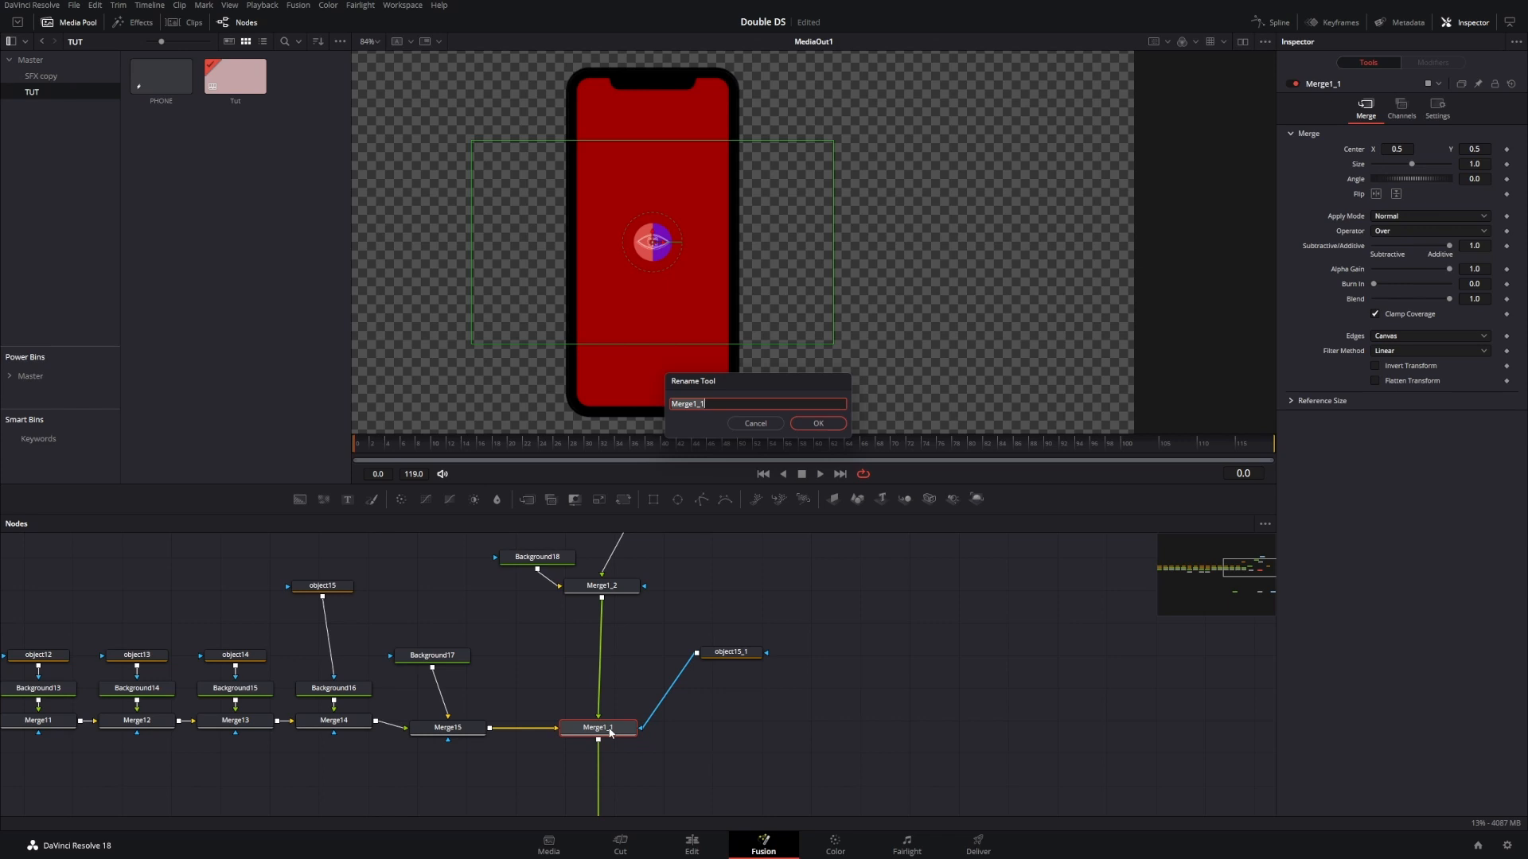
text(MEDIA CONTROLS)
key(Return)
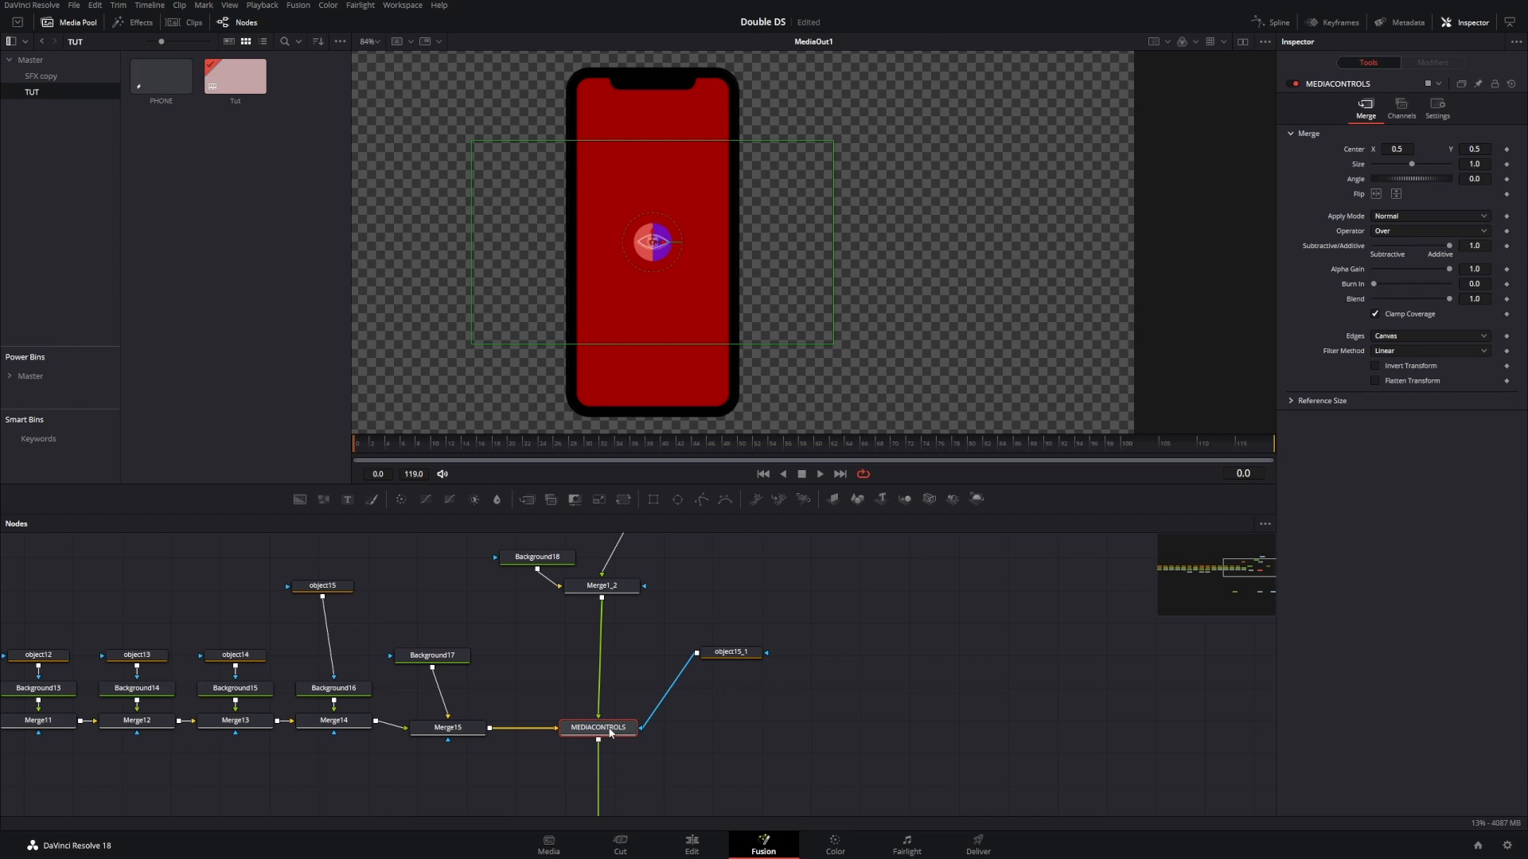
drag(1472, 164, 1507, 163)
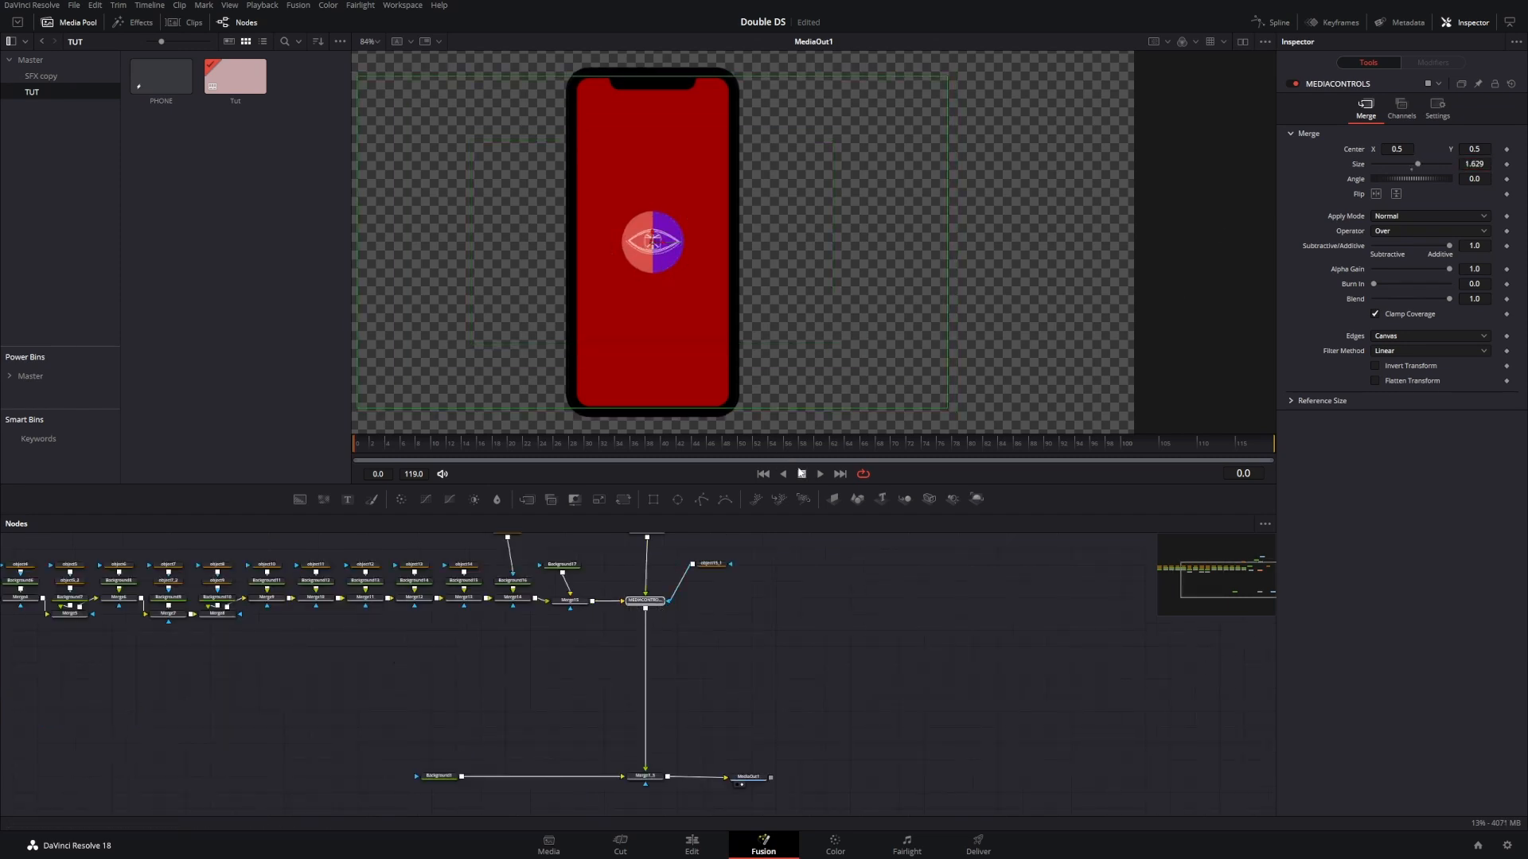
Step: Add a Drop Shadow node and insert it on the connection between MEDIACONTROLS and Merge1_3
key(shift+space)
text(drop)
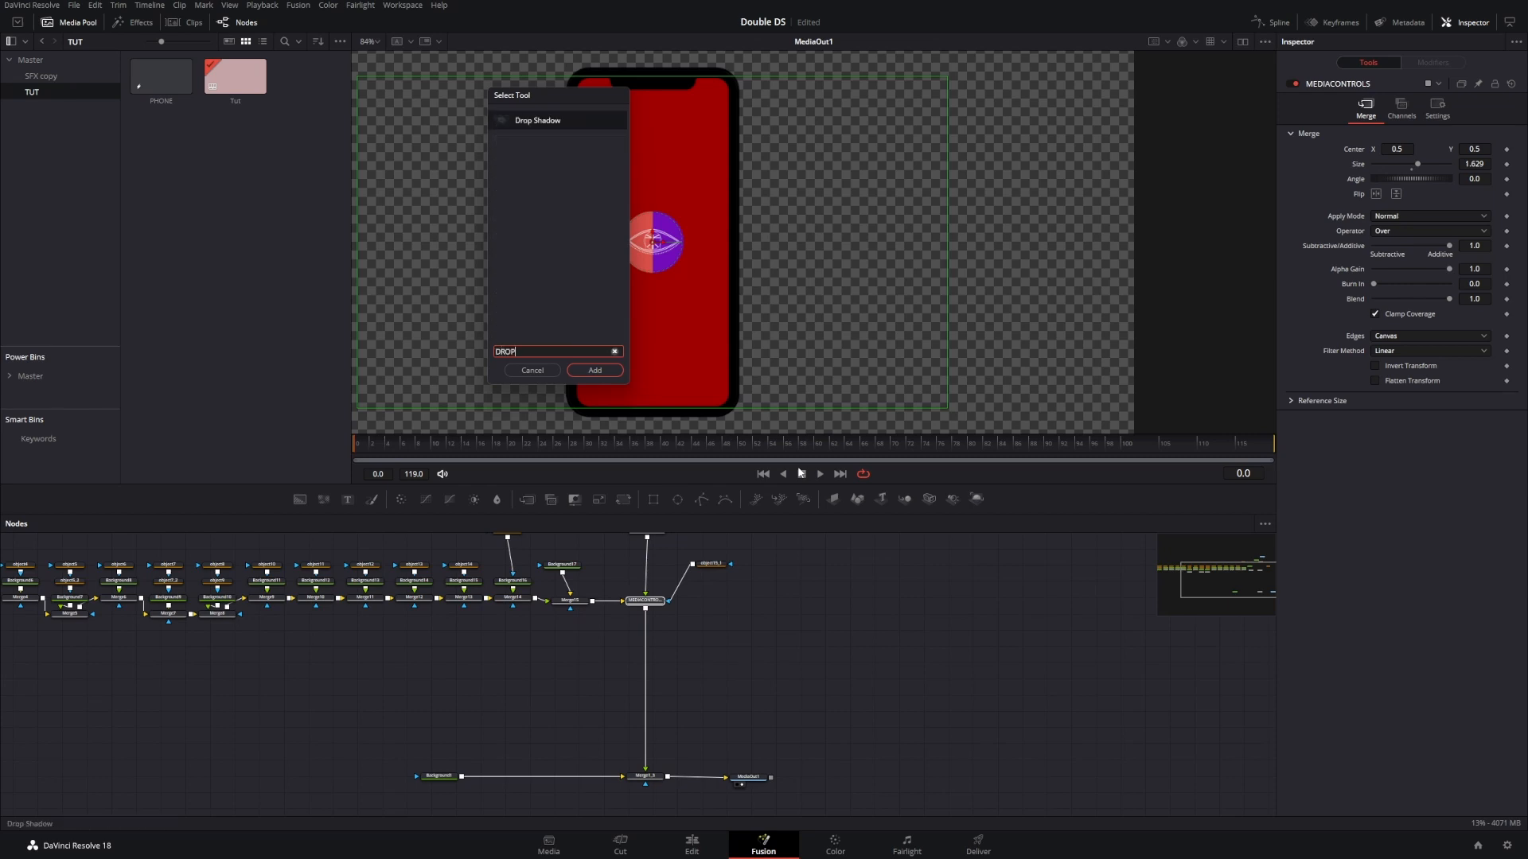
key(Return)
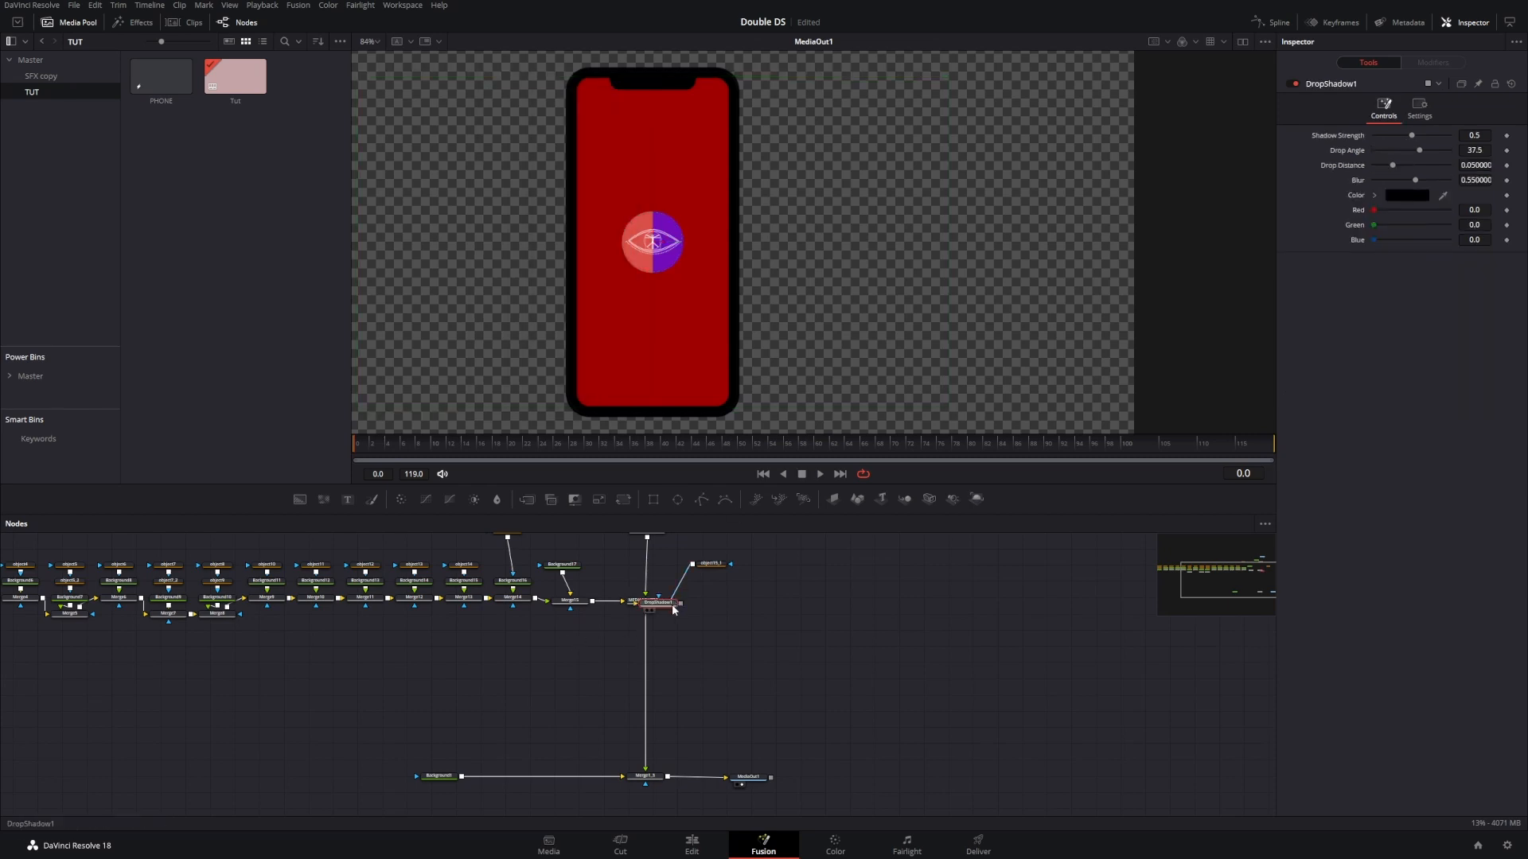
drag(664, 602, 644, 655)
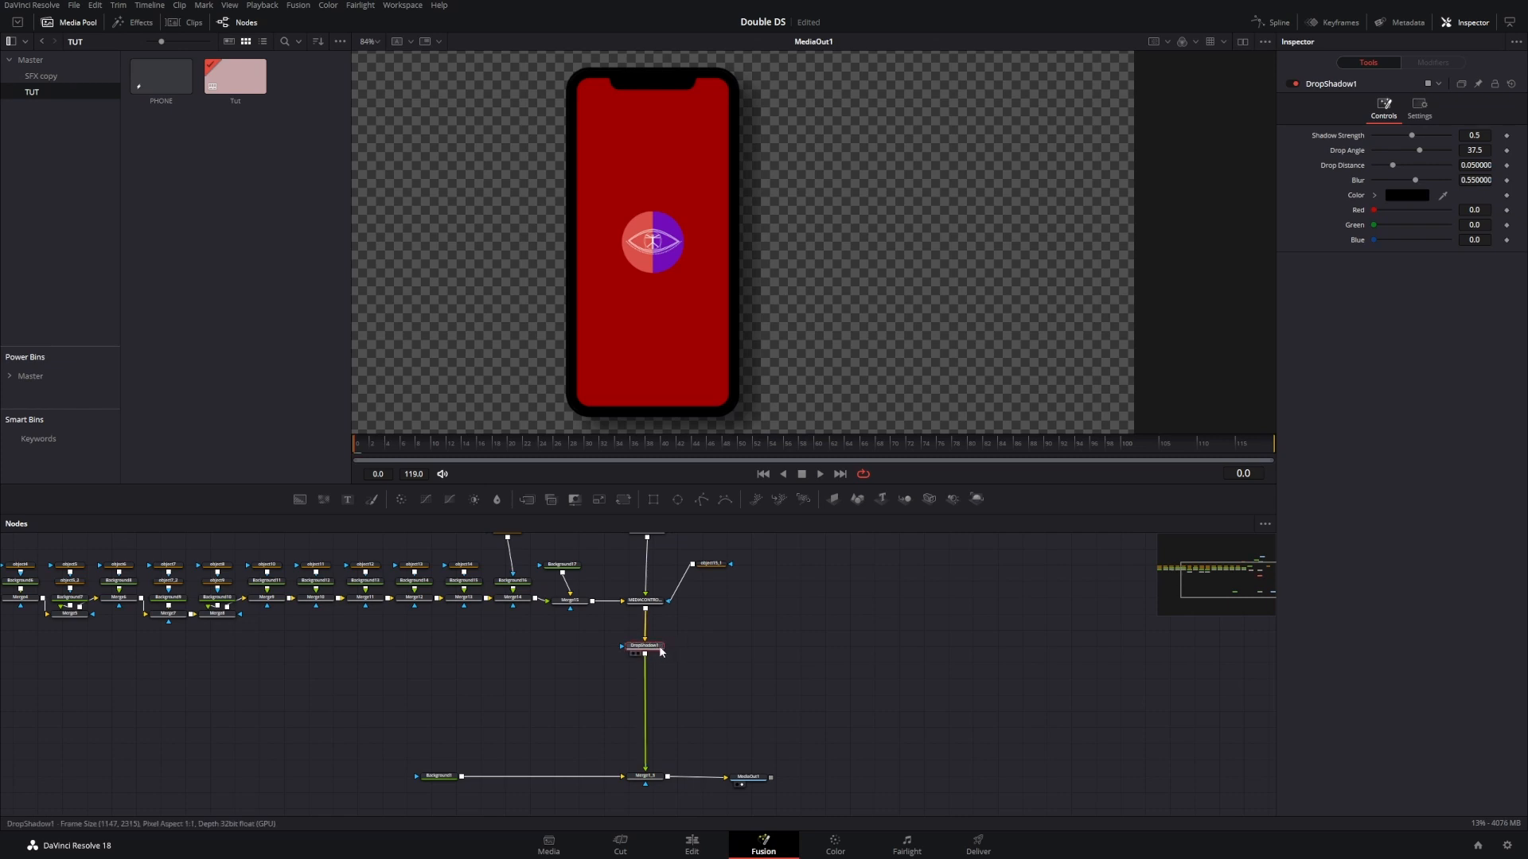
Step: Set the drop shadow's Shadow Strength to 0.856, Drop Distance to 0.0129 and Blur to 0.042
drag(772, 337, 791, 304)
drag(1392, 166, 1462, 180)
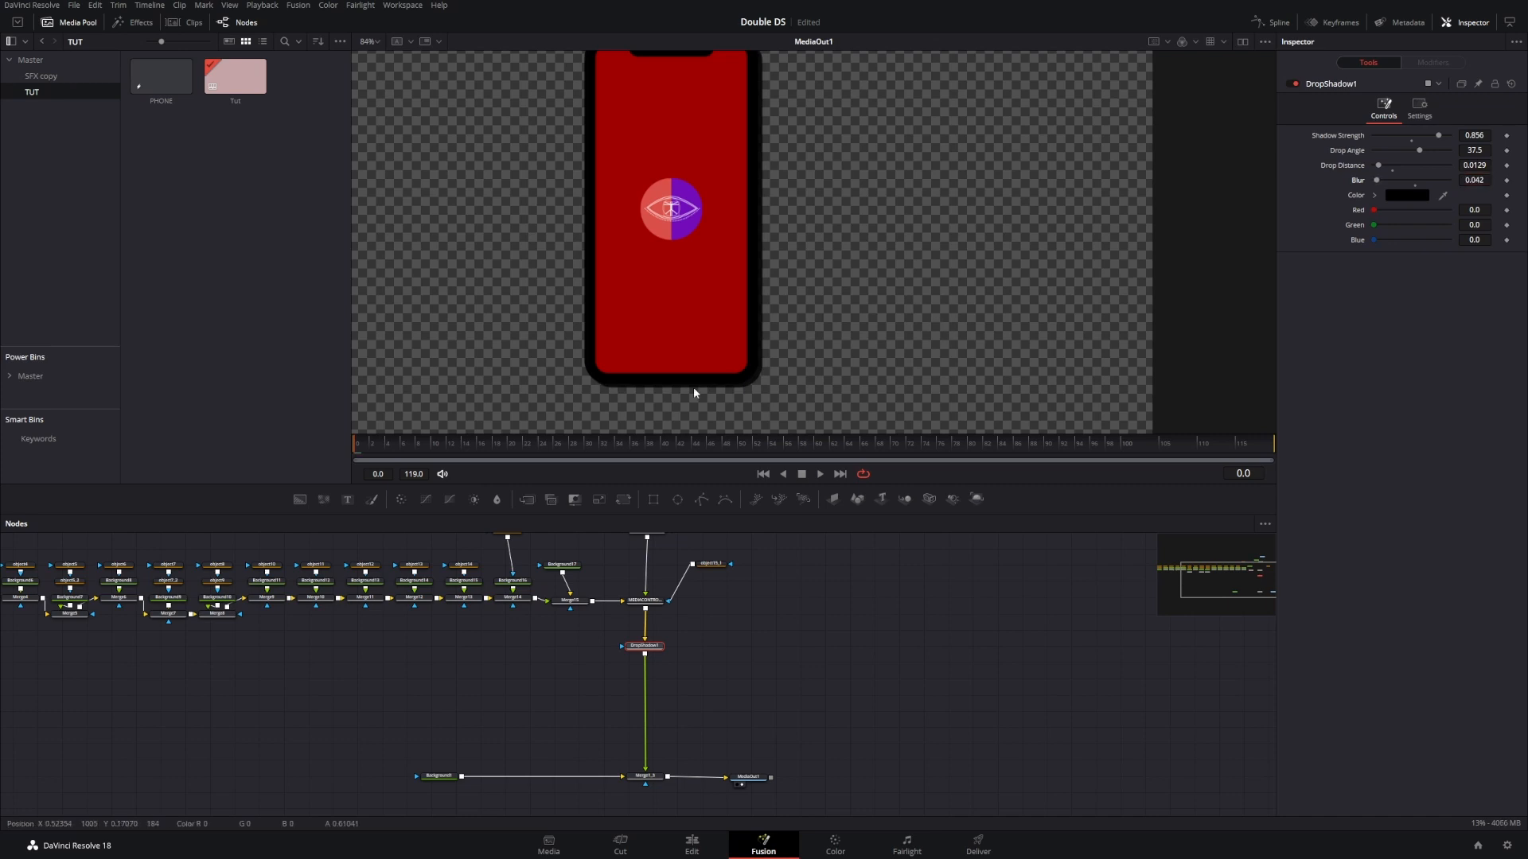
scroll(750, 391, up, 4)
scroll(807, 295, down, 4)
drag(807, 249, 791, 363)
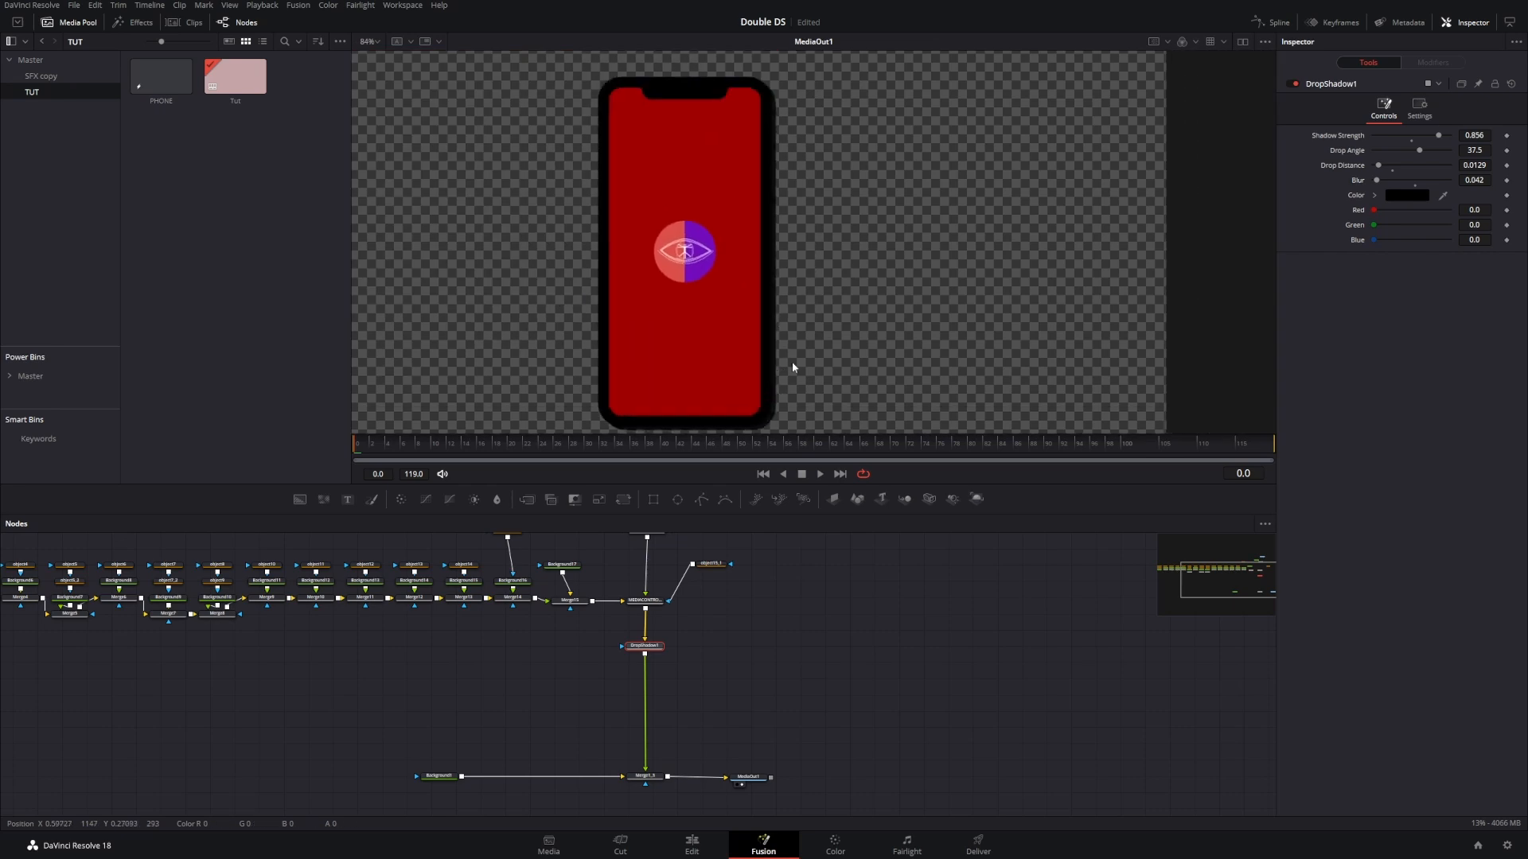
Step: Change the shadow color to a dark reddish brown with Red 0.290196, Green 0.223529 and Blue 0.219607
mouse_move(1374, 209)
mouse_down()
mouse_move(1404, 211)
mouse_move(1388, 231)
mouse_up()
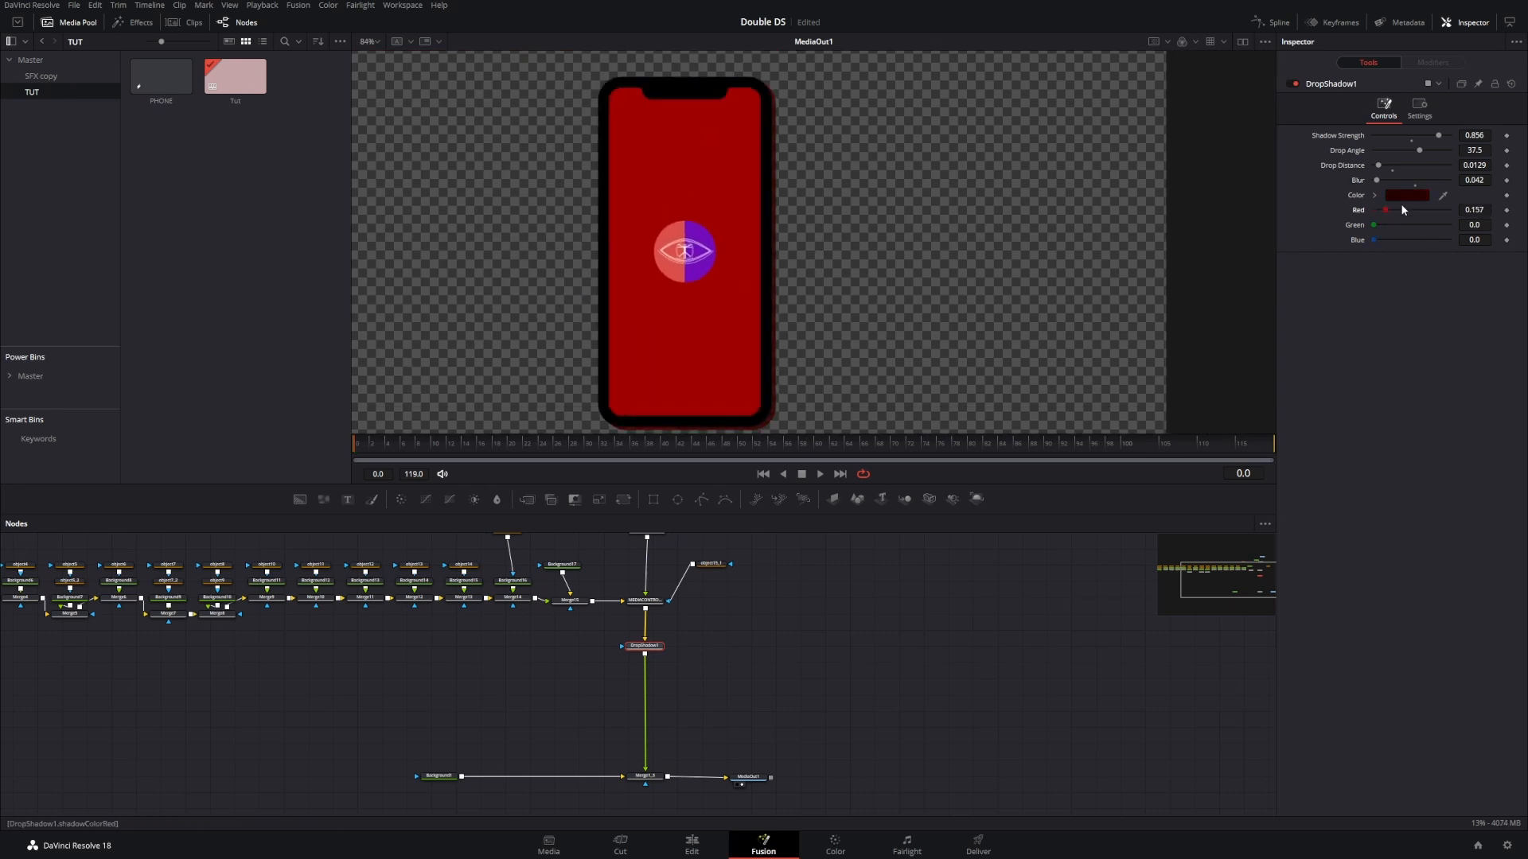
click(1402, 198)
click(886, 414)
click(902, 411)
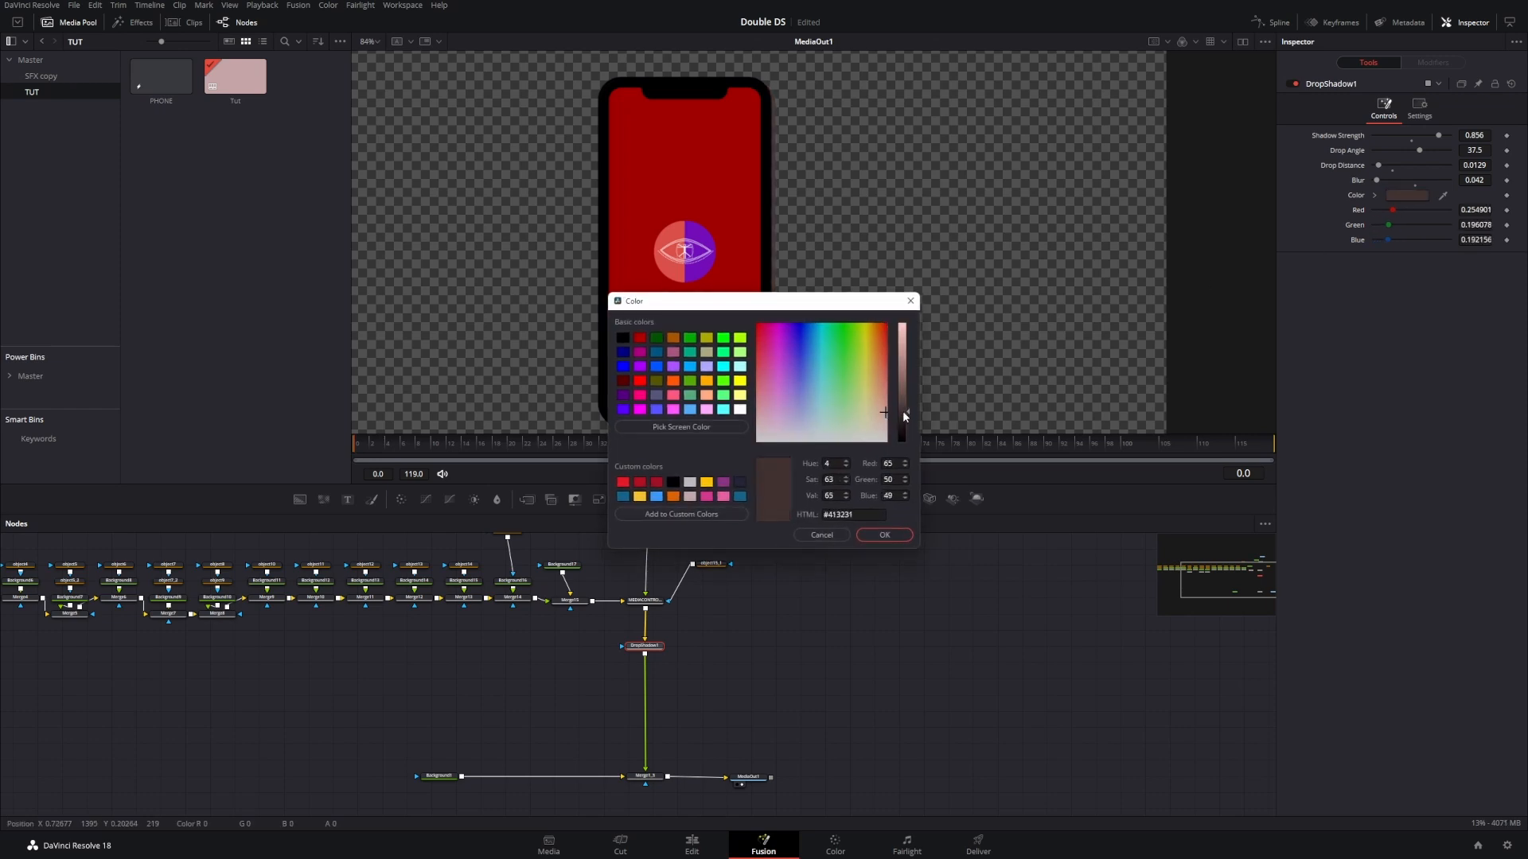
click(890, 534)
Step: Raise the Shadow Strength to 1.0 and check the shadow along the phone's lower corner
drag(821, 385, 779, 245)
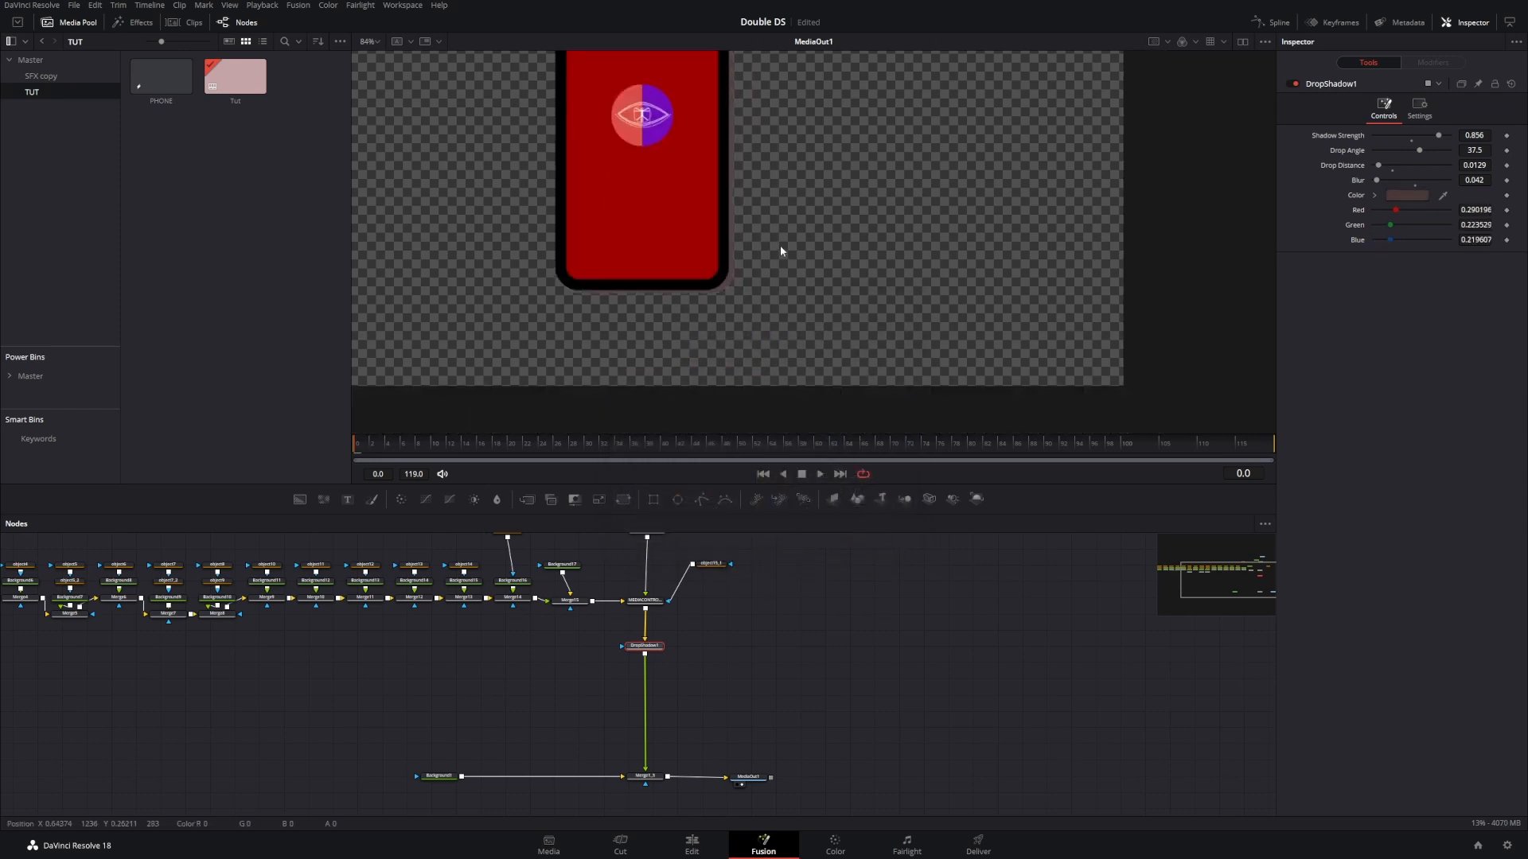
scroll(748, 254, up, 2)
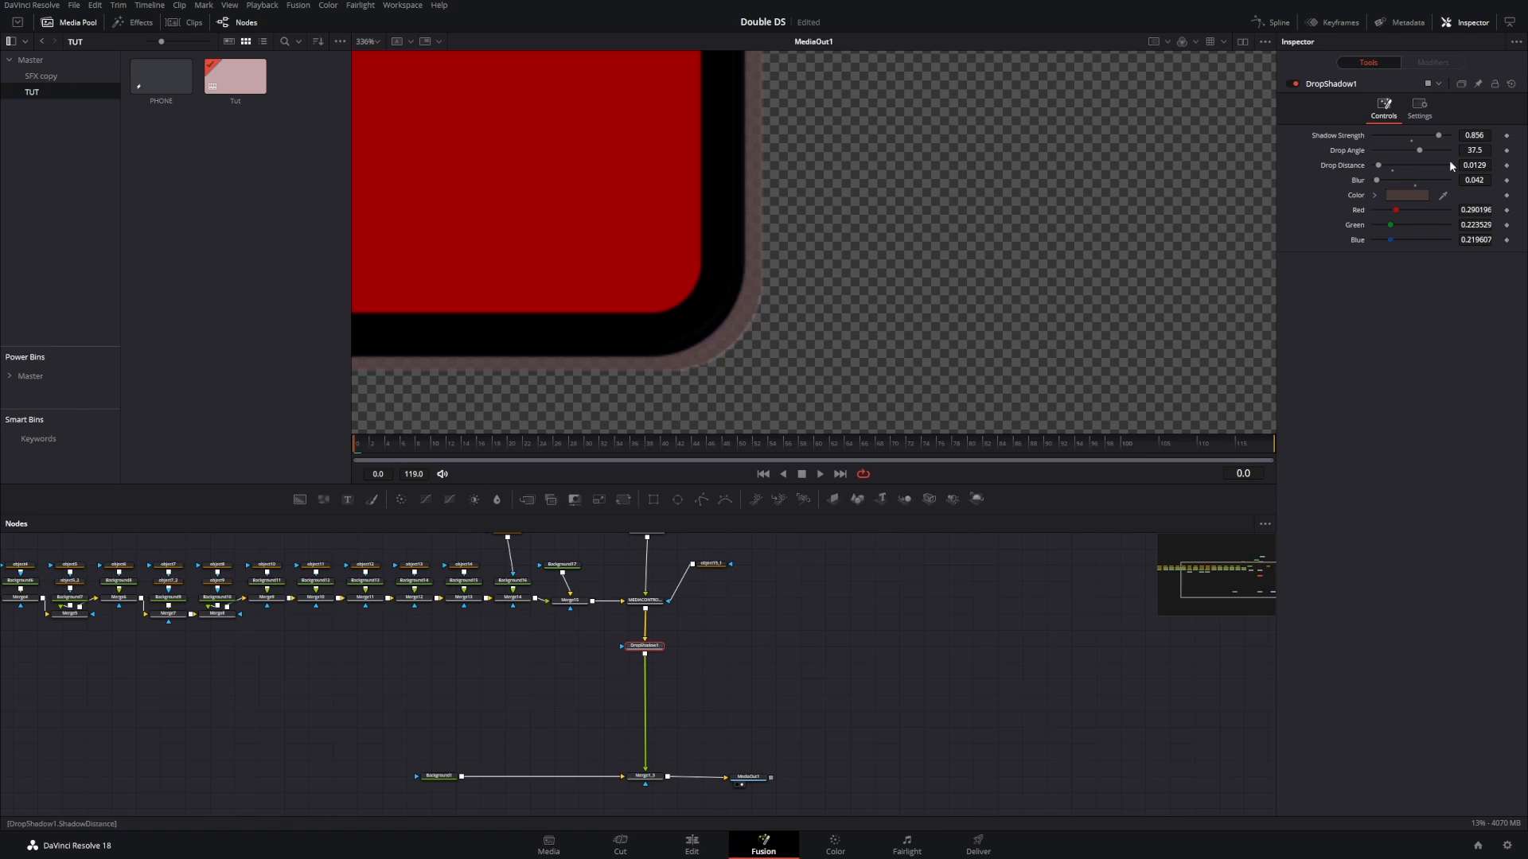
drag(1438, 135, 1445, 137)
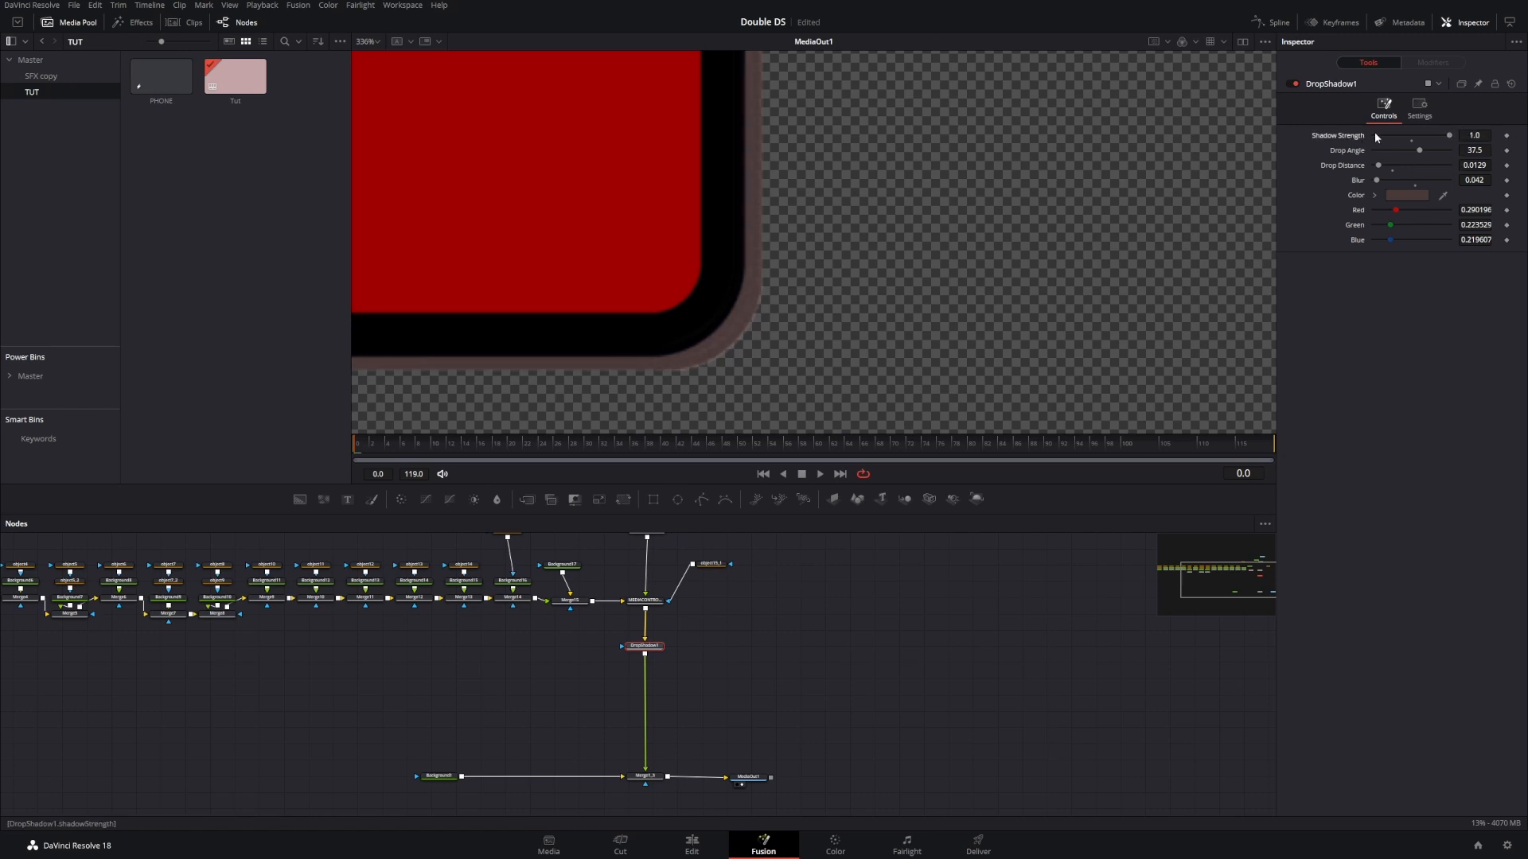
scroll(842, 270, down, 4)
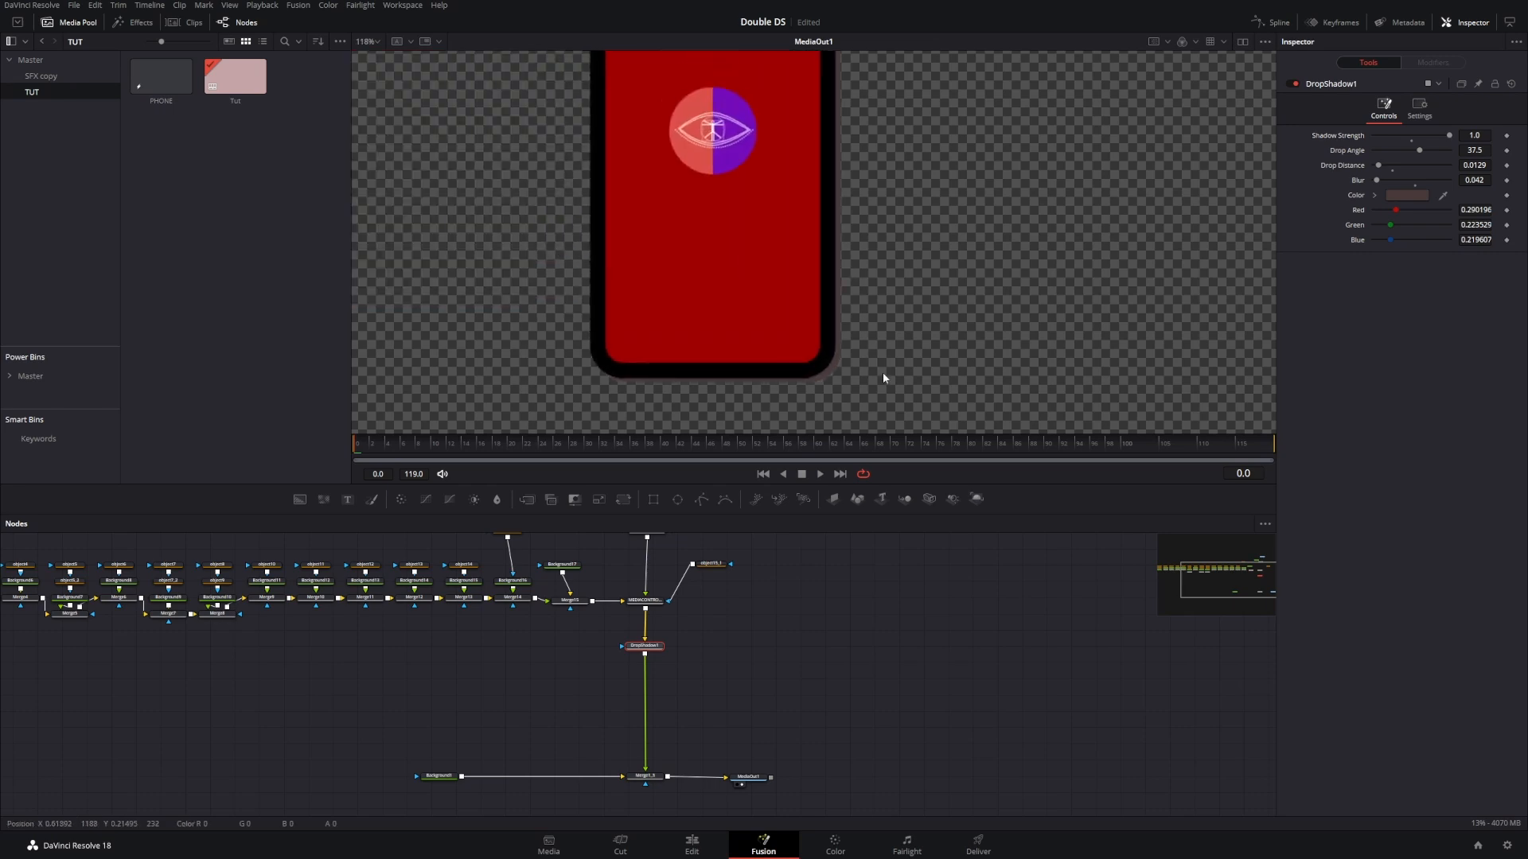
scroll(865, 283, down, 1)
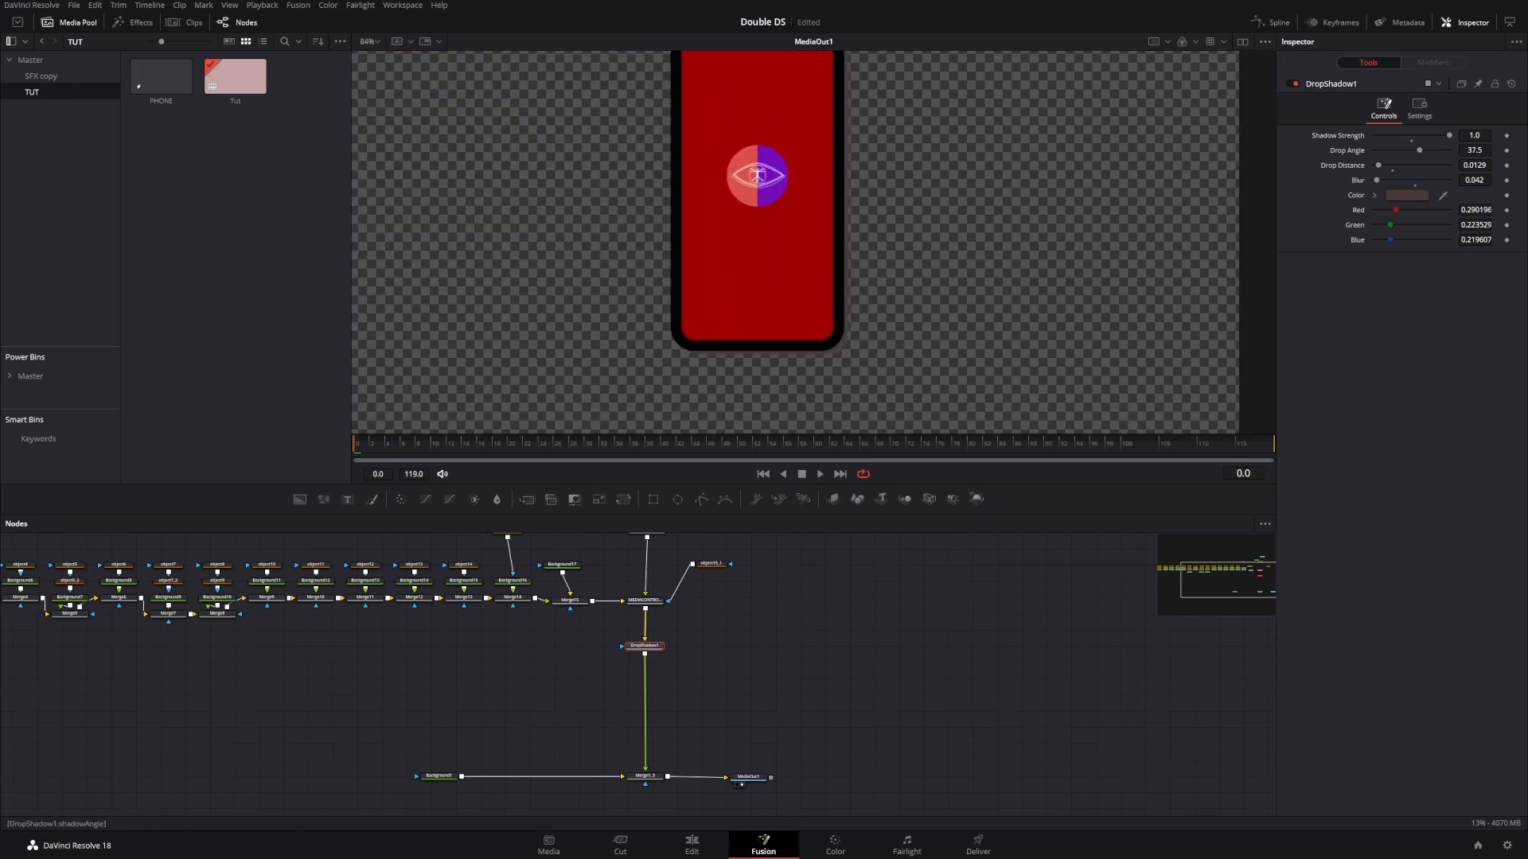
Step: Set the shadow's Drop Angle to 145 and keyframe it at frame 0
mouse_move(1419, 150)
mouse_down()
mouse_move(1443, 151)
mouse_move(1420, 150)
mouse_up()
double_click(1474, 151)
text(1145)
key(Return)
click(1506, 152)
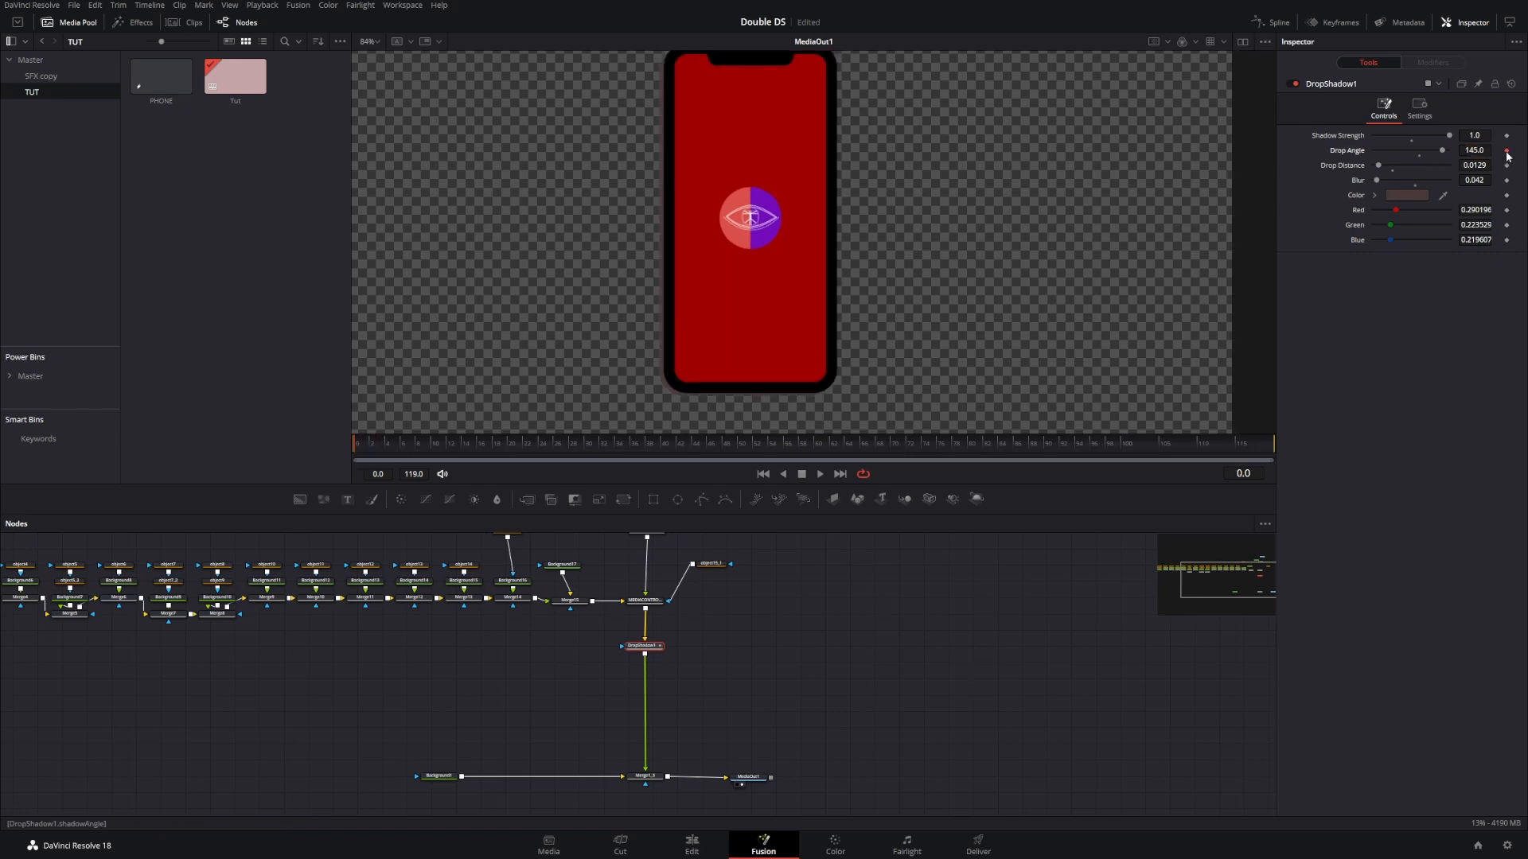
Step: Set the shadow's Drop Angle to 46 at frame 48, save the project and inspect the phone's corner
click(724, 449)
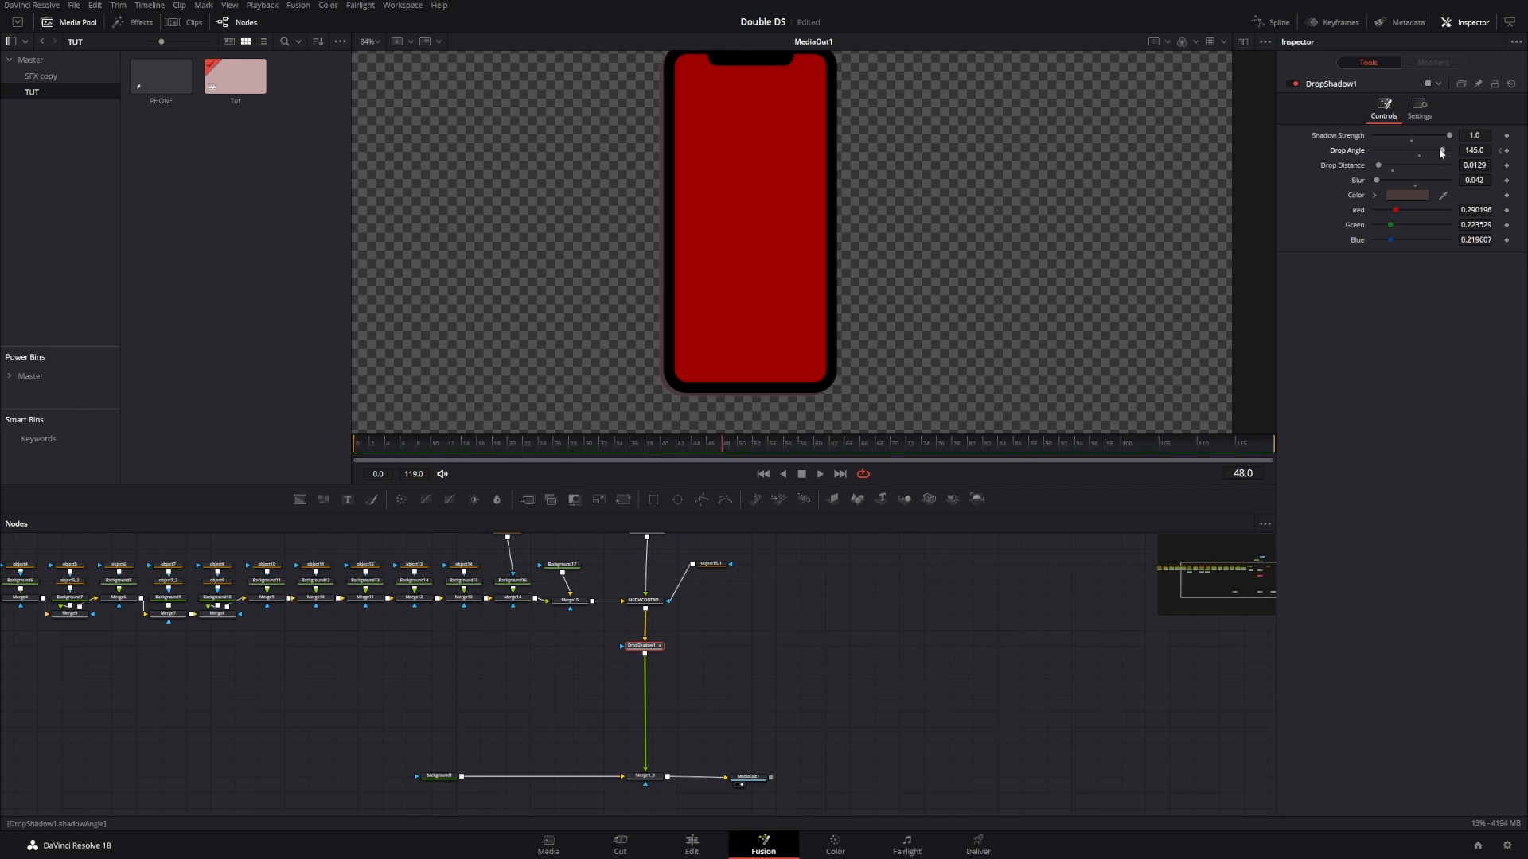
drag(1429, 150, 1410, 150)
key(ctrl+s)
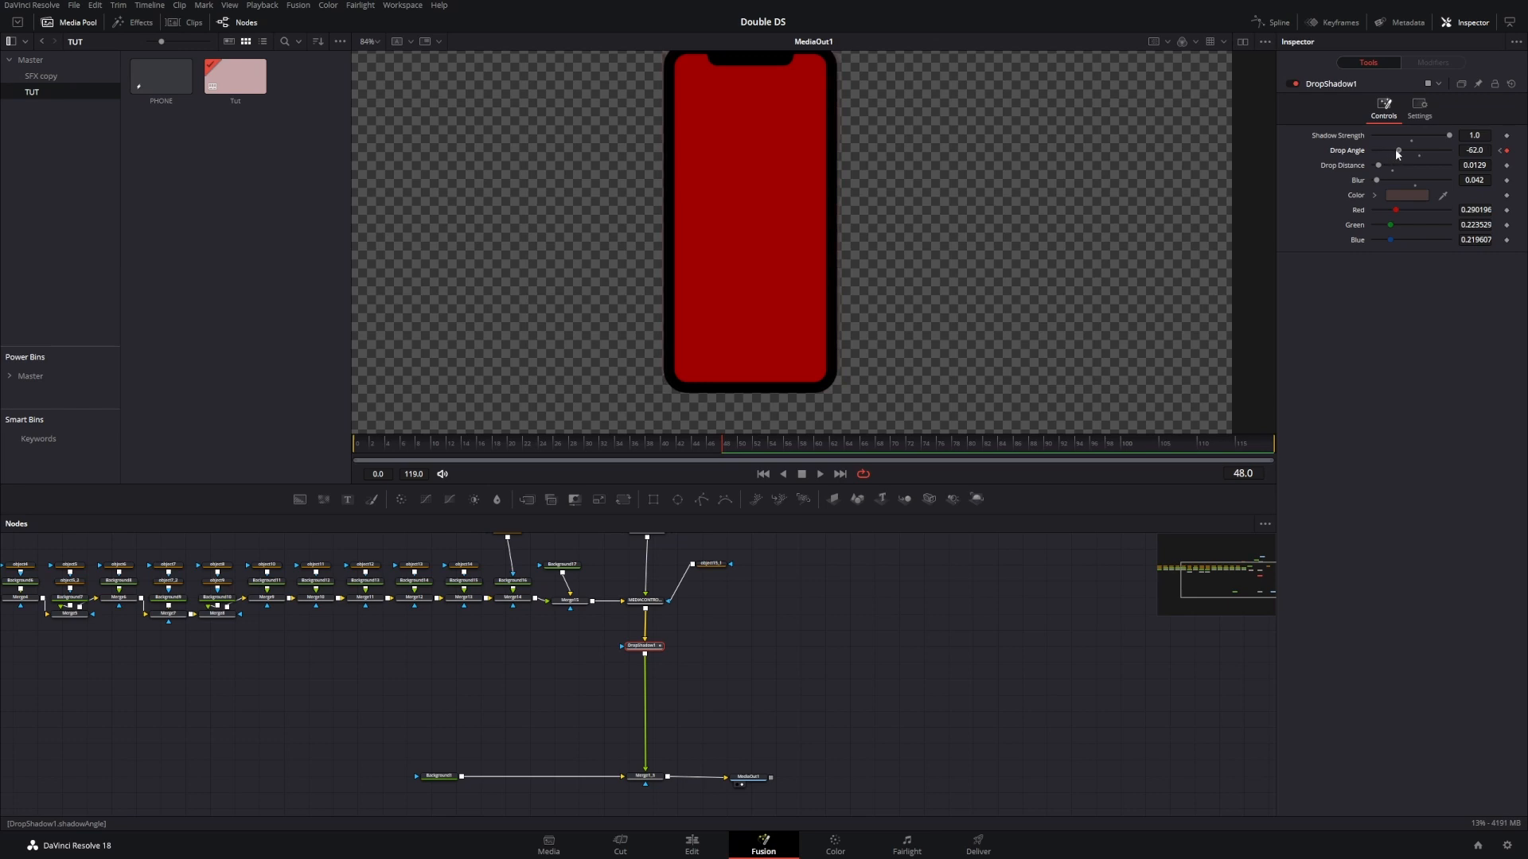
drag(1410, 150, 1418, 160)
scroll(907, 390, up, 5)
drag(600, 327, 885, 358)
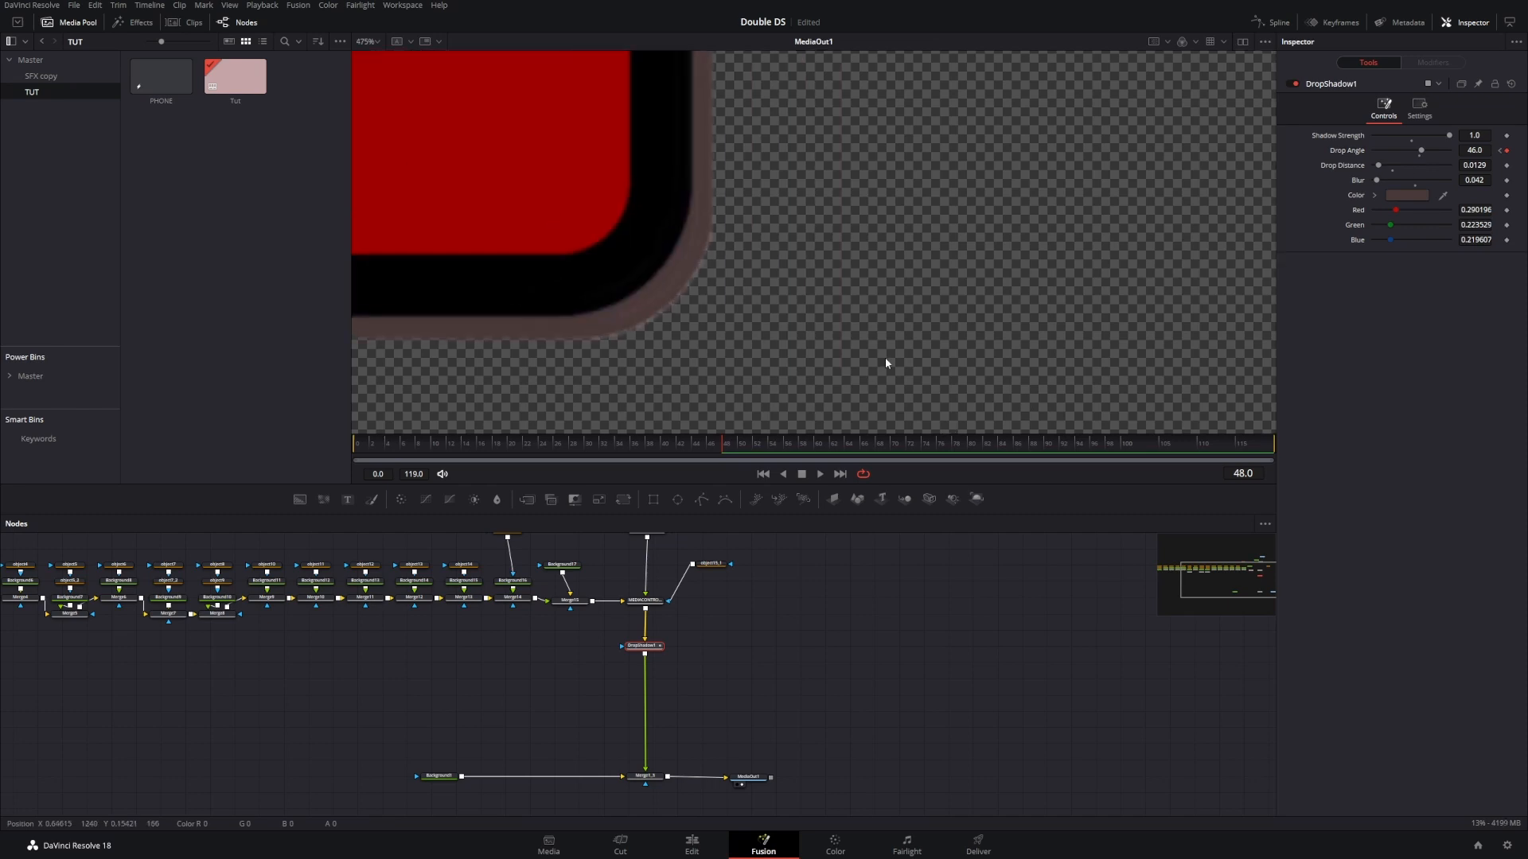
Step: Play the shadow animation from frame 0 and examine it around the phone's edges
scroll(794, 263, down, 6)
scroll(794, 253, down, 3)
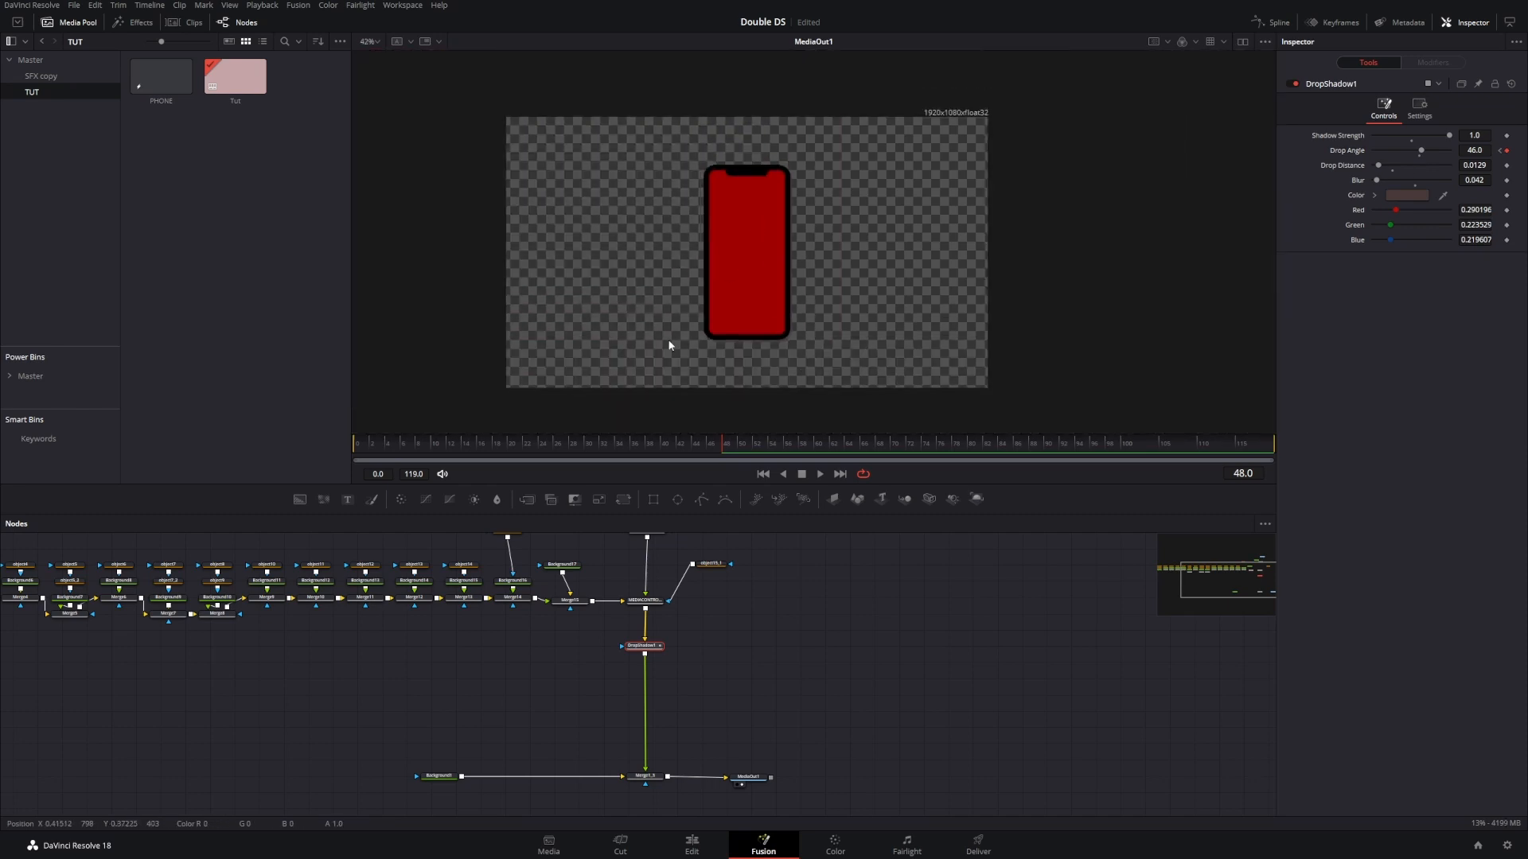
scroll(800, 338, up, 4)
drag(818, 336, 832, 353)
drag(642, 450, 307, 486)
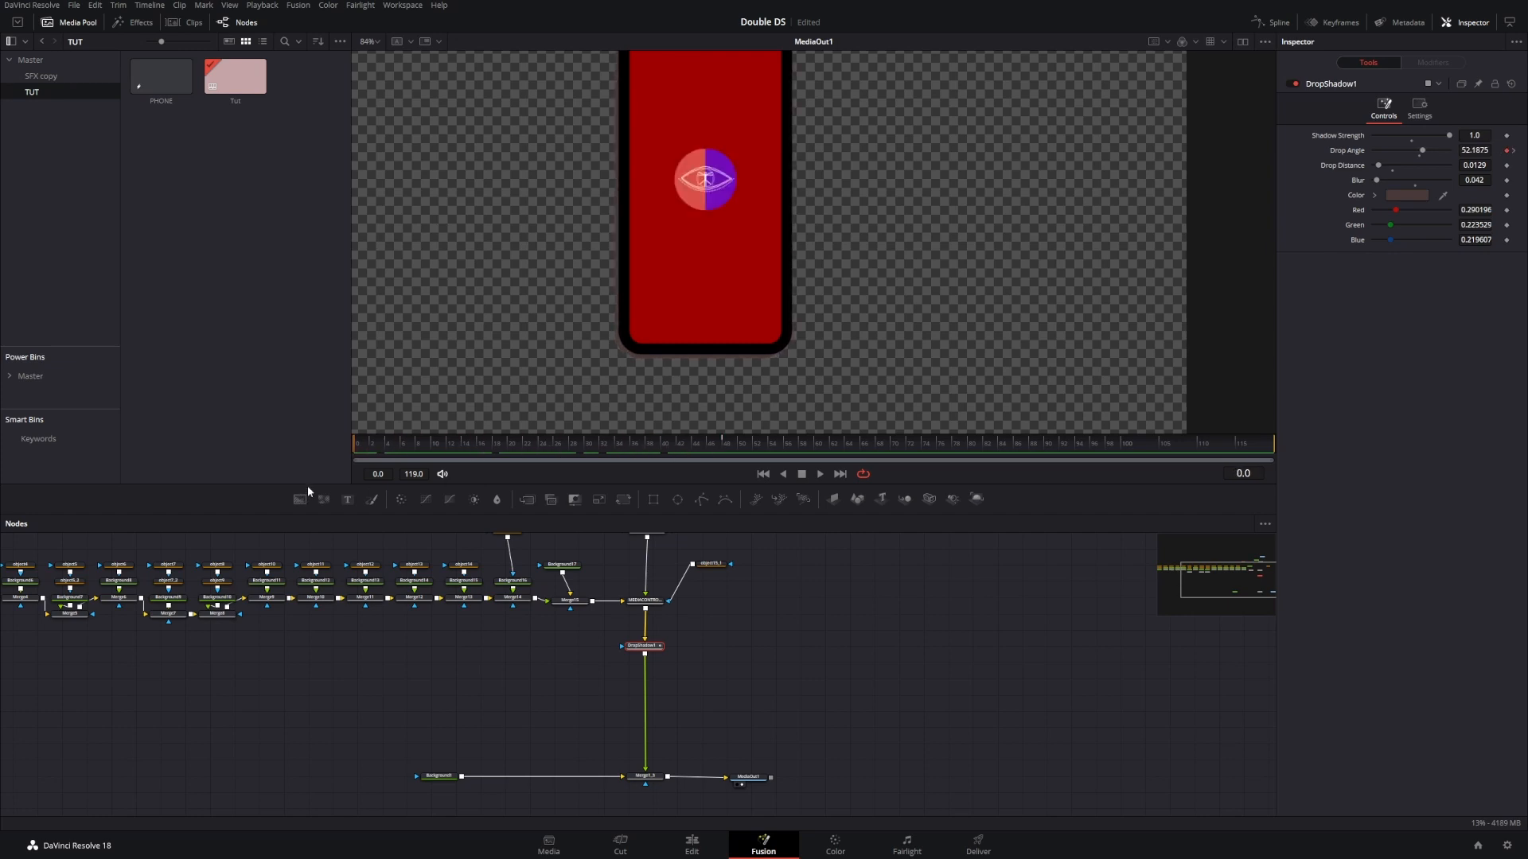
scroll(585, 280, down, 2)
drag(603, 286, 639, 342)
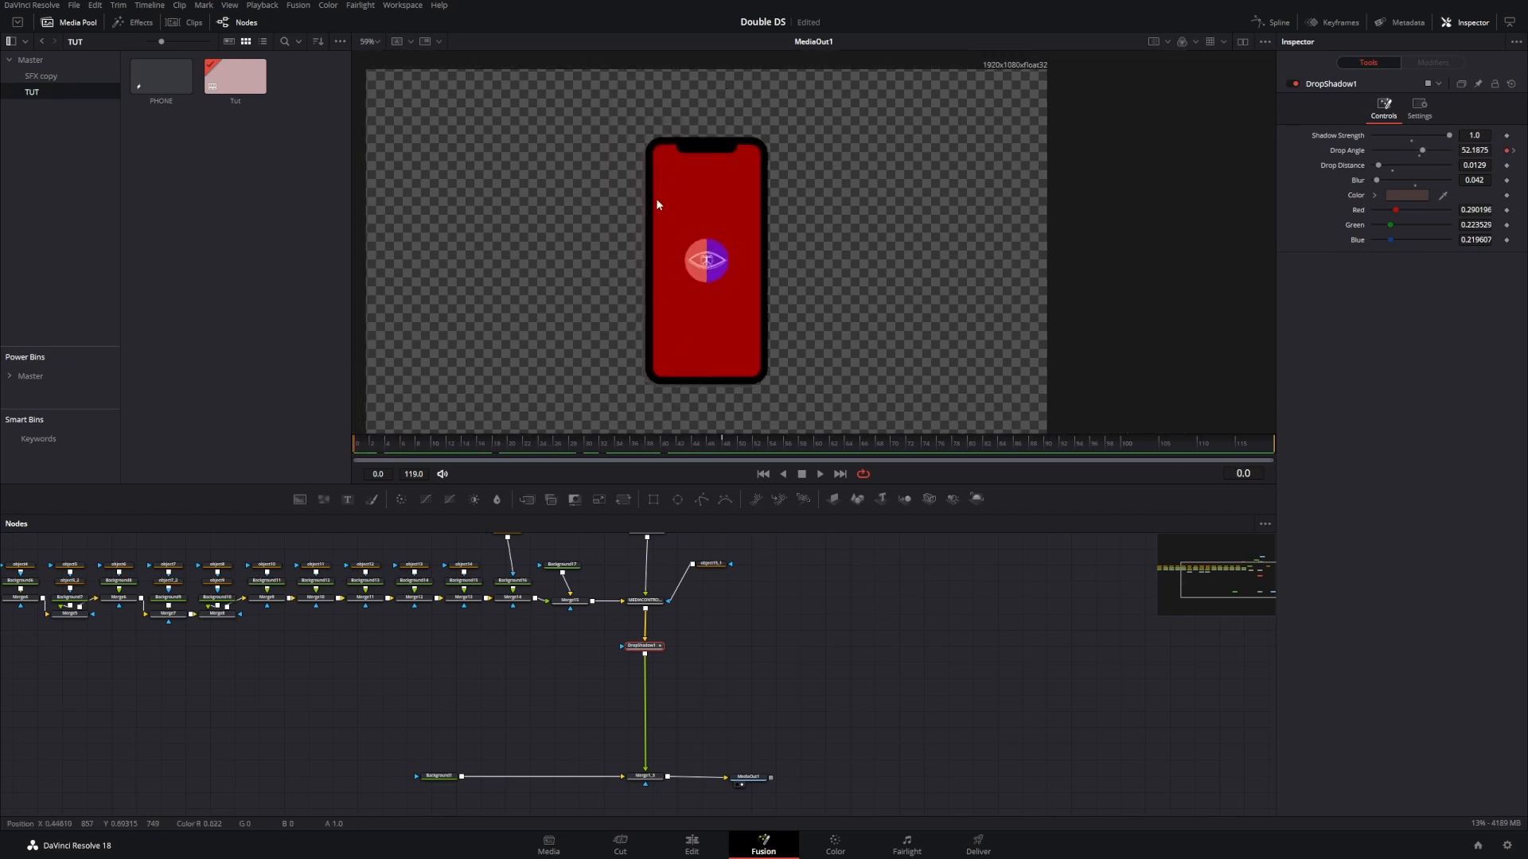
key(space)
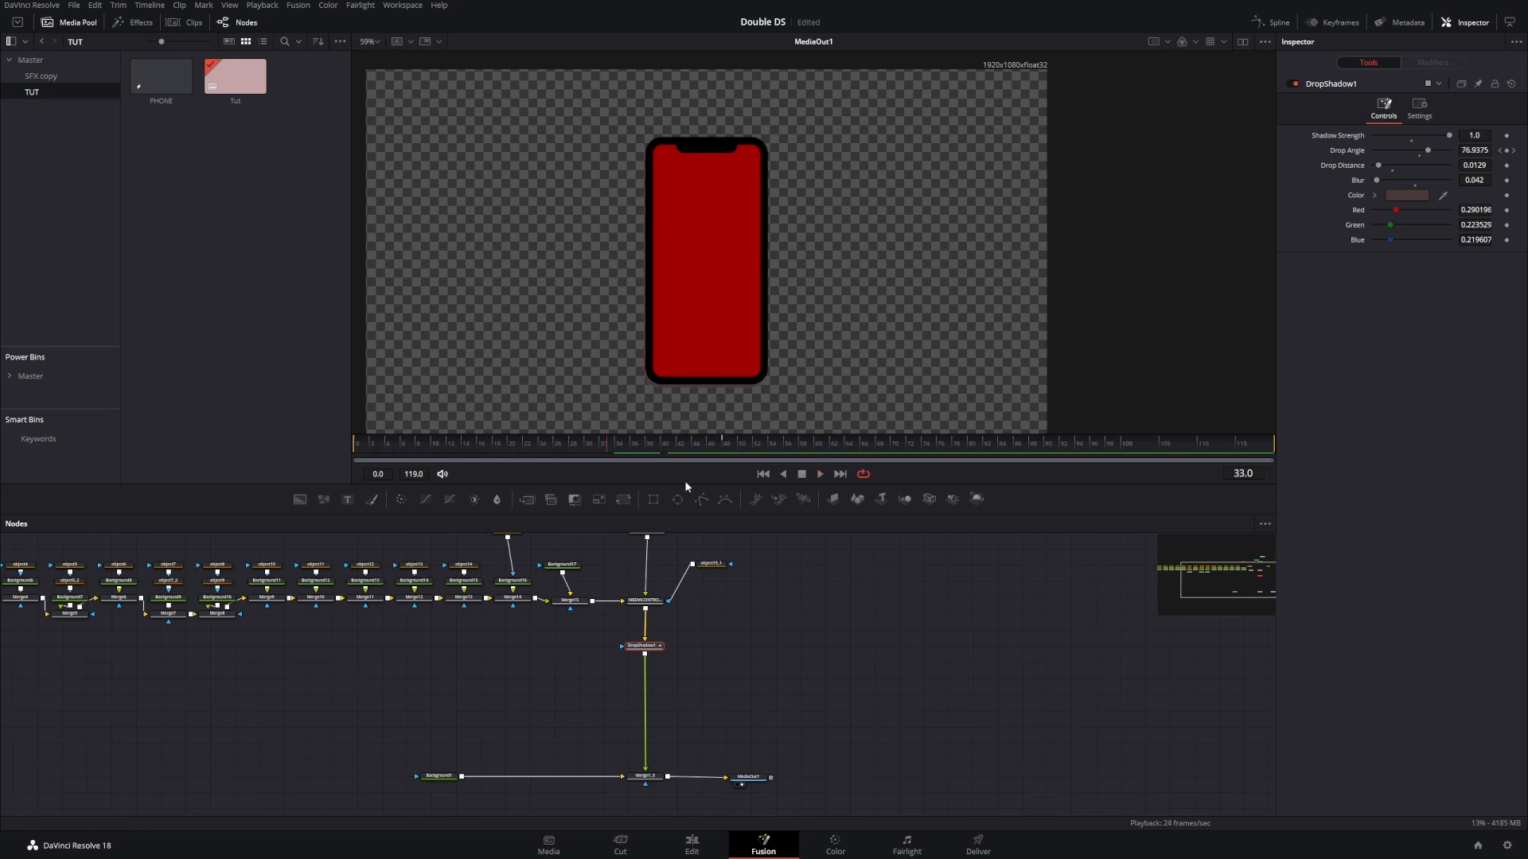
Step: Duplicate the DropShadow1 node directly after the original in the node chain
drag(655, 649, 656, 643)
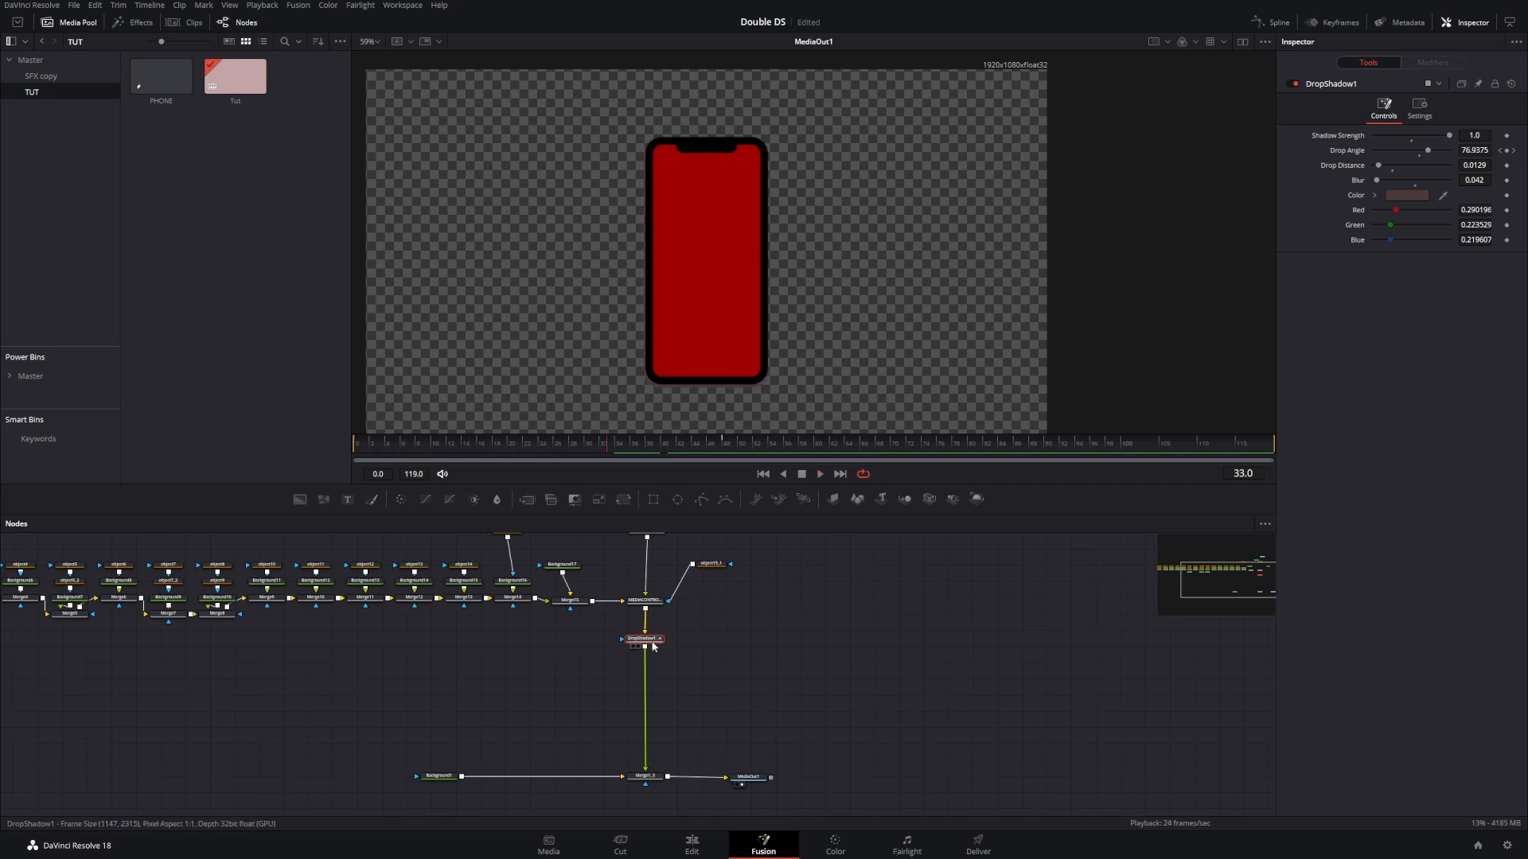
key(ctrl+c)
key(ctrl+v)
scroll(691, 406, up, 5)
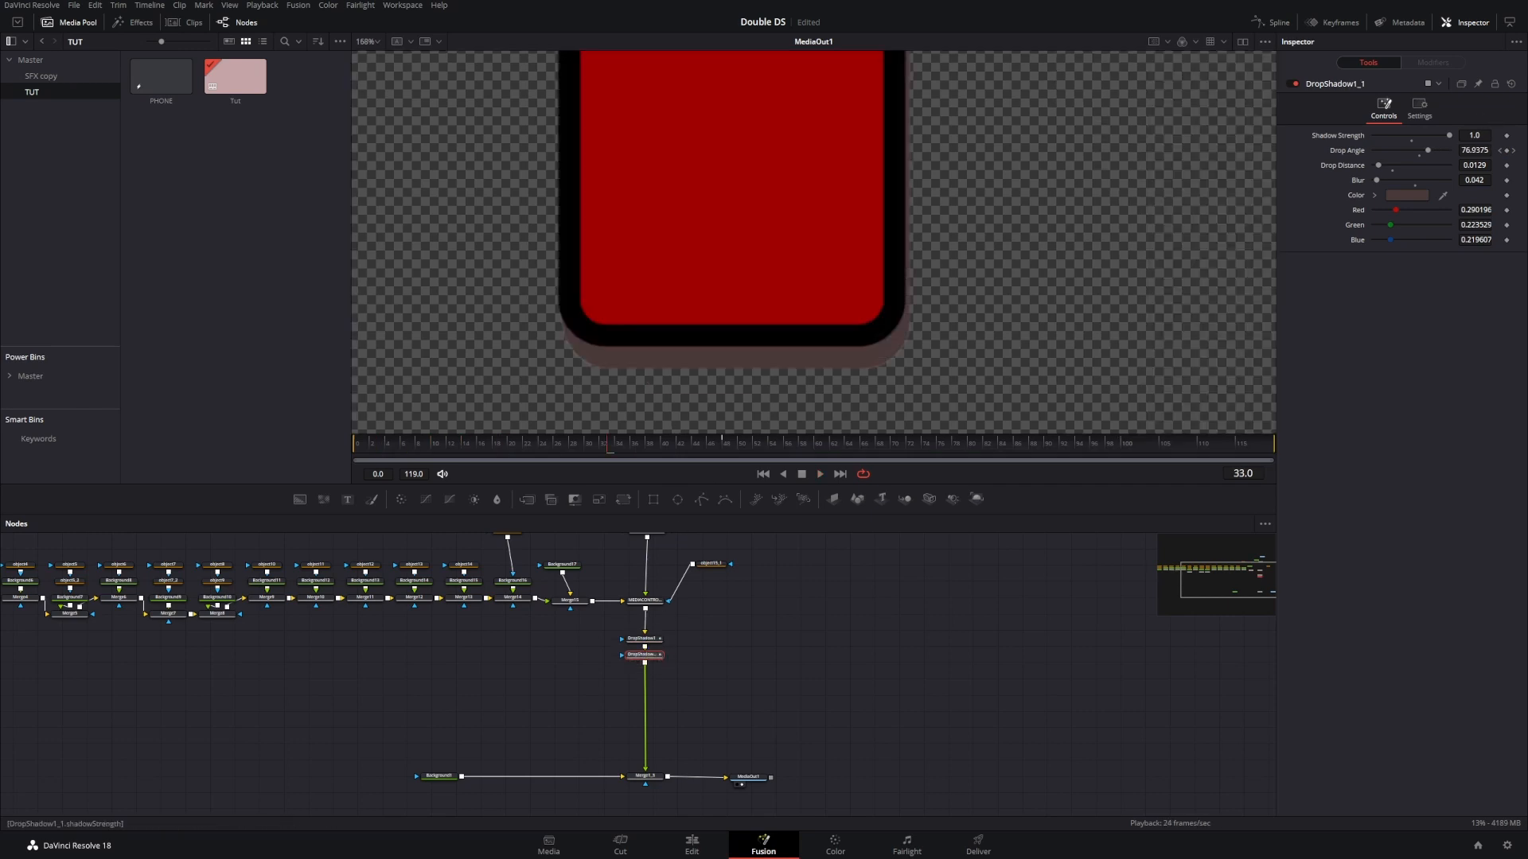
Step: Set the duplicated shadow's Shadow Strength to 0.855 and Blur to 0.453, and reset its color to black
drag(1449, 135, 1438, 136)
drag(1376, 180, 1395, 180)
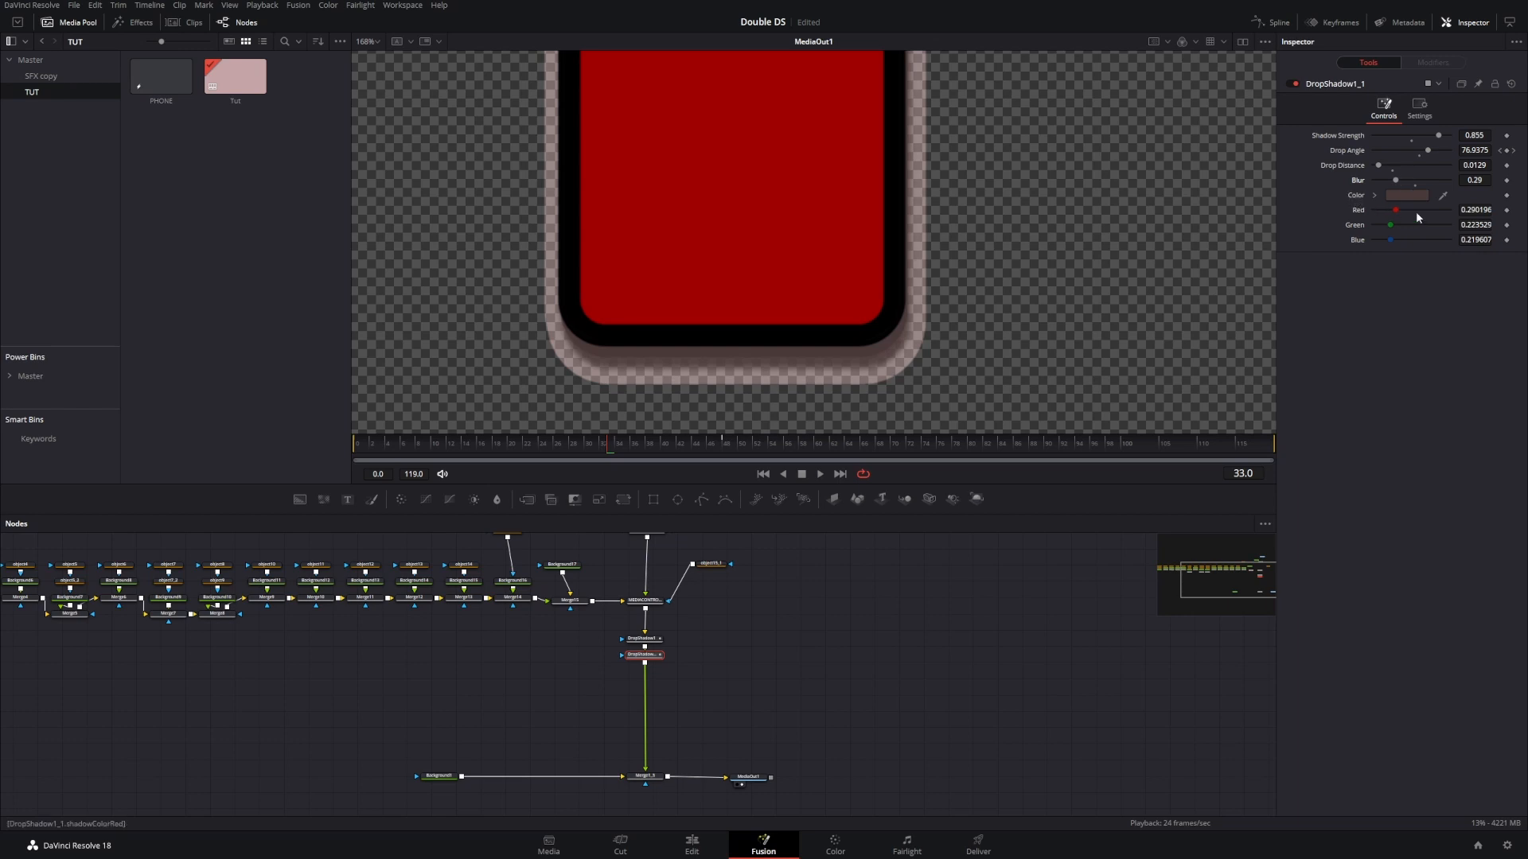
double_click(1358, 196)
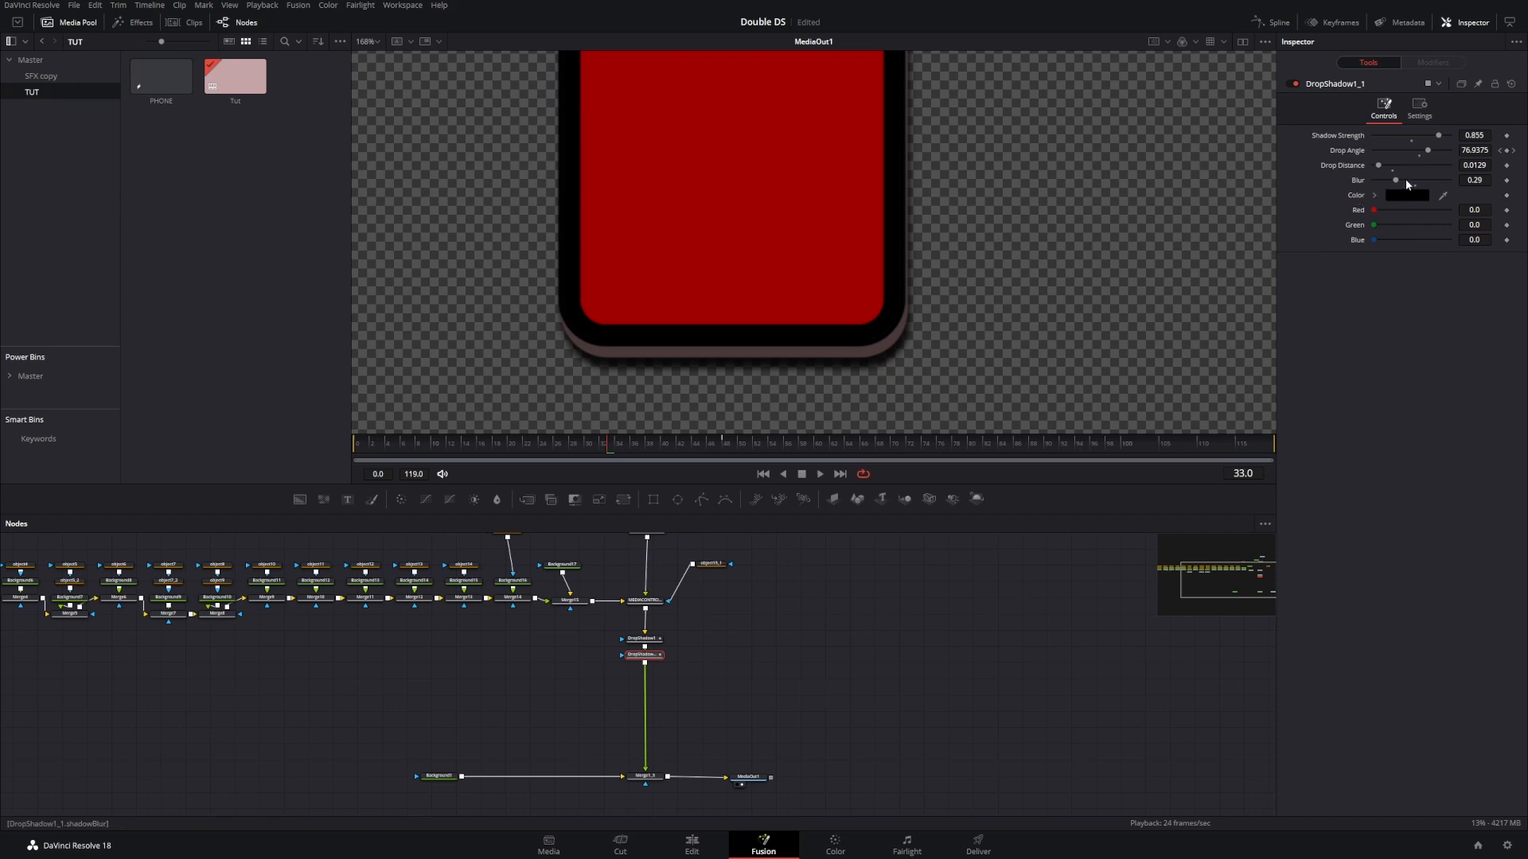
drag(1399, 179, 1411, 183)
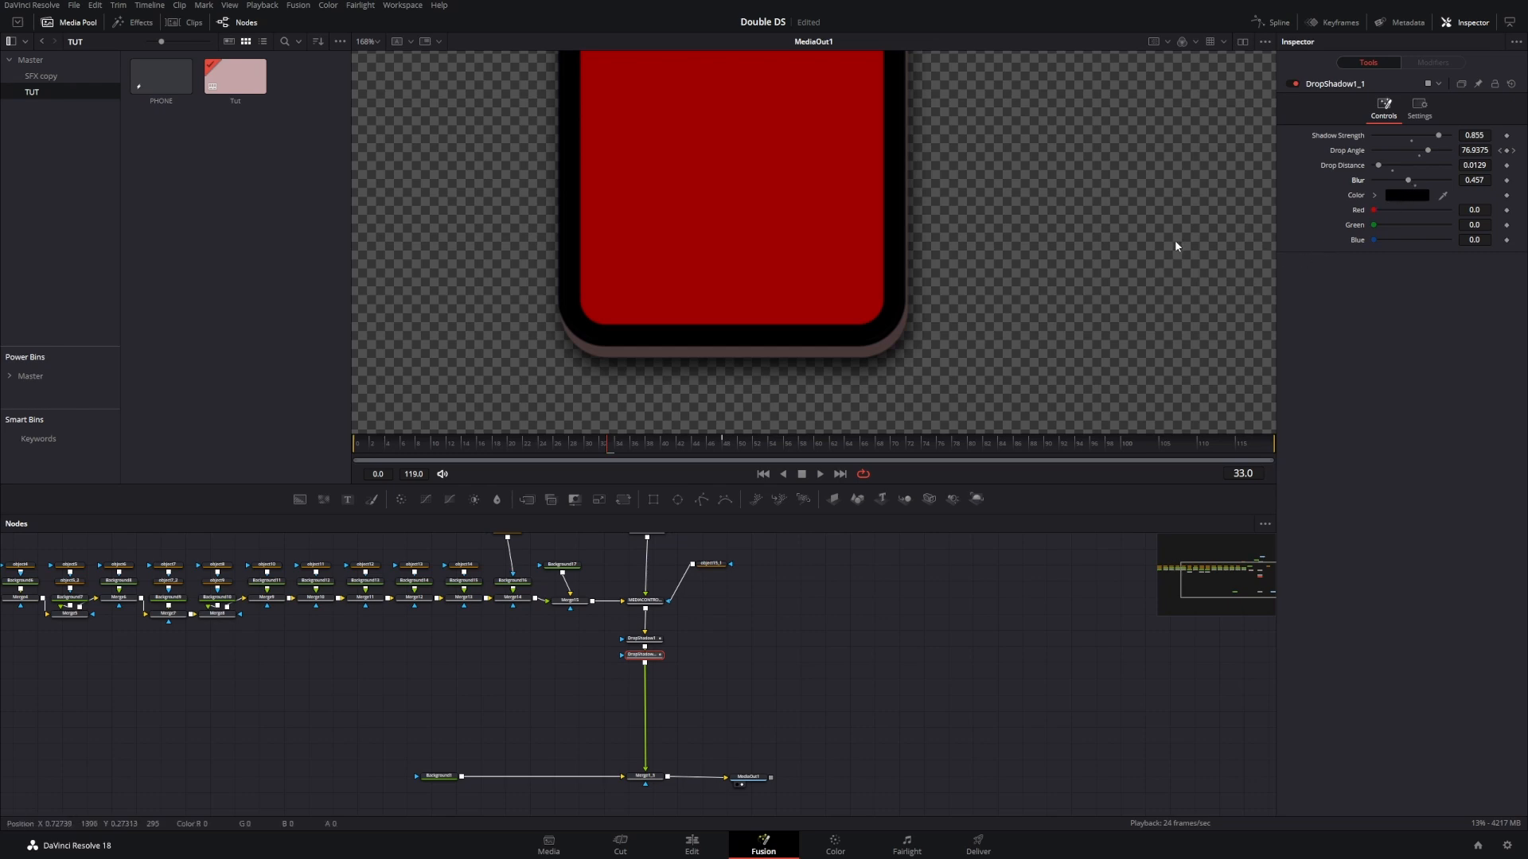
drag(1408, 181, 1407, 180)
Step: Play the animation from frame 0 to check both drop shadows on the whole phone
scroll(1039, 279, down, 2)
drag(1039, 279, 949, 394)
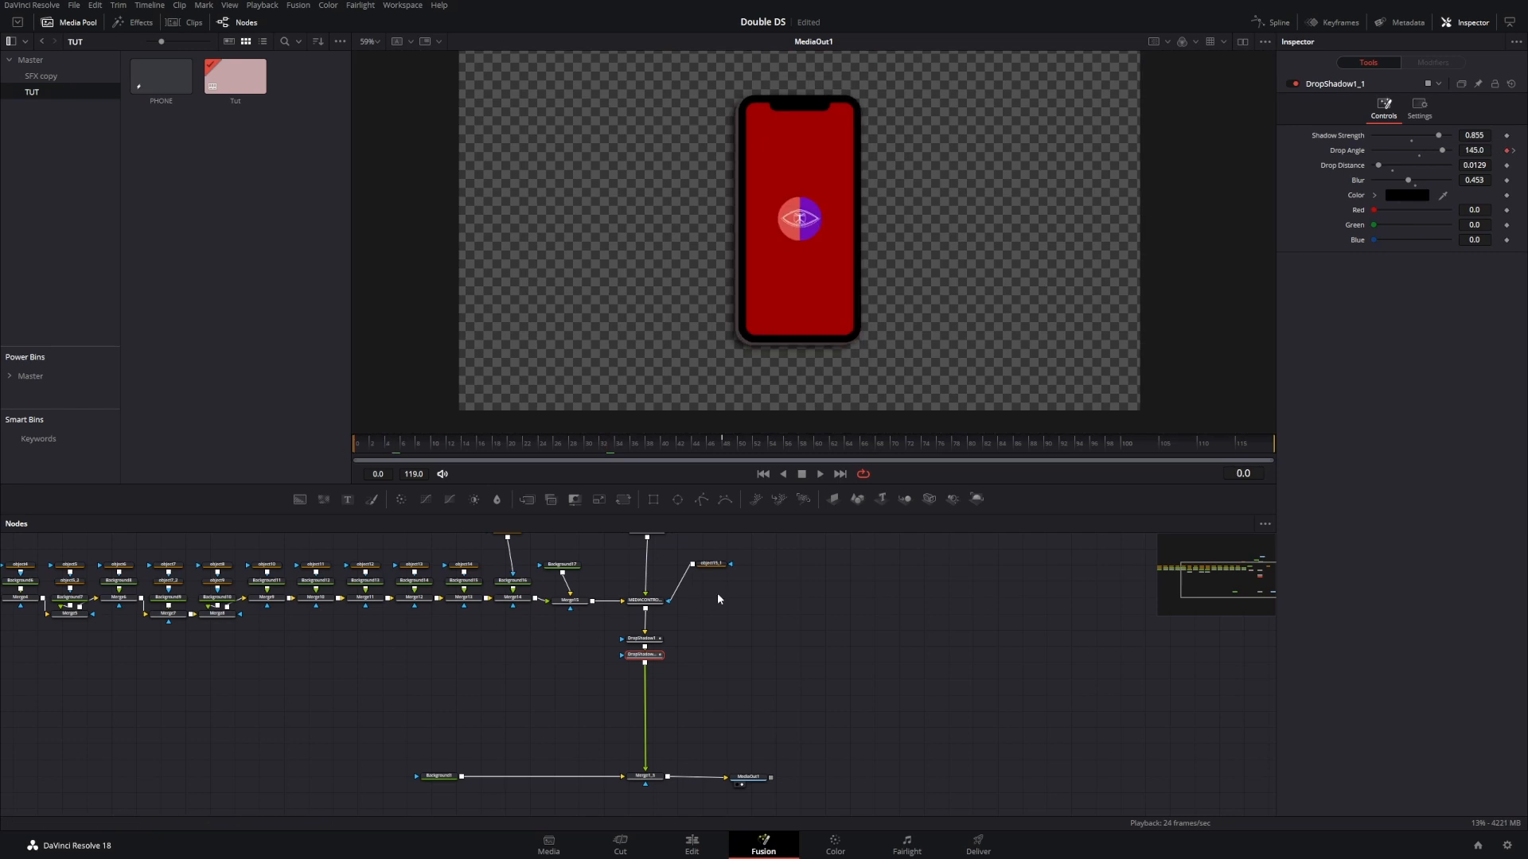
click(718, 594)
key(space)
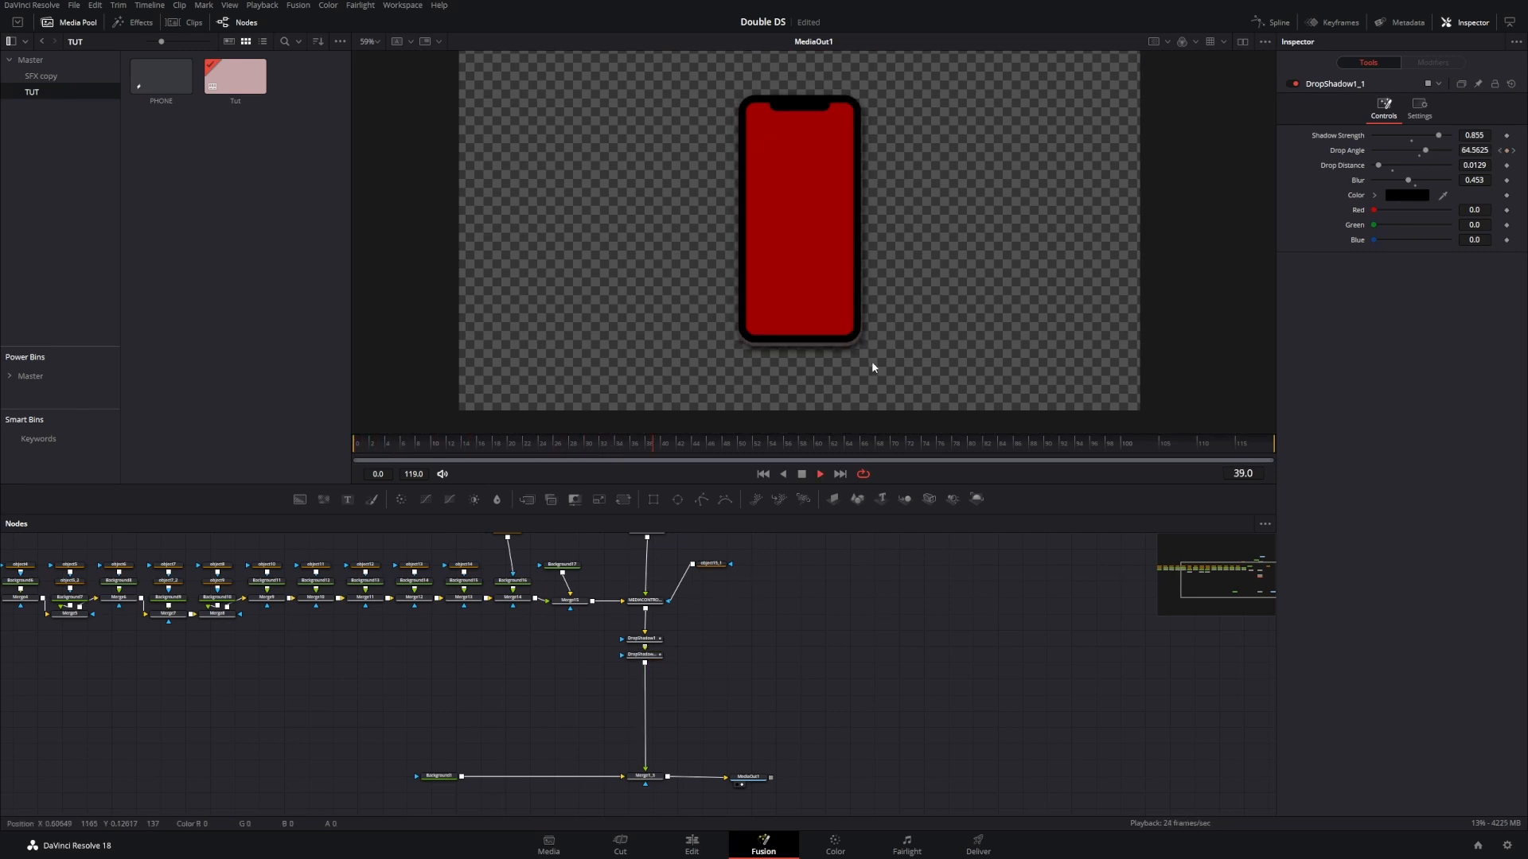
click(543, 444)
drag(542, 449, 381, 458)
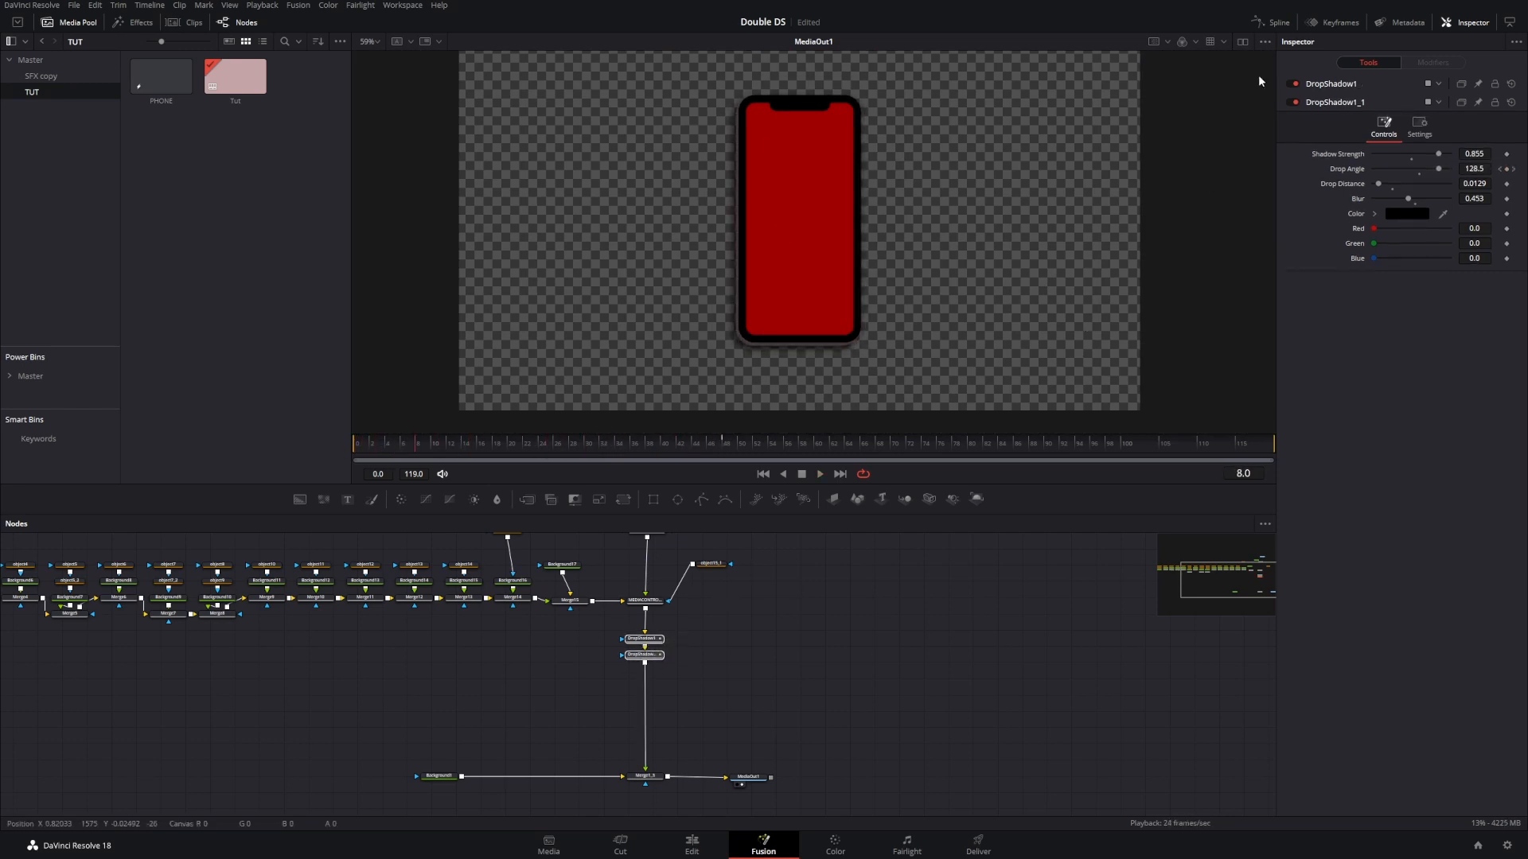
Step: Smooth the Drop Angle keyframes of both drop shadows in the Spline editor and play the animation
click(1275, 27)
click(697, 560)
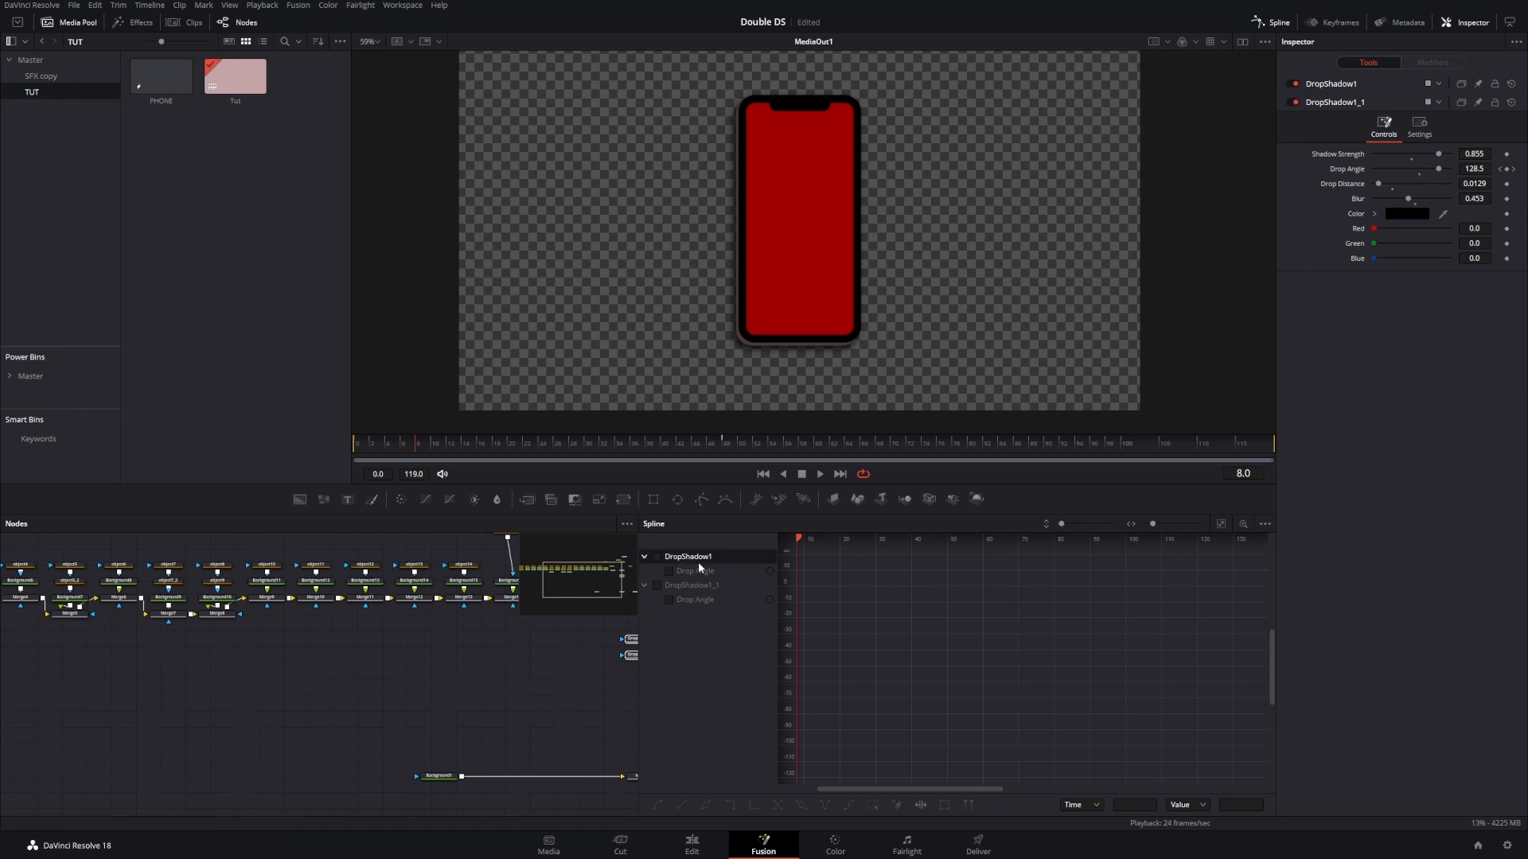
click(665, 587)
click(657, 557)
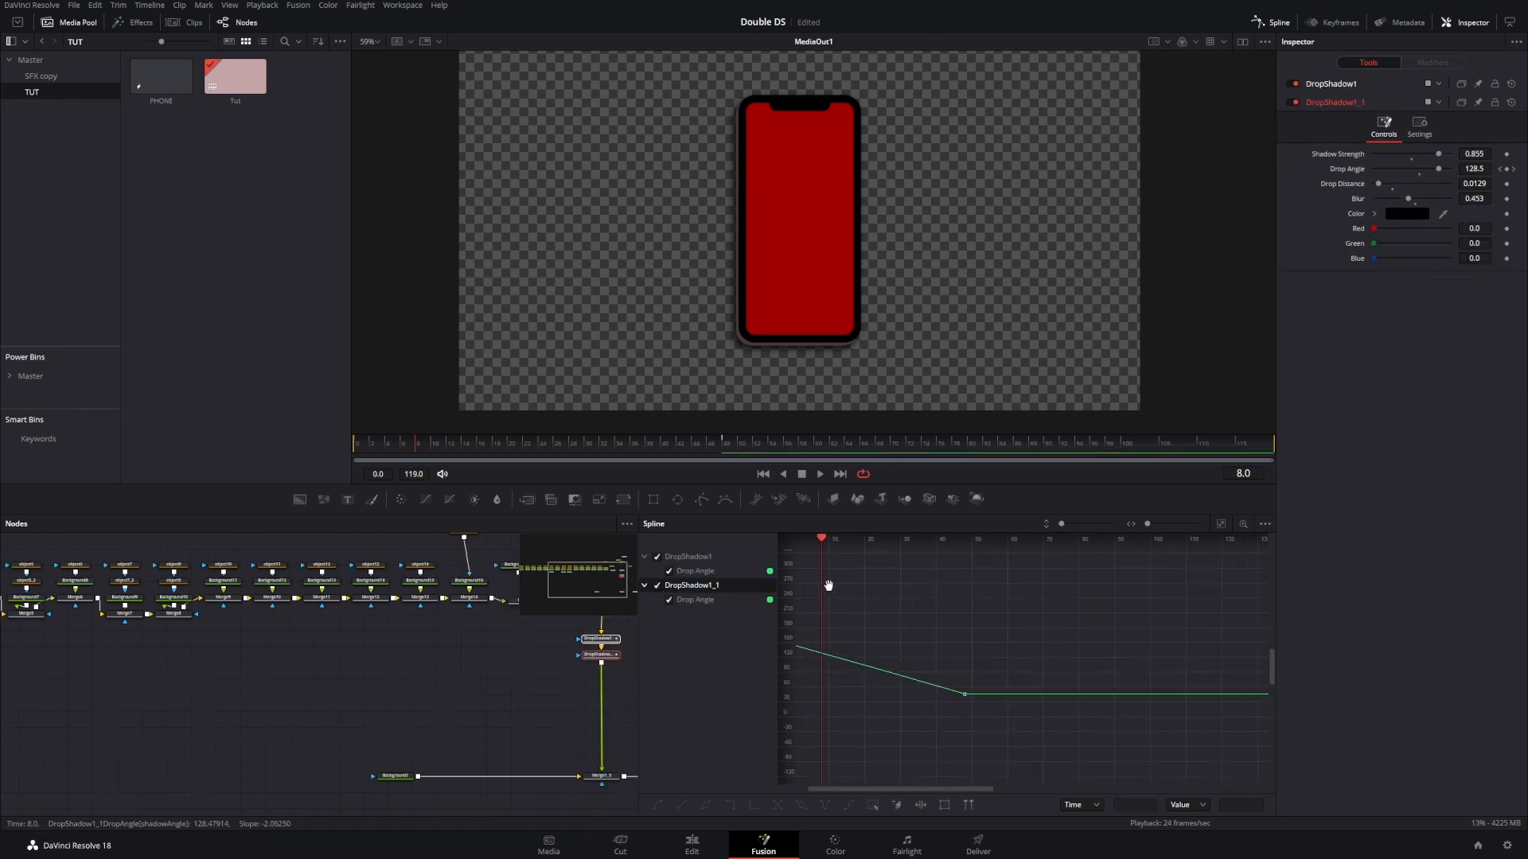
key(s)
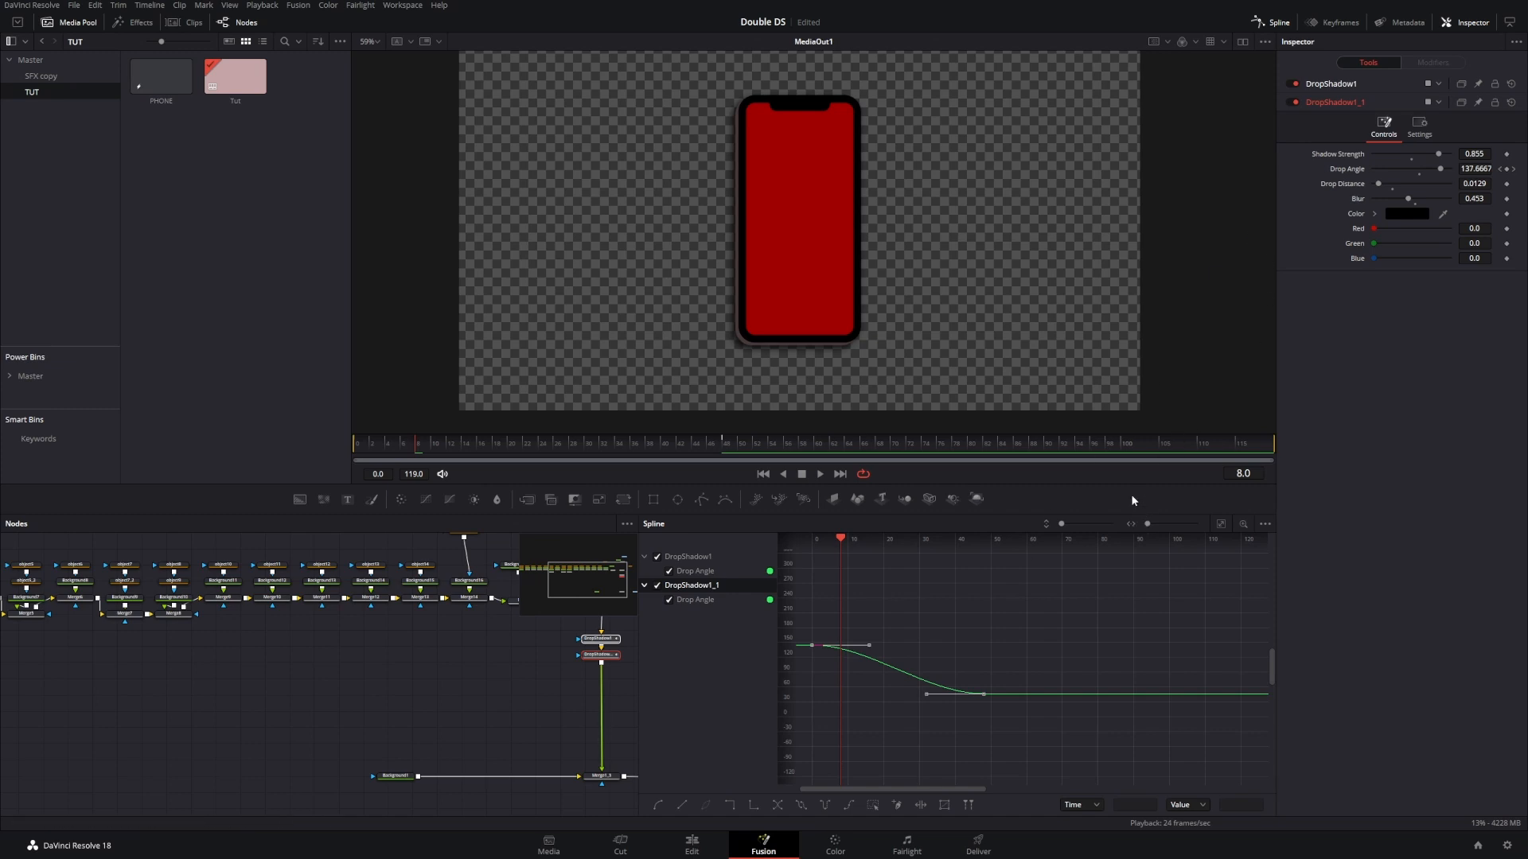
key(space)
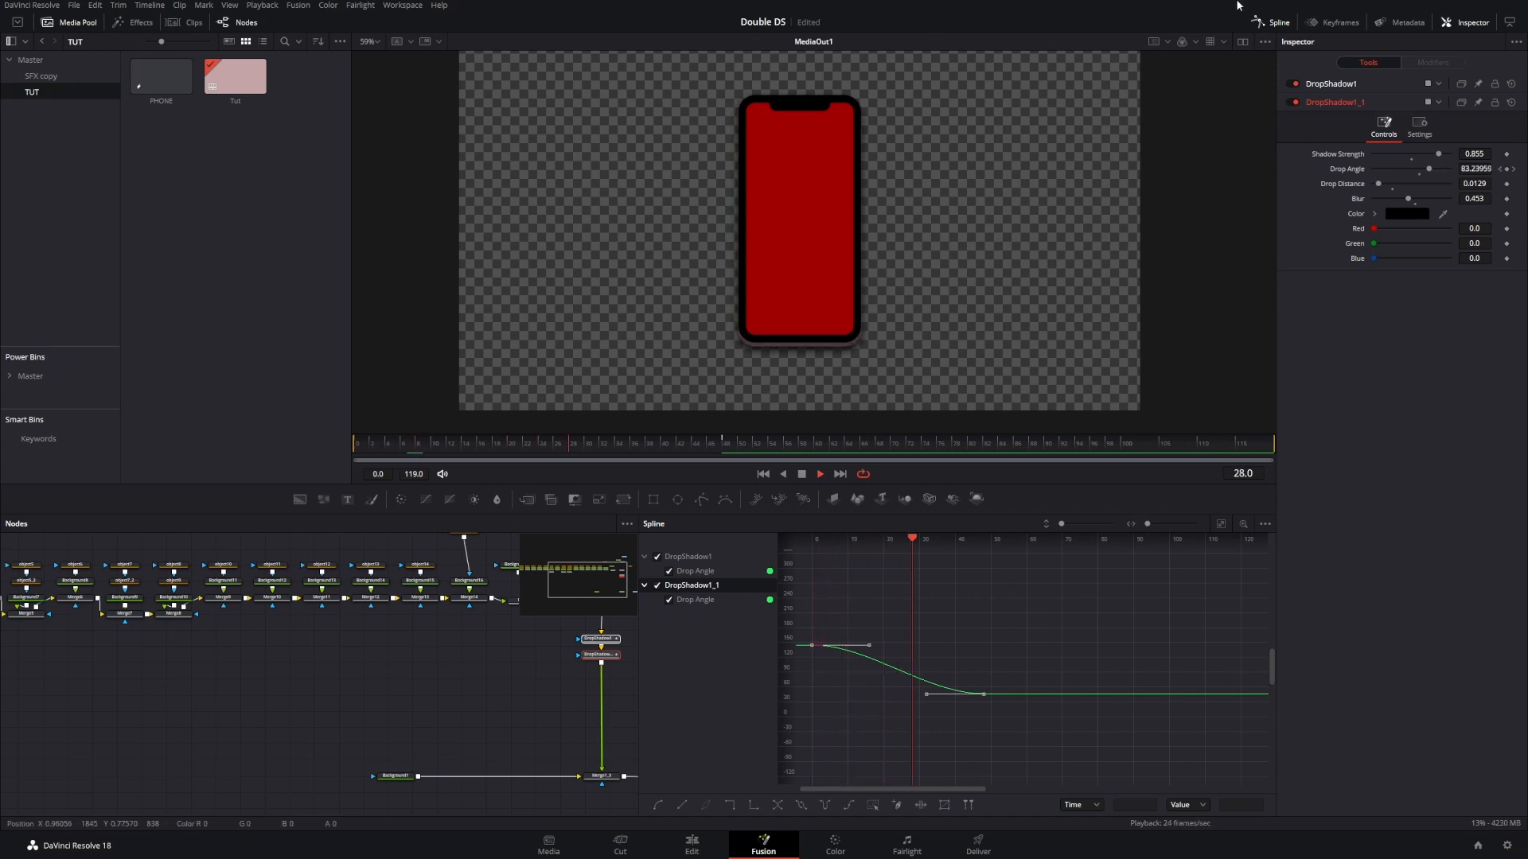
click(1272, 22)
key(space)
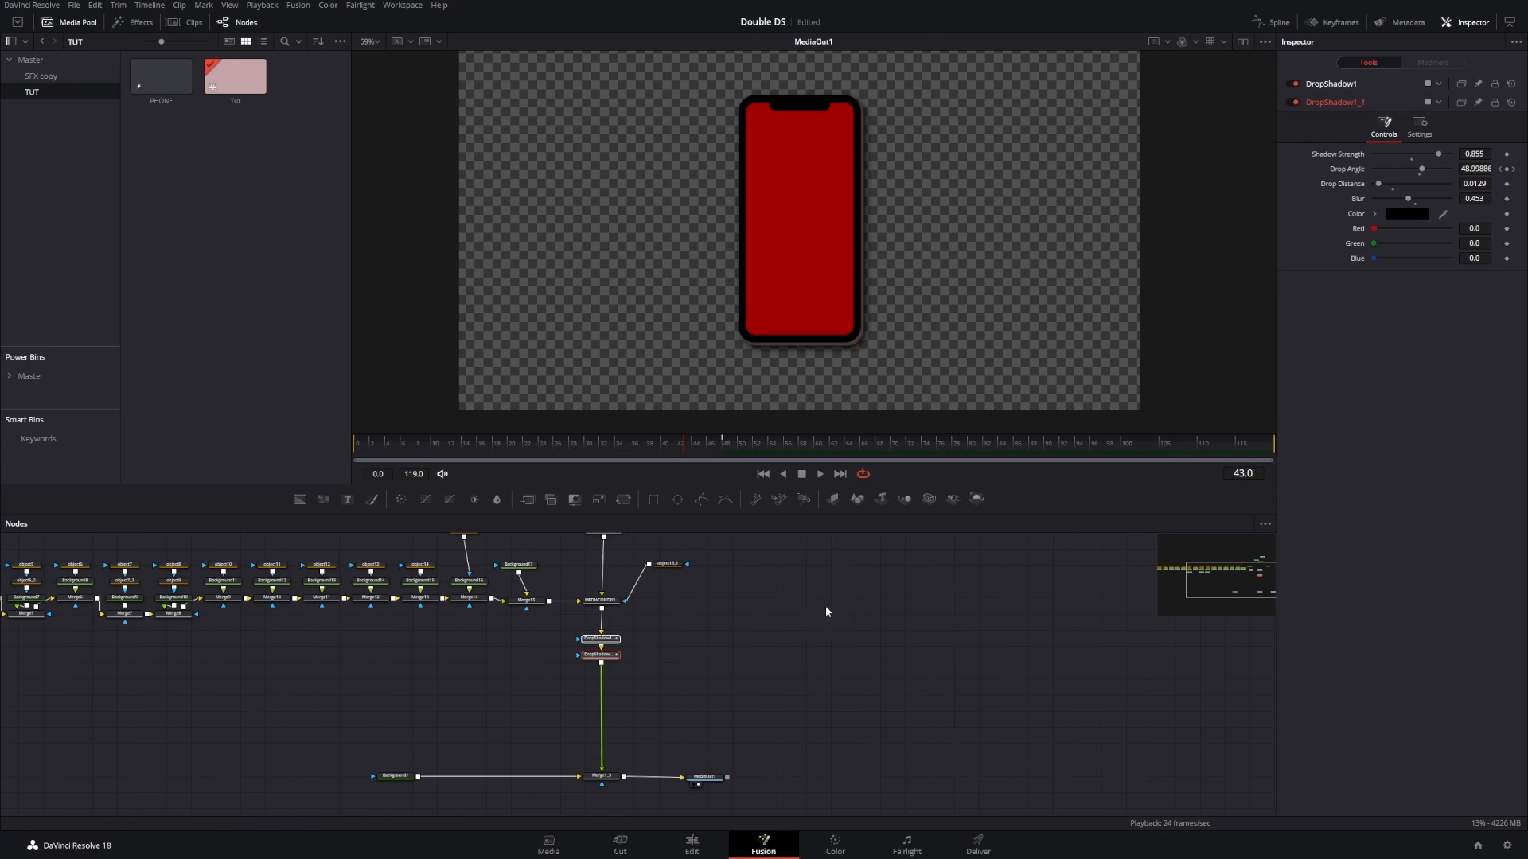
Step: Add a Transform (Xf) node after the duplicated drop shadow
click(616, 658)
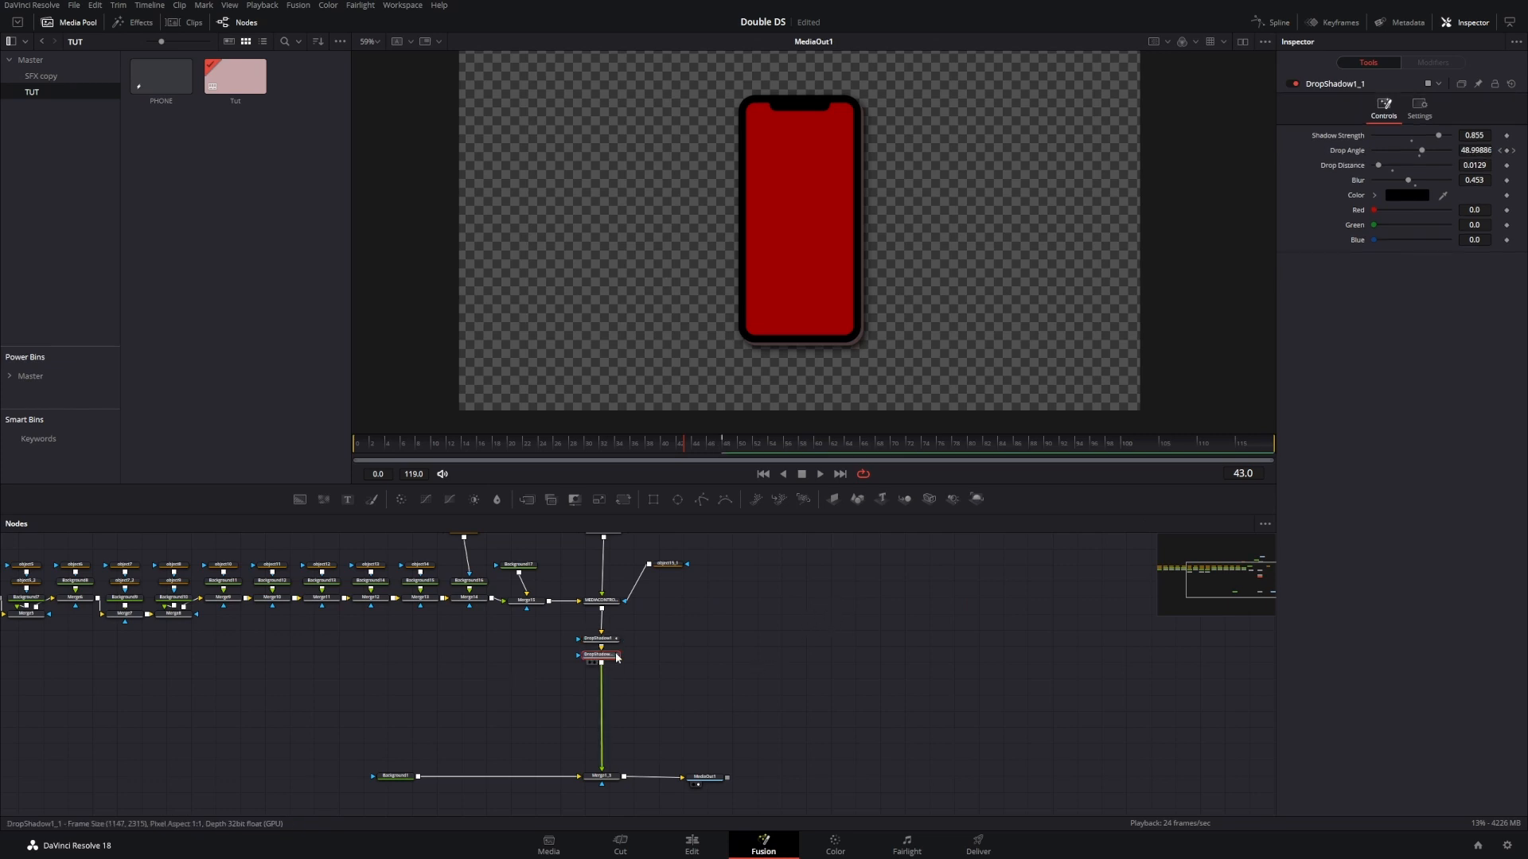
key(shift+space)
text(TRANS)
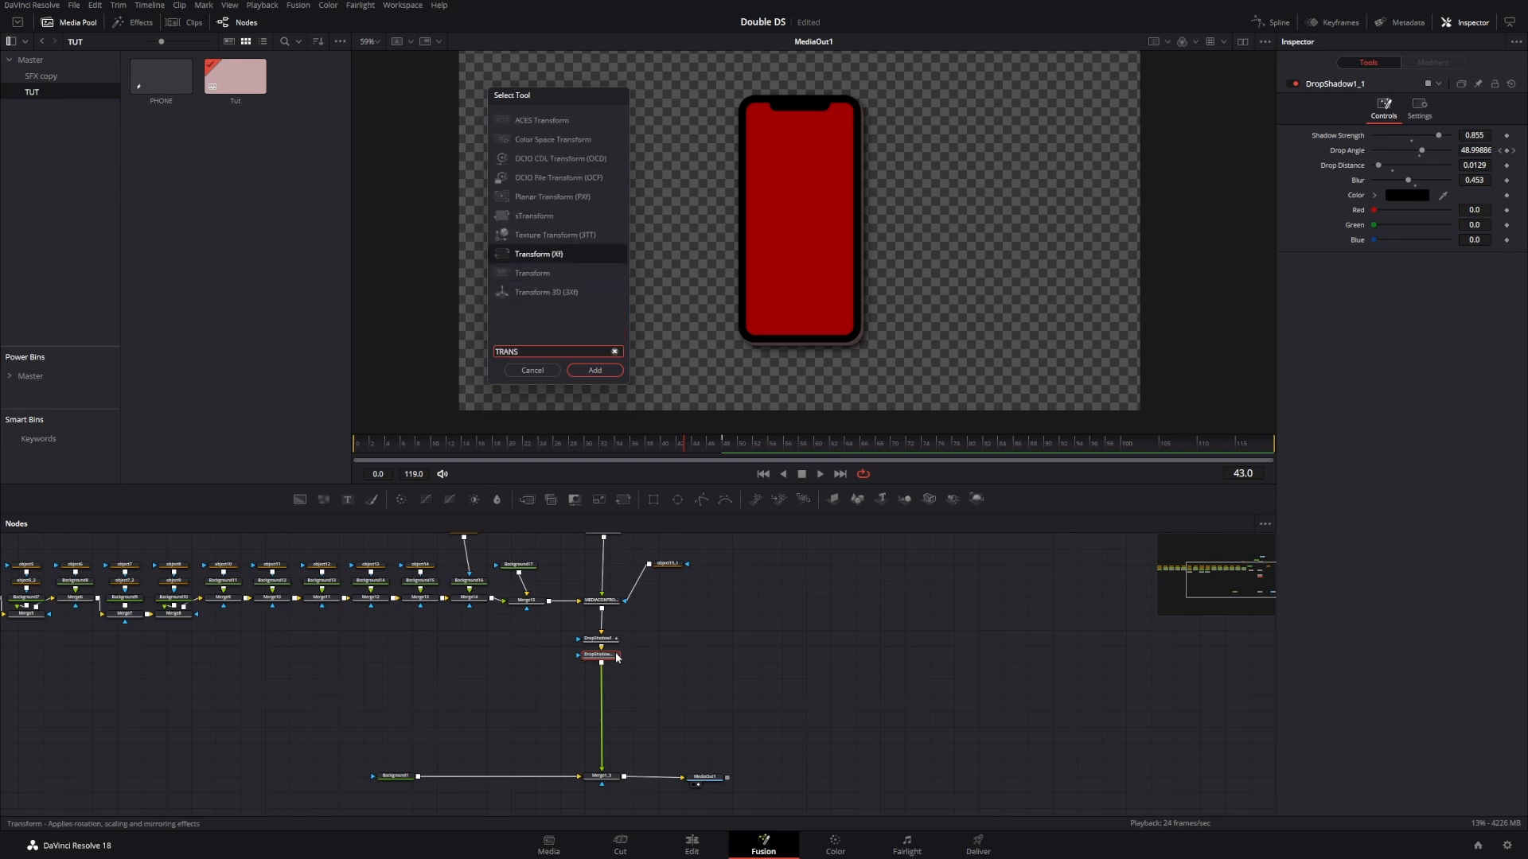
key(Return)
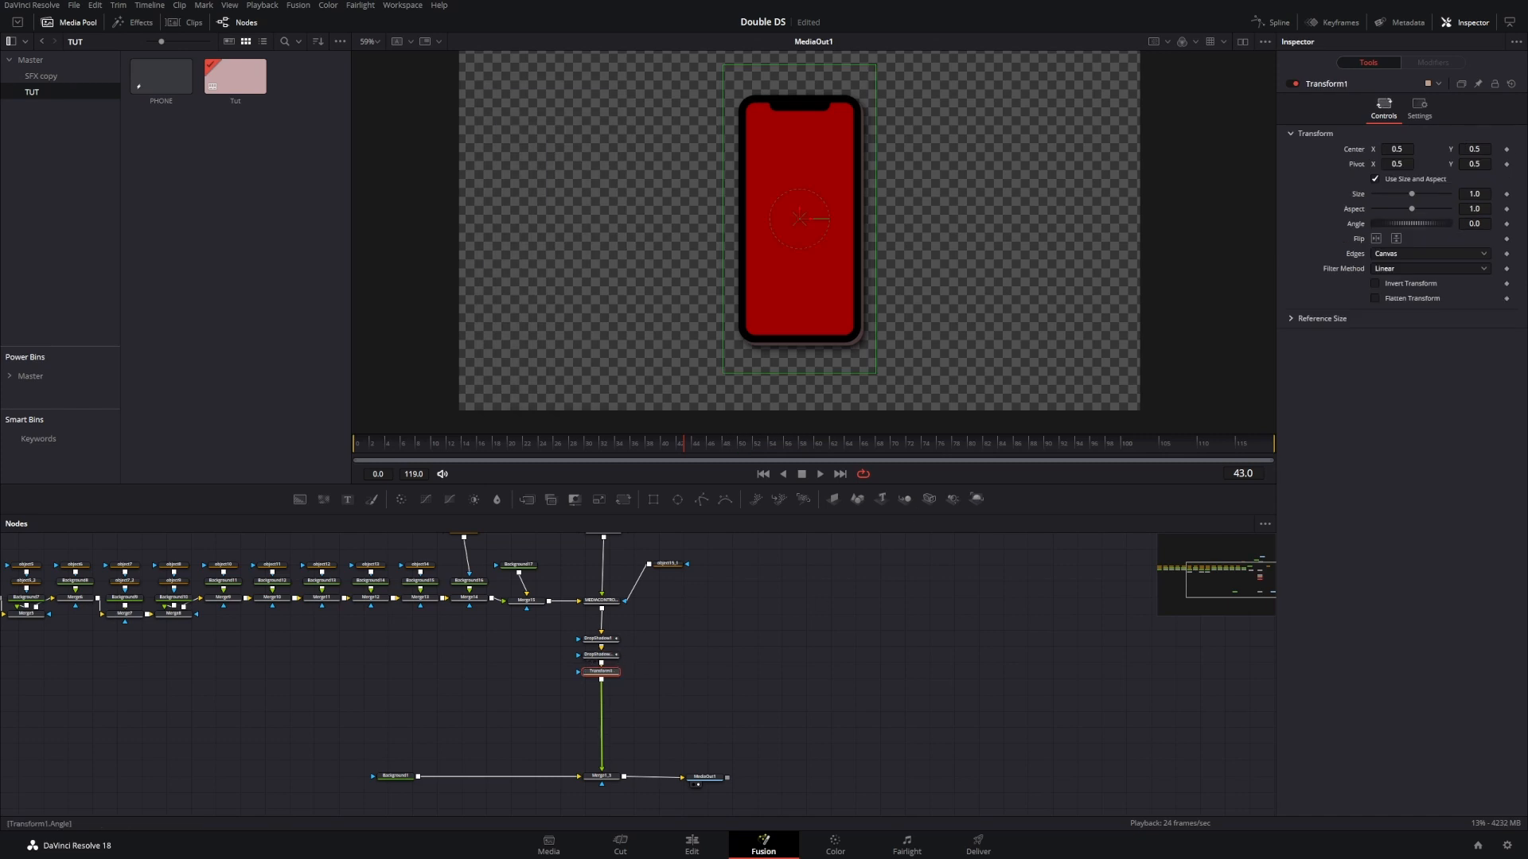
Step: Set the Transform's Angle to 5.7 and keyframe it at frame 0
drag(1470, 225, 1516, 224)
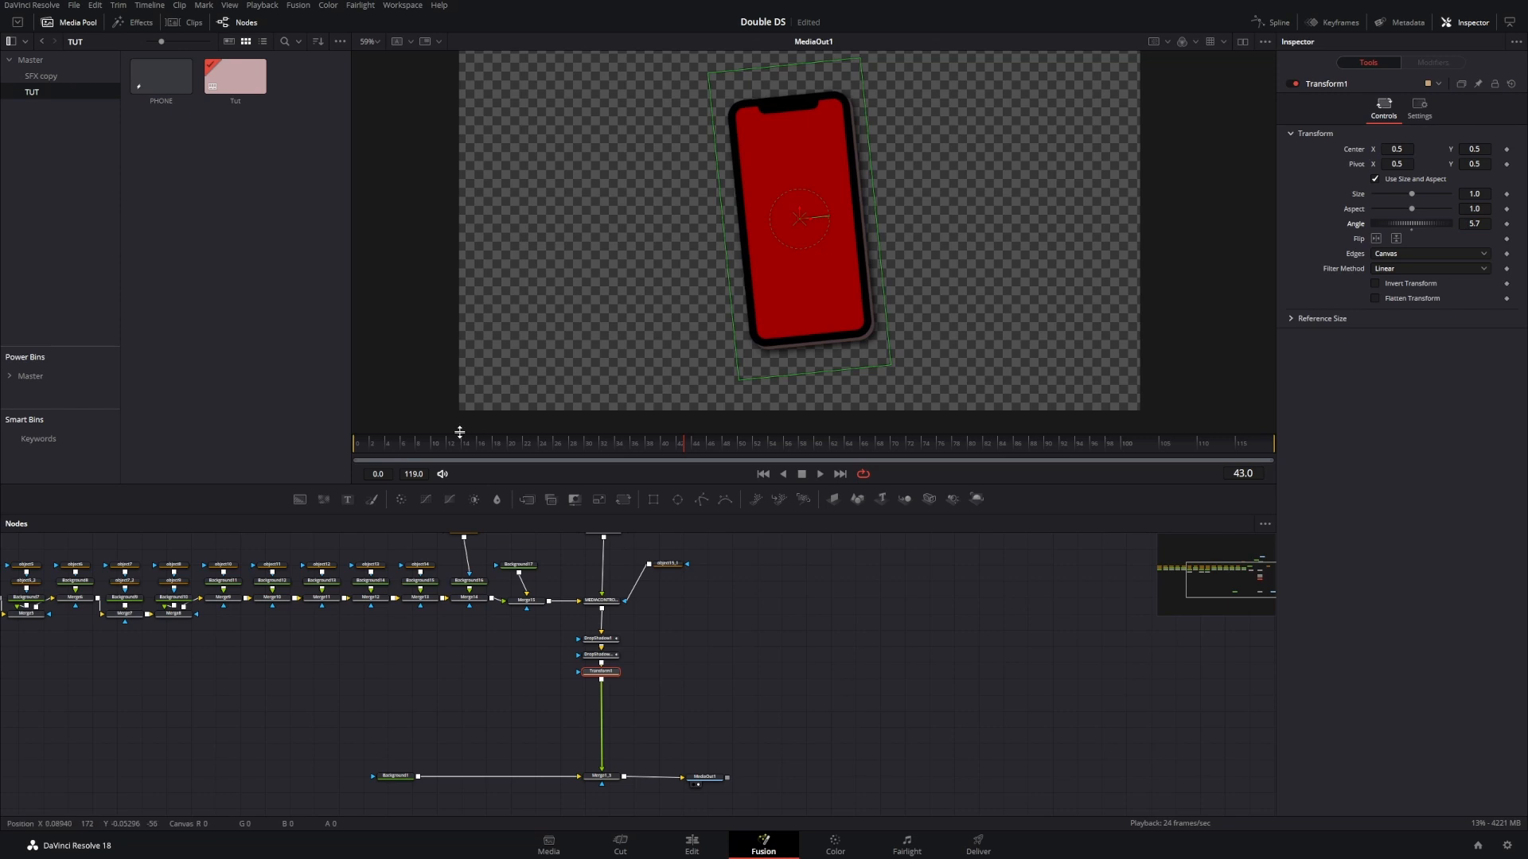
drag(430, 443, 341, 451)
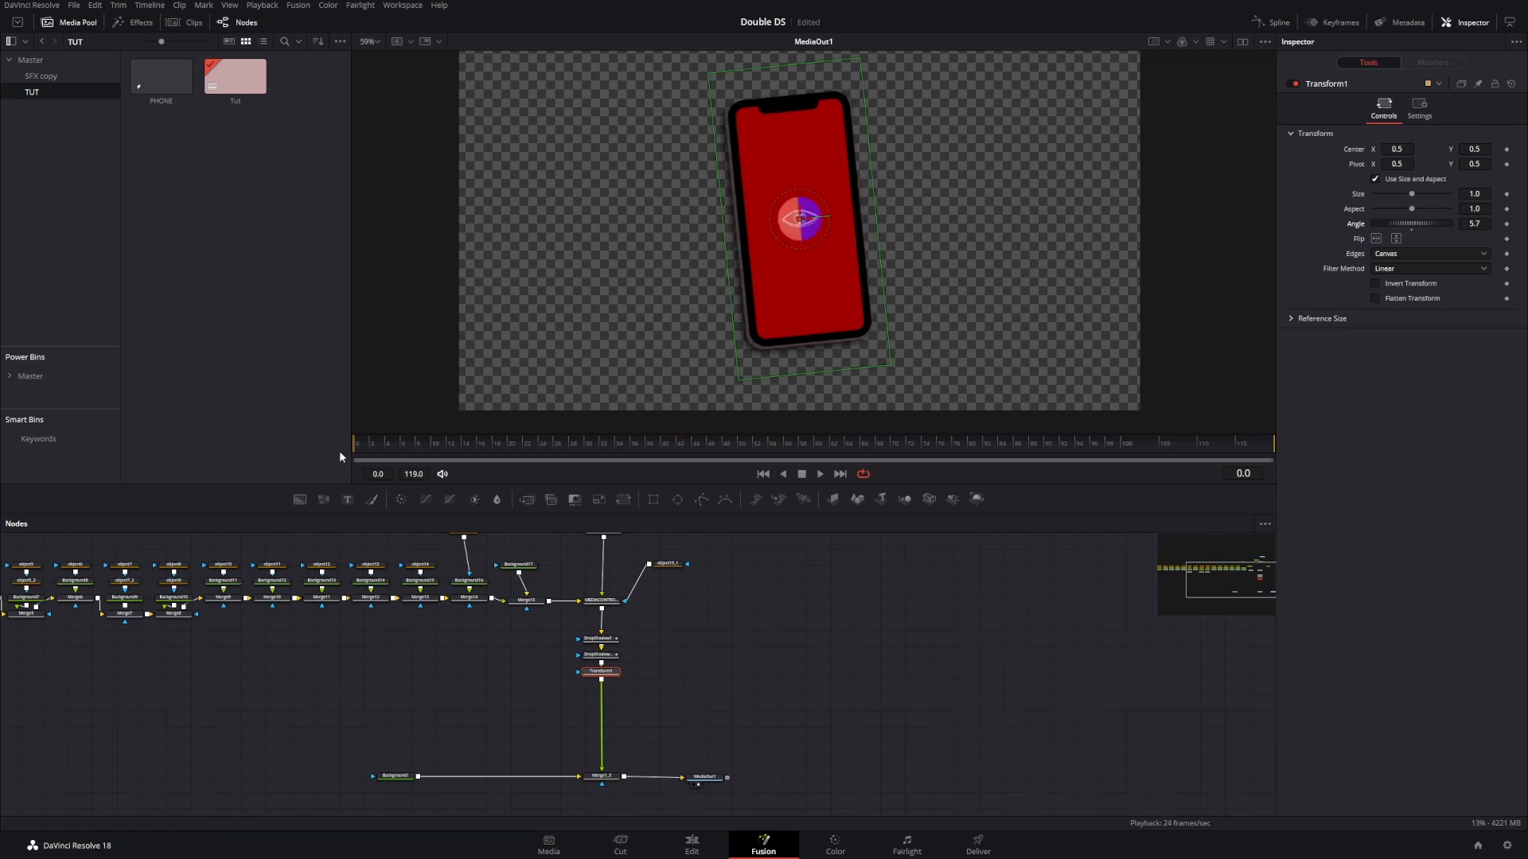
click(1506, 224)
Step: Set the Transform's Angle to -5.1 at frame 48 and play the phone's rotation
click(724, 452)
click(1474, 223)
text(3)
key(Return)
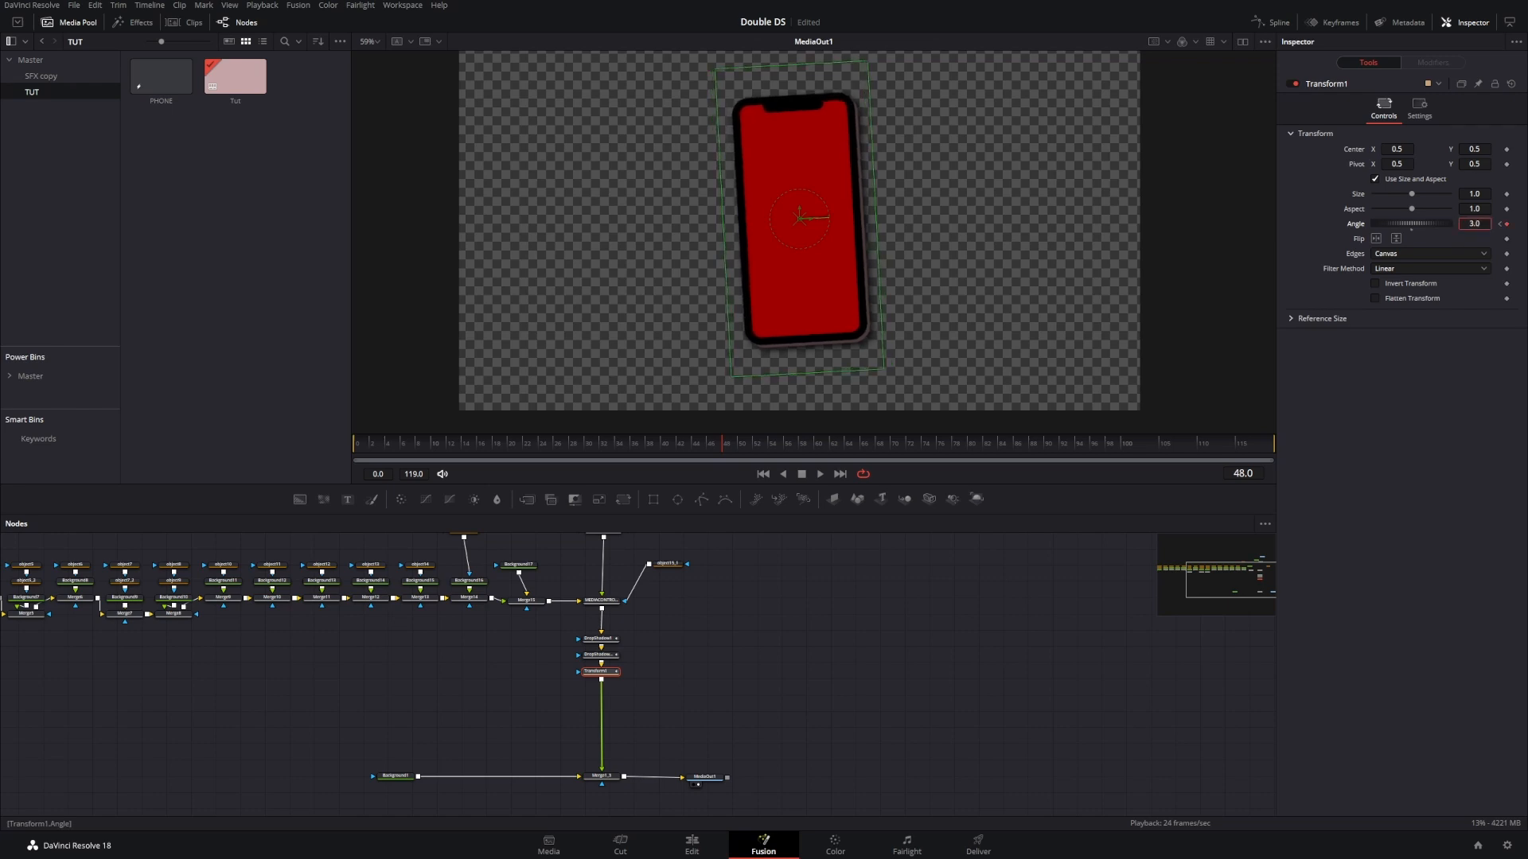
drag(1474, 223, 1409, 223)
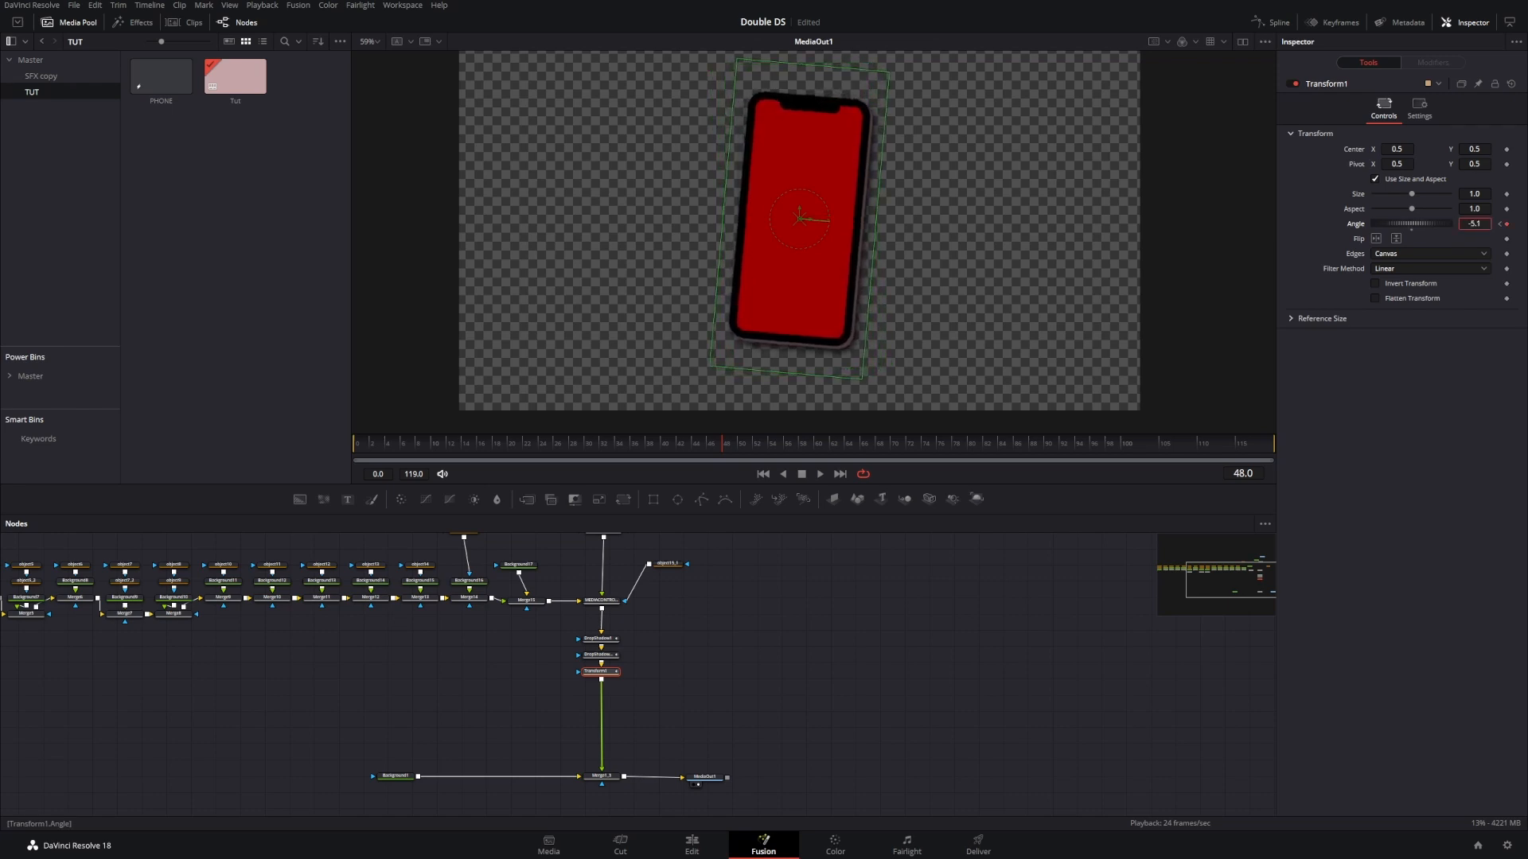
click(757, 586)
key(space)
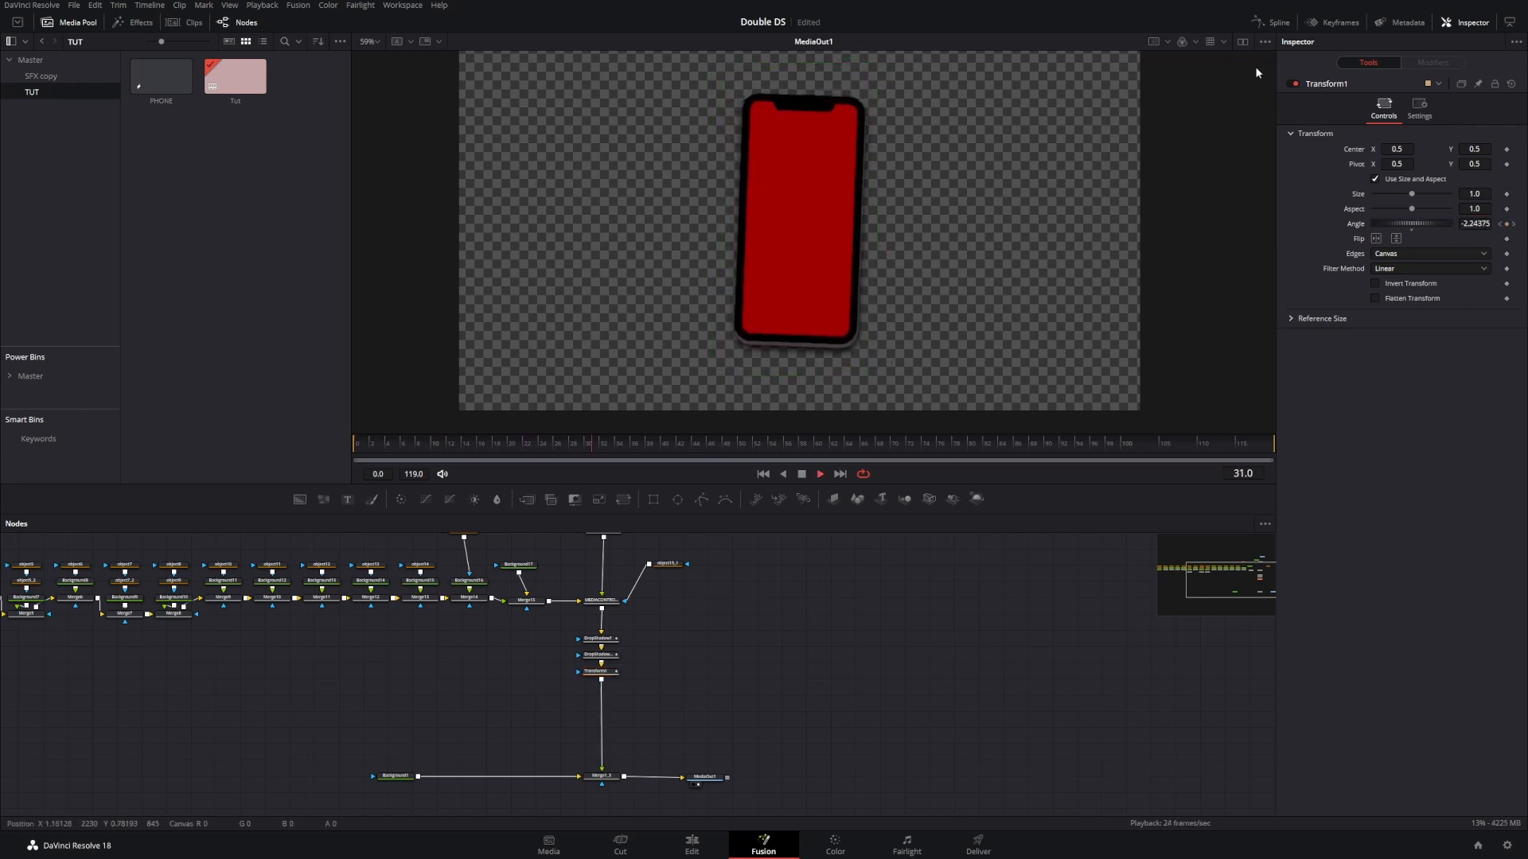
key(space)
Step: Ease both Angle keyframes of Transform1 in the Spline editor with flat handles
click(1273, 22)
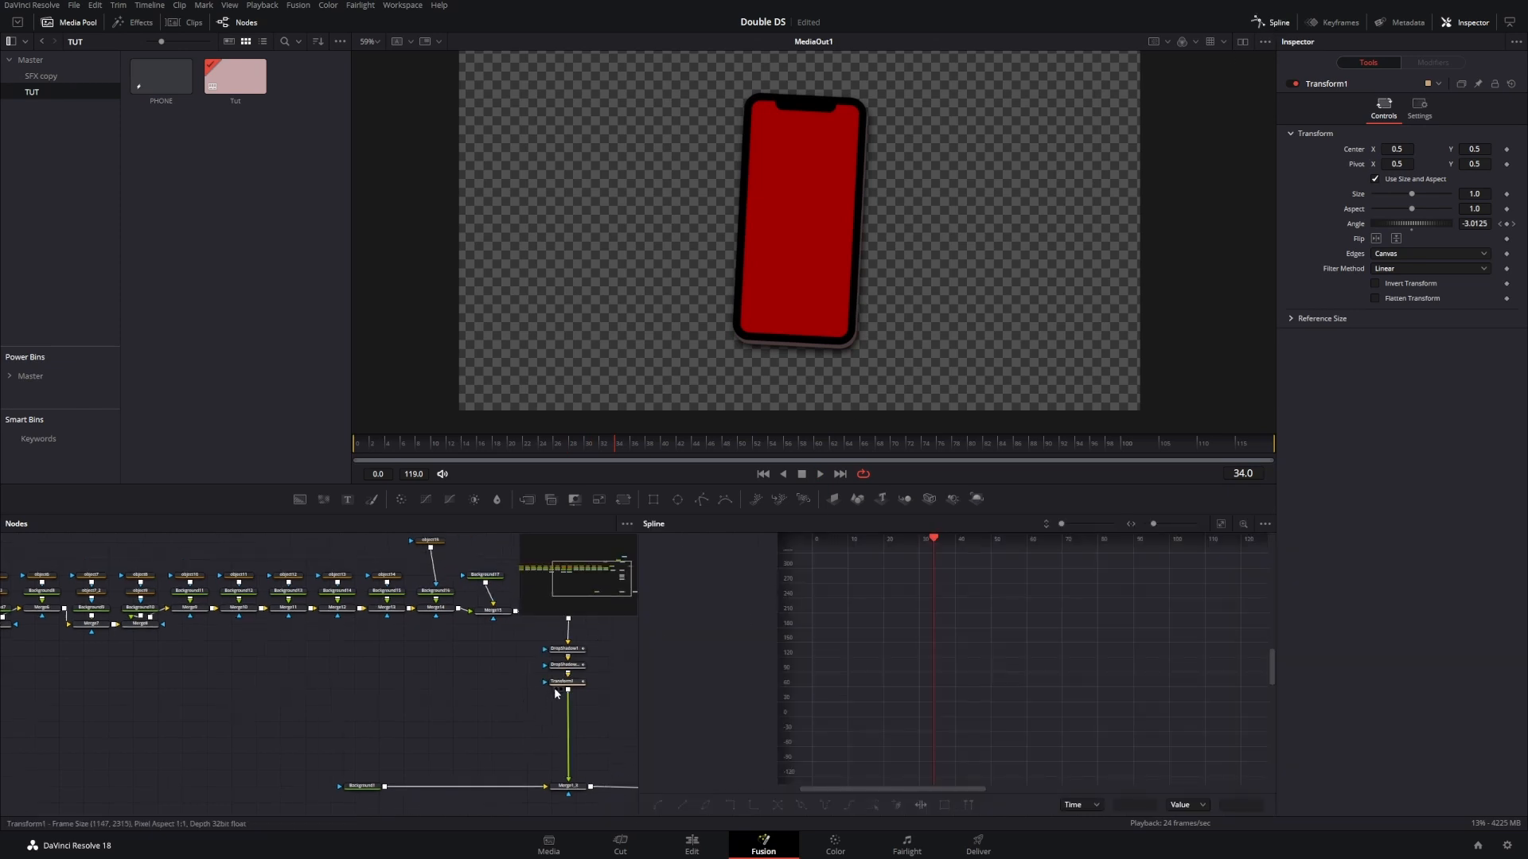
click(555, 682)
click(656, 557)
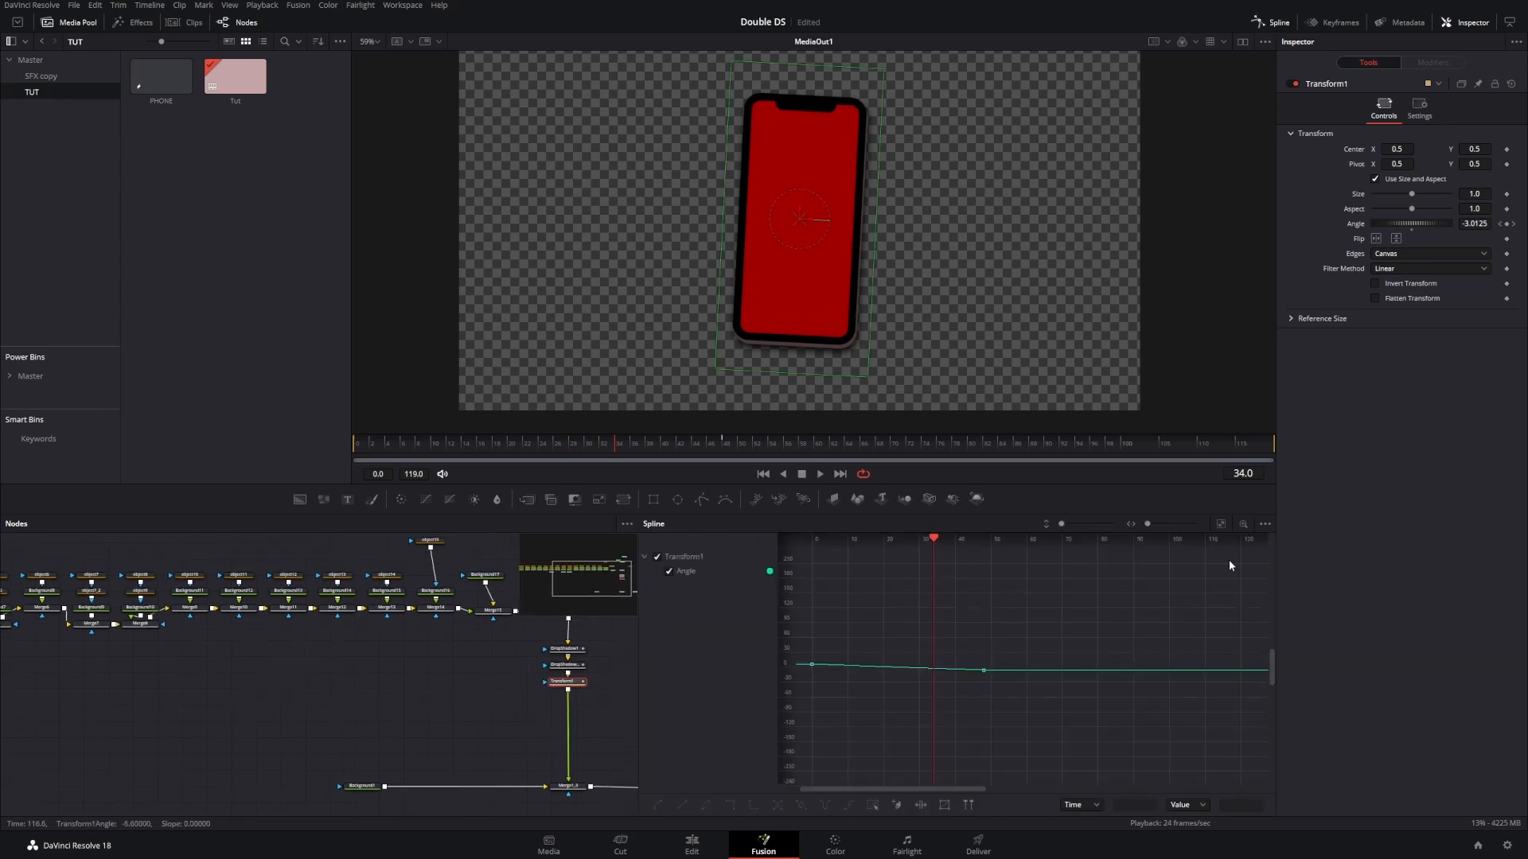
click(1222, 524)
key(ctrl+a)
key(f)
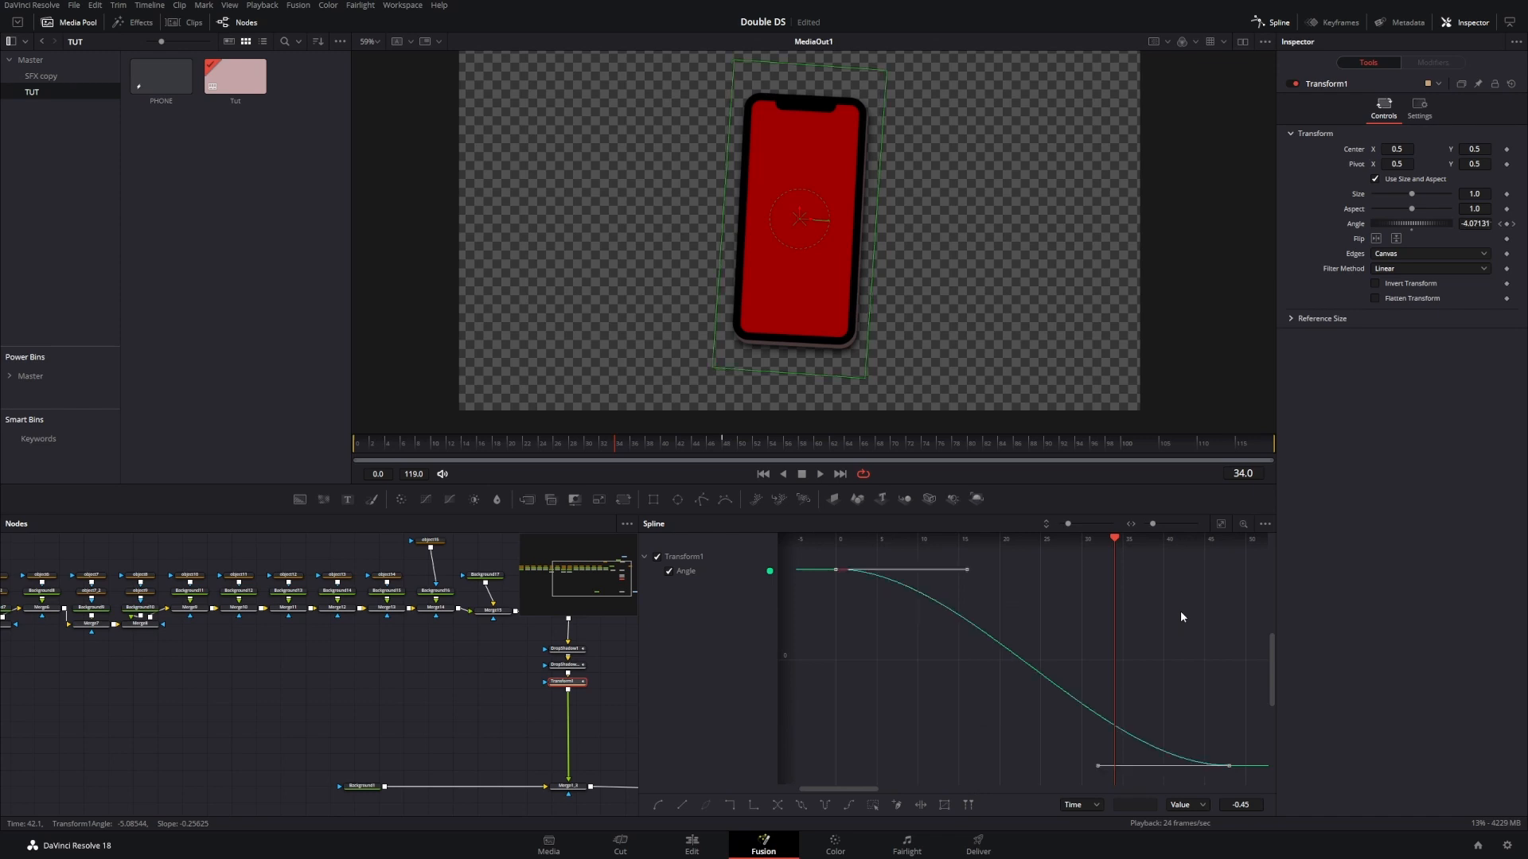
click(1279, 23)
Step: Play the eased rotation from frame 0, move to frame 13 and save the project
drag(422, 443, 344, 455)
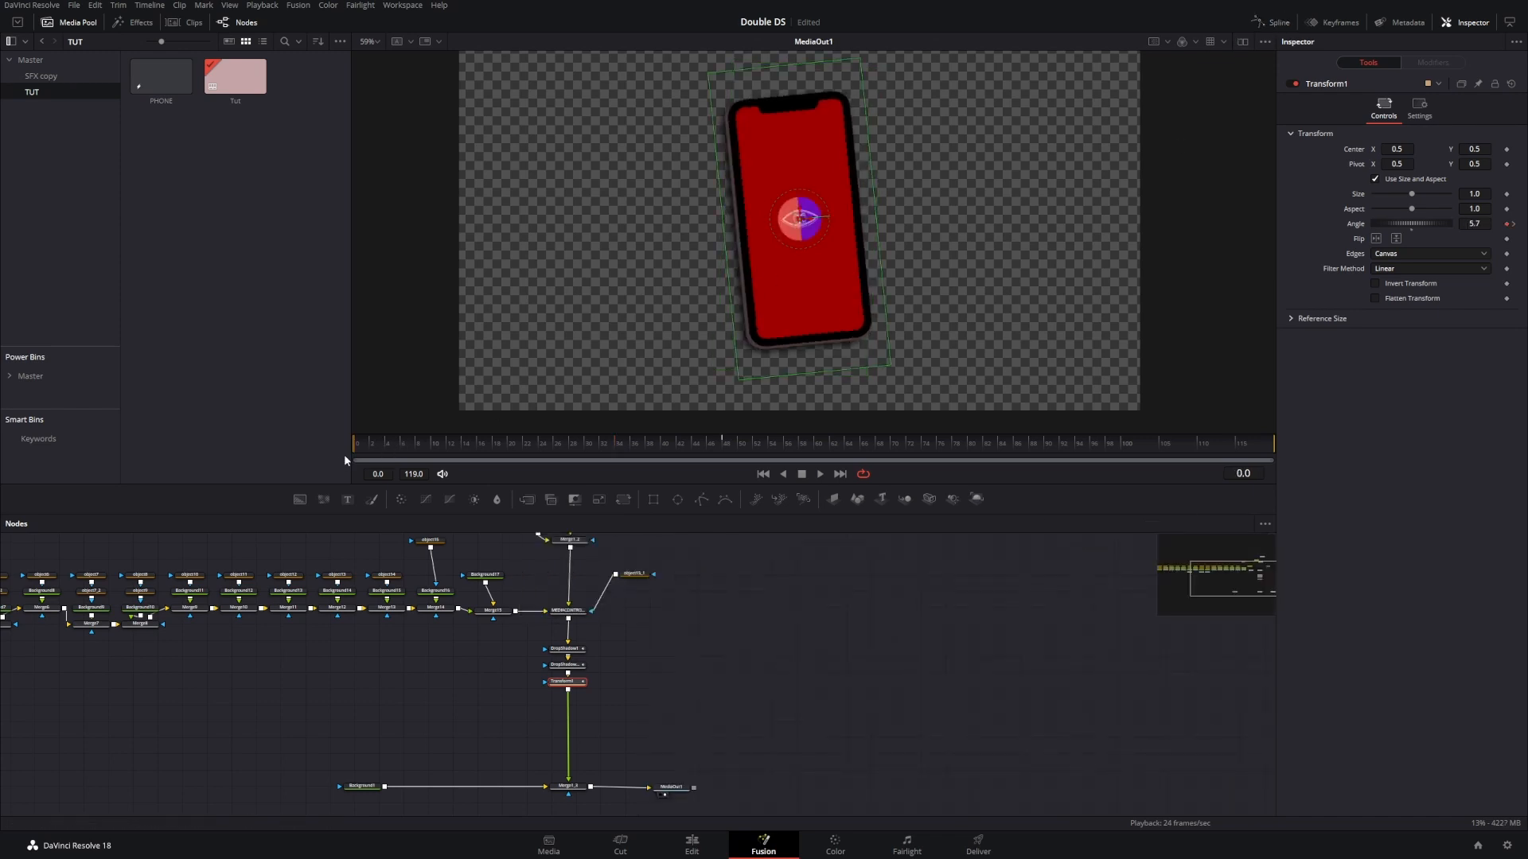
key(space)
key(space)
drag(845, 260, 794, 297)
drag(382, 445, 457, 442)
click(579, 686)
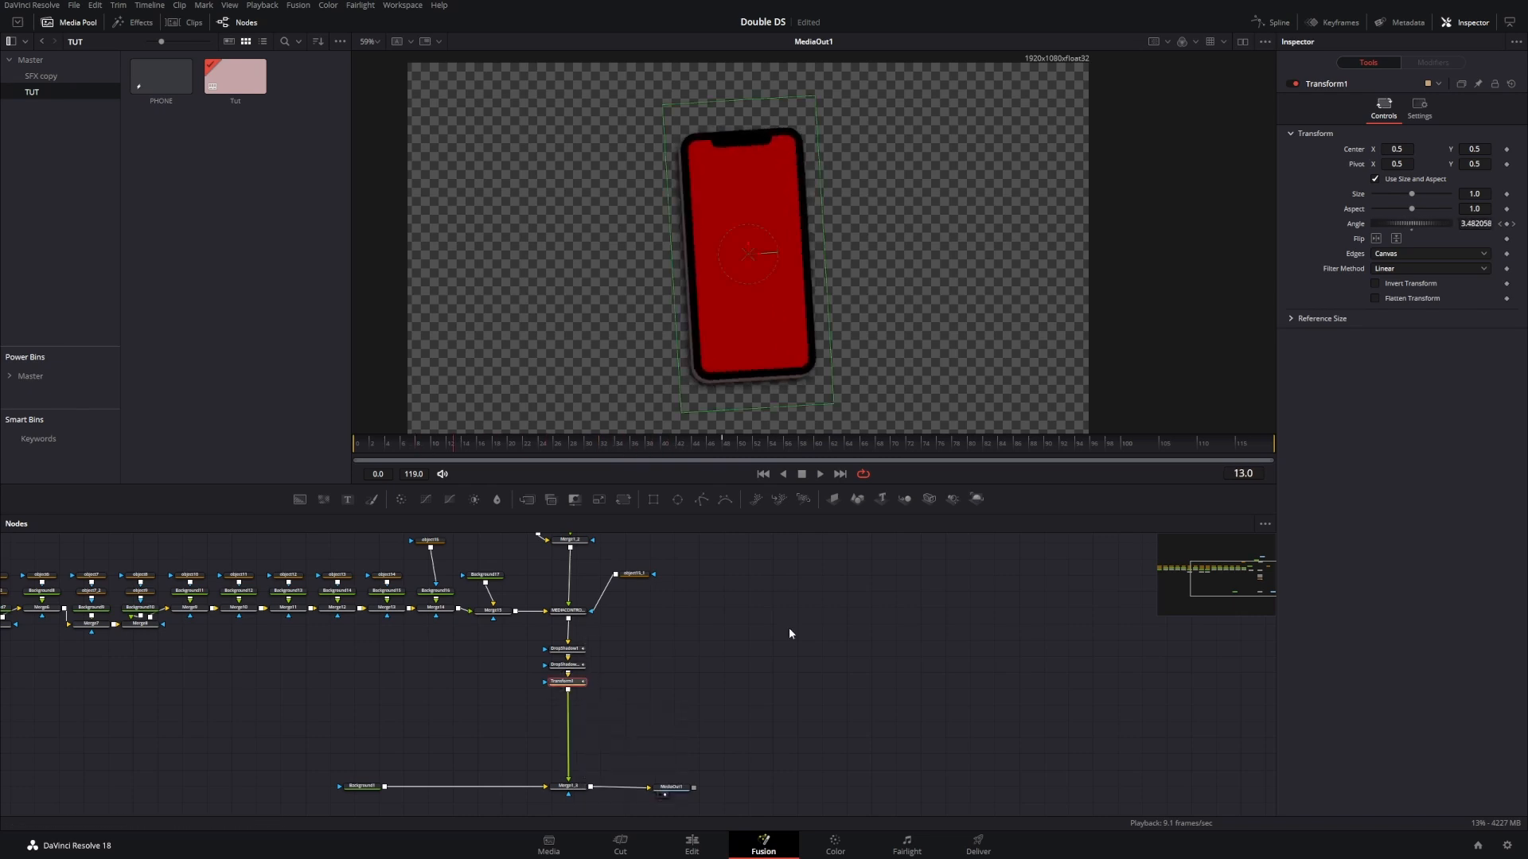
key(ctrl+s)
Step: Add the Transform effect without the Xf suffix after Transform1 and set its Position Y to 0.038
key(shift+space)
text(TRANS)
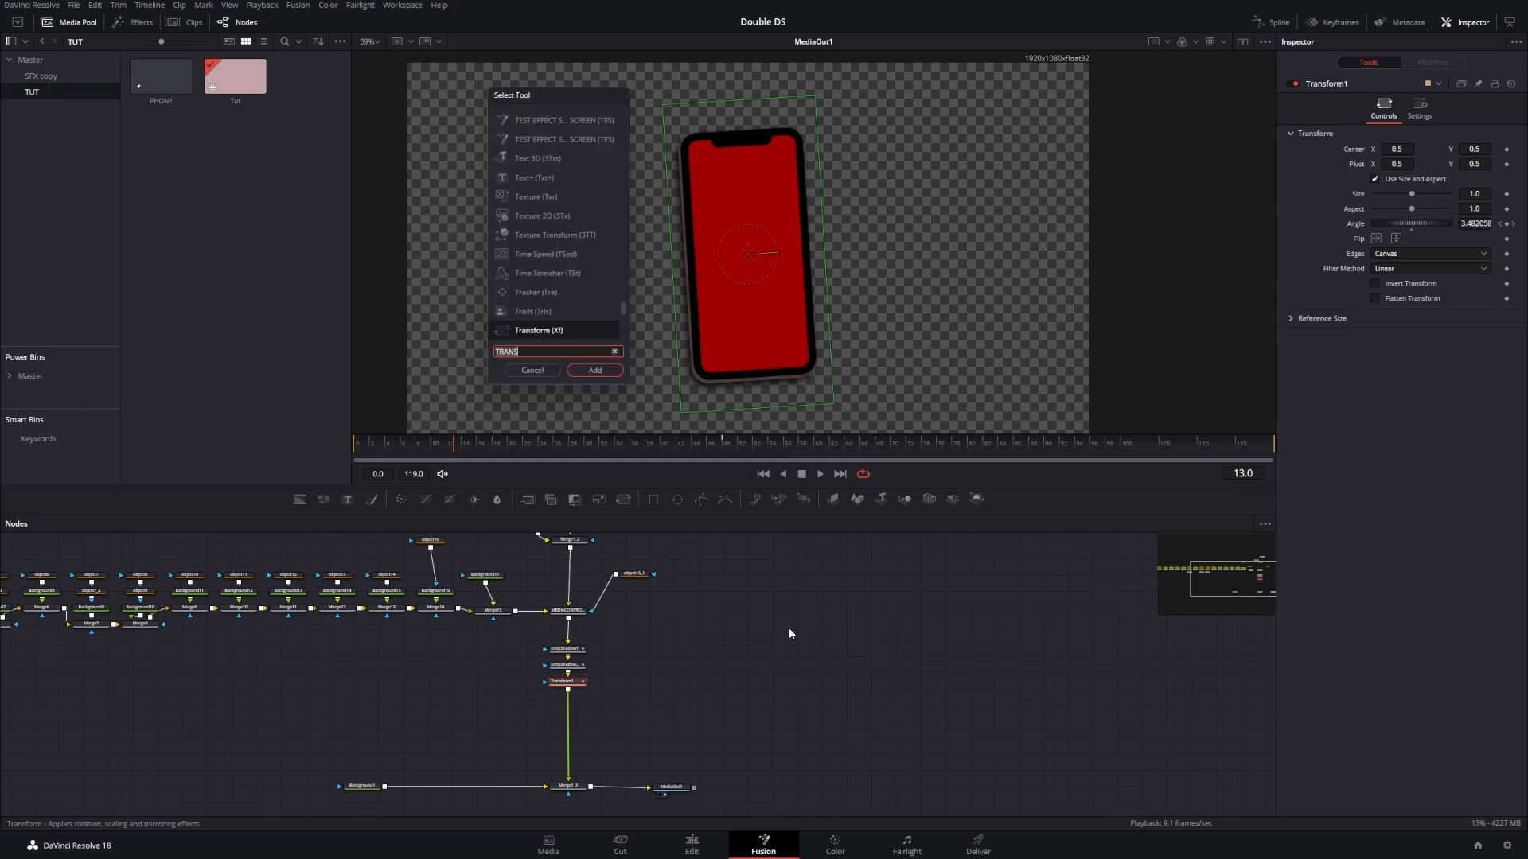
key(BackSpace)
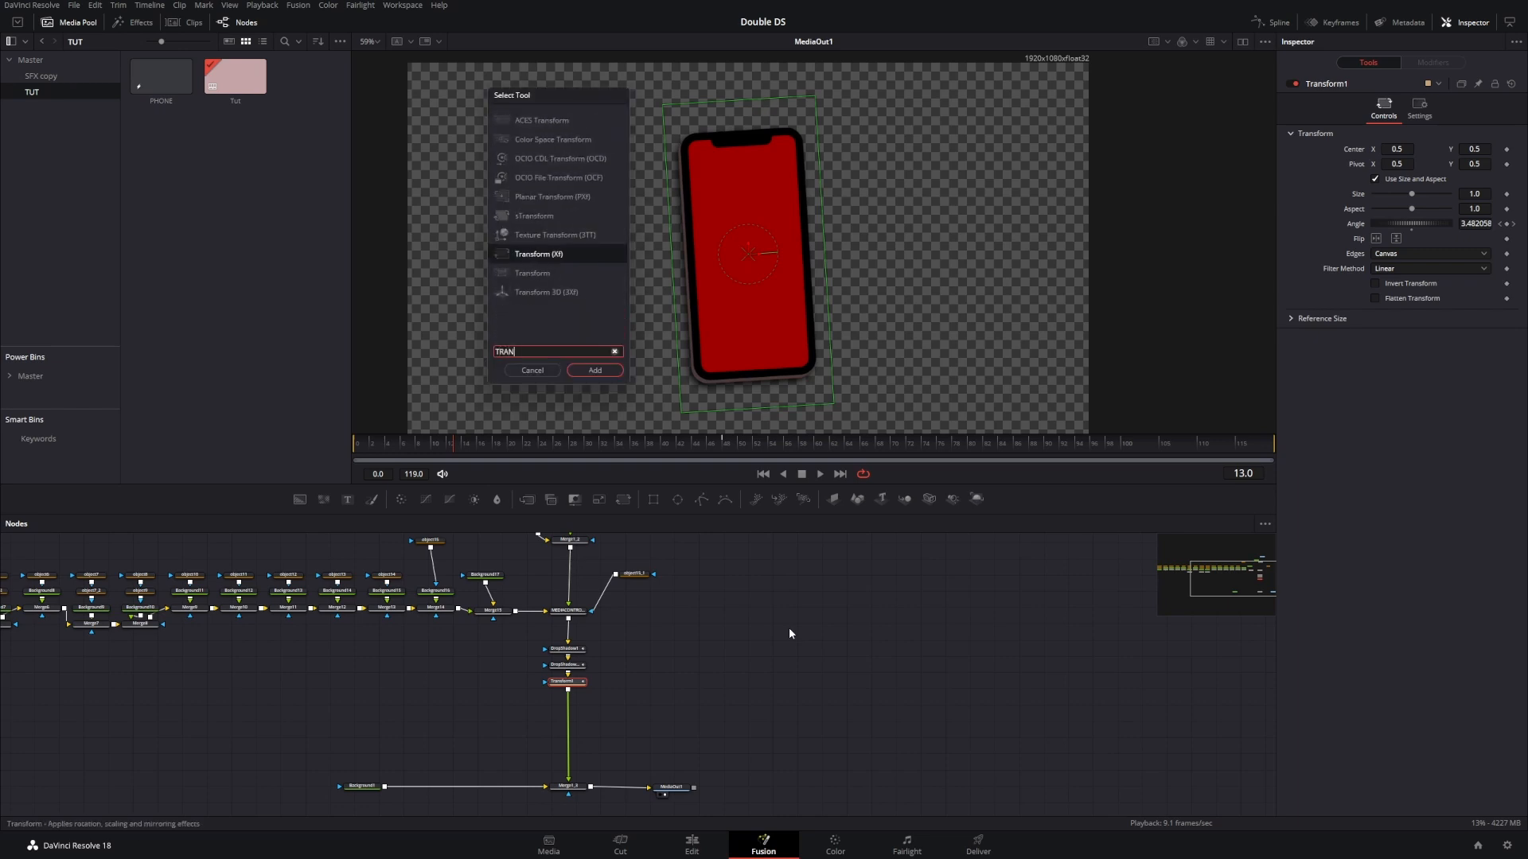
key(Down)
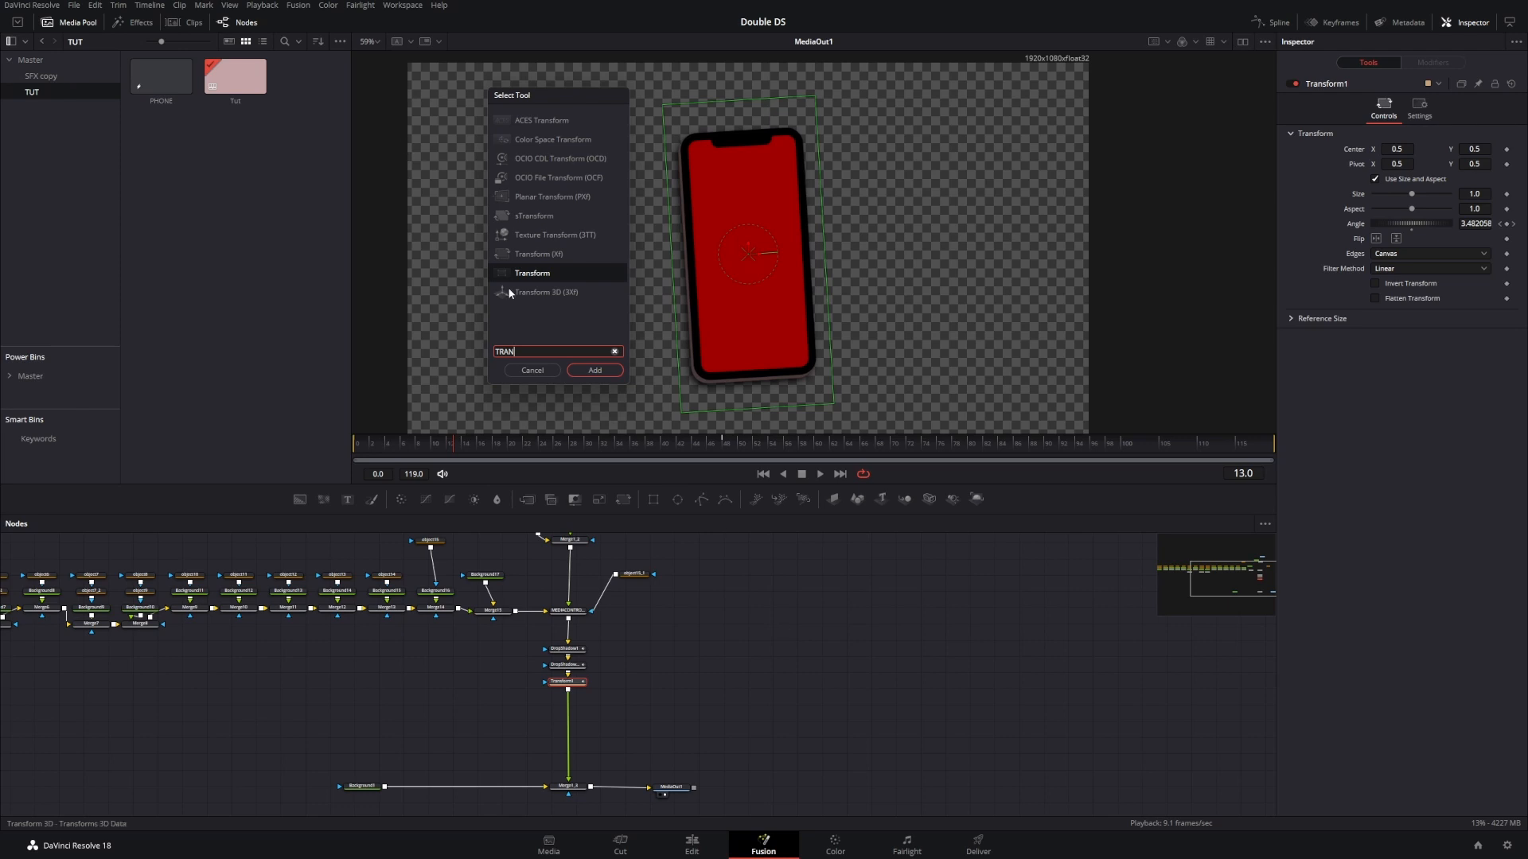
click(581, 370)
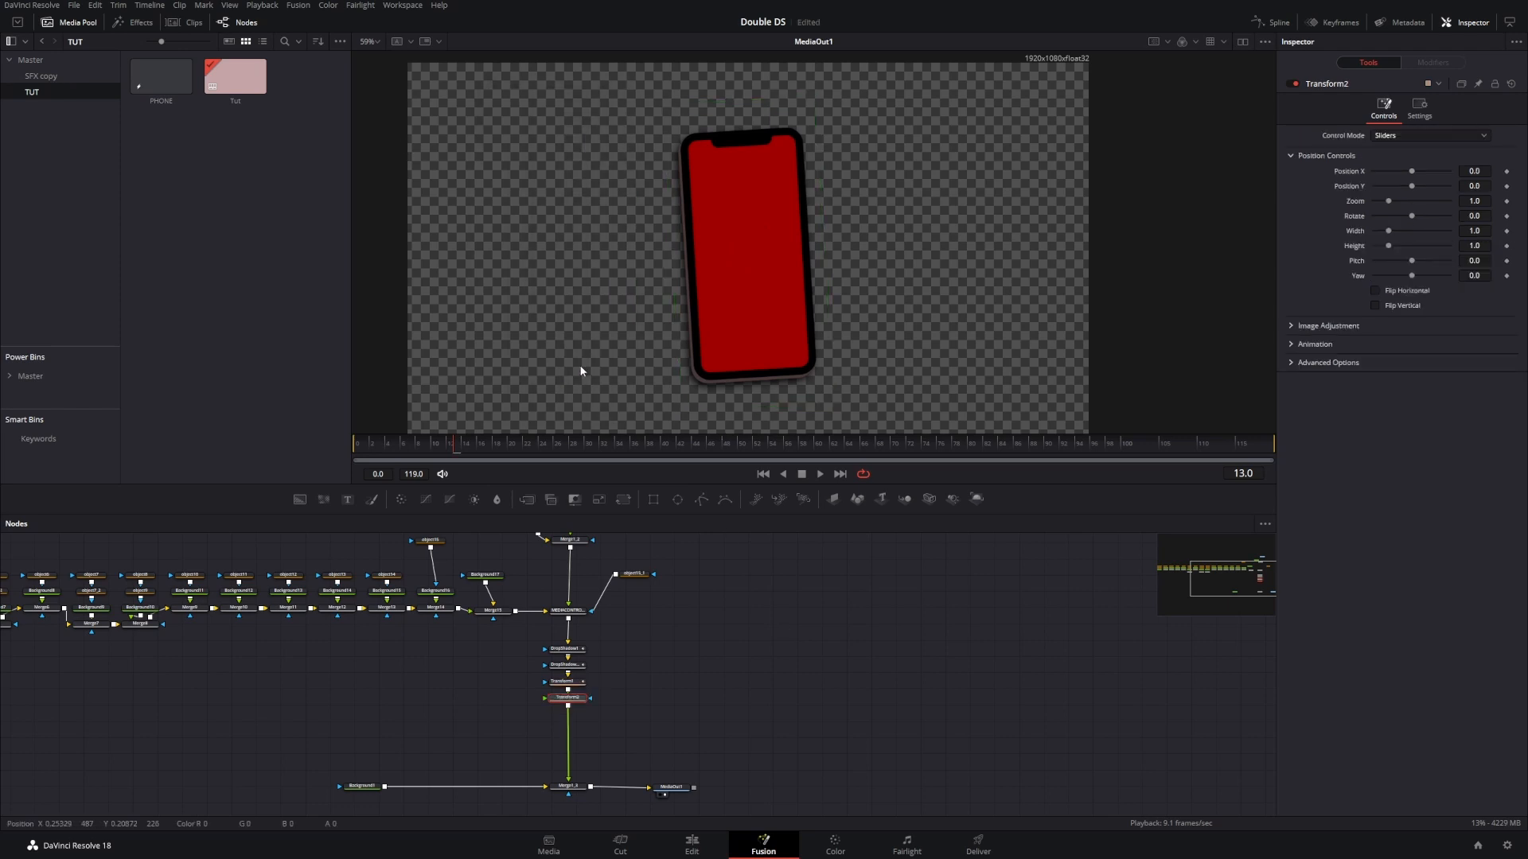
drag(1474, 187, 1505, 186)
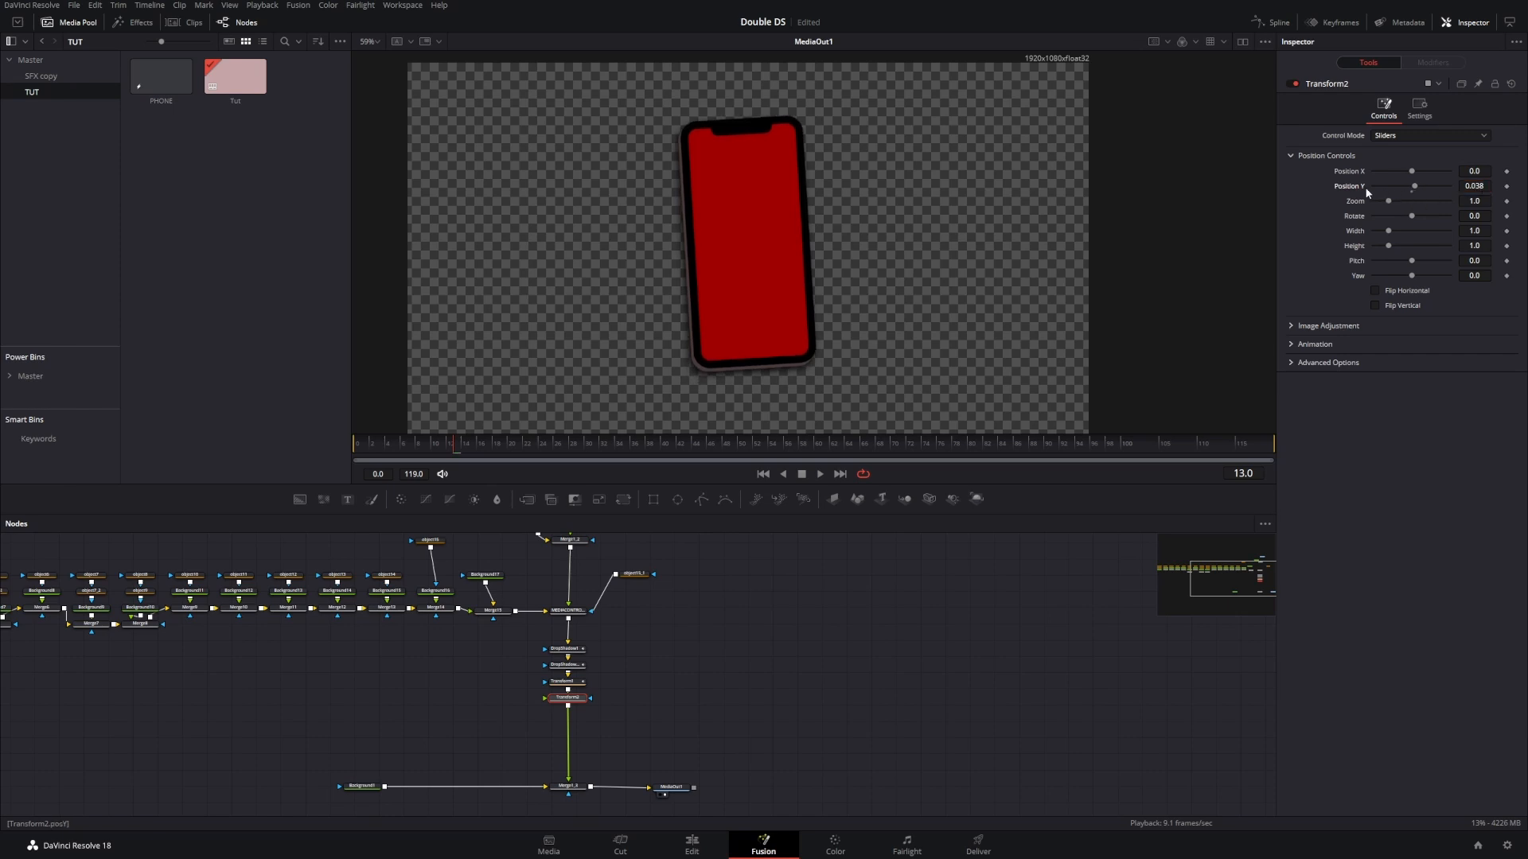
Step: Reset Transform2's Position Y to its default and apply a Shake modifier to it
double_click(1364, 189)
scroll(739, 271, down, 2)
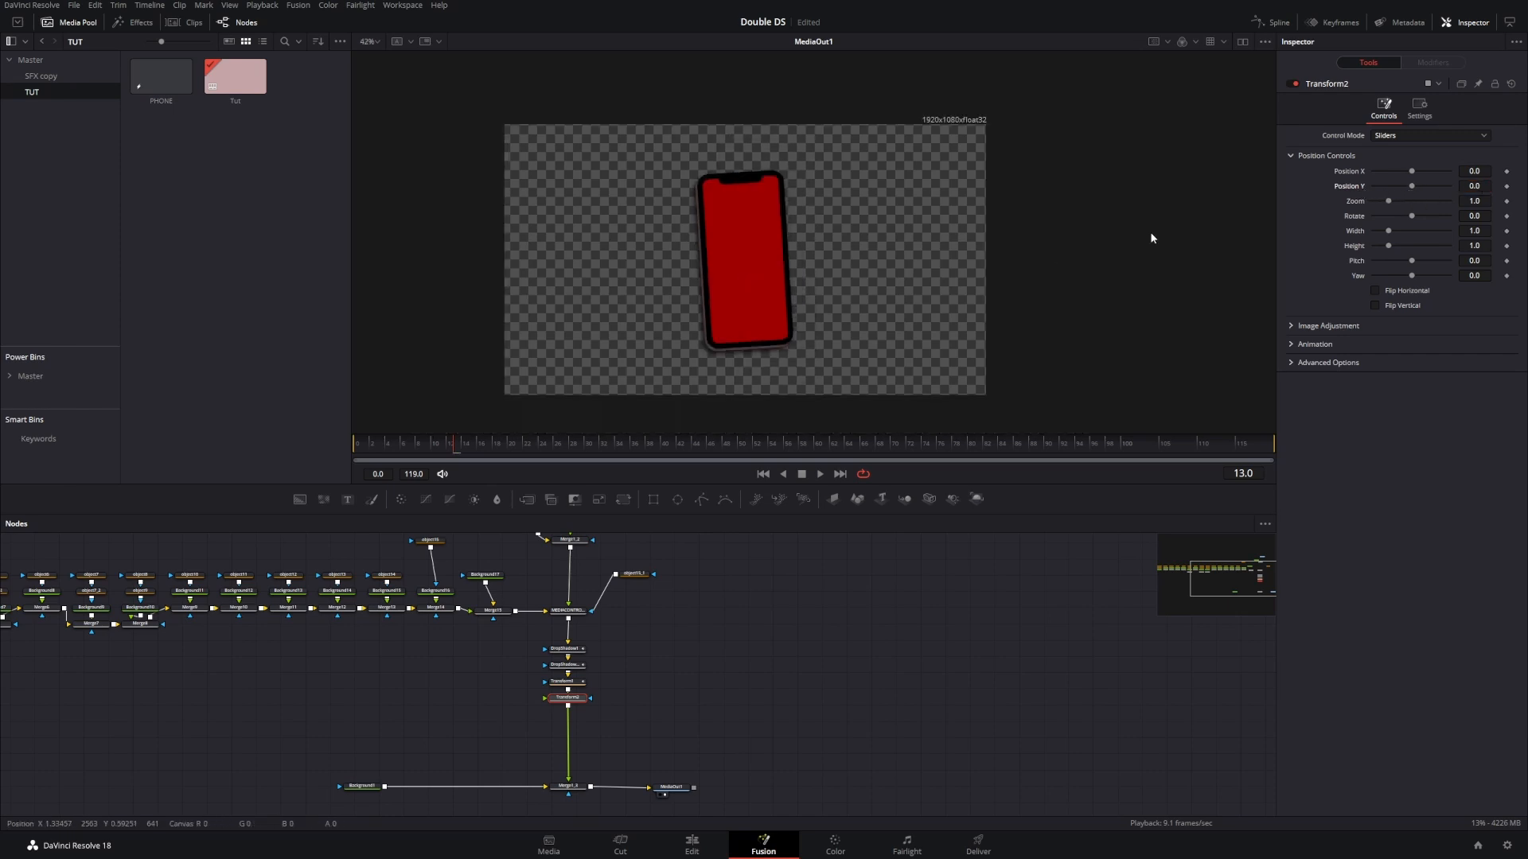
right_click(1353, 184)
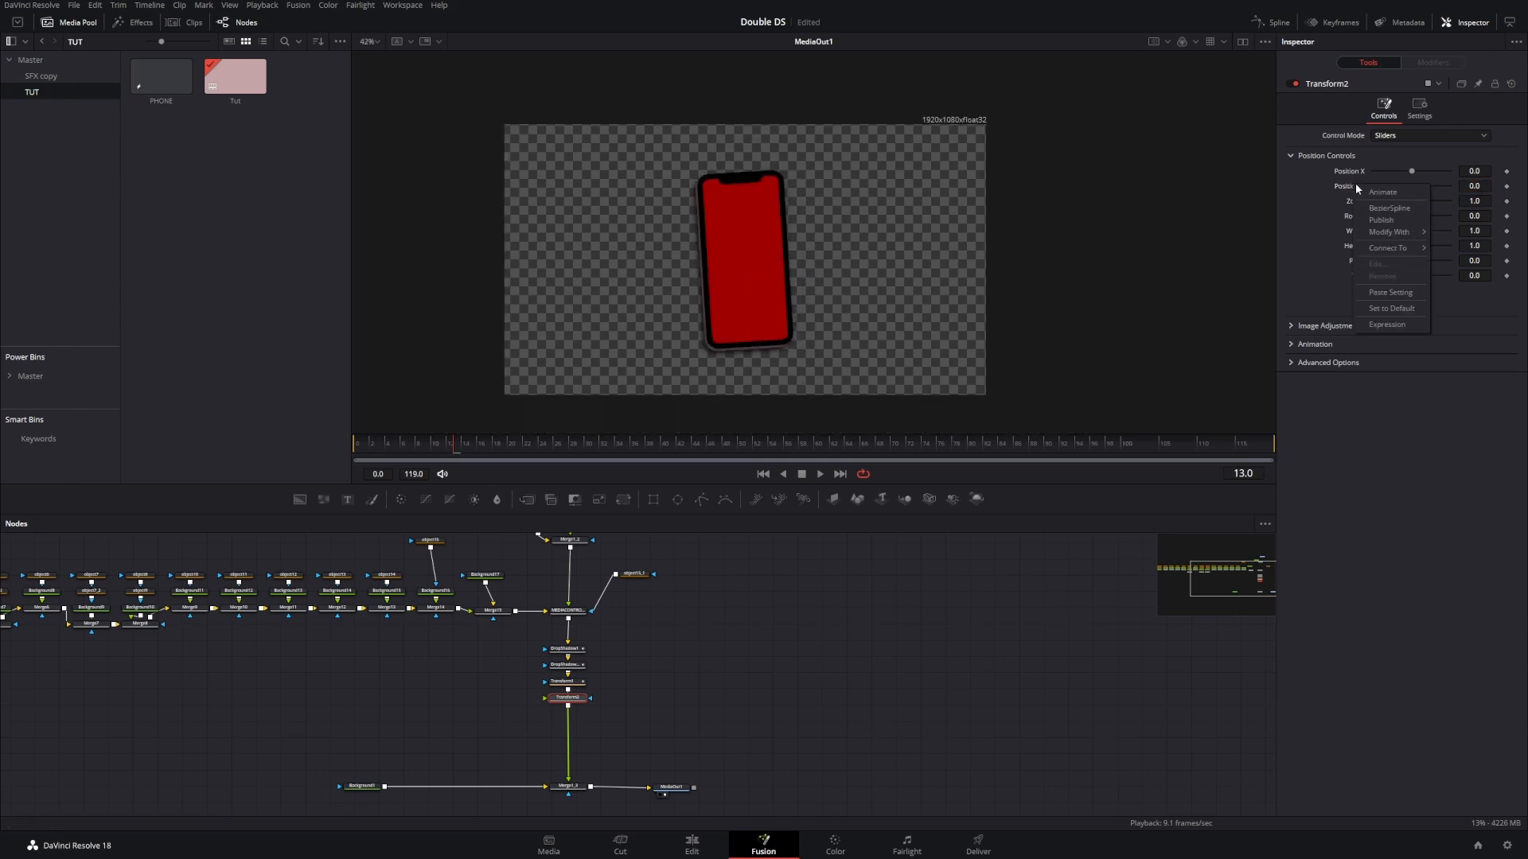
mouse_move(1402, 236)
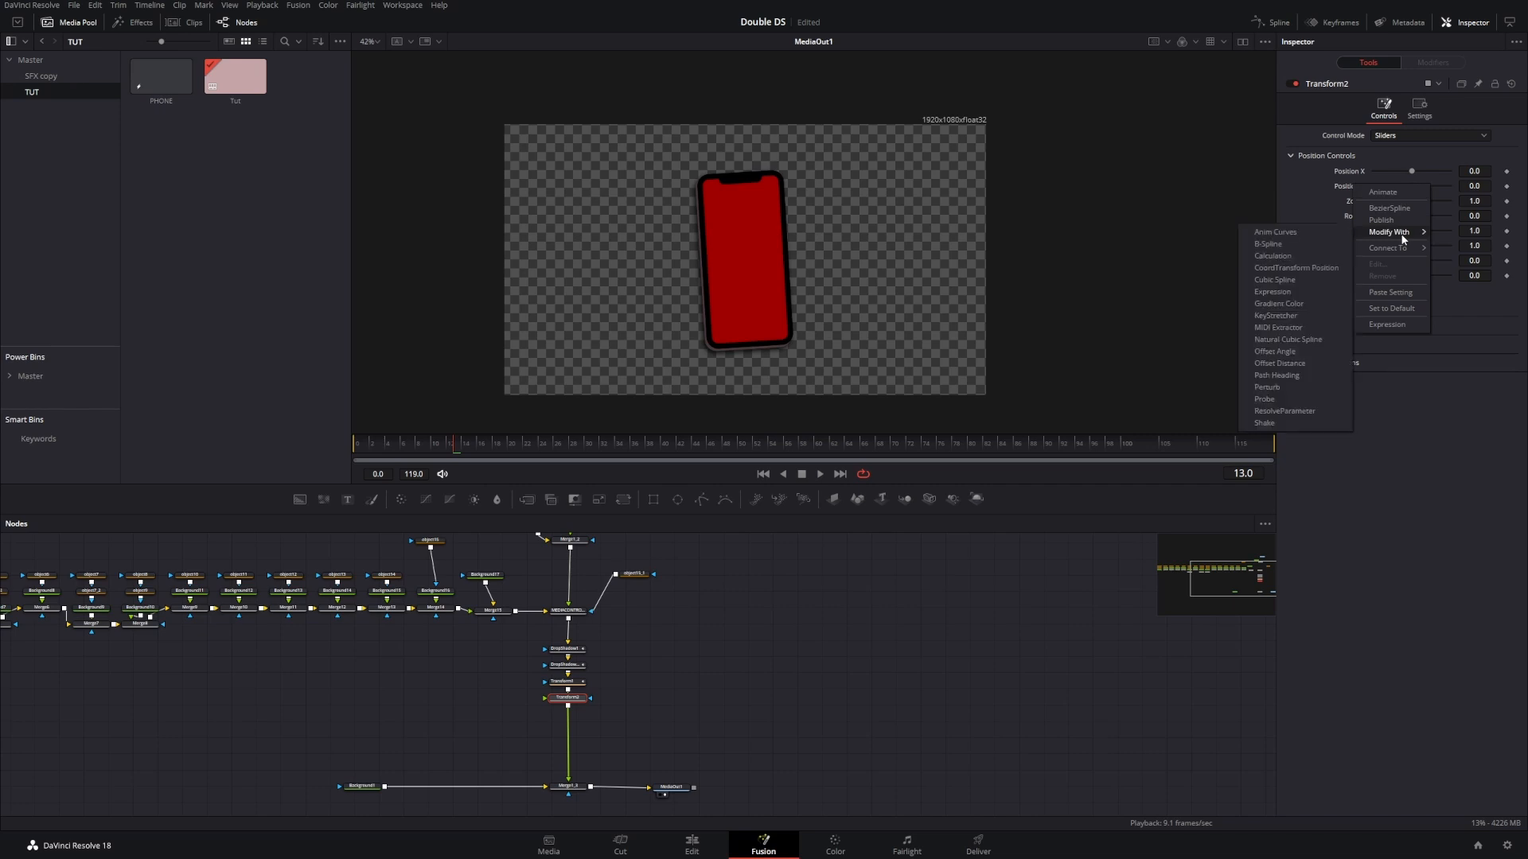
click(1296, 422)
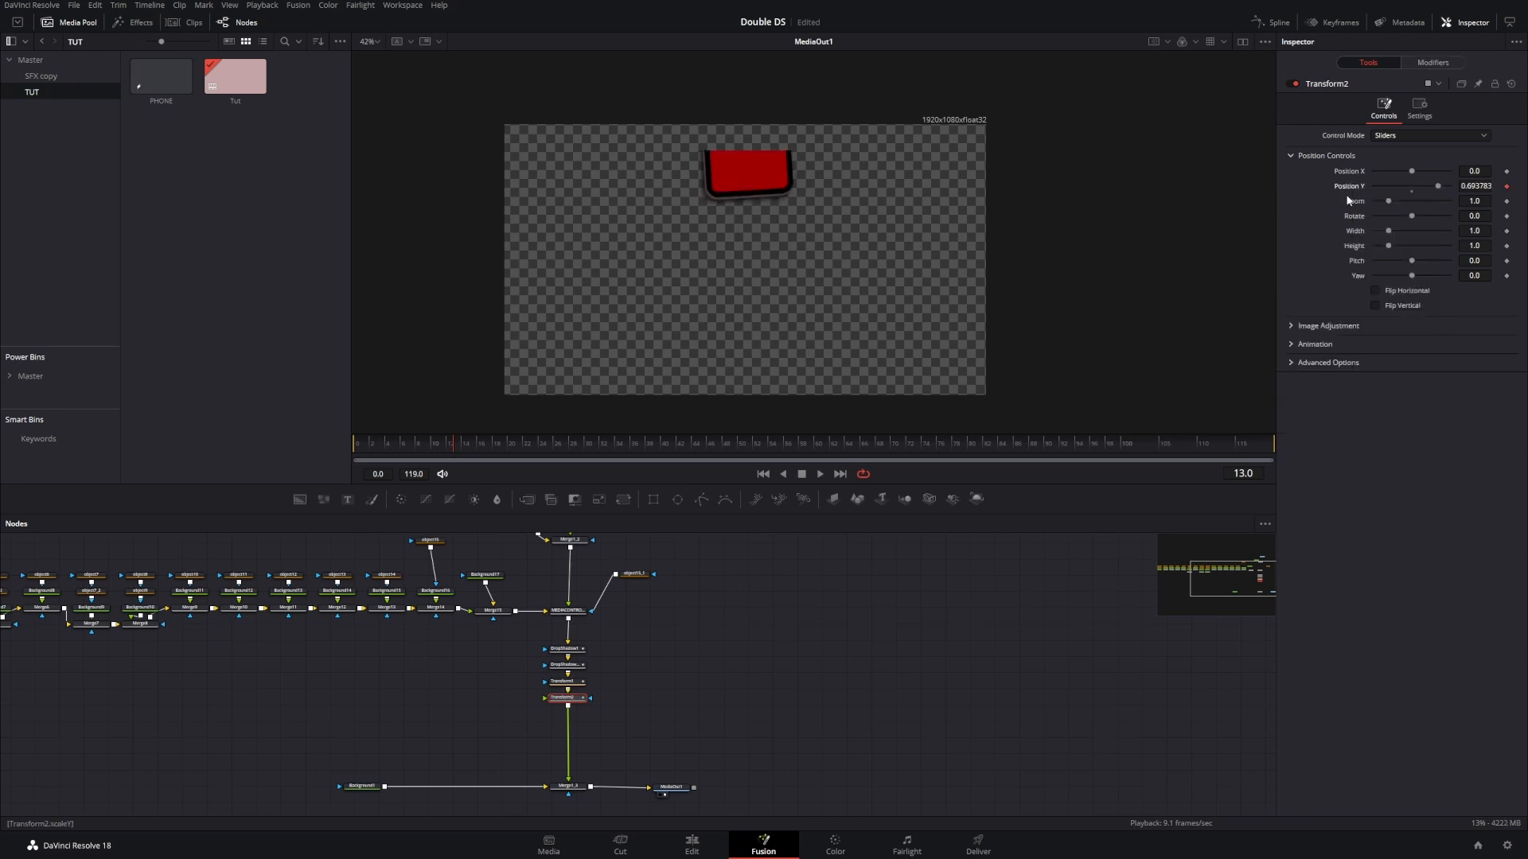
Step: Set the Shake modifier's Maximum to 0.047 and Smoothness to 16.73, keeping Minimum at 0.0, and play the motion
click(1421, 63)
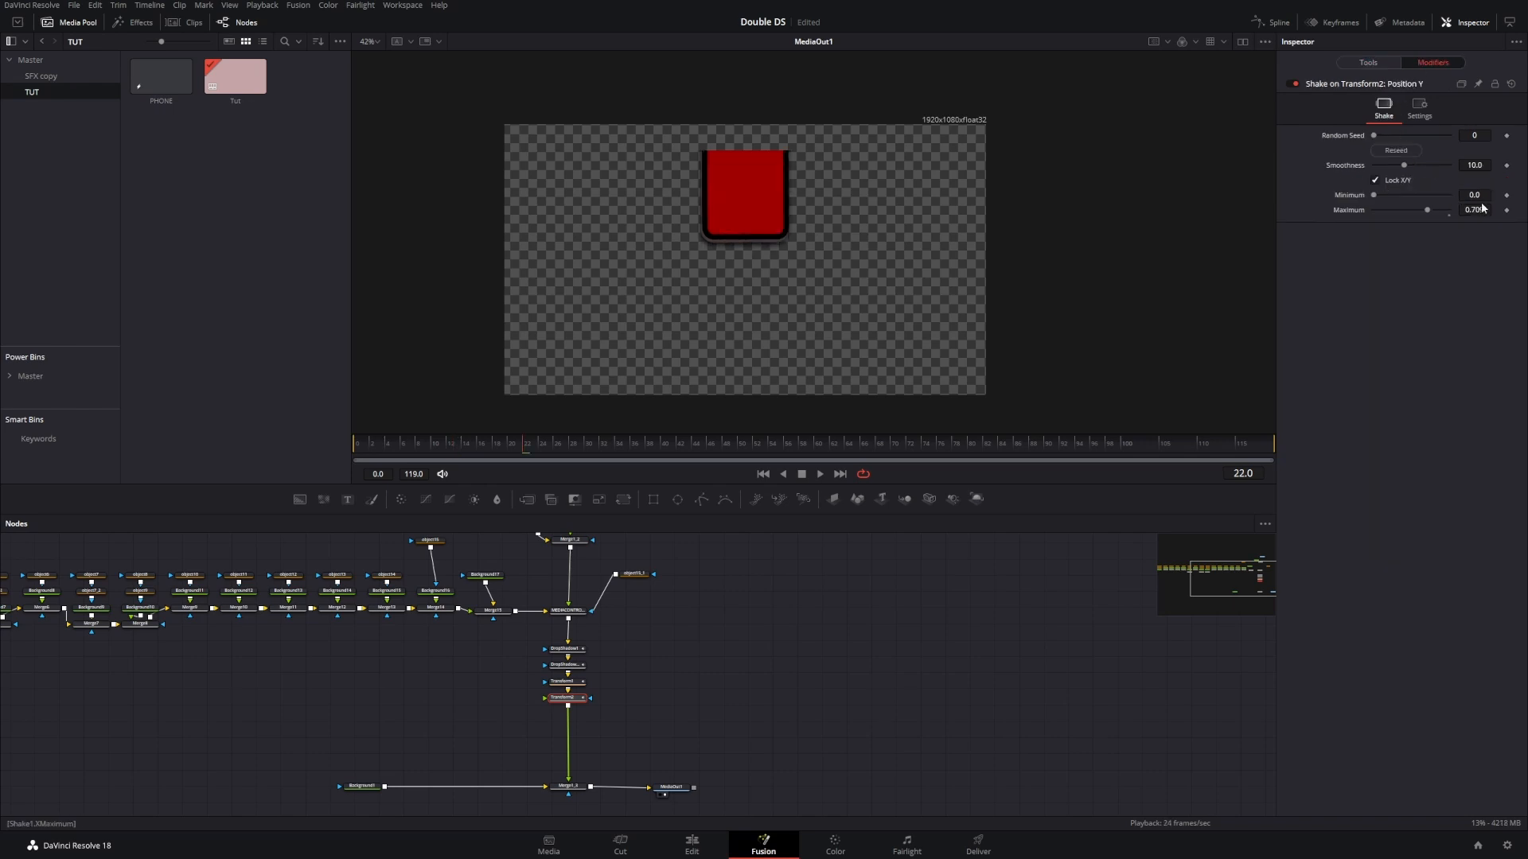
drag(1477, 210, 1098, 268)
double_click(1357, 211)
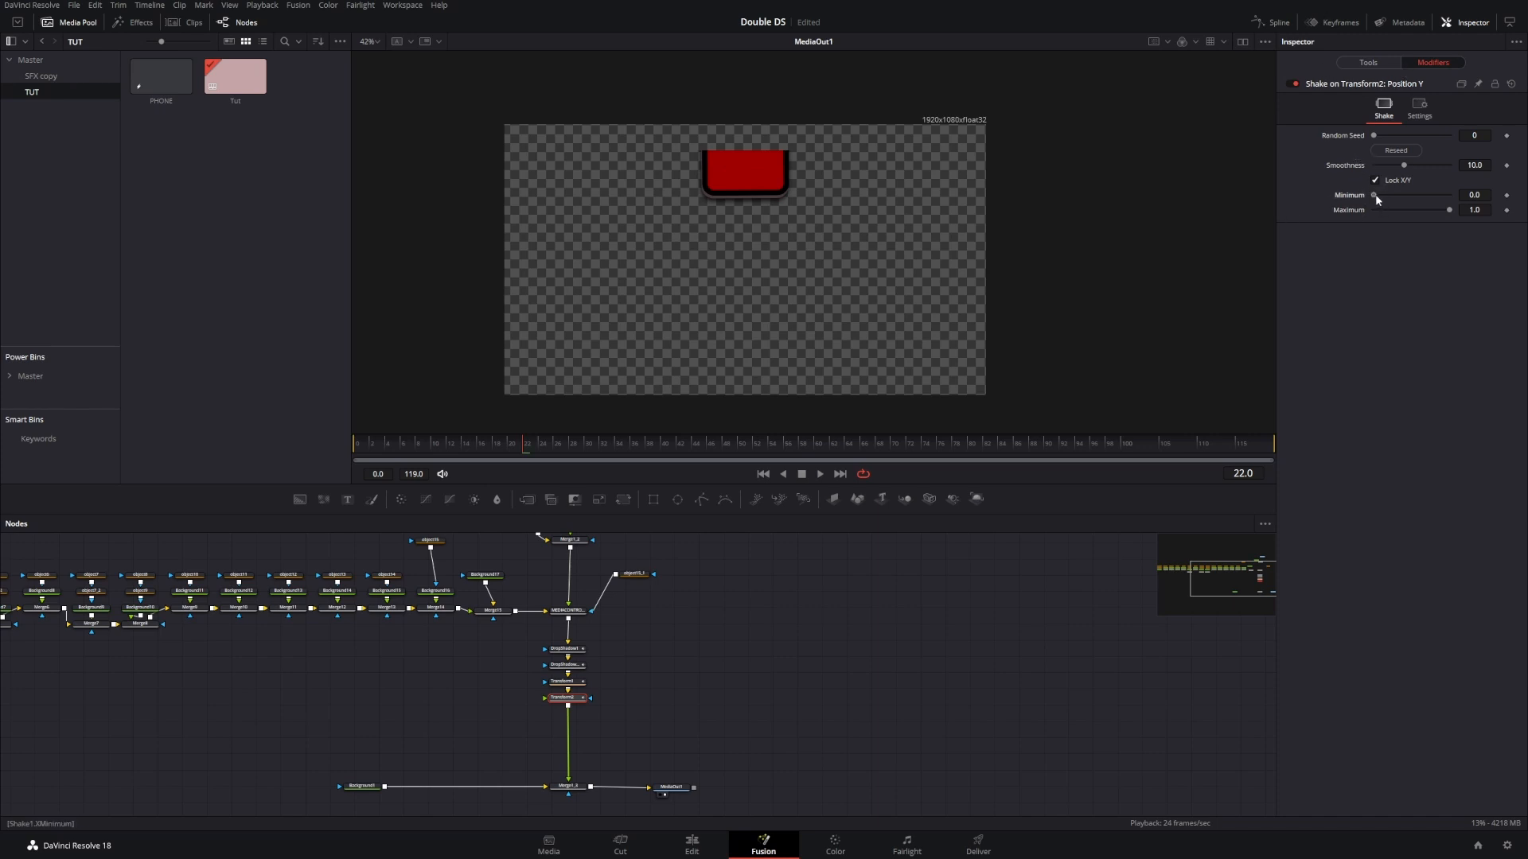
drag(1375, 196, 1389, 196)
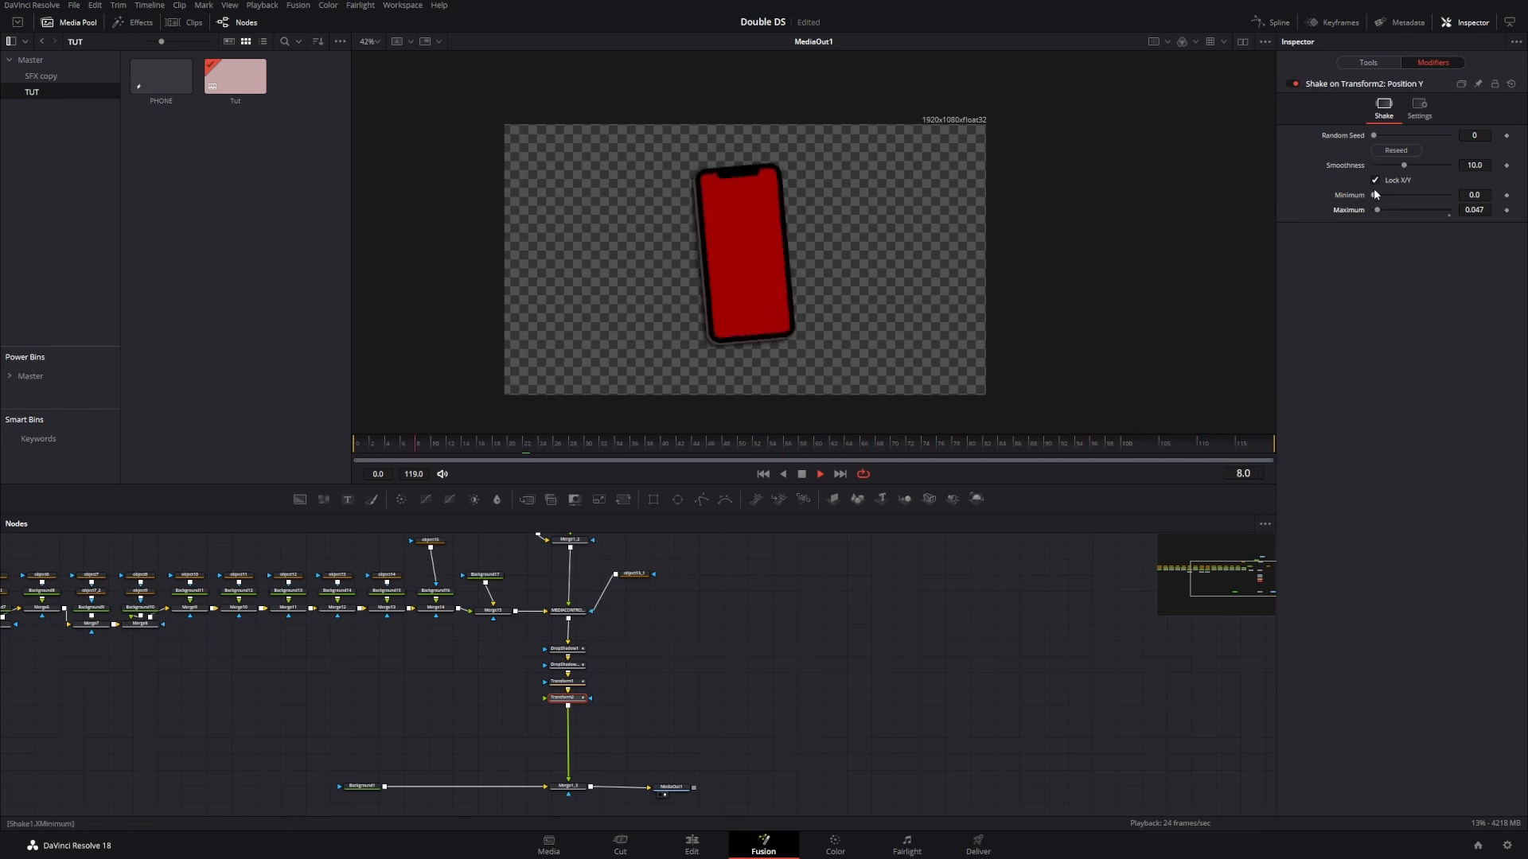
drag(1403, 166, 1425, 165)
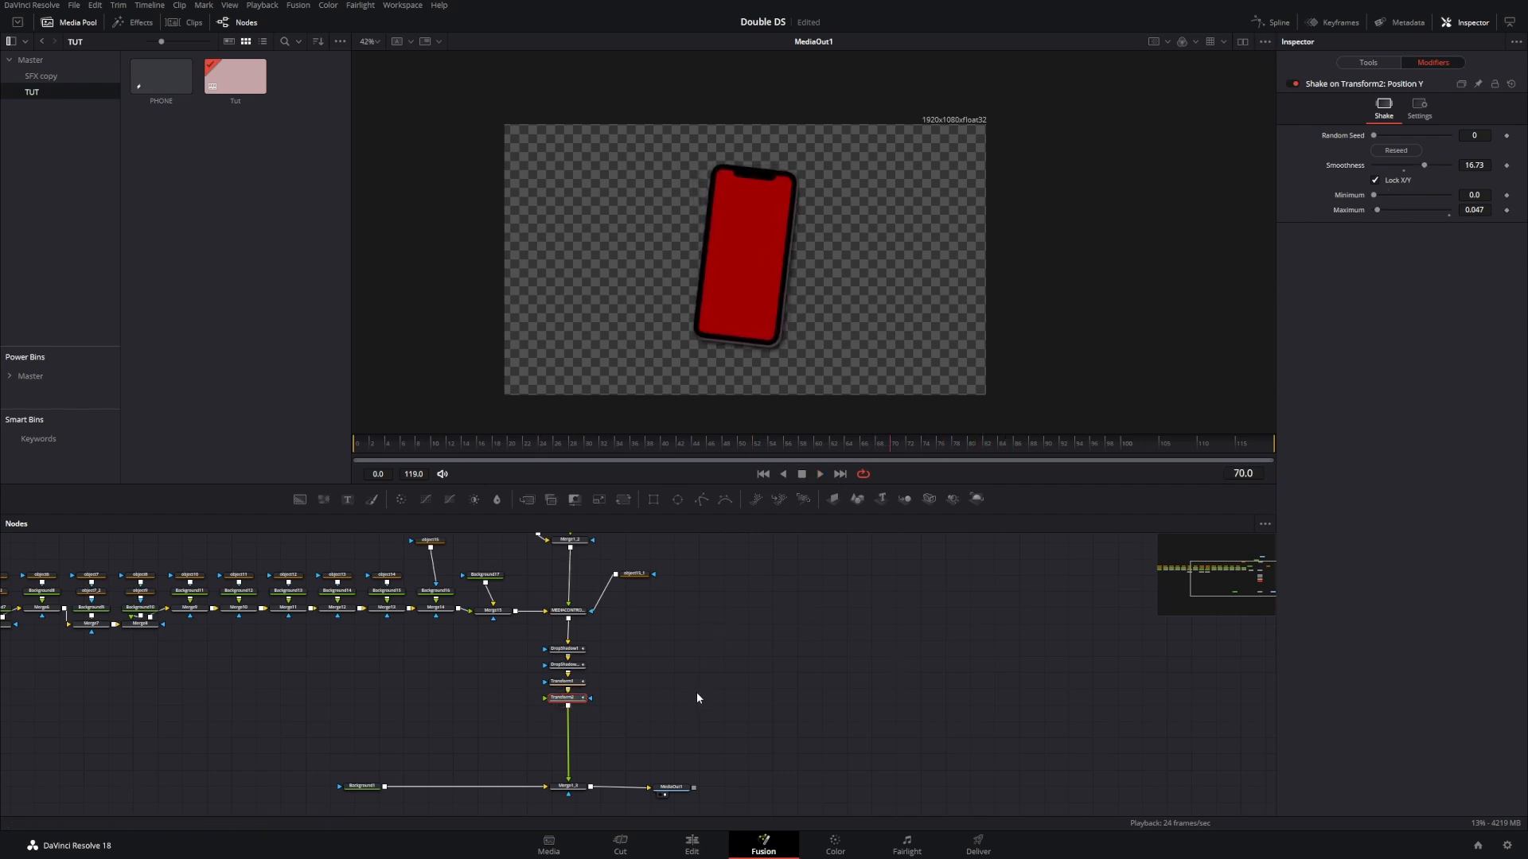
Step: Pull Transform2 out of the node chain and add a new Transform effect without the Xf suffix after Transform1
drag(575, 703, 642, 701)
click(565, 681)
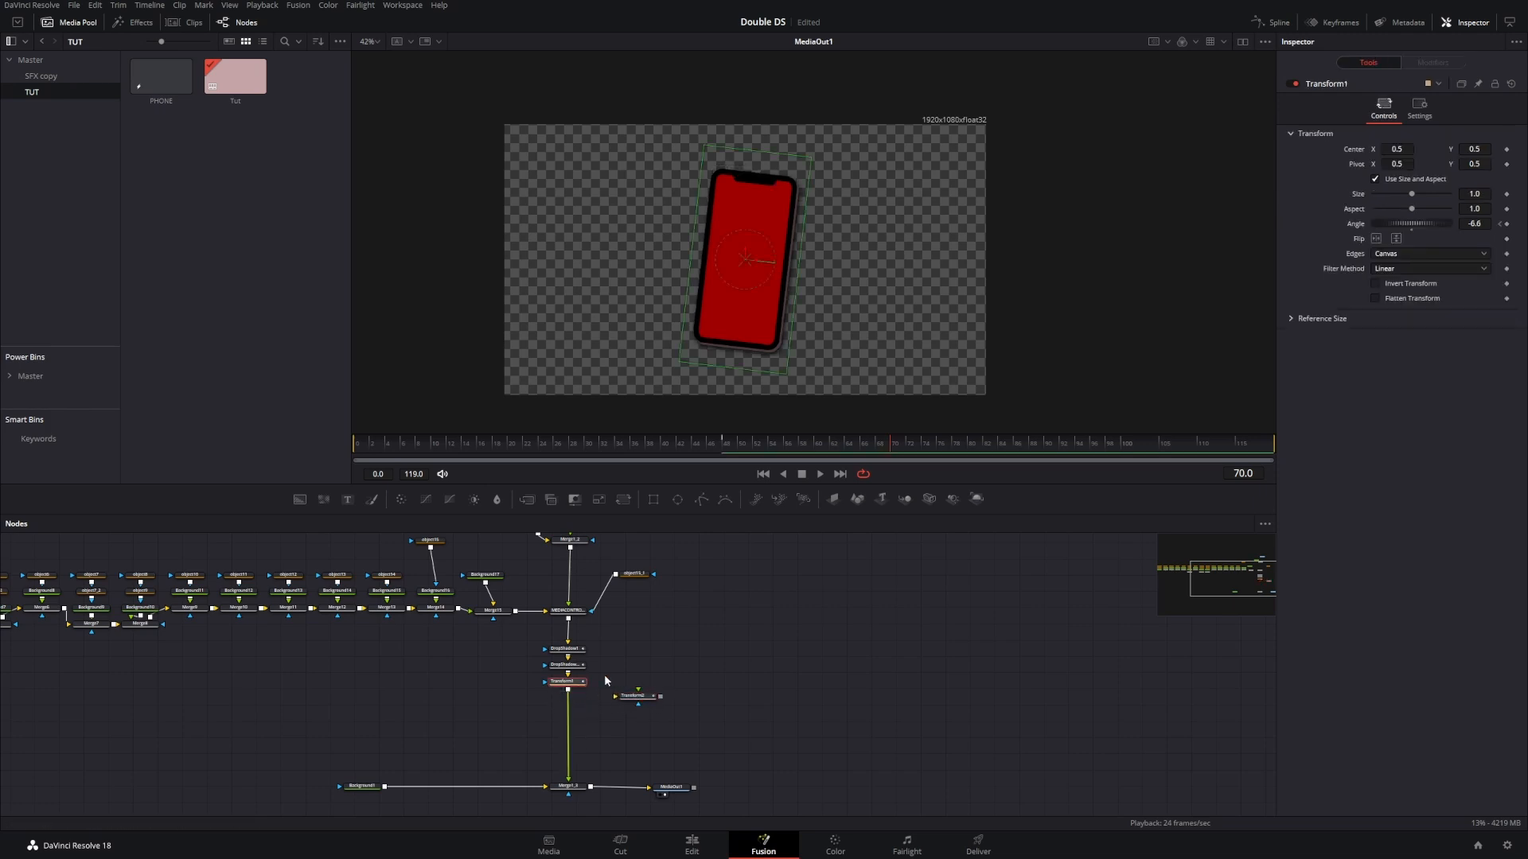
key(shift+space)
text(TRANS)
key(Down)
key(Return)
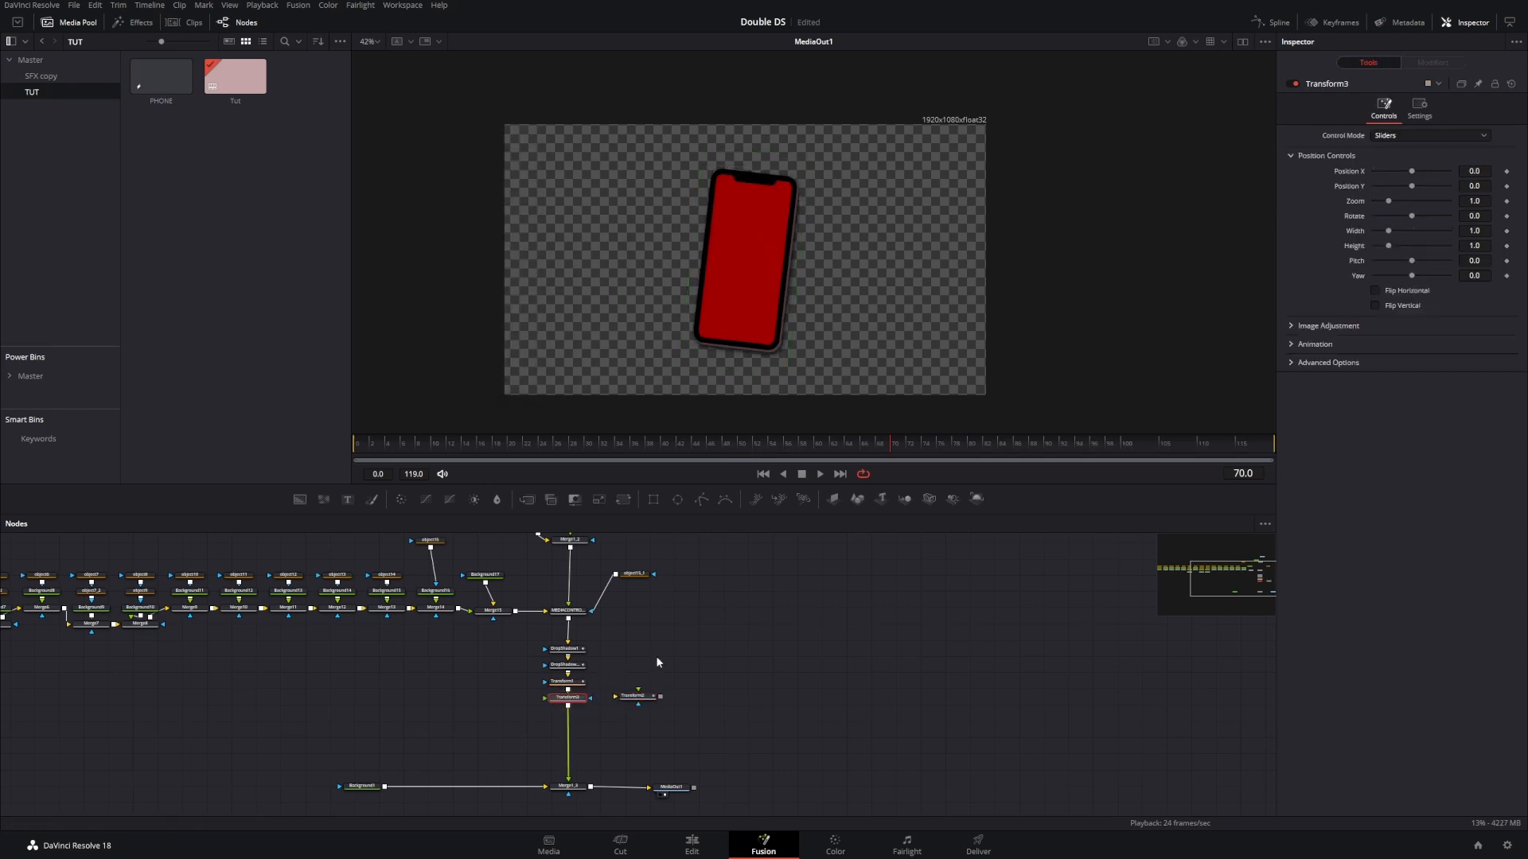
Step: Keyframe Transform3's Position Y at 0.0 on frame 0 and 0.0224 on frame 24
click(355, 446)
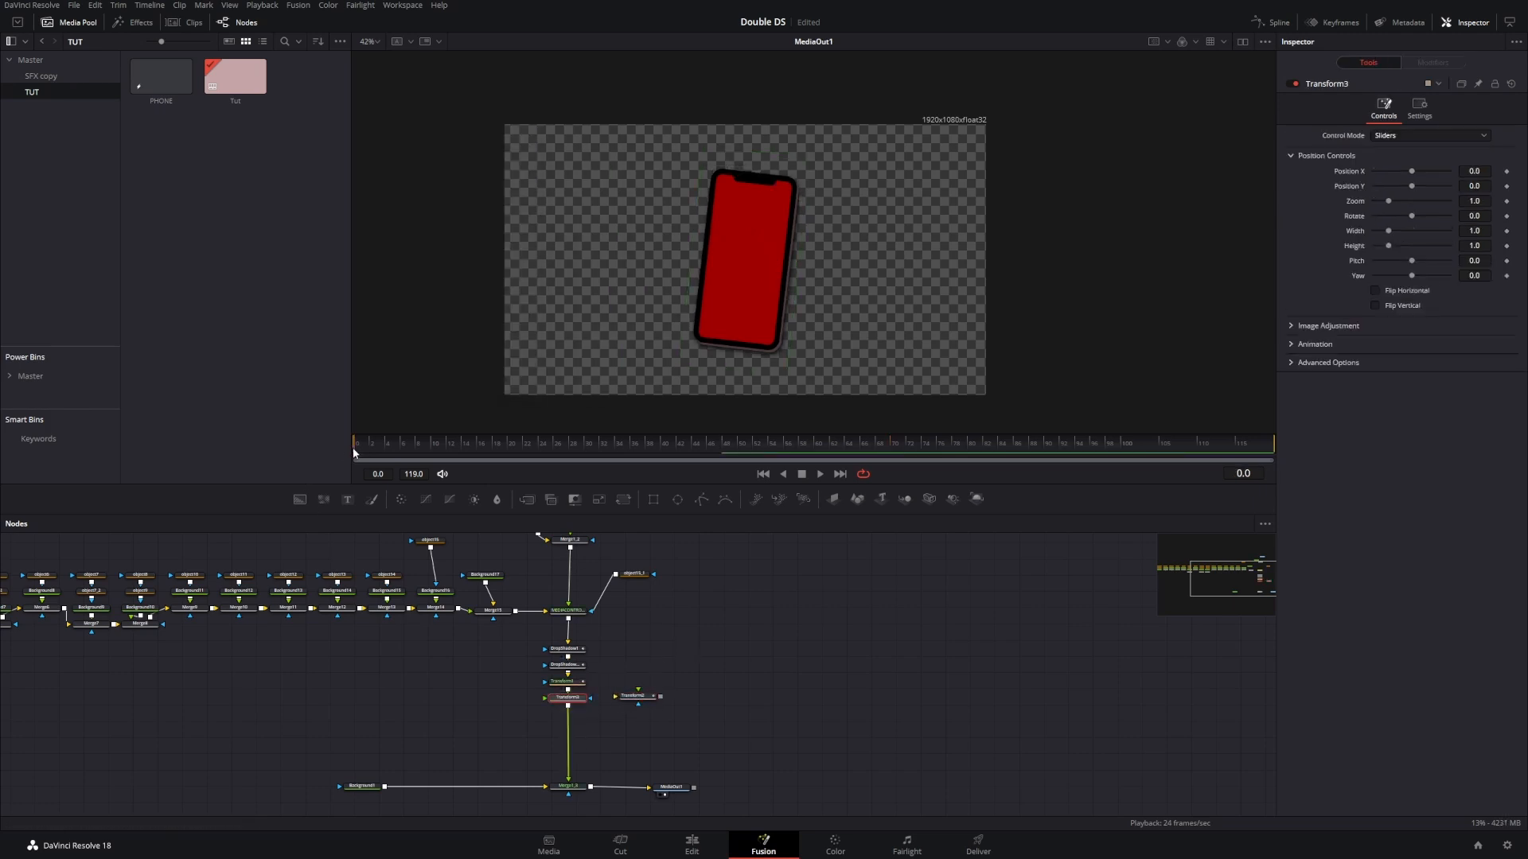
click(1506, 187)
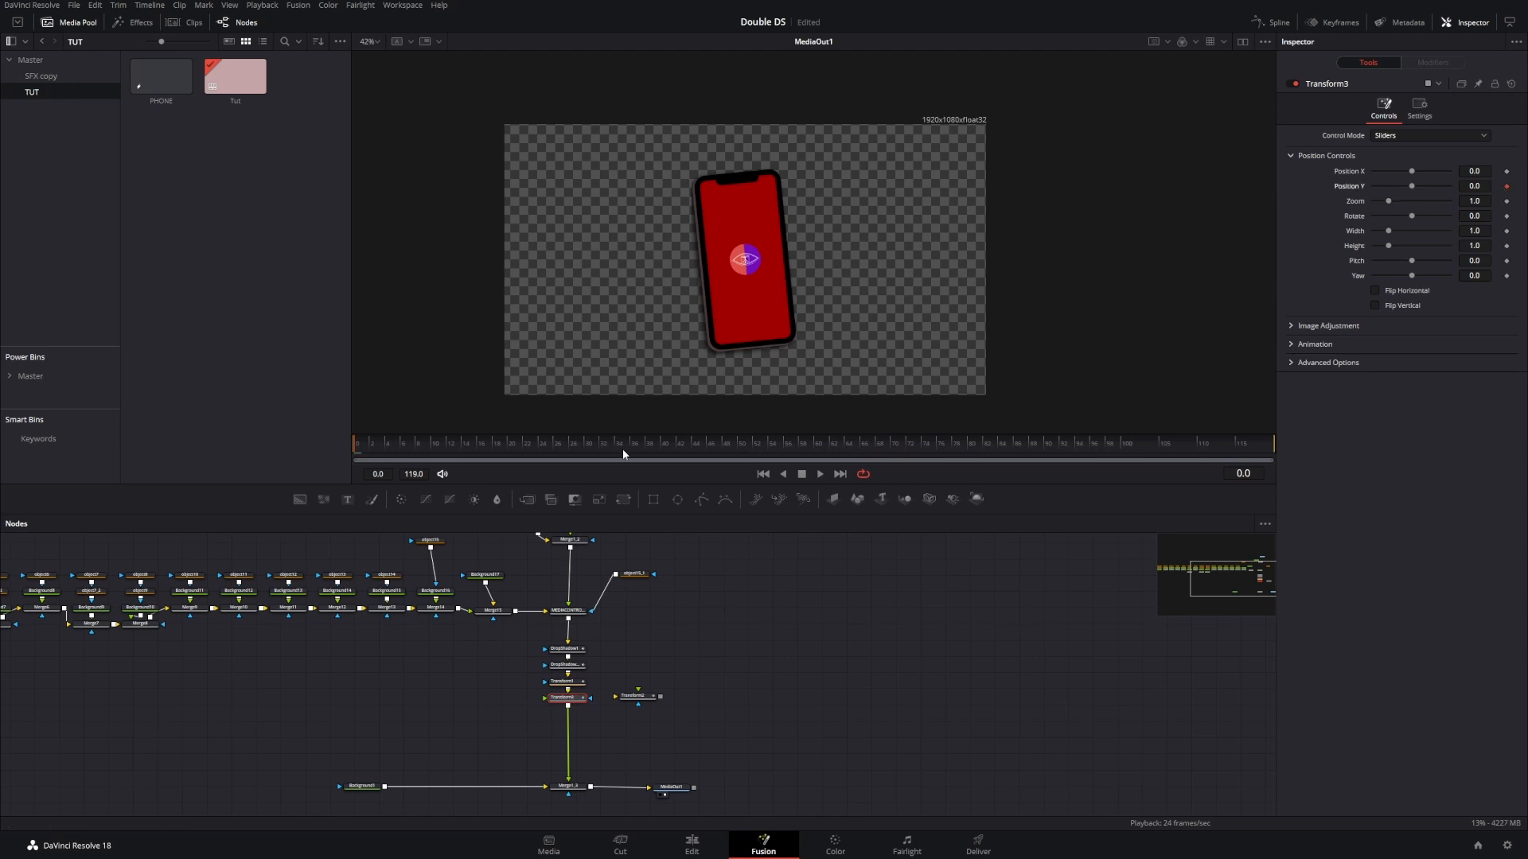
click(542, 446)
drag(1477, 189, 1506, 190)
Step: Set the Position Y keyframes of Transform3 to ping-pong in the Spline editor and smooth them with flat handles
click(1276, 23)
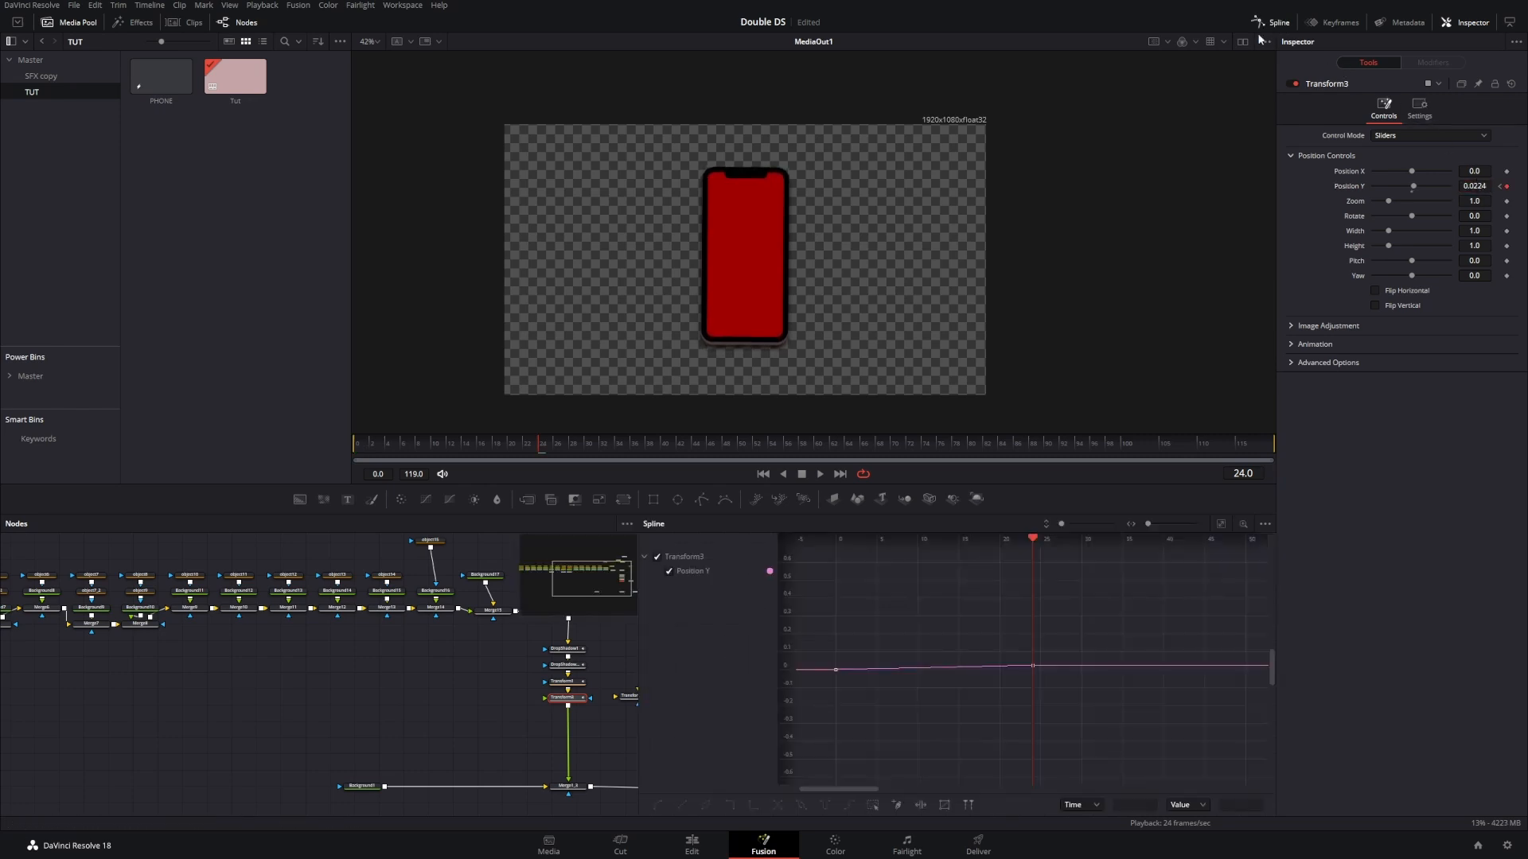
click(1220, 525)
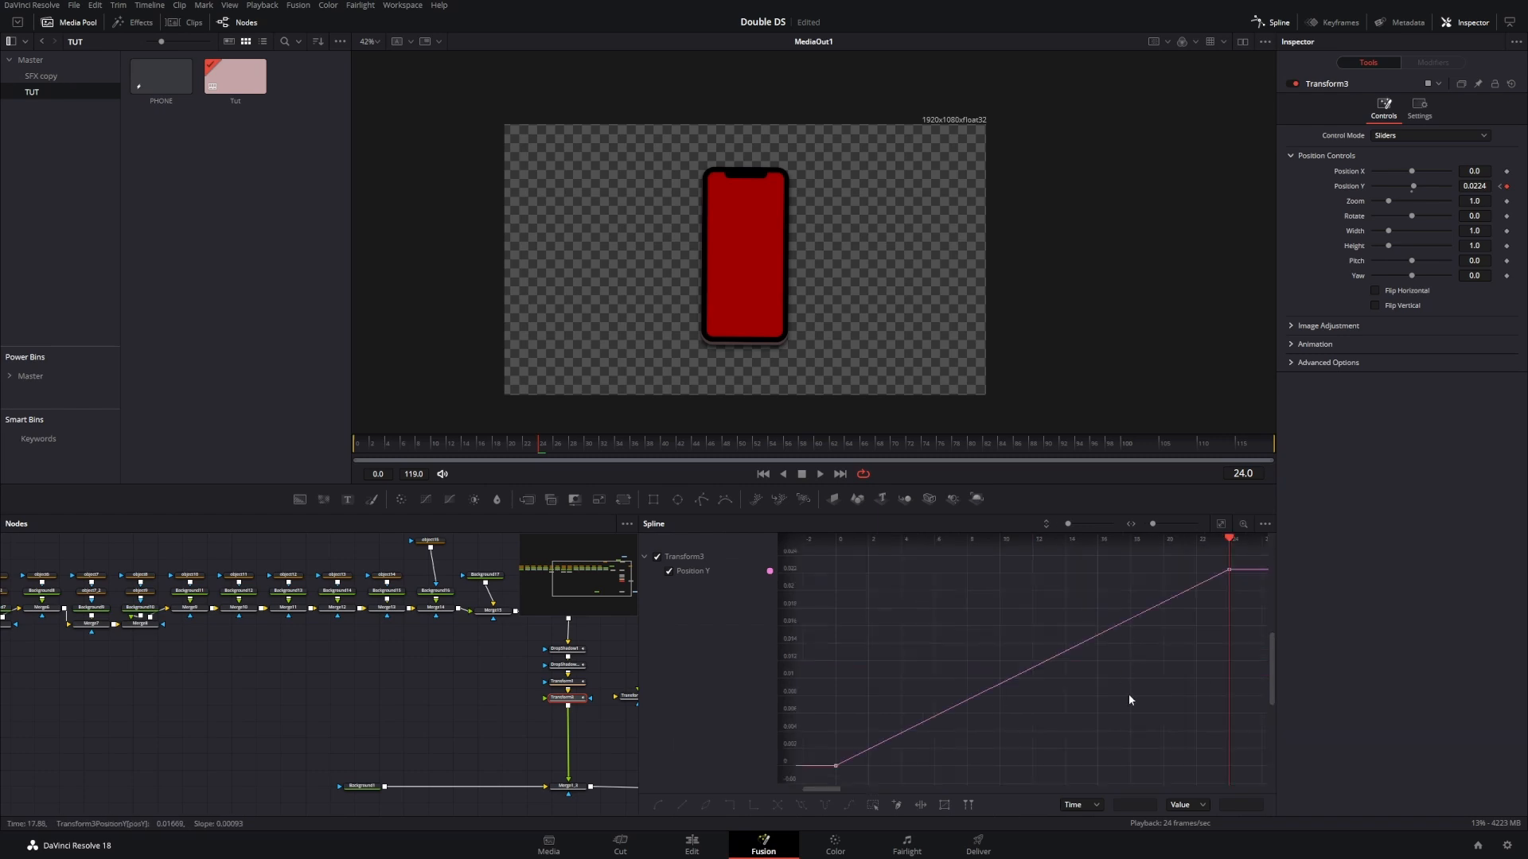
scroll(1129, 694, down, 3)
drag(1129, 694, 1071, 696)
drag(1161, 588, 892, 762)
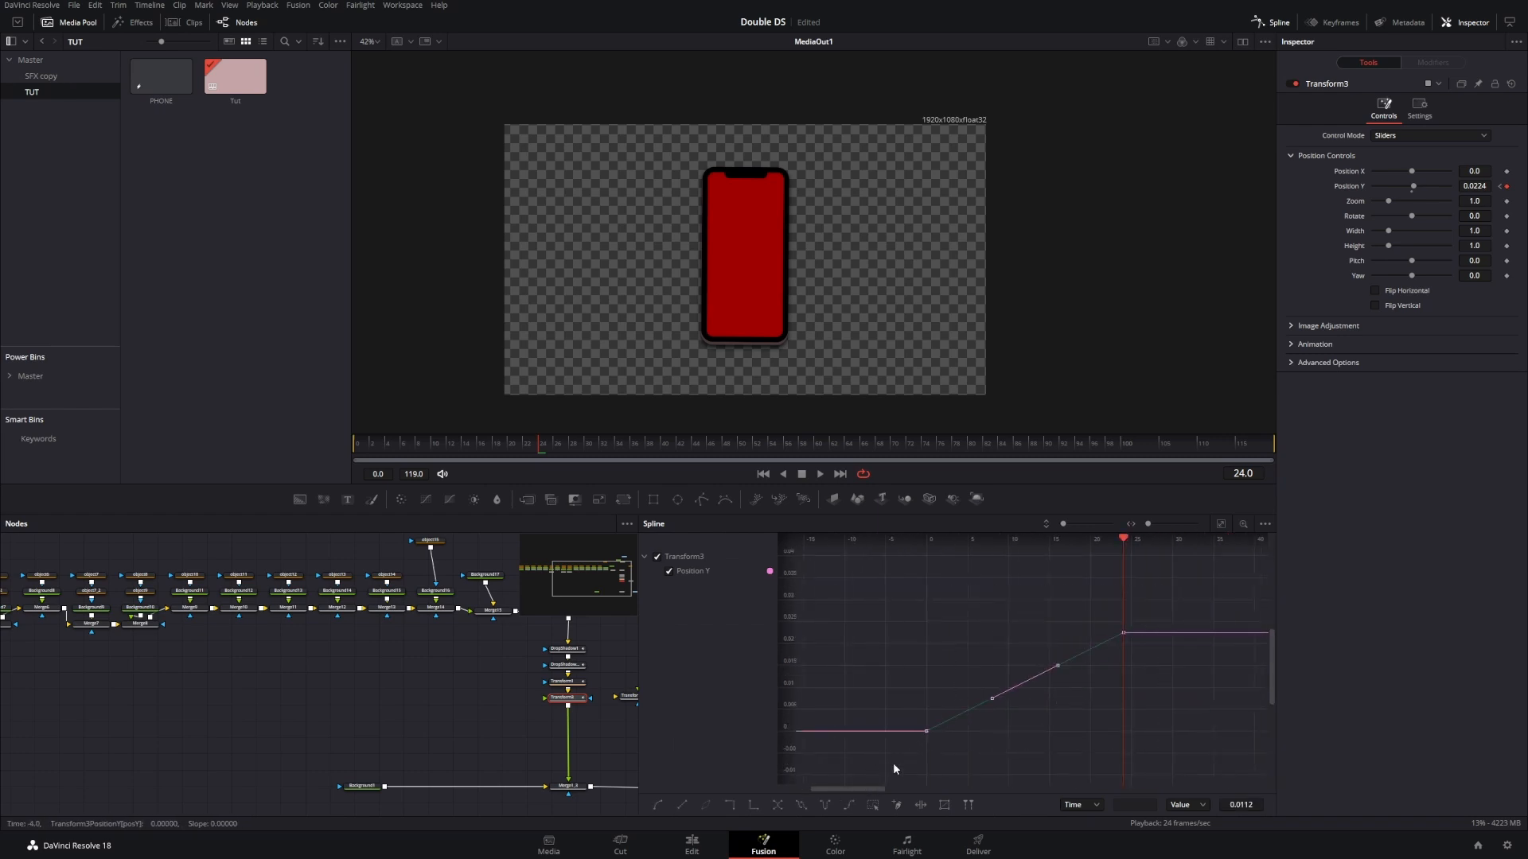
click(828, 805)
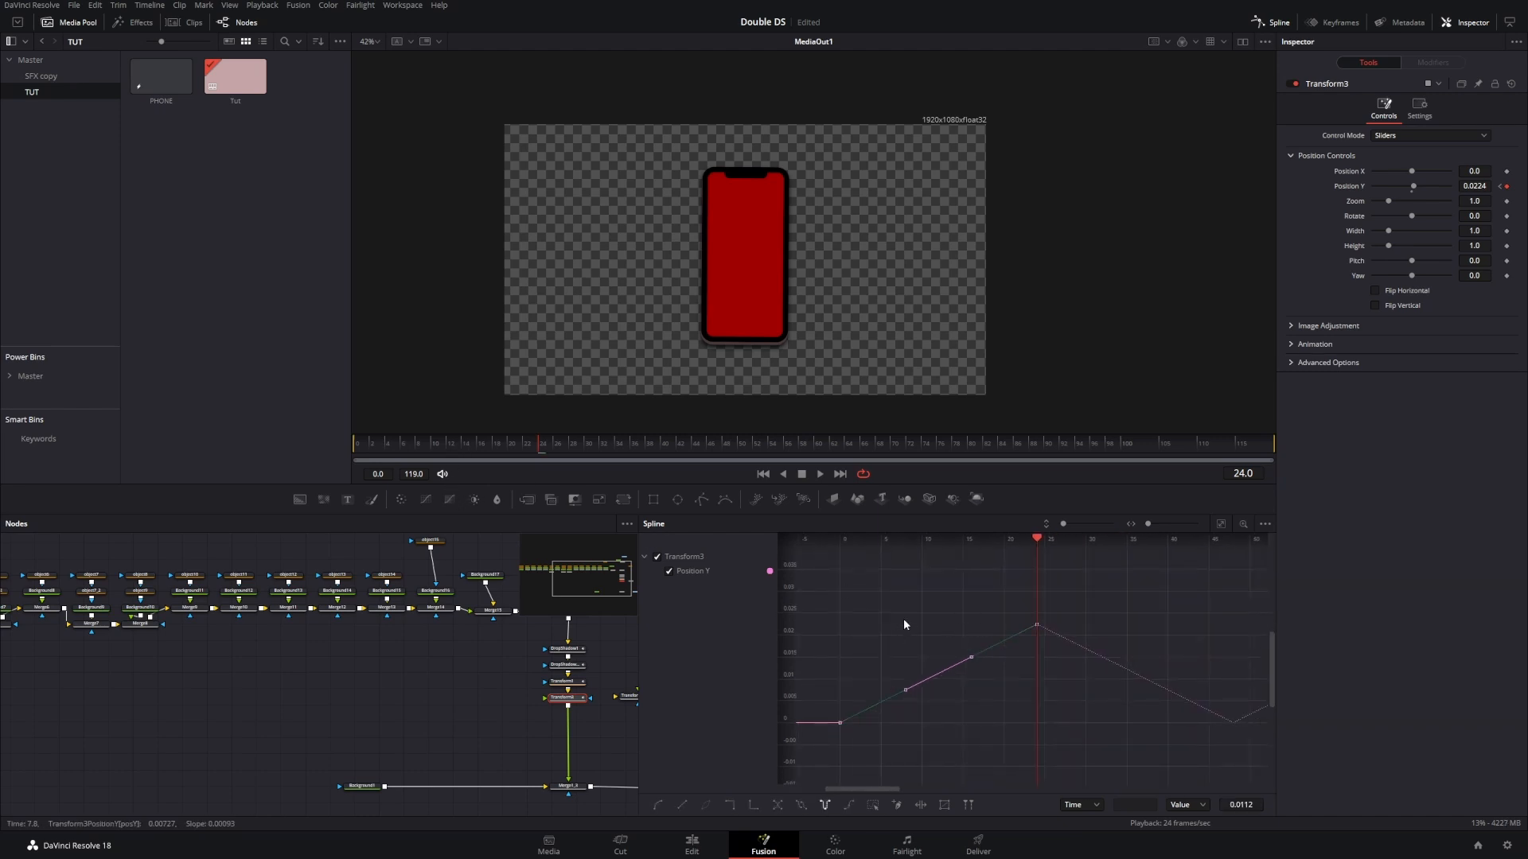
key(s)
Step: Play the looping vertical motion from frame 0, close the Spline editor and scrub back to the start
key(Home)
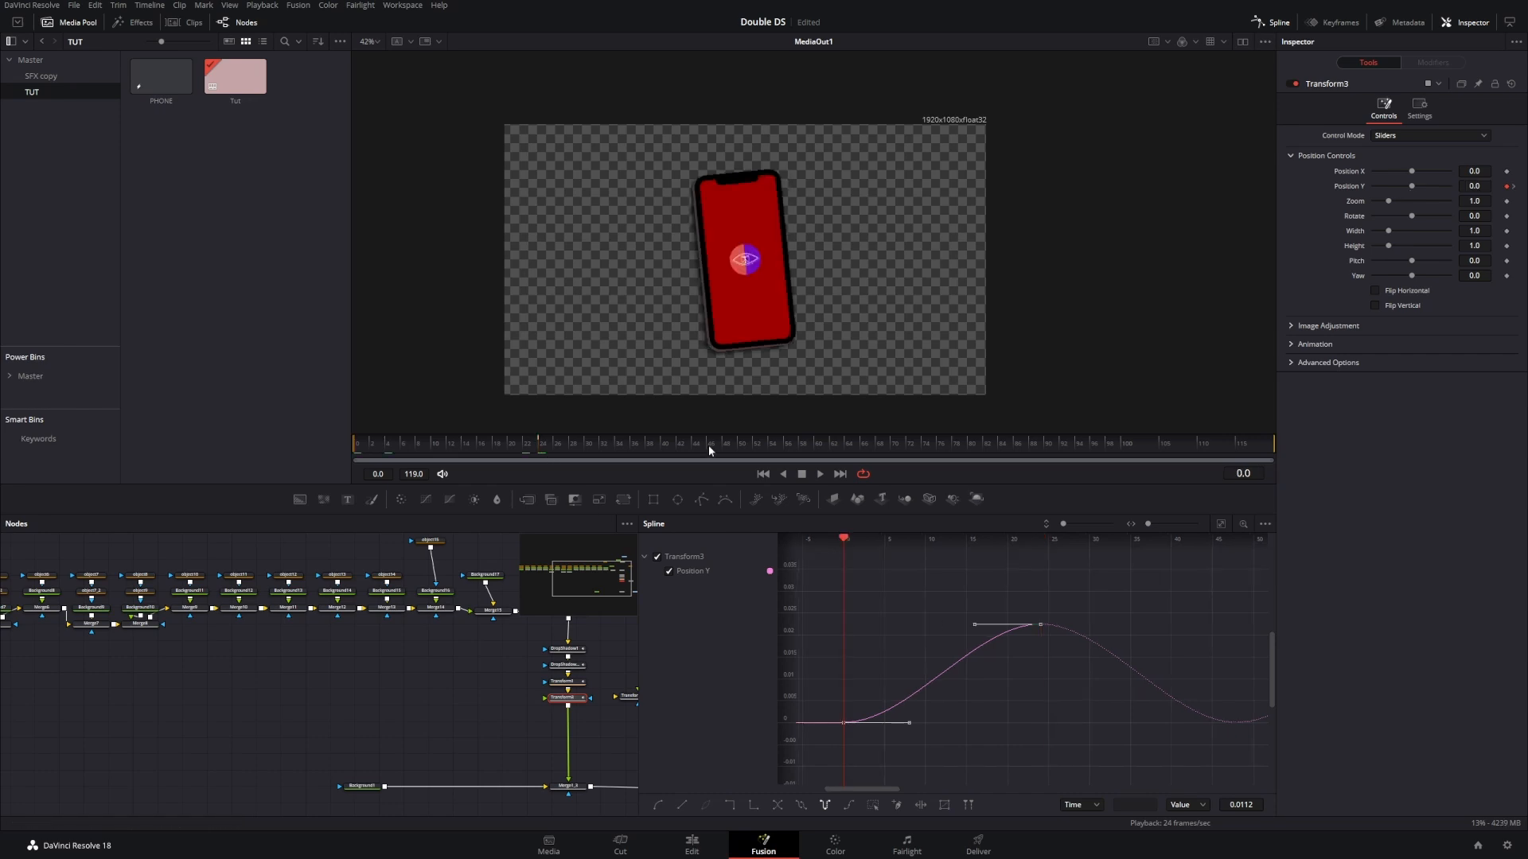
key(space)
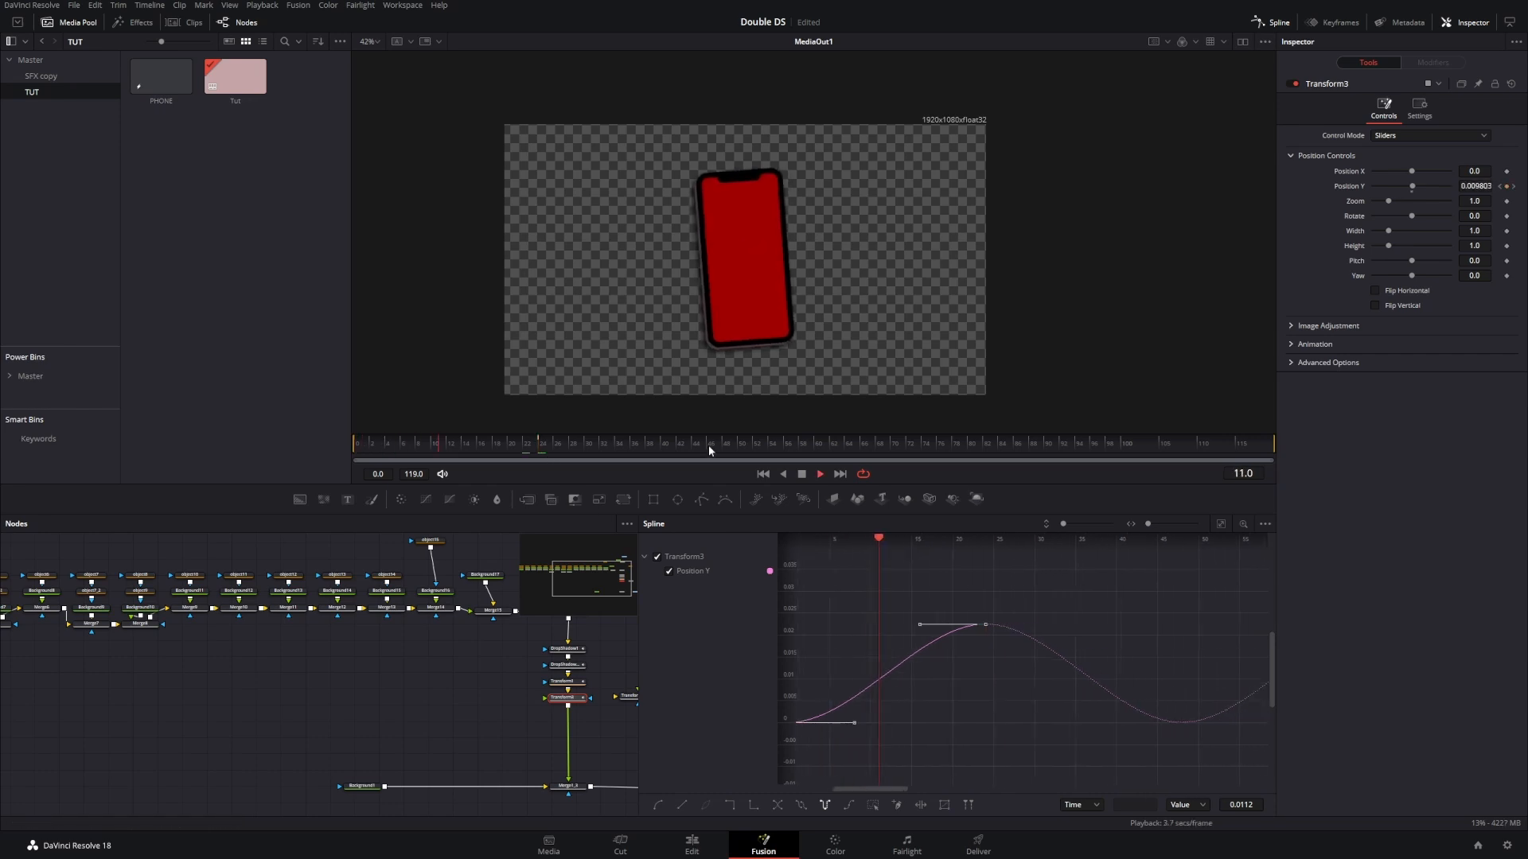
click(1273, 23)
key(space)
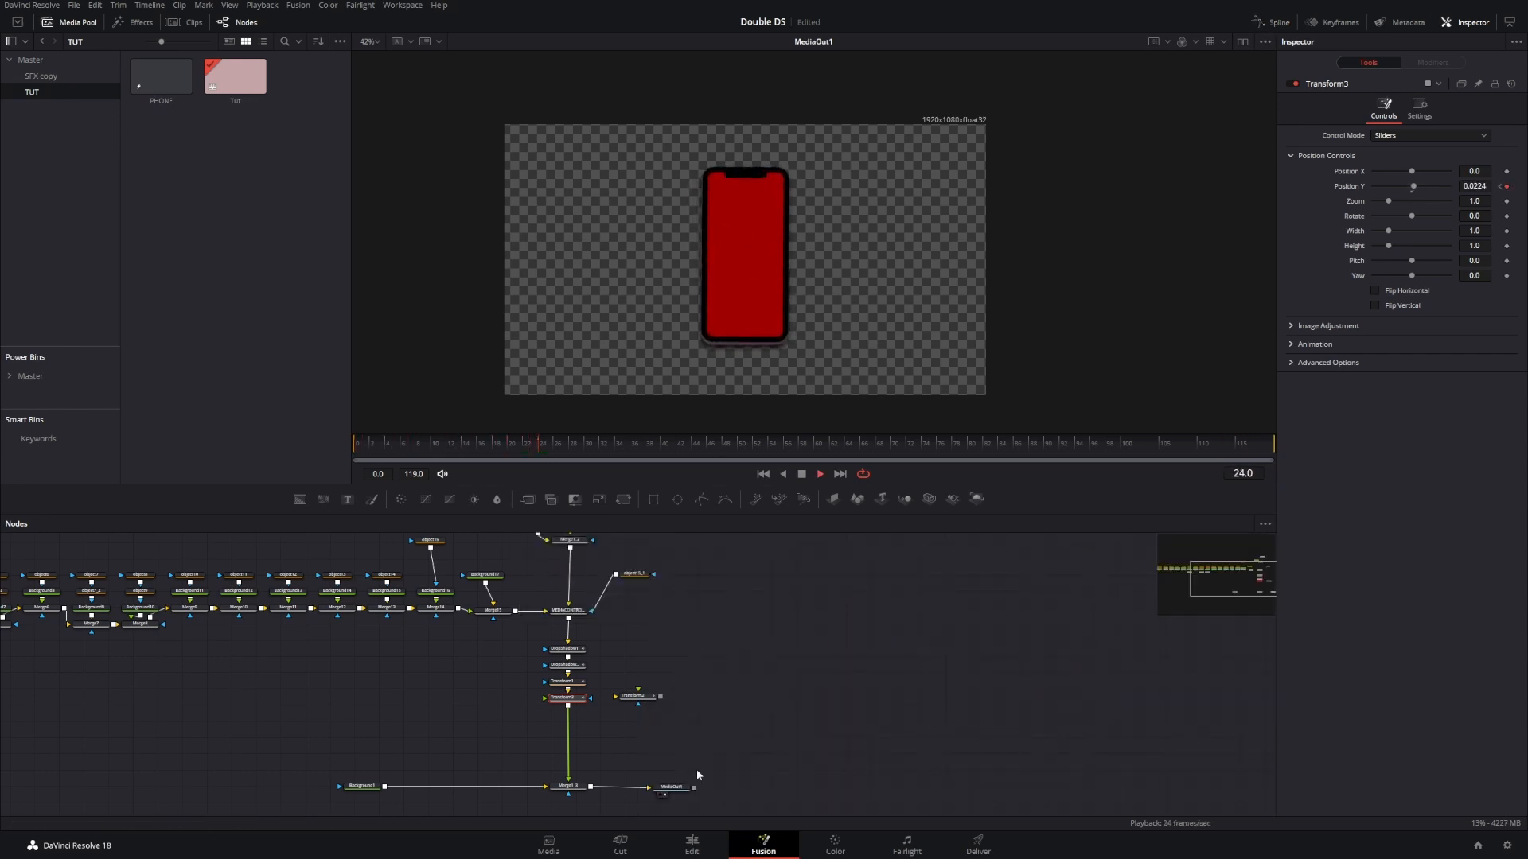
scroll(696, 768, up, 3)
drag(748, 703, 771, 632)
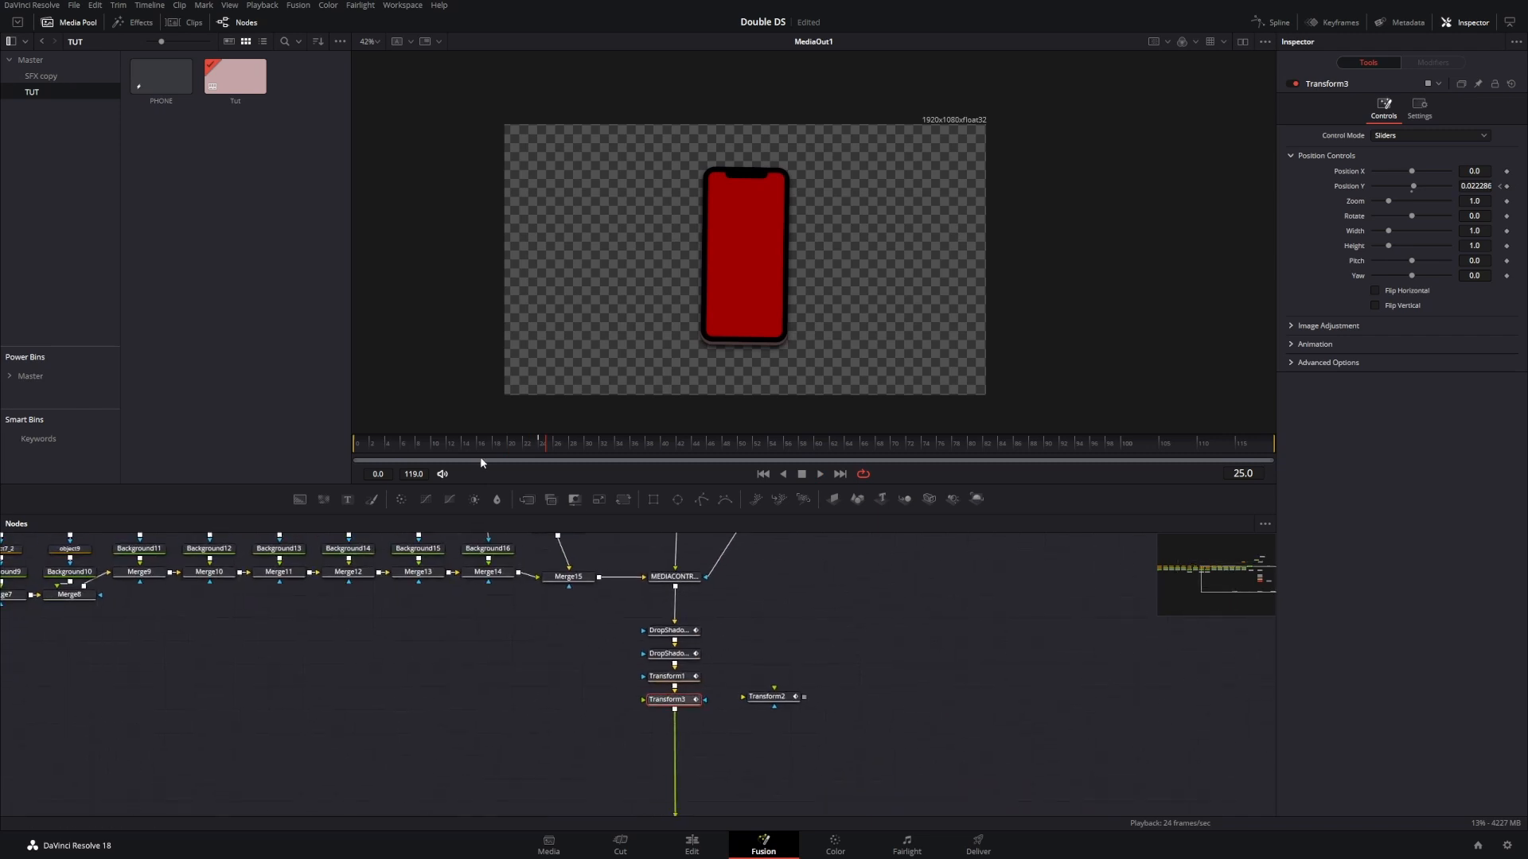
drag(581, 436, 582, 443)
drag(585, 450, 355, 490)
Step: Set the angle keyframes of both drop shadows and Transform1 to ping-pong together in the Spline editor
drag(732, 622, 649, 695)
click(1272, 21)
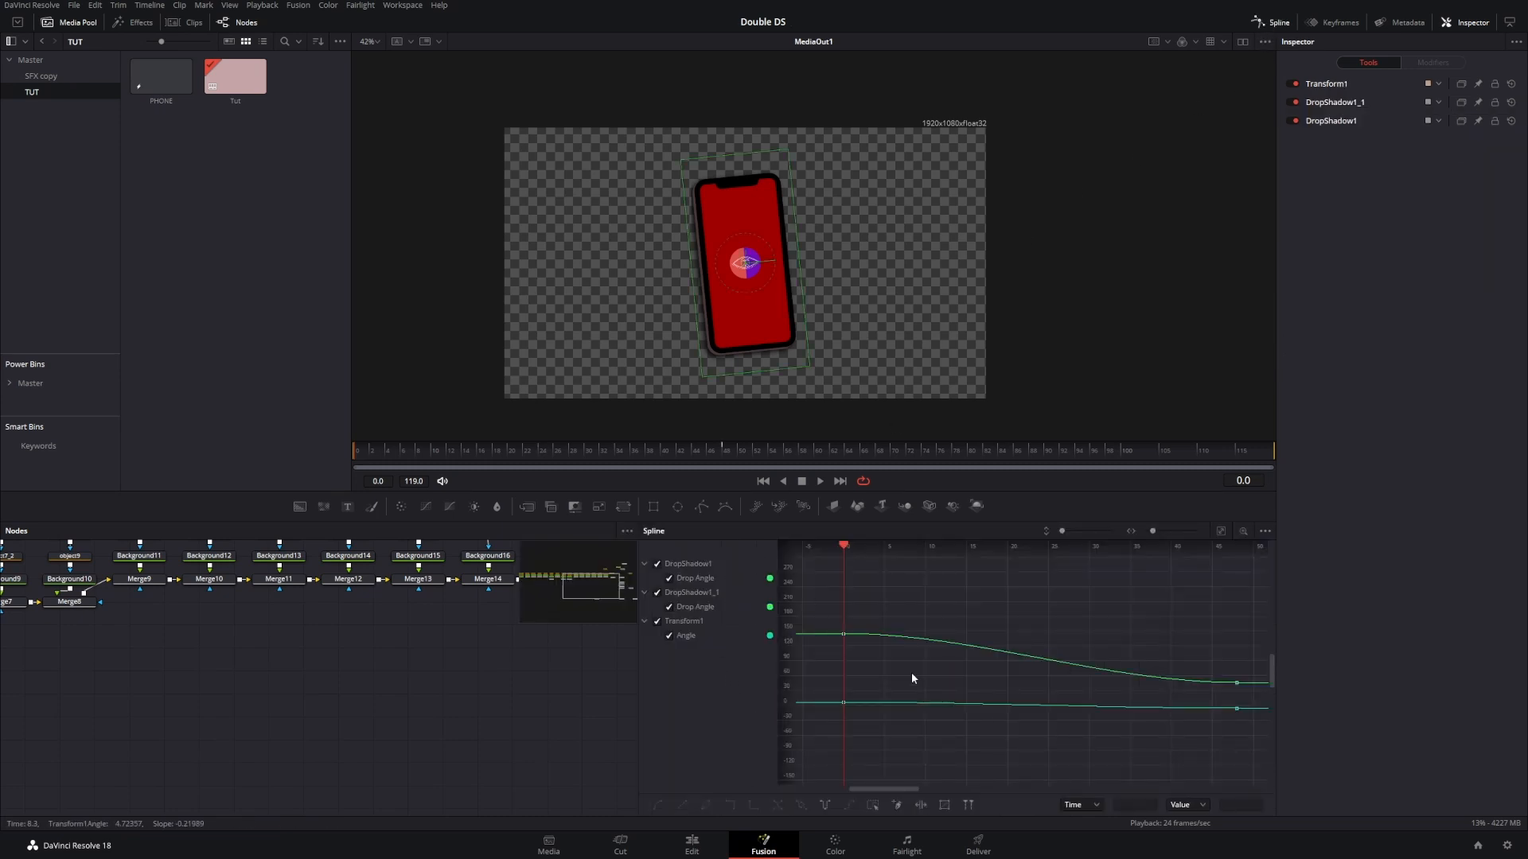
drag(508, 642, 153, 648)
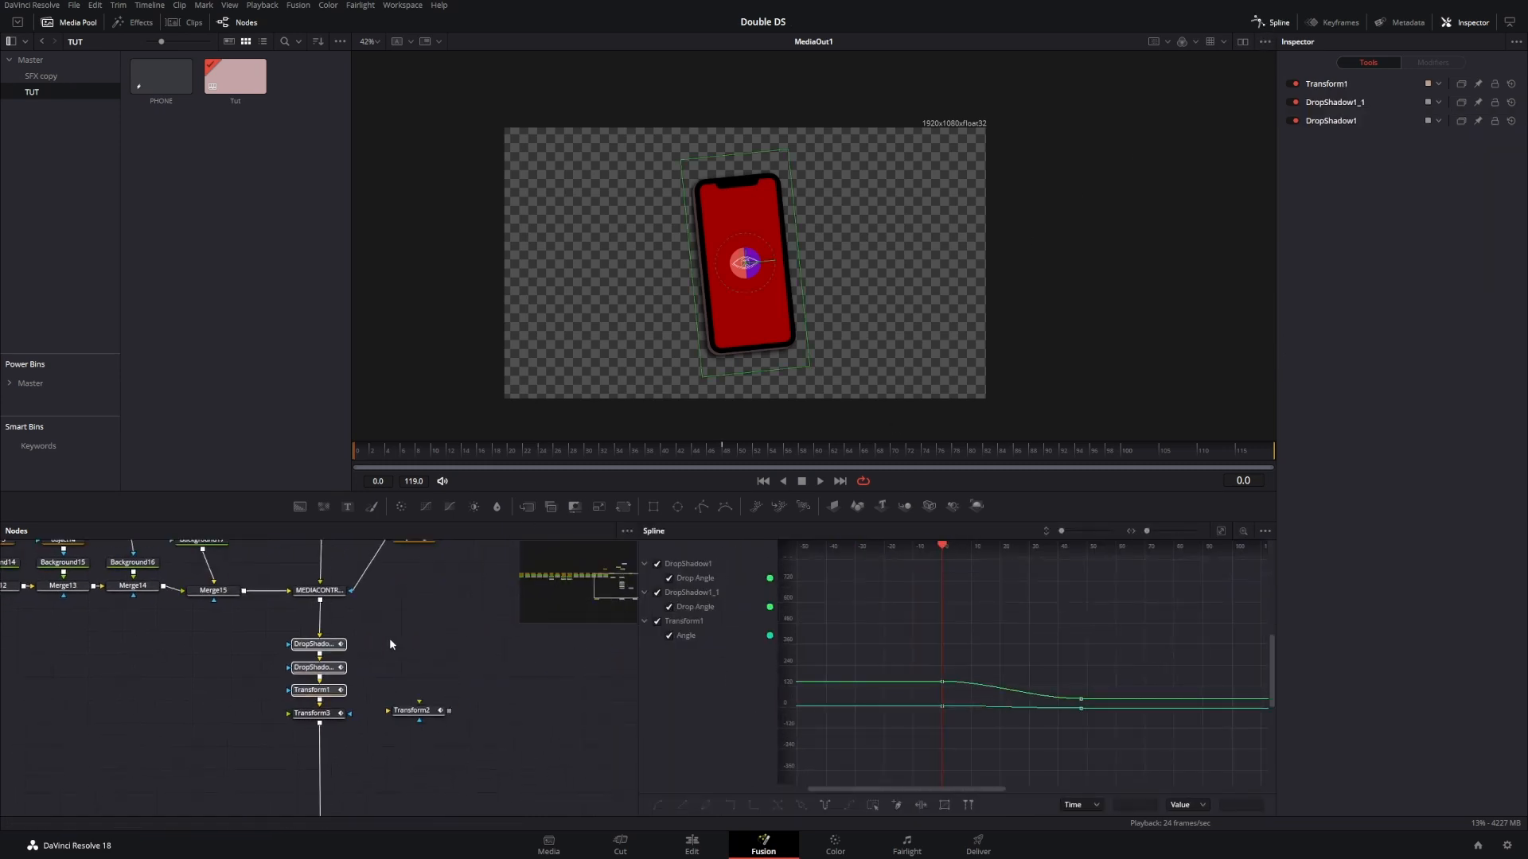
drag(1177, 623, 927, 720)
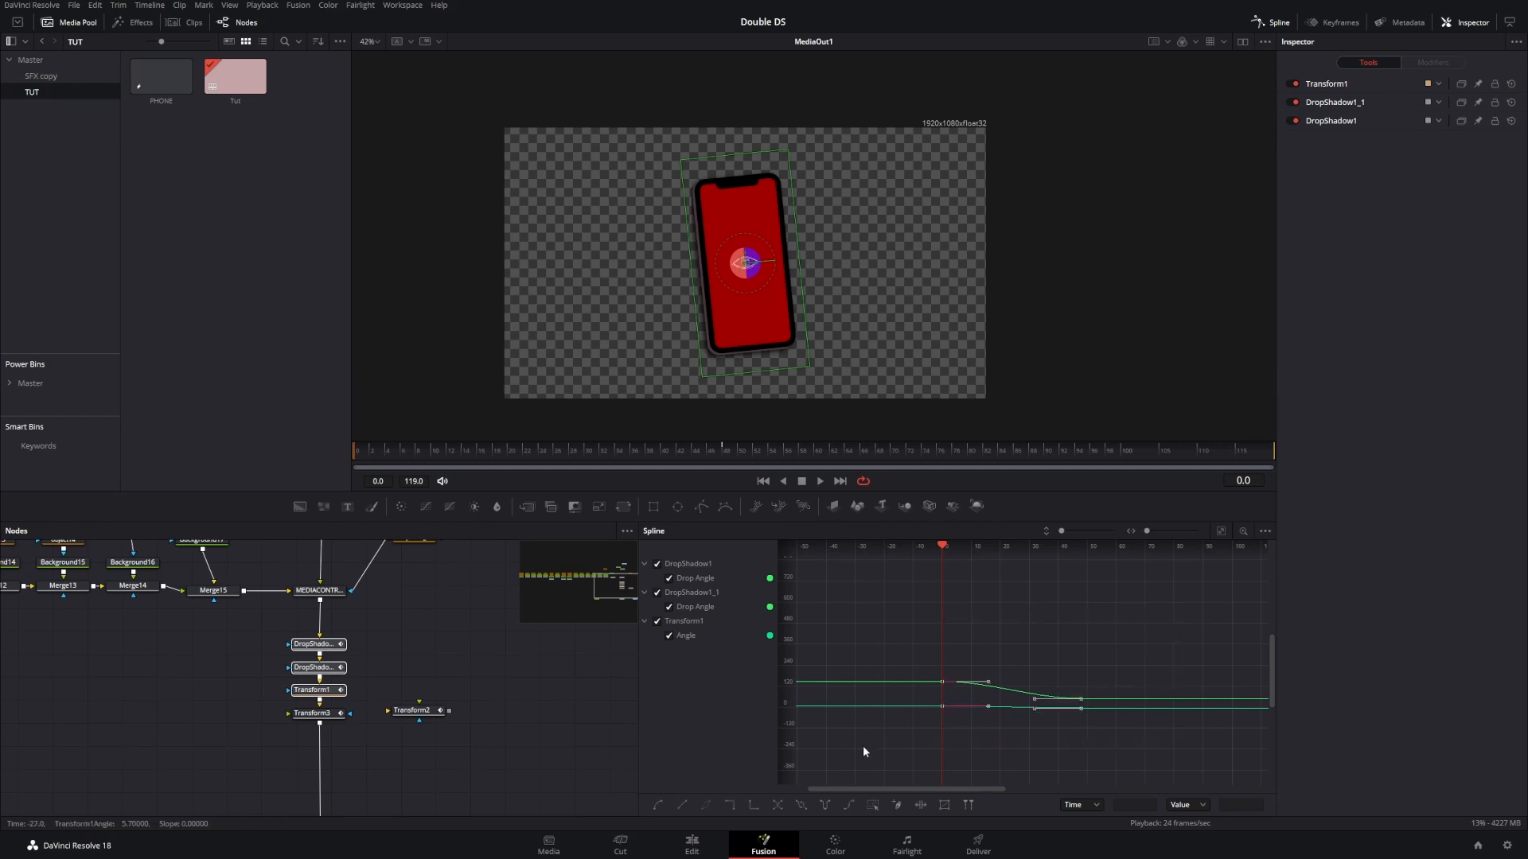
click(823, 805)
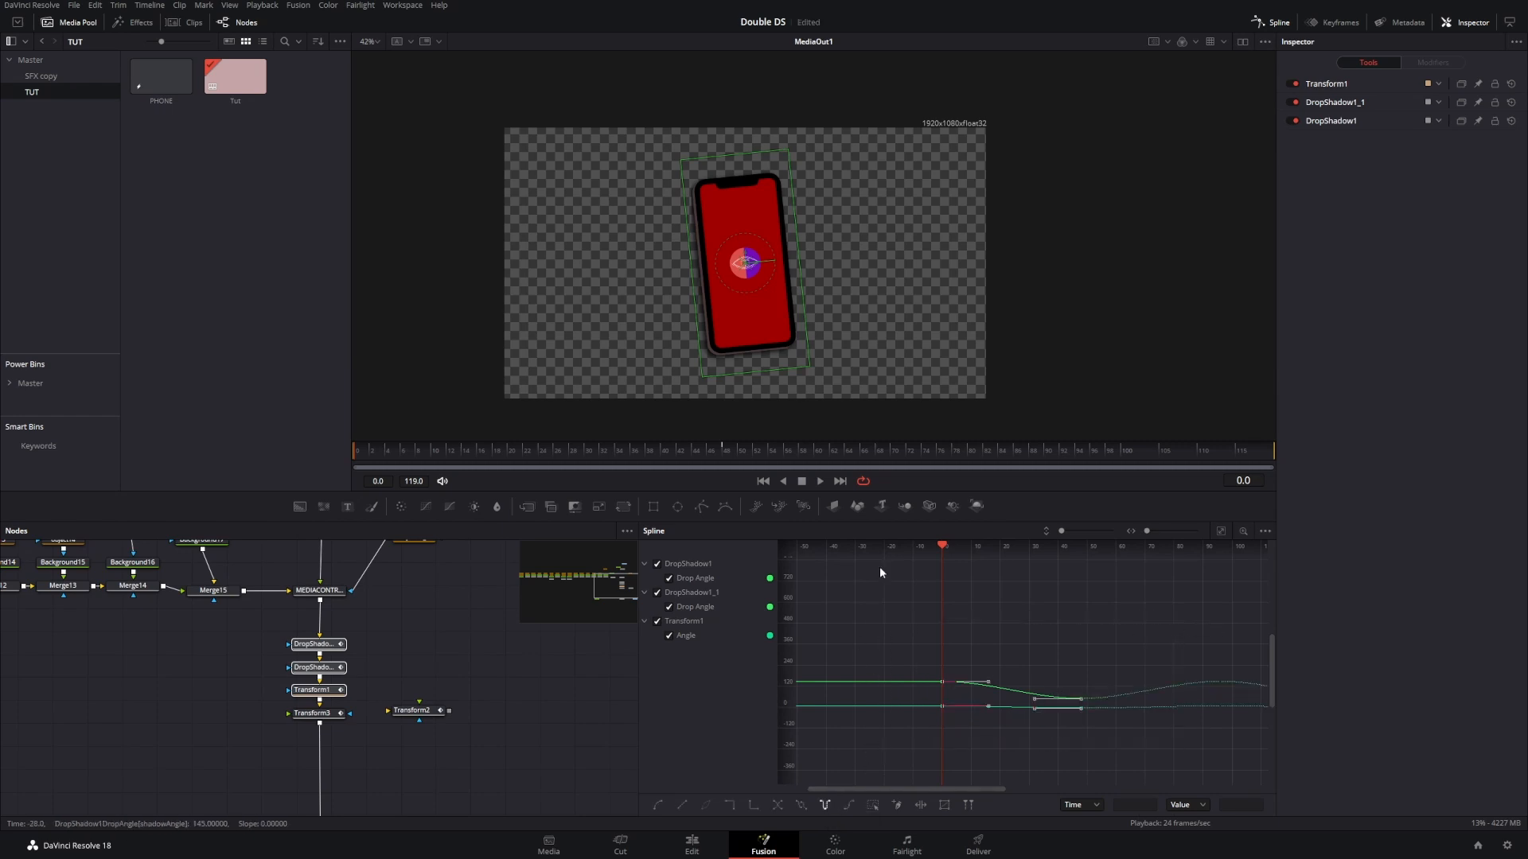
Step: Play the looping rotation and shadow animation, and close the Spline editor
key(space)
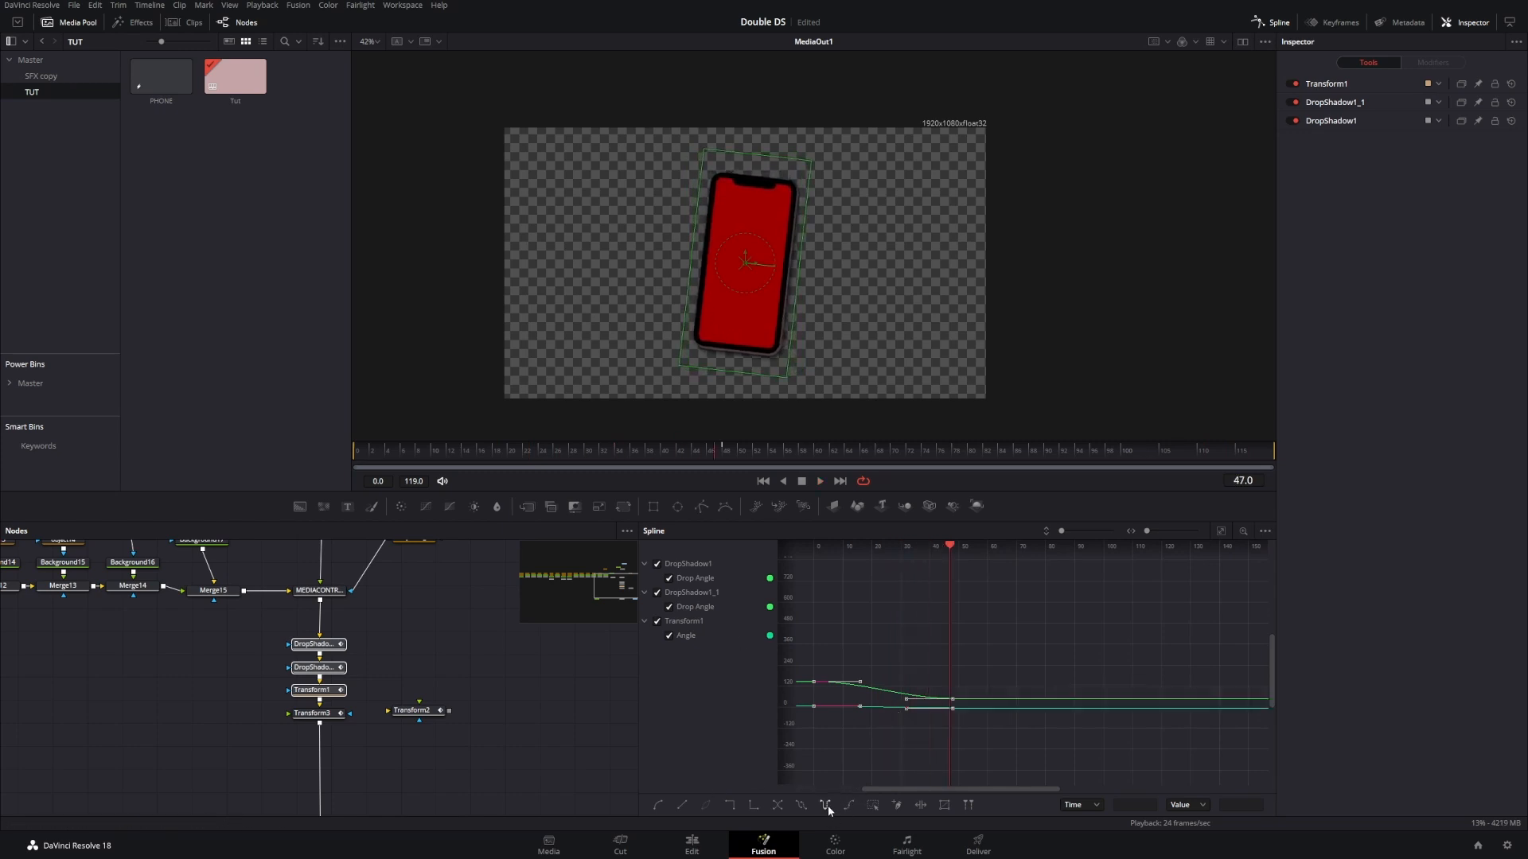
click(1273, 23)
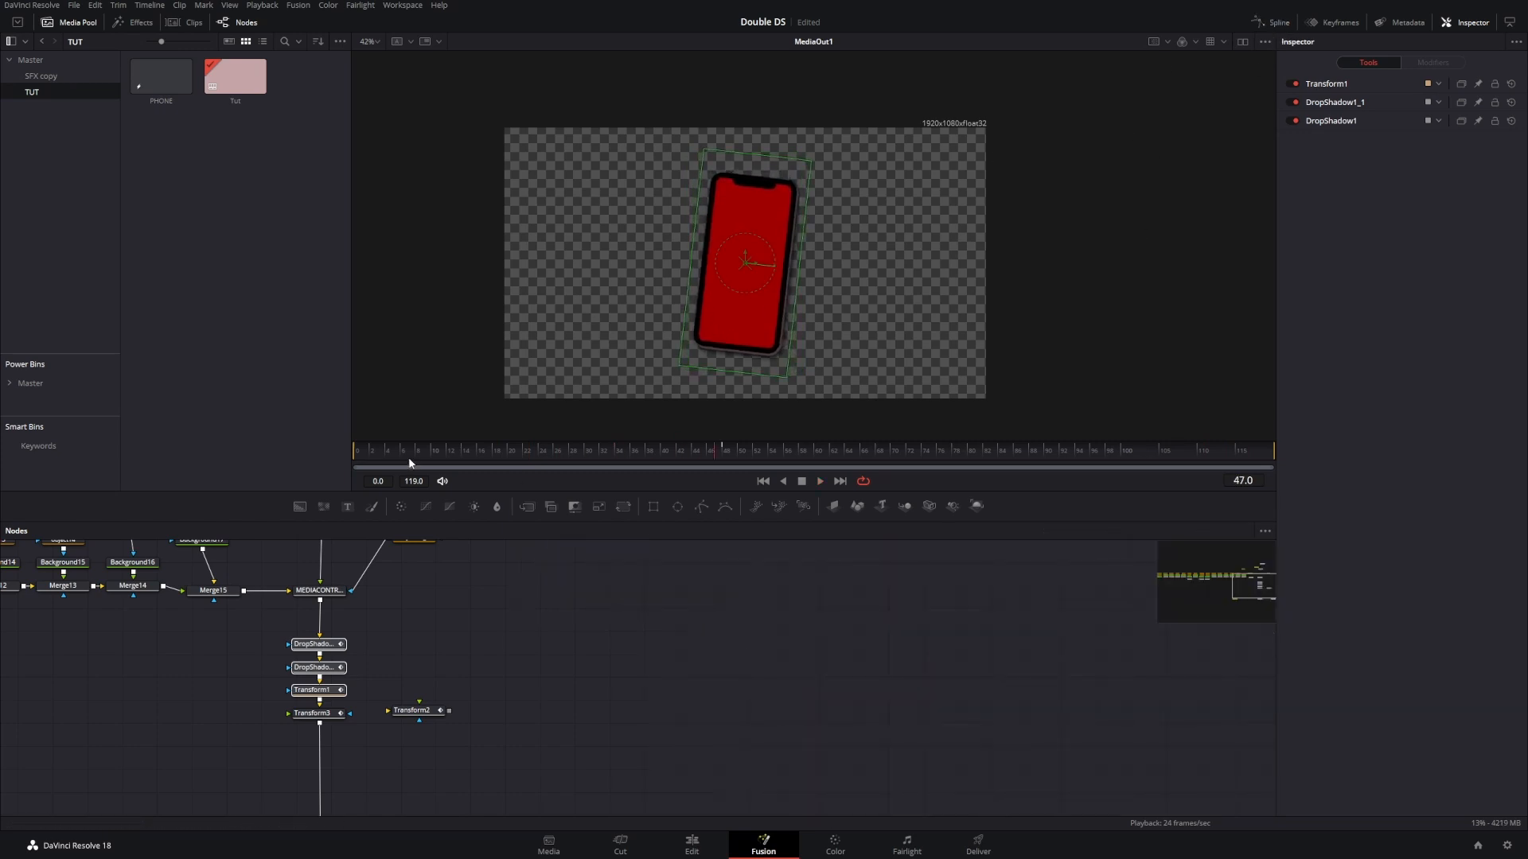
click(408, 458)
drag(651, 662, 845, 609)
click(846, 608)
key(space)
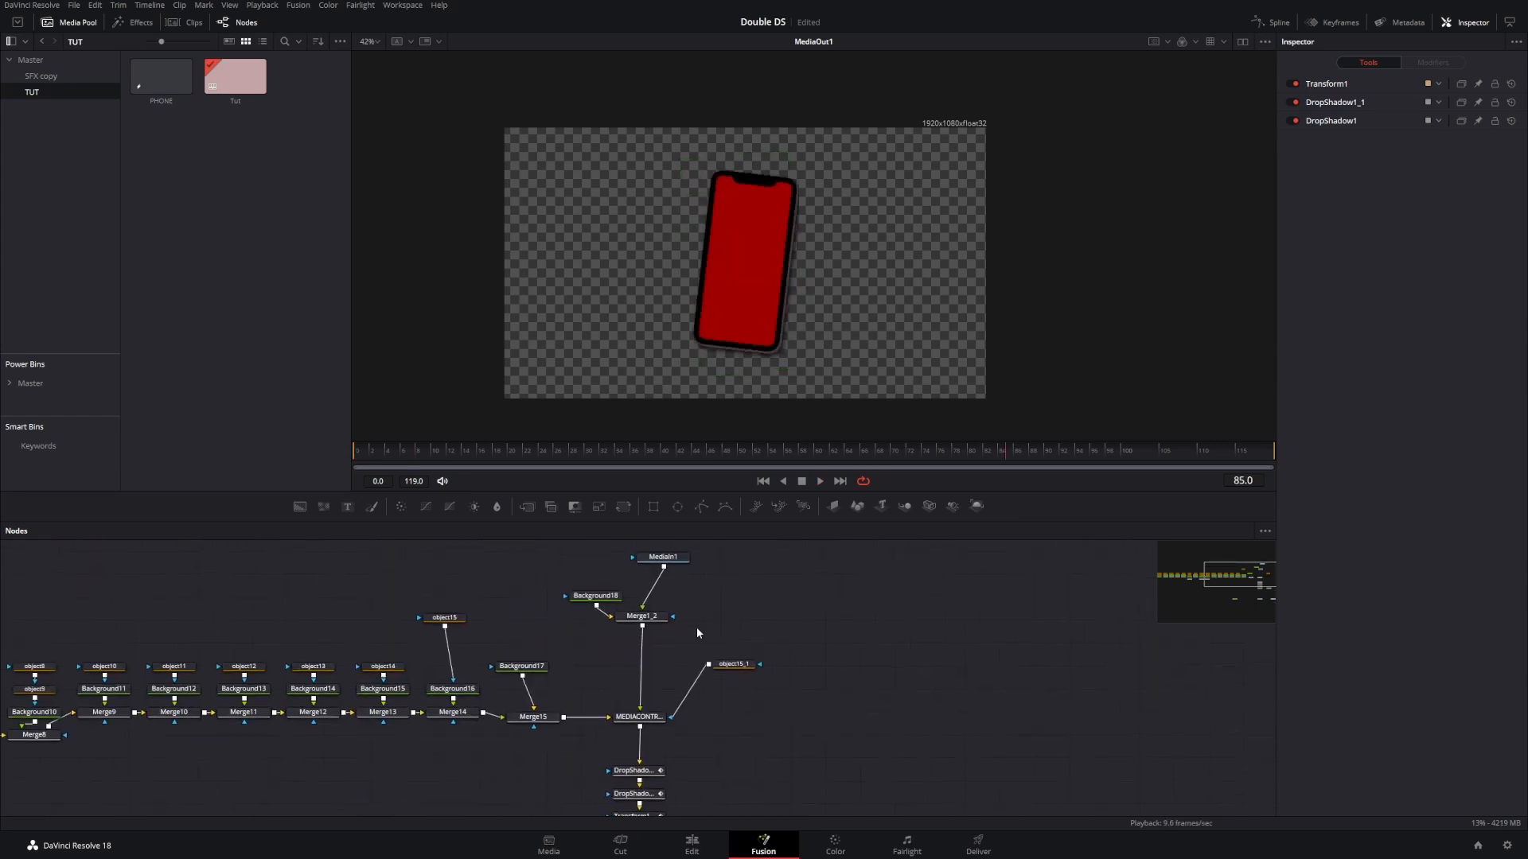
Step: Extend the Global In/Out range of MediaIn1 so the logo lasts past frame 0, and scrub the timeline to check it
click(681, 566)
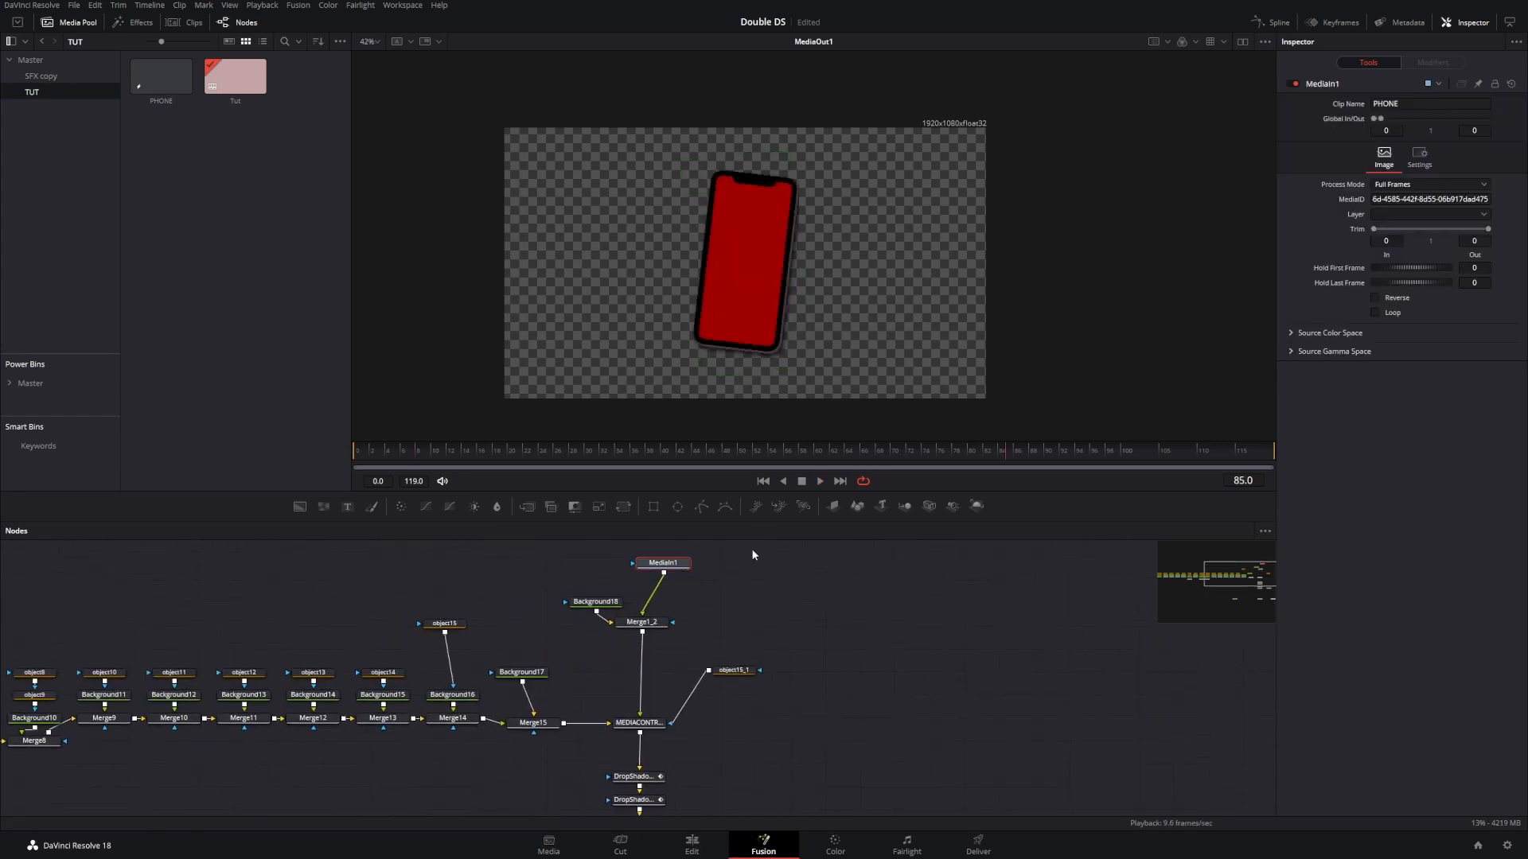
click(355, 460)
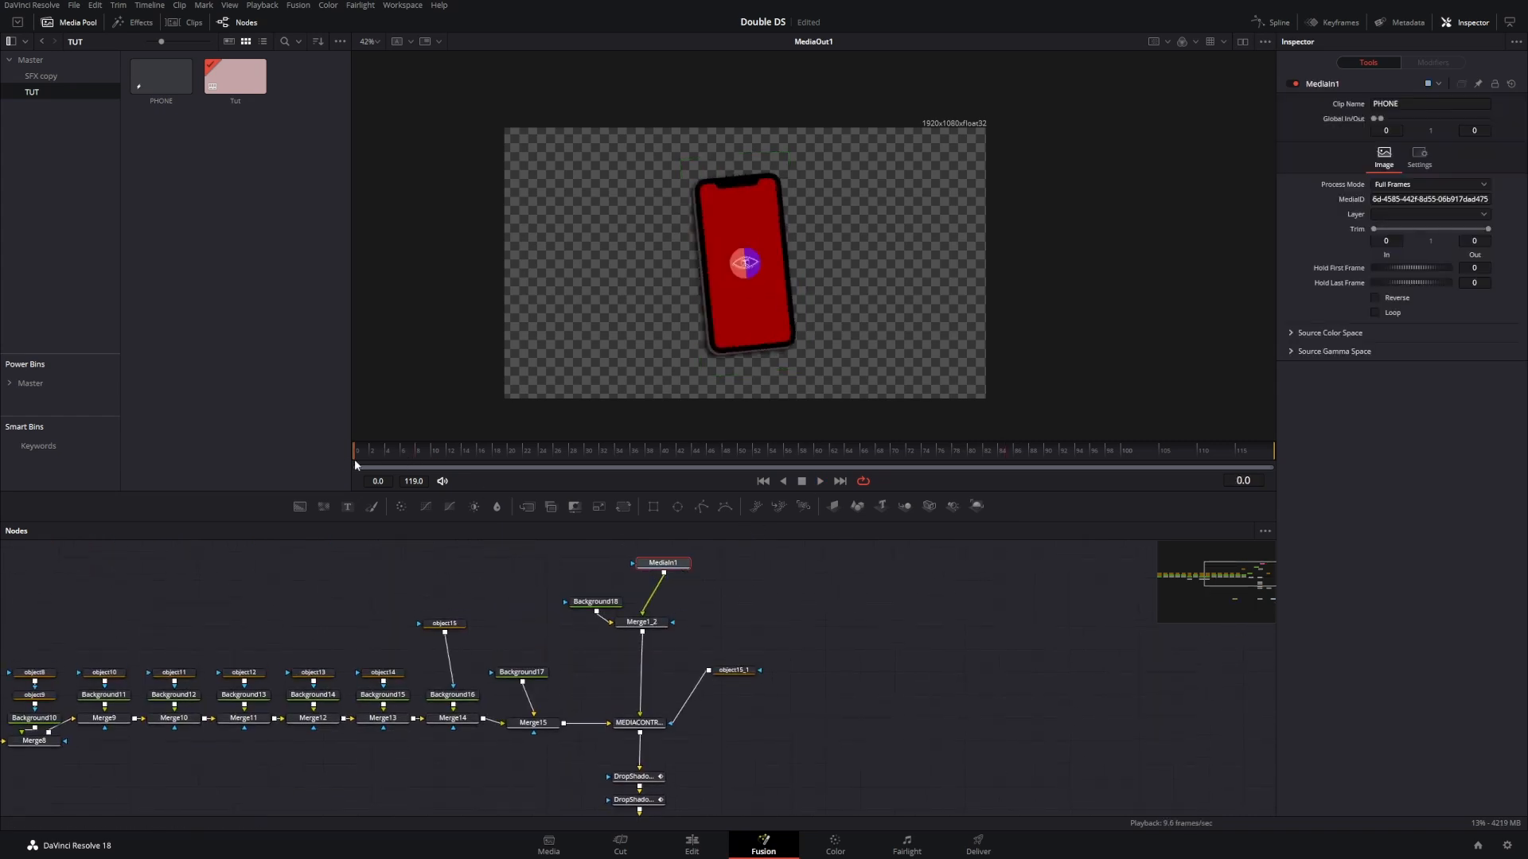
drag(379, 450, 320, 469)
drag(1379, 124, 1487, 119)
click(730, 460)
drag(729, 461, 346, 514)
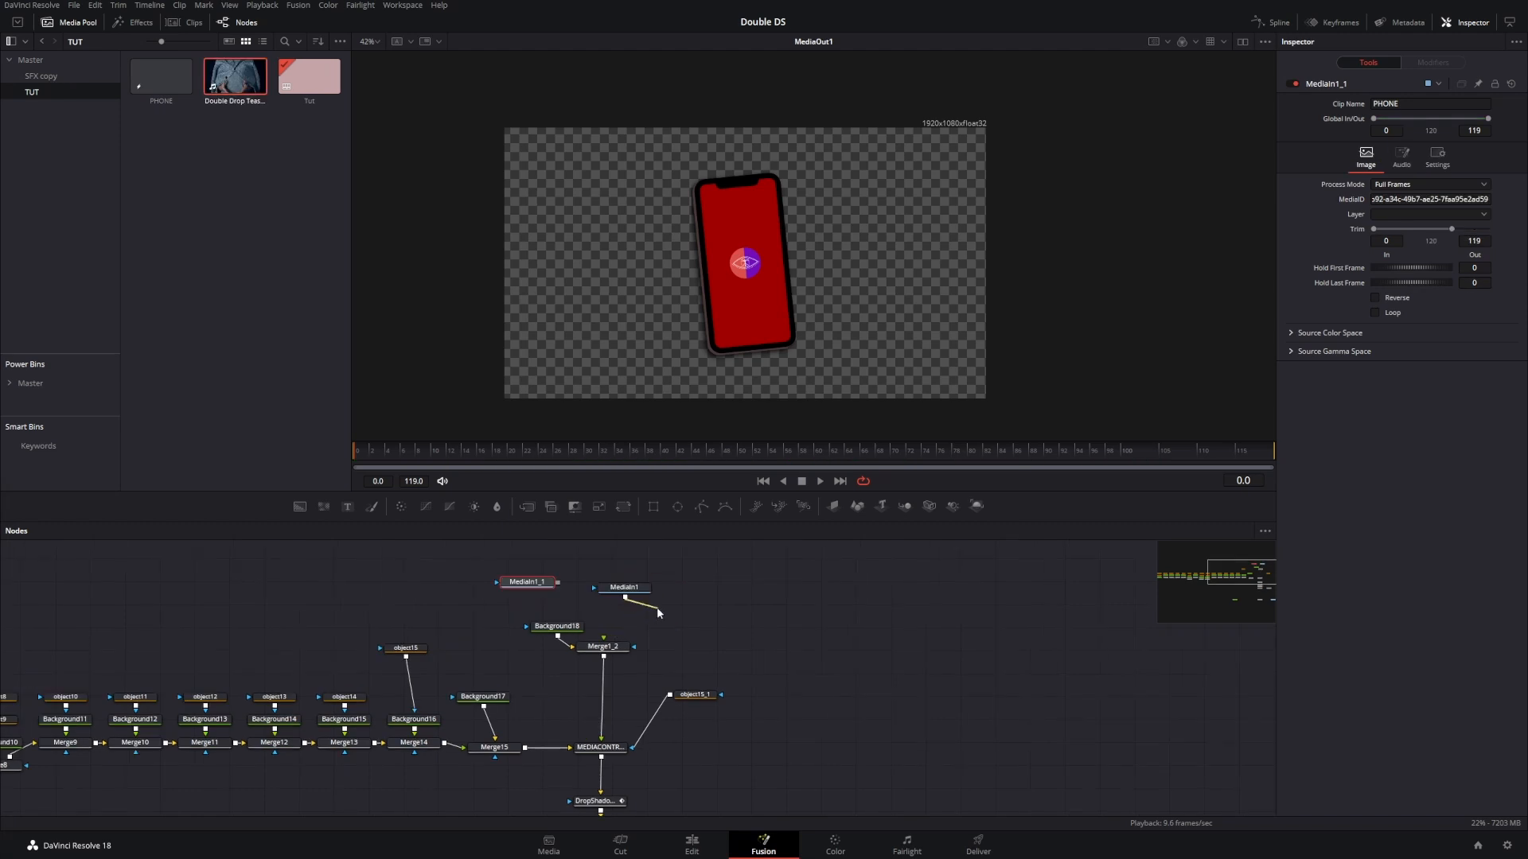
Step: Connect the MediaIn1_1 video to Merge1_2 in place of the logo and play the phone with it
drag(559, 583, 605, 636)
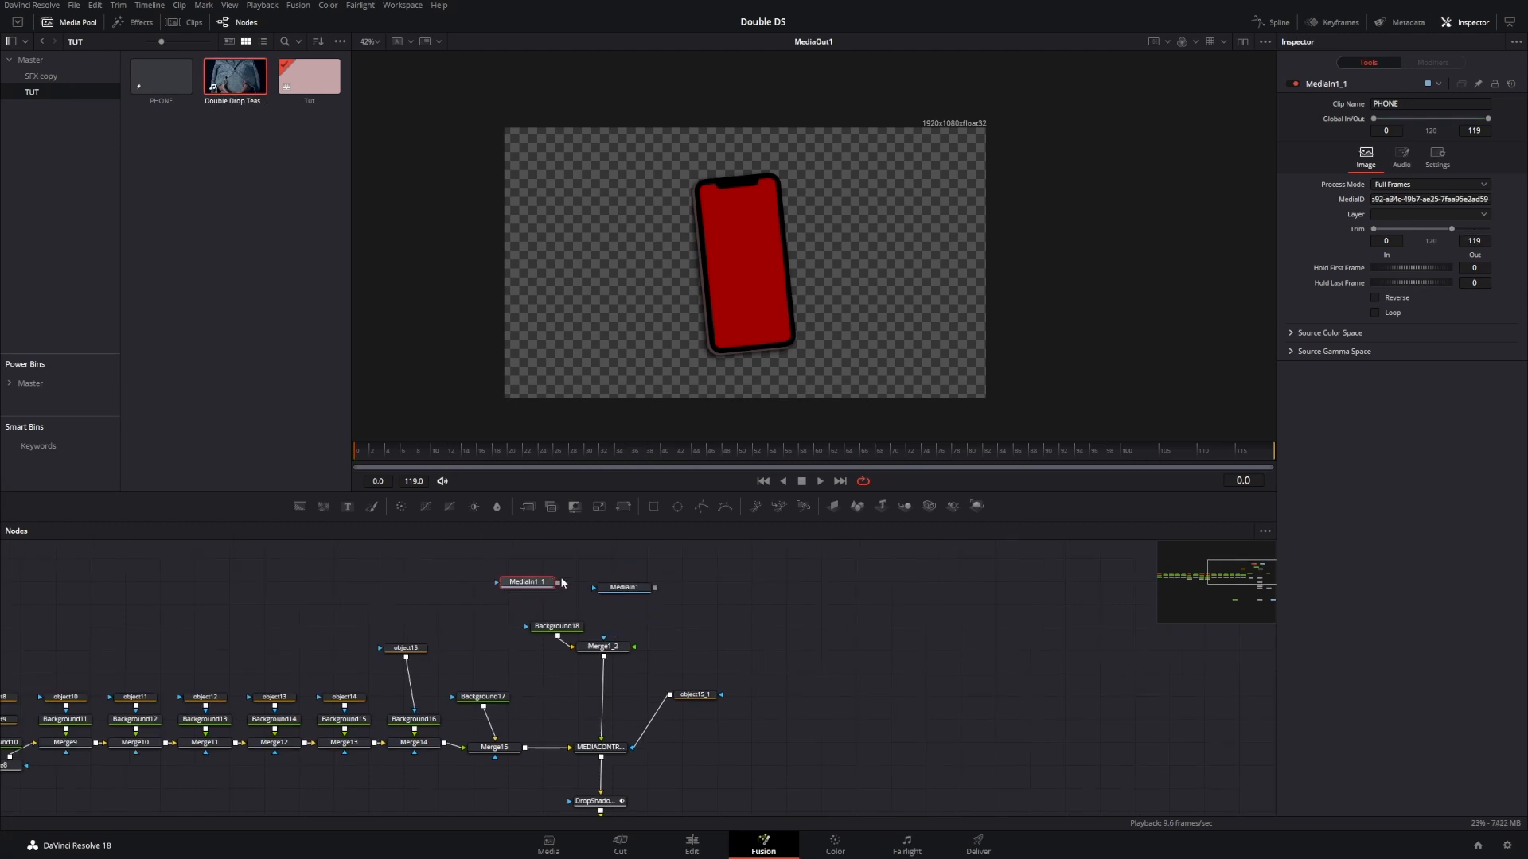
click(603, 646)
key(space)
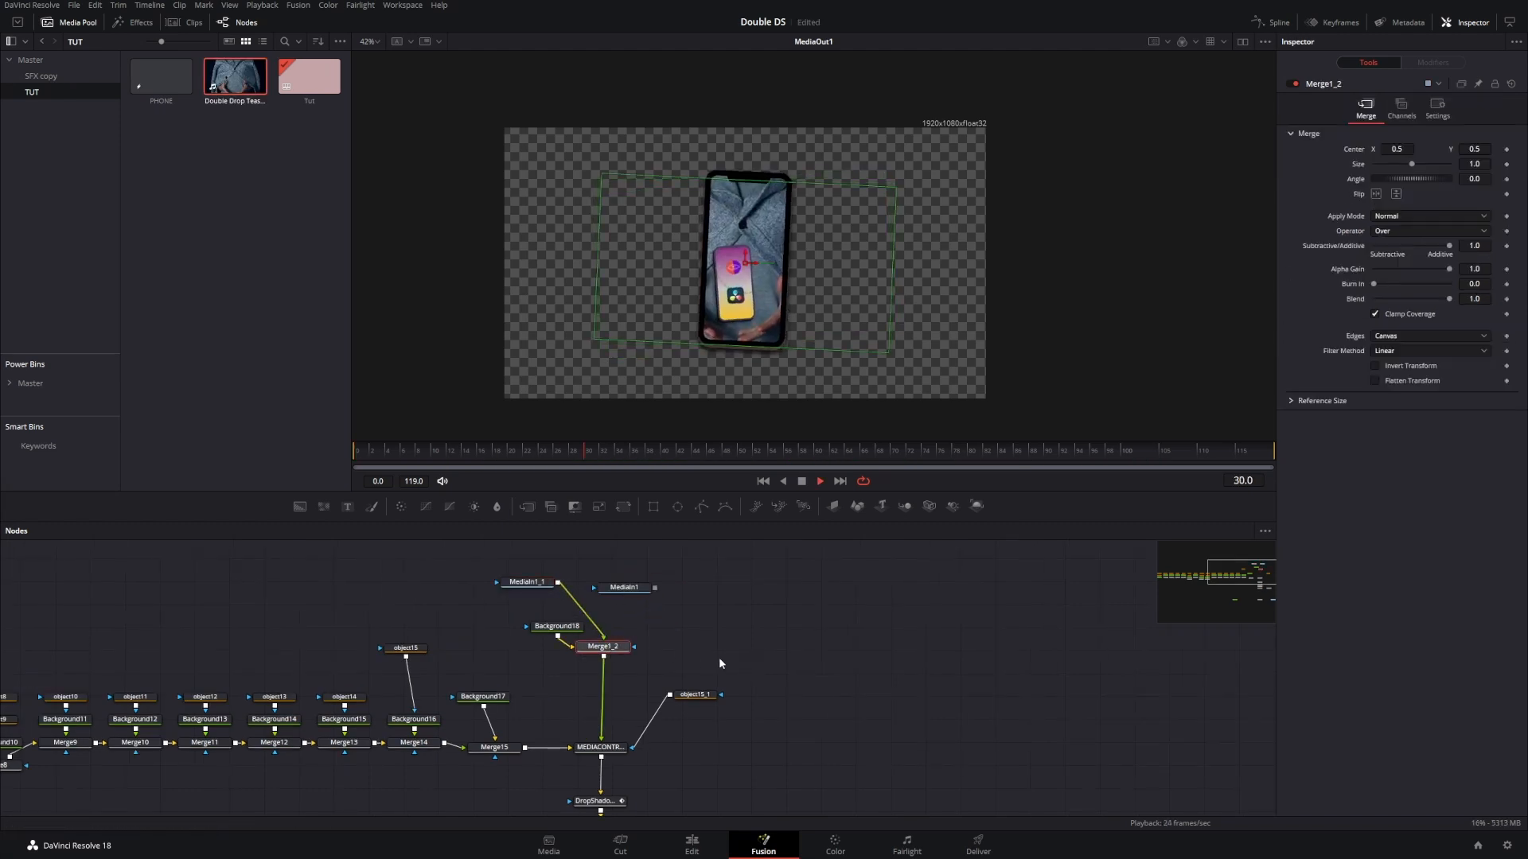
key(space)
Step: Shift the video inside the phone screen to a Merge1_2 Center X of 0.535799 and play the animation
drag(762, 262, 767, 264)
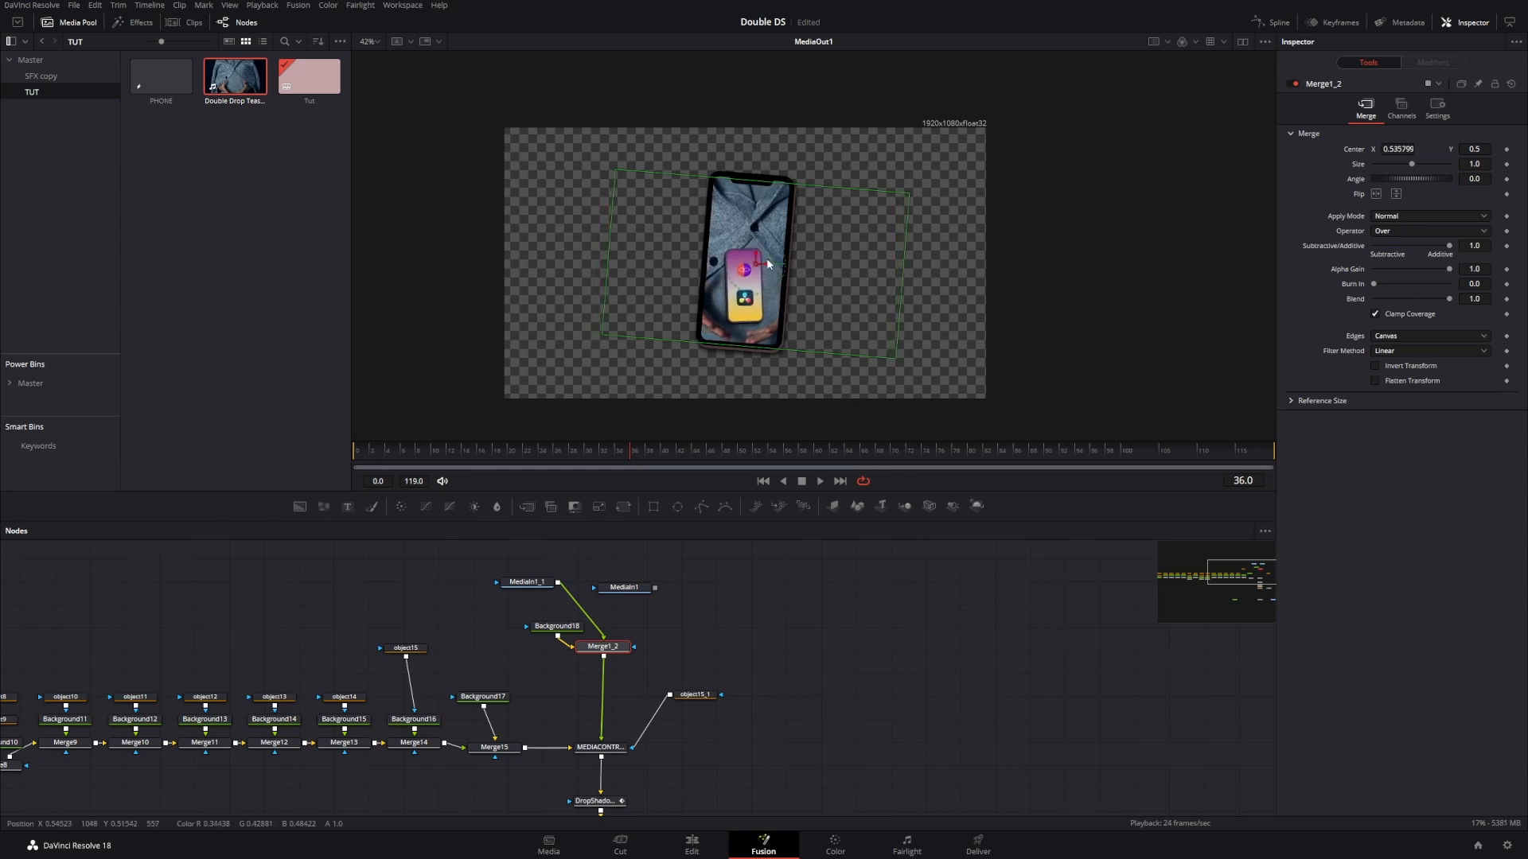
key(space)
click(769, 630)
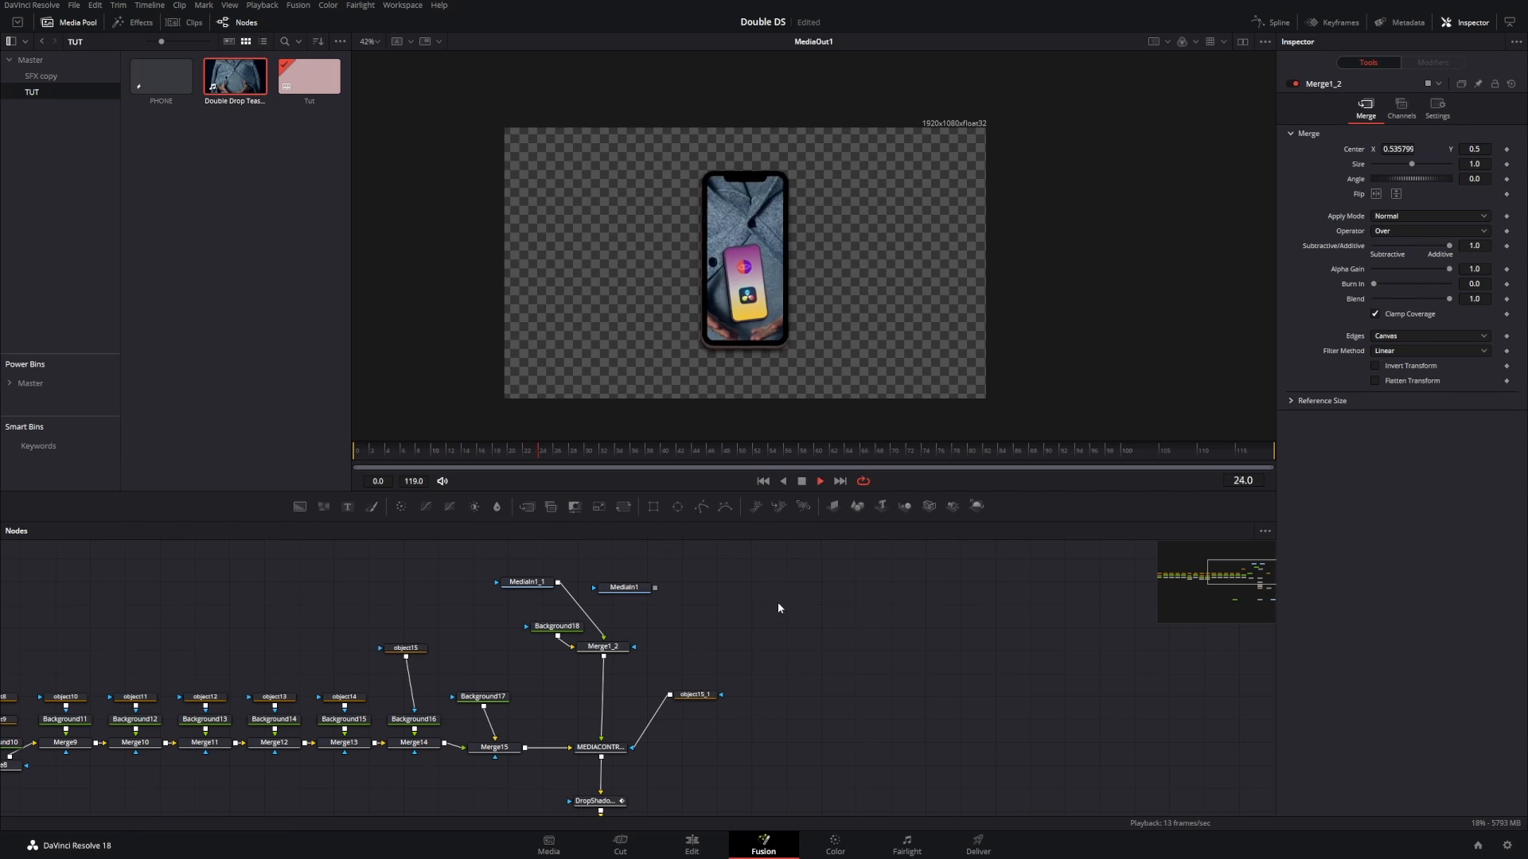
key(space)
drag(816, 639, 795, 609)
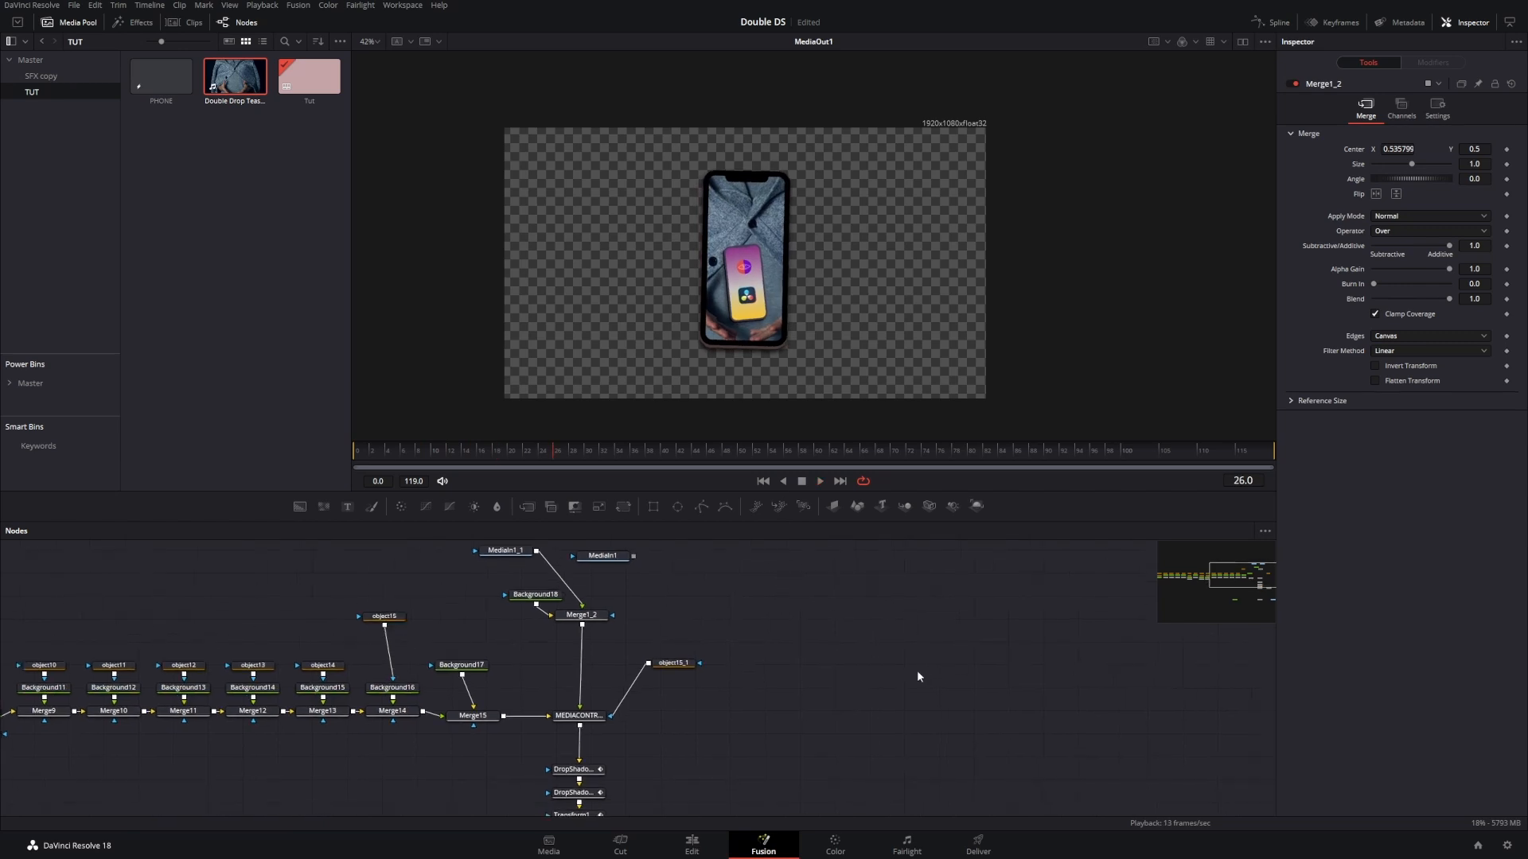
Step: Move the MEDIACONTROLS merge up and away from the drop shadow chain, and disconnect its output from the first drop shadow
mouse_move(805, 699)
mouse_down()
mouse_move(745, 608)
mouse_move(820, 685)
mouse_up()
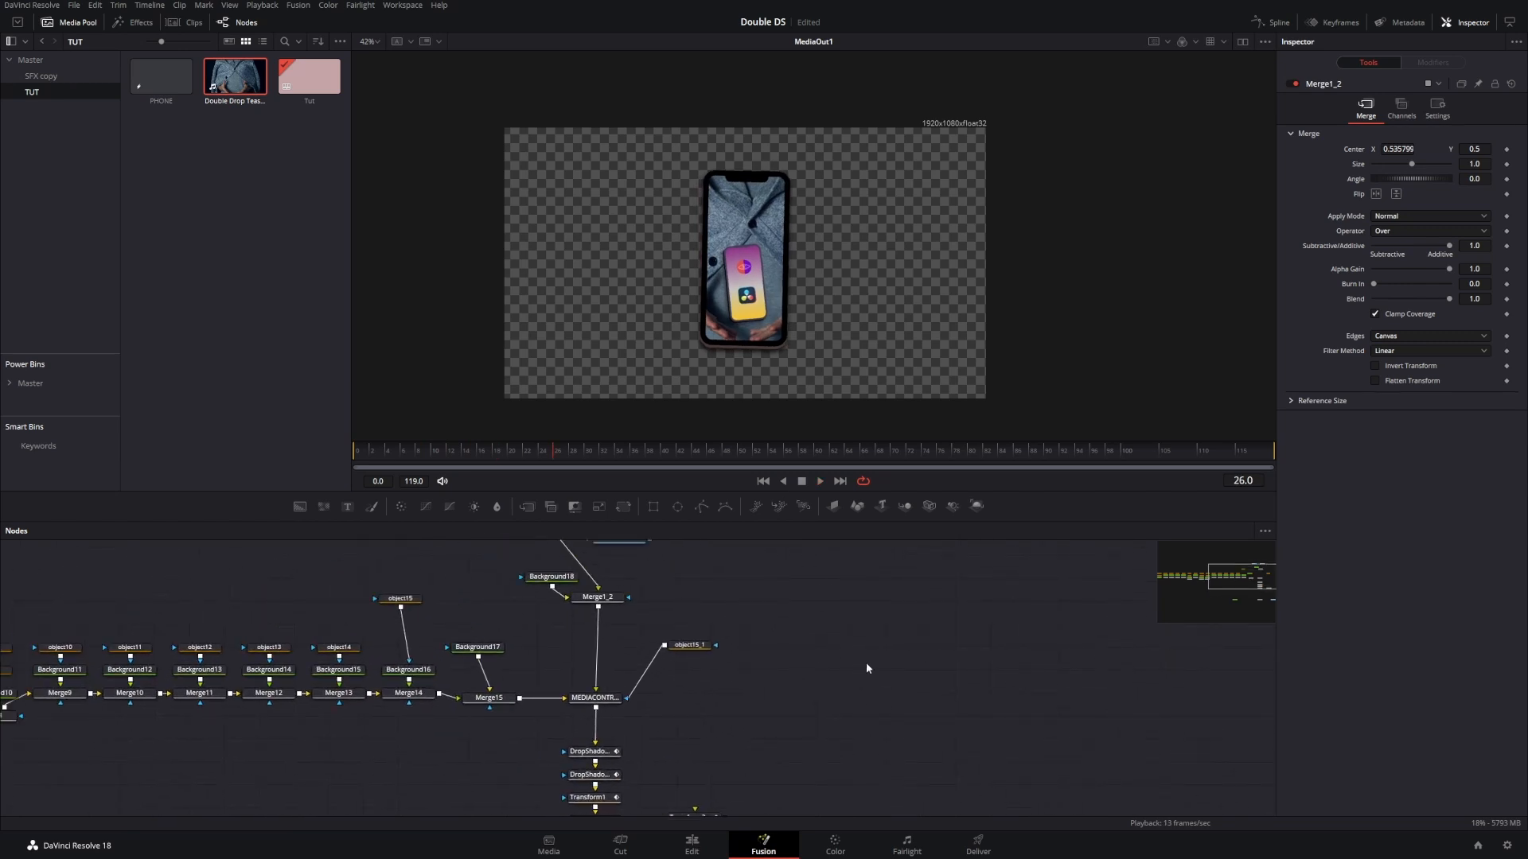
drag(685, 589, 708, 648)
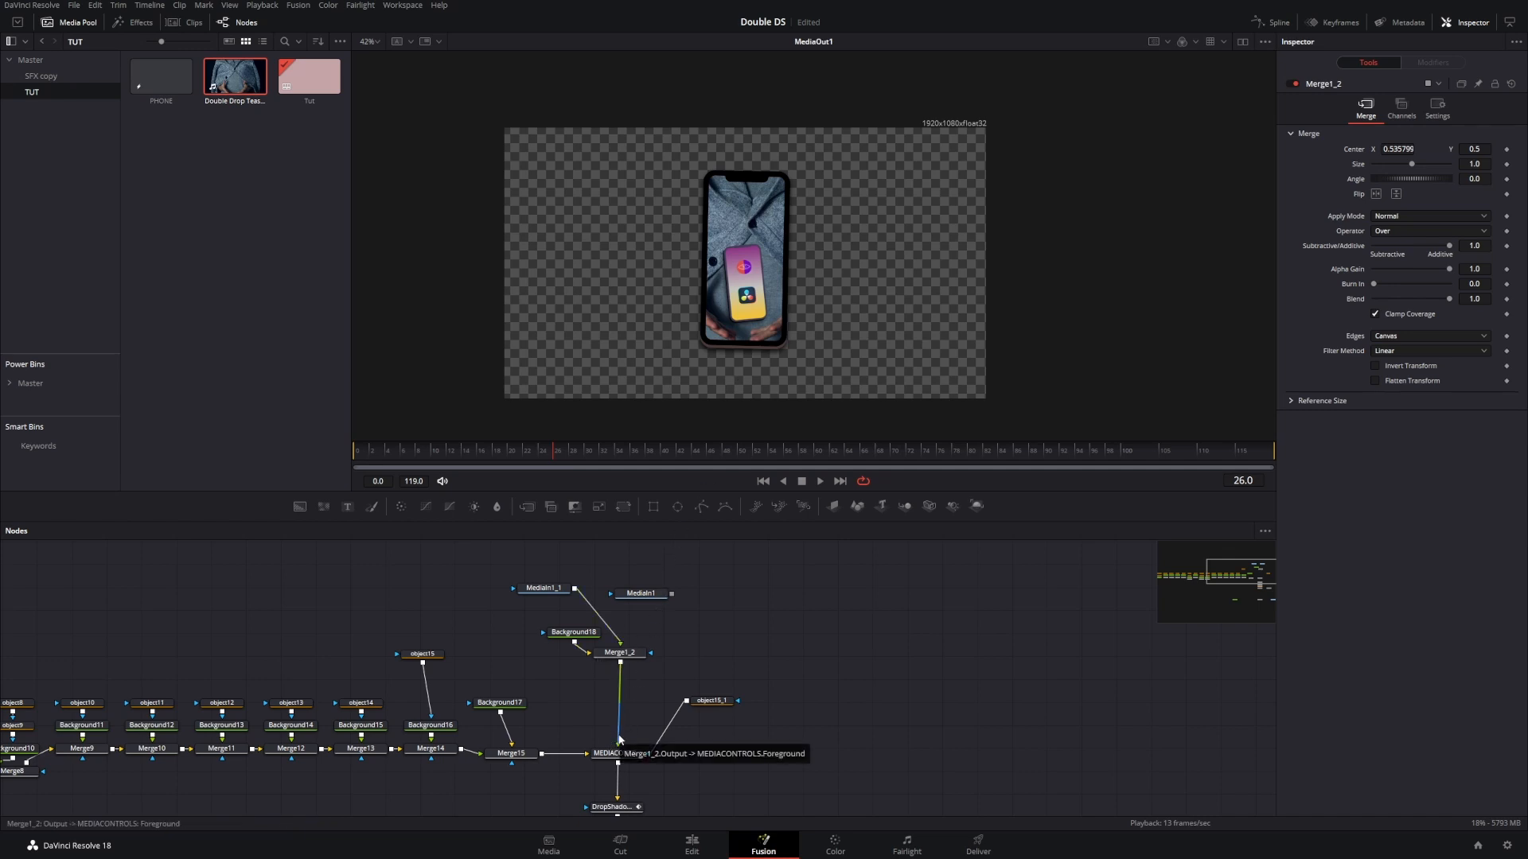
drag(689, 774, 661, 596)
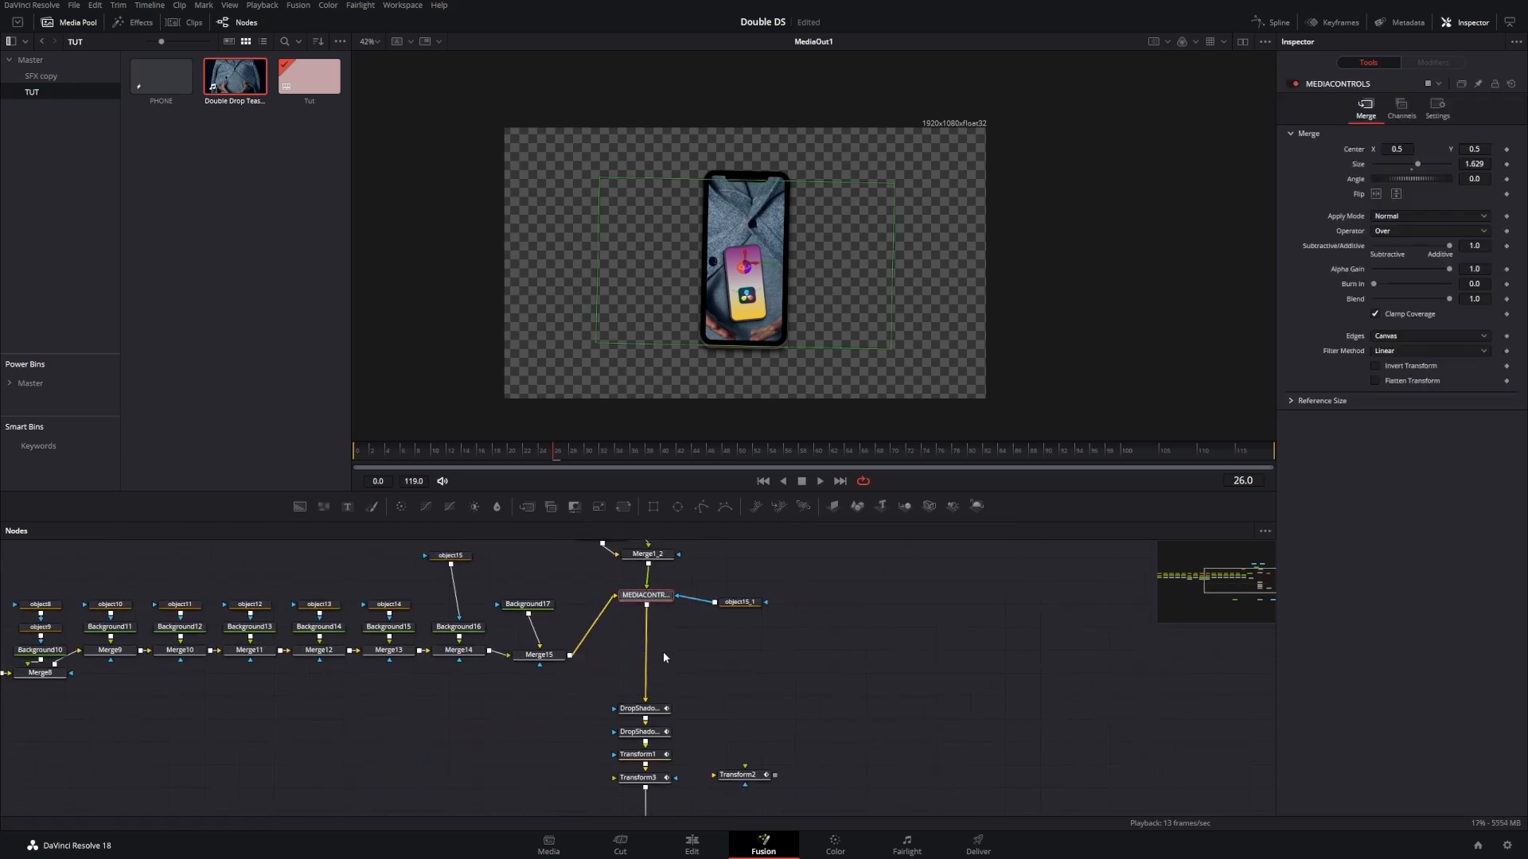
click(749, 663)
drag(646, 694, 646, 628)
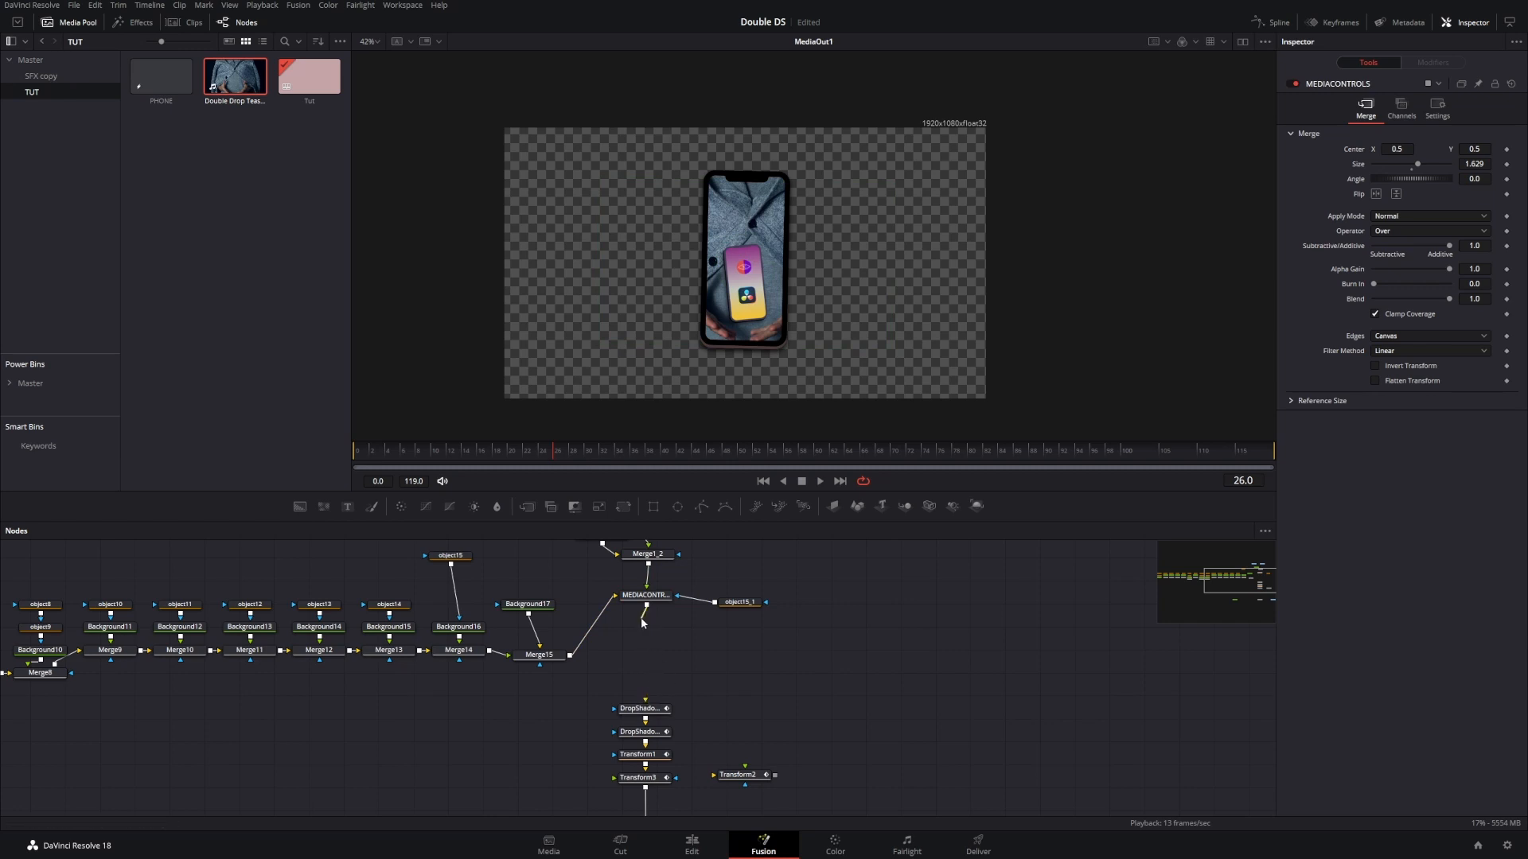
Step: Add a Text+ node reading TUTORIAL as the input of the first drop shadow, with a text size of 0.5
drag(350, 506, 647, 708)
click(1371, 242)
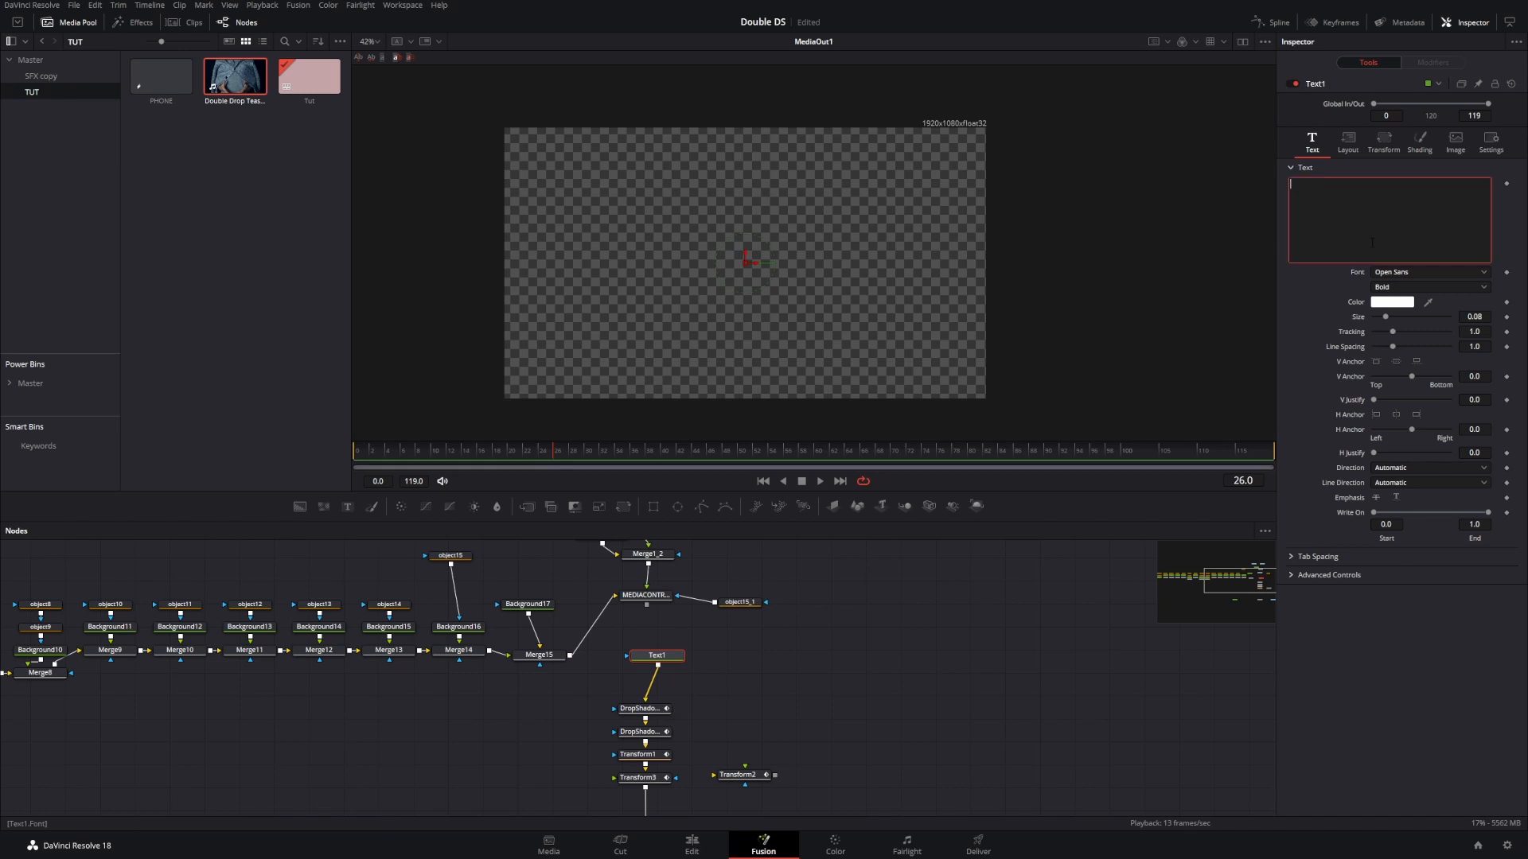
text(TUTORIAL)
drag(1474, 317, 1526, 317)
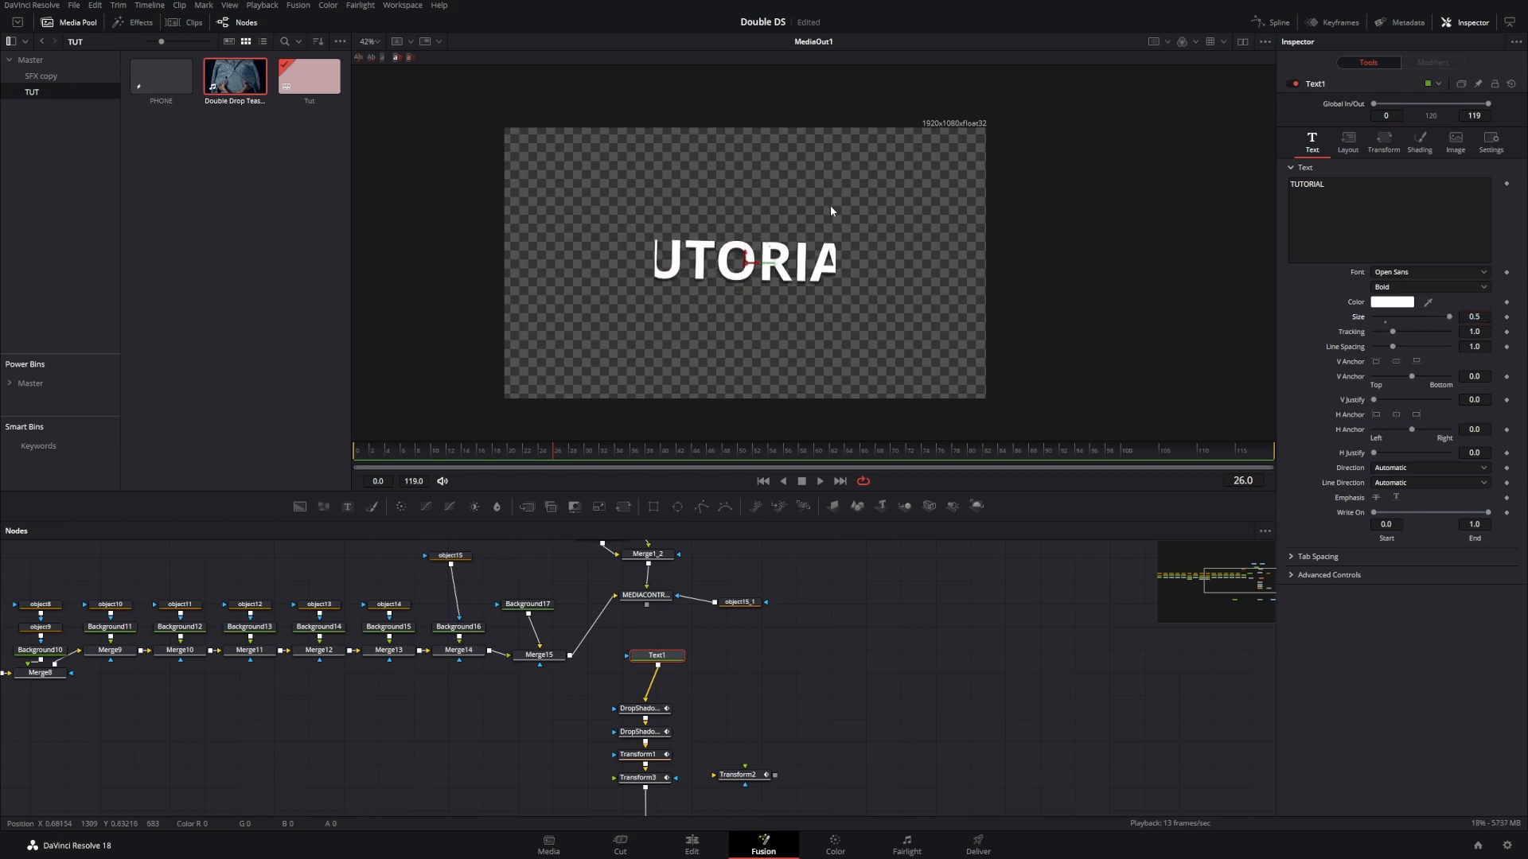
Step: Reset the Size of Merge1_3 to its default of 1.0
scroll(852, 229, down, 1)
scroll(779, 620, down, 5)
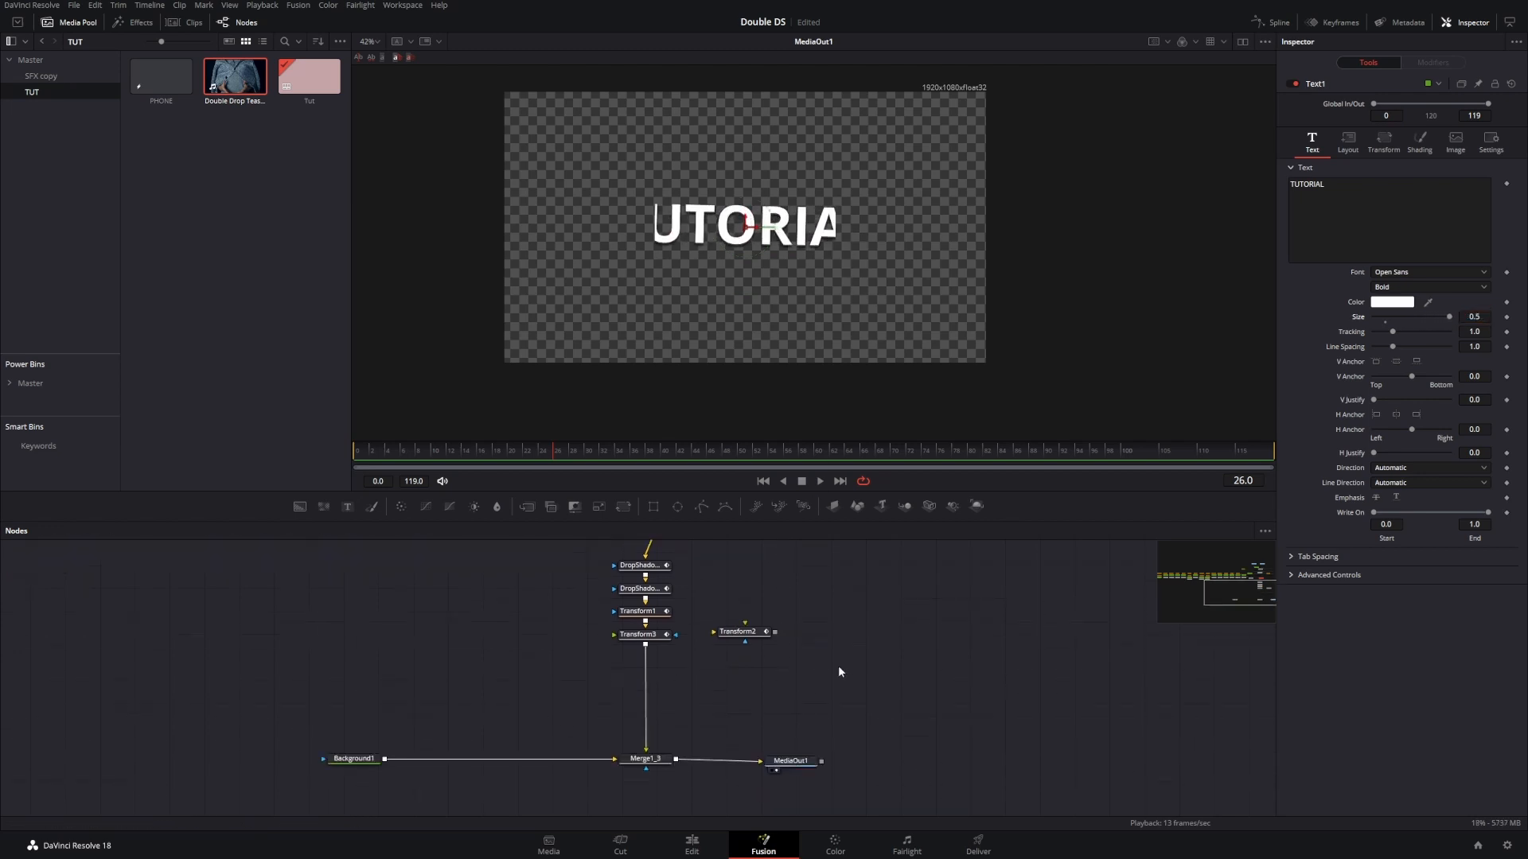
click(667, 726)
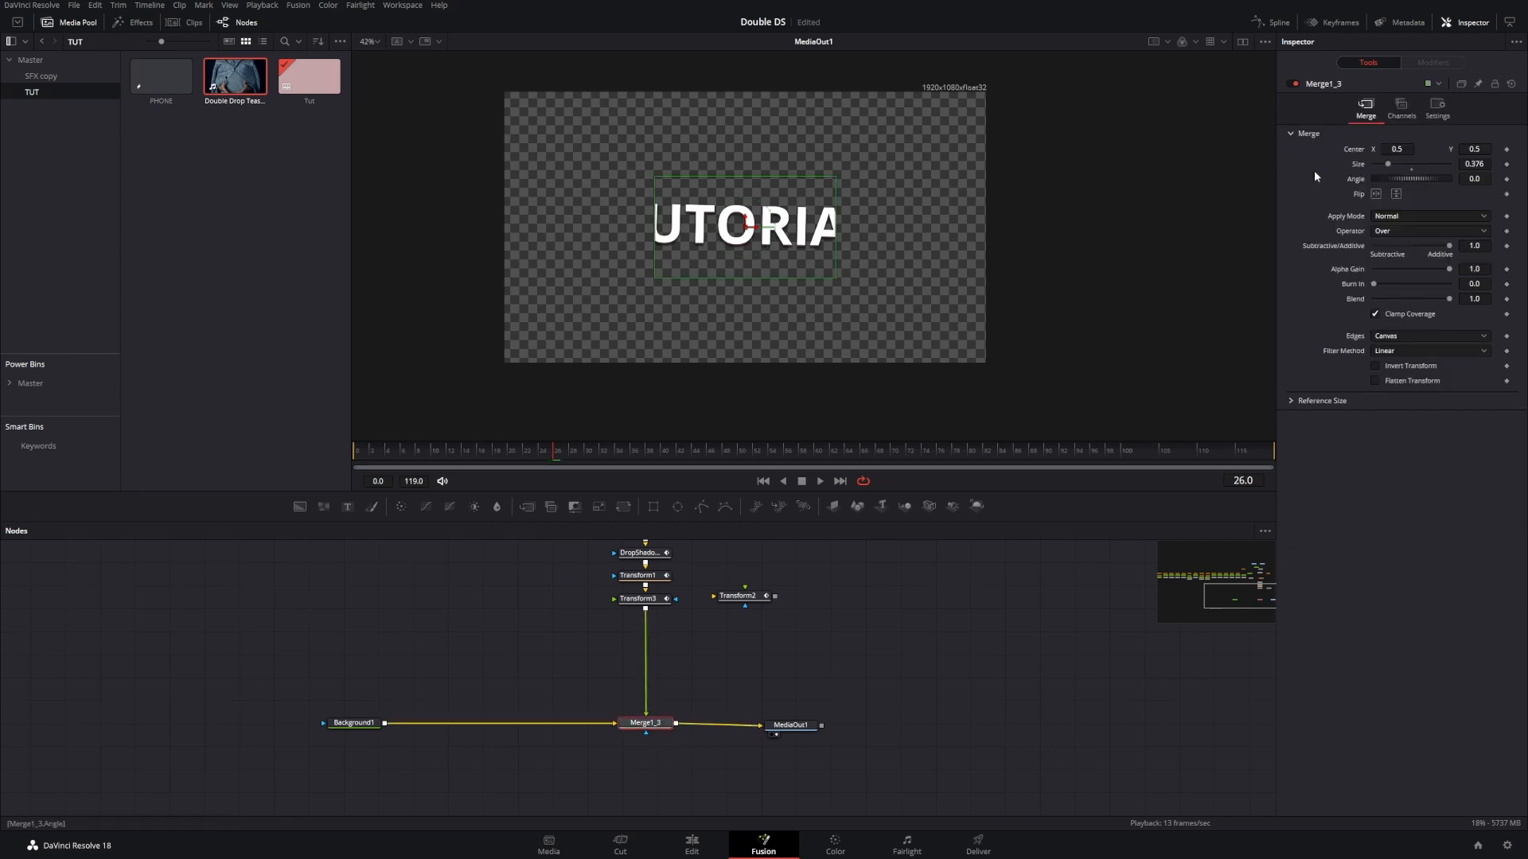
drag(936, 215, 941, 314)
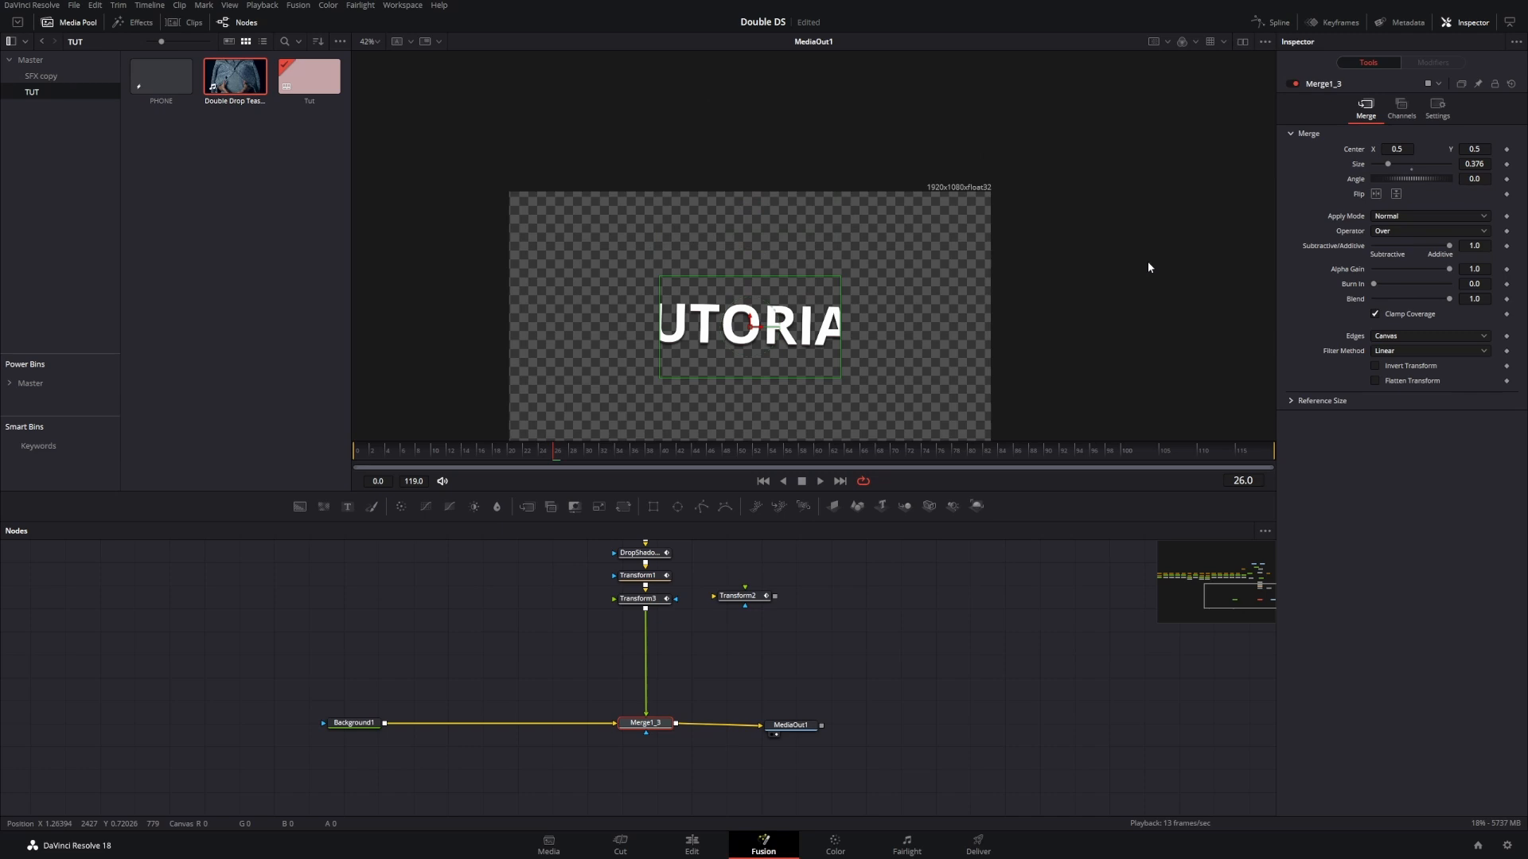
double_click(1361, 168)
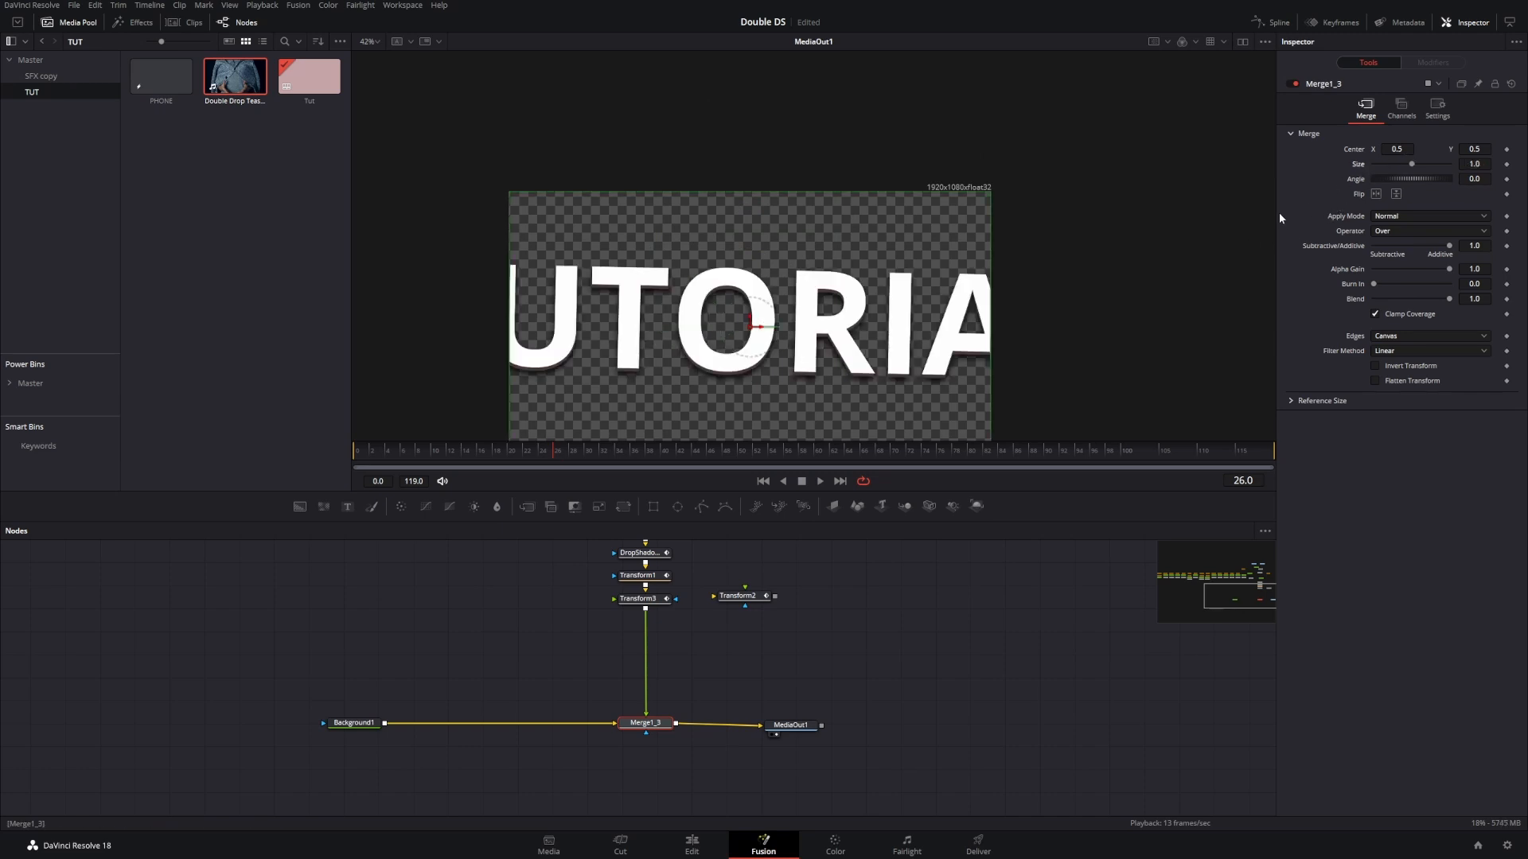
drag(1018, 342, 996, 232)
Step: Reduce the Text1 size to 0.3185 so the whole word fits the frame, and play the animation from frame 4
scroll(743, 662, up, 3)
click(668, 622)
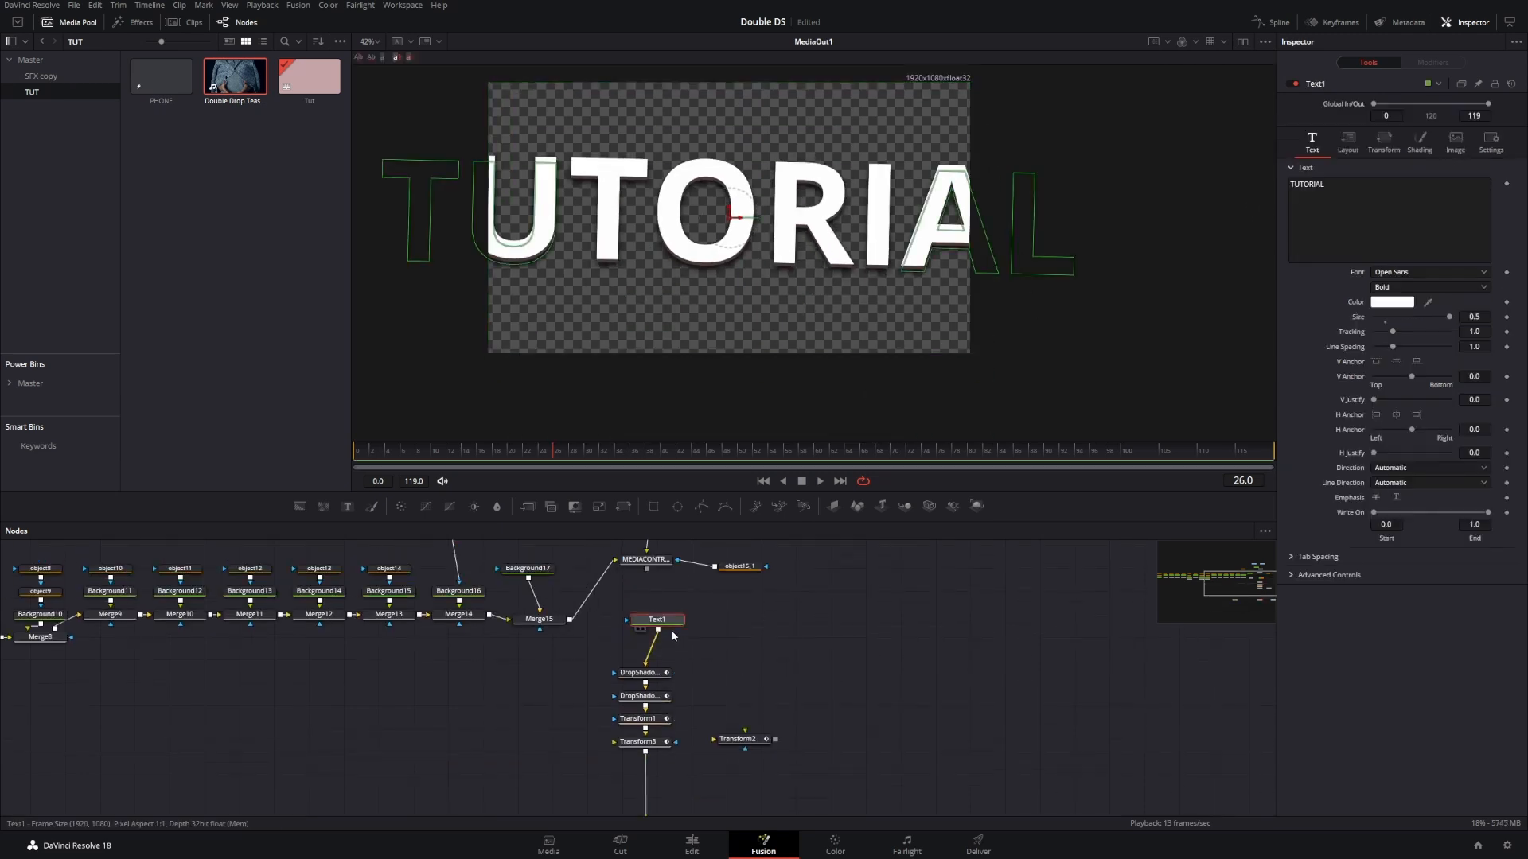
drag(1486, 316, 1341, 316)
click(386, 456)
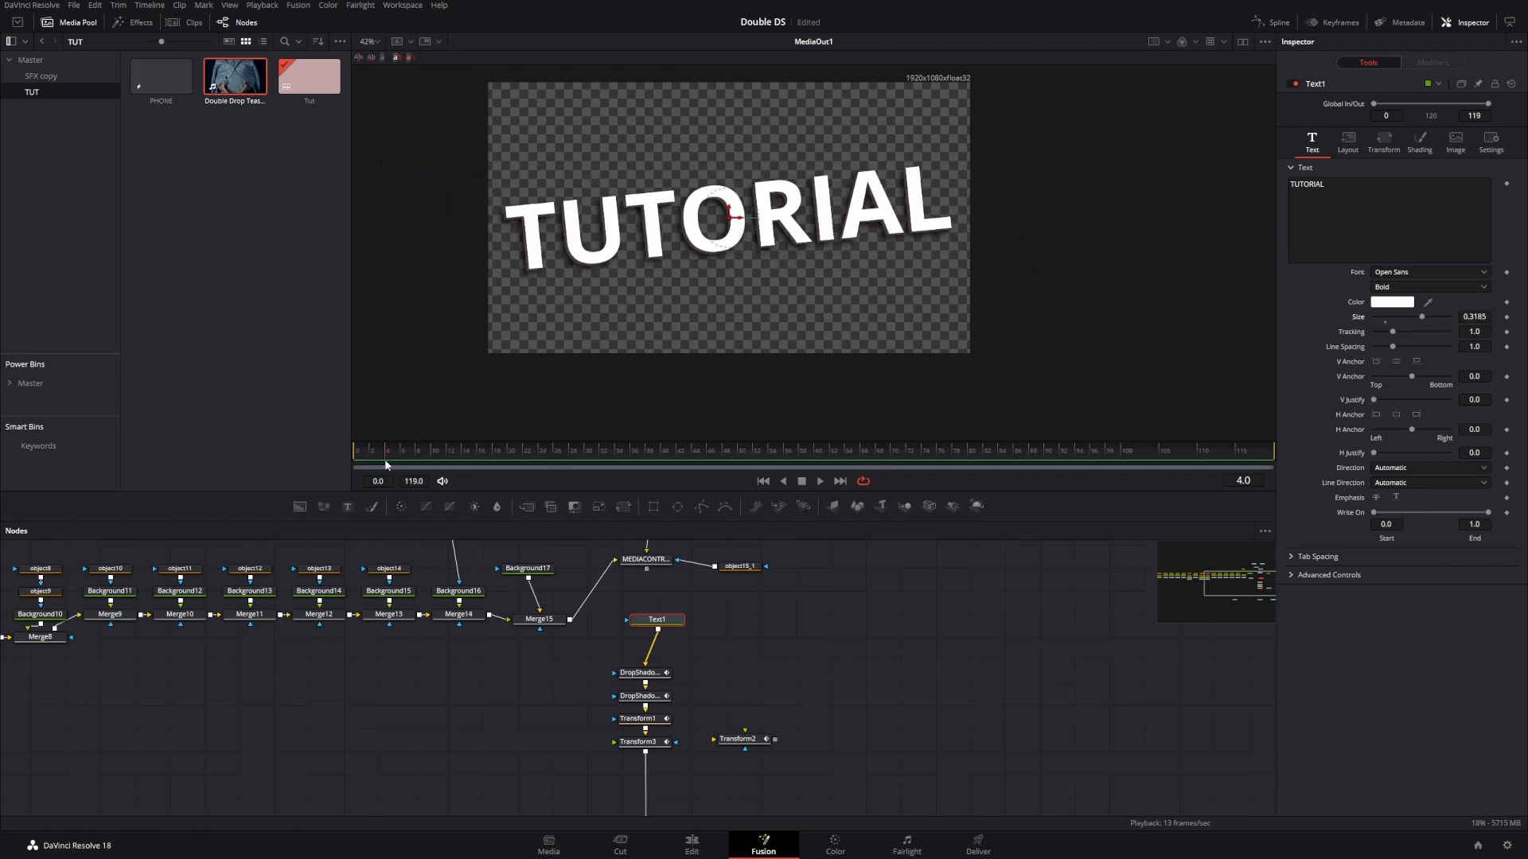
click(813, 579)
key(space)
scroll(794, 269, up, 3)
scroll(810, 241, down, 3)
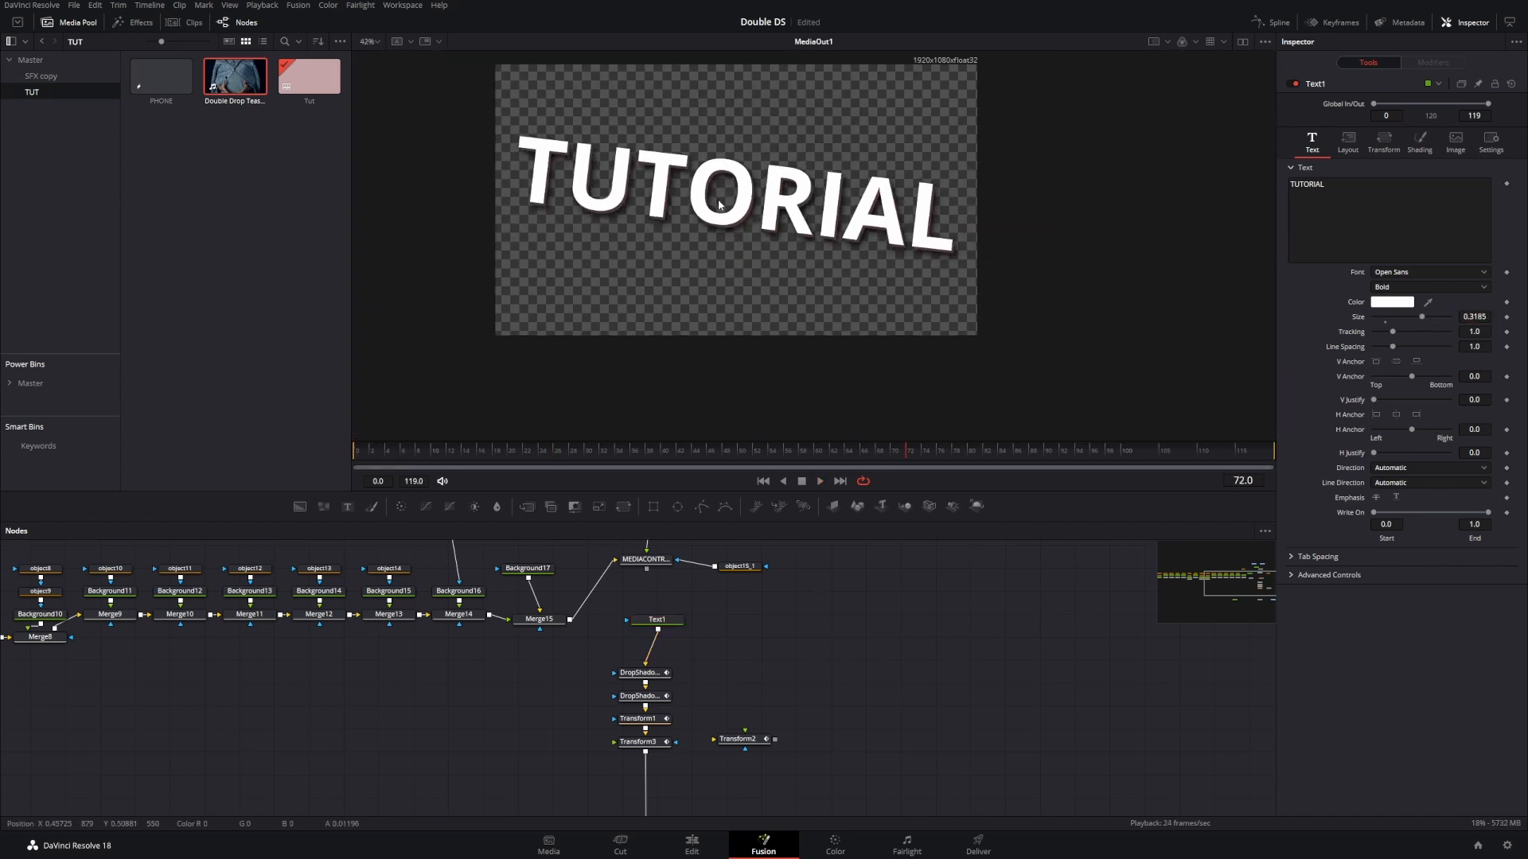
Step: Set DropShadow1's Drop Distance to 0.0078 after examining the letter edges, replay the animation, and raise the distance to about 0.01065
scroll(810, 241, up, 4)
scroll(895, 312, up, 2)
scroll(896, 312, down, 6)
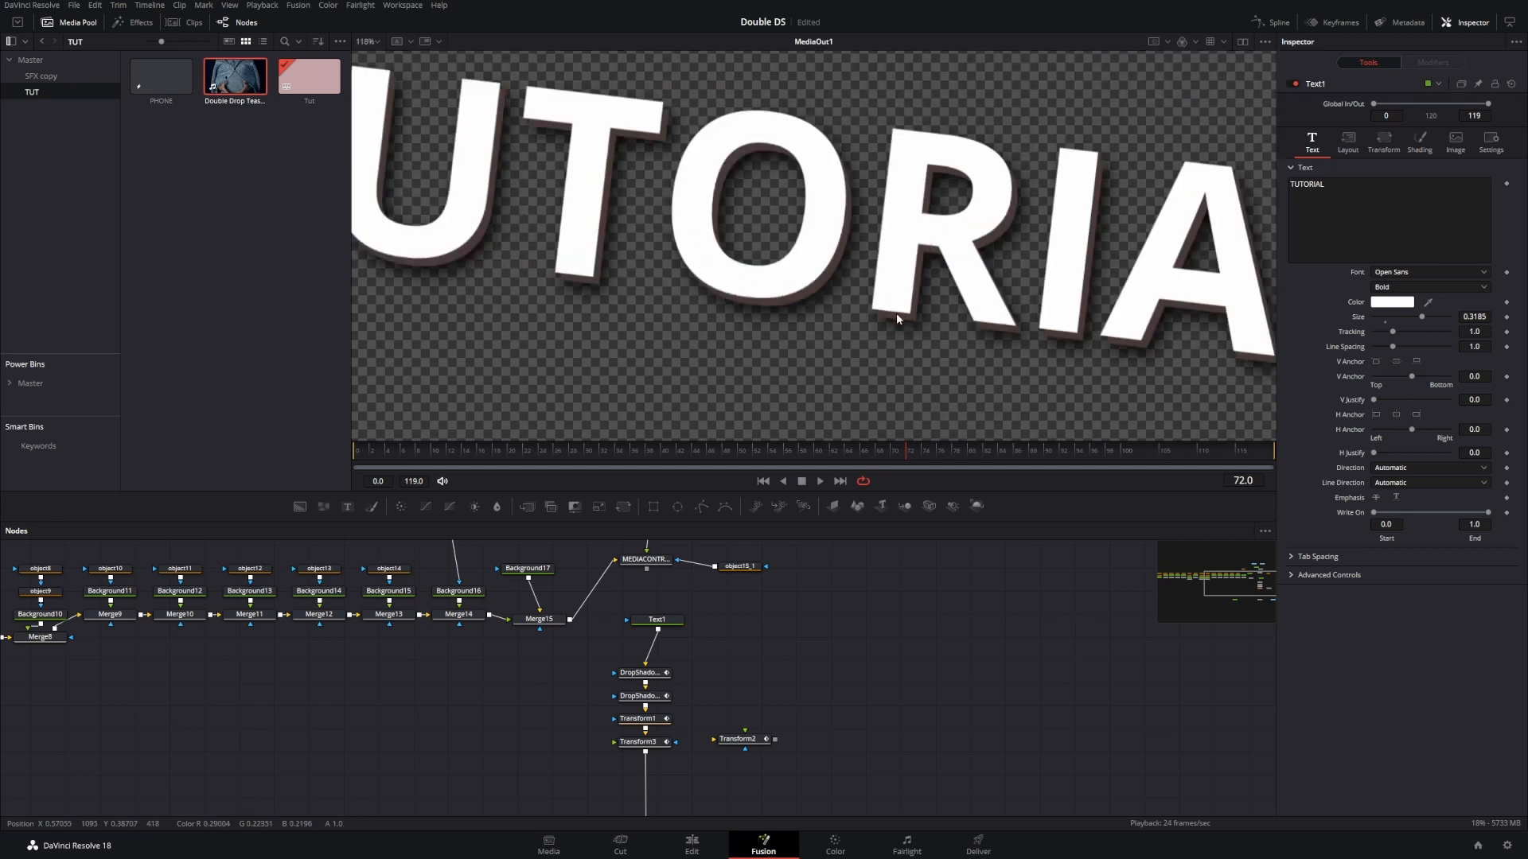
scroll(899, 319, up, 4)
scroll(900, 318, up, 3)
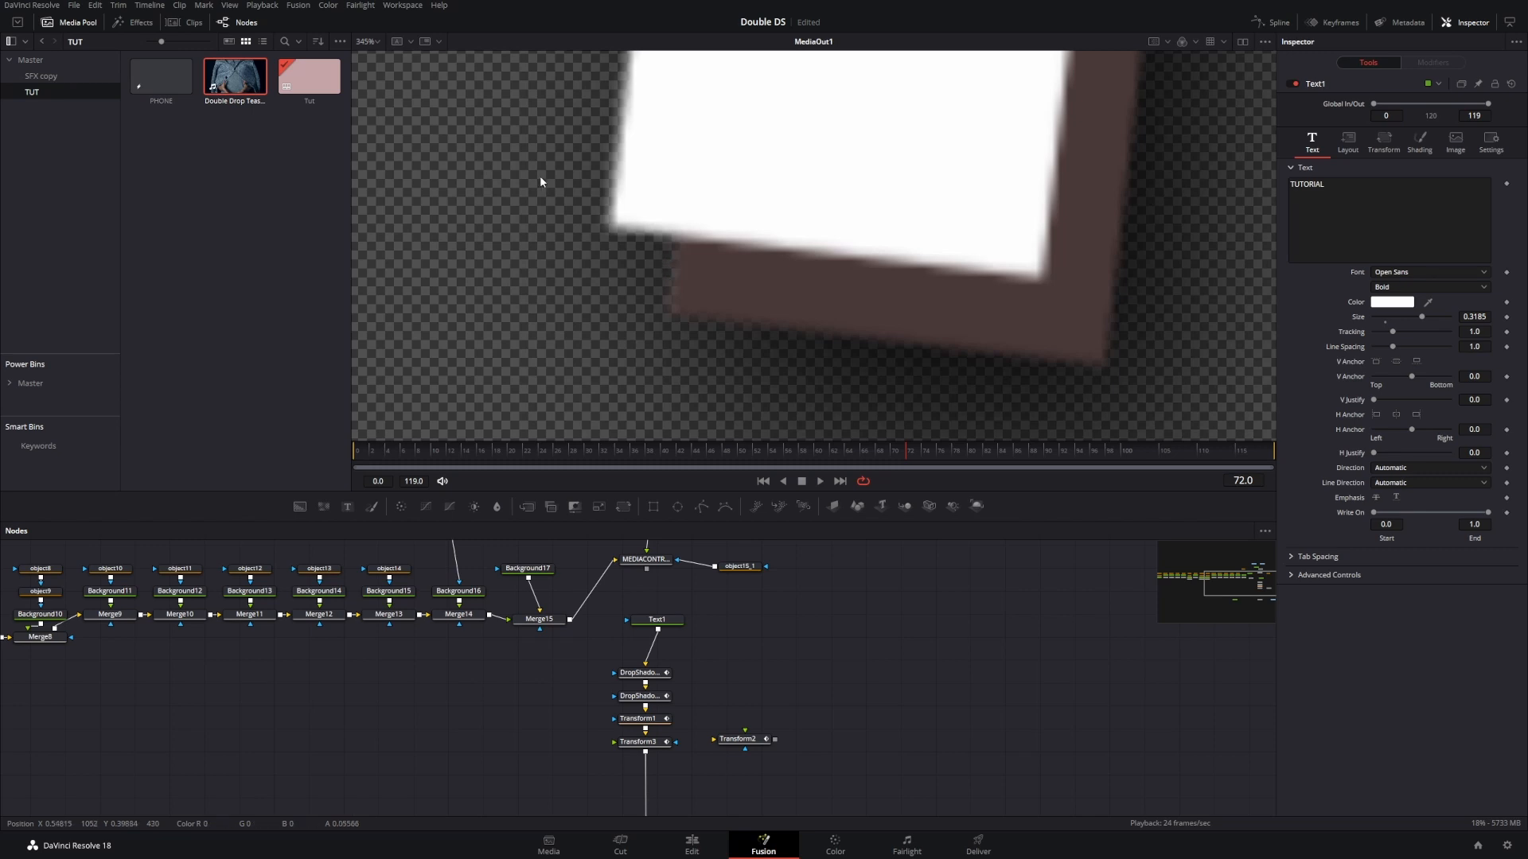
scroll(673, 308, down, 2)
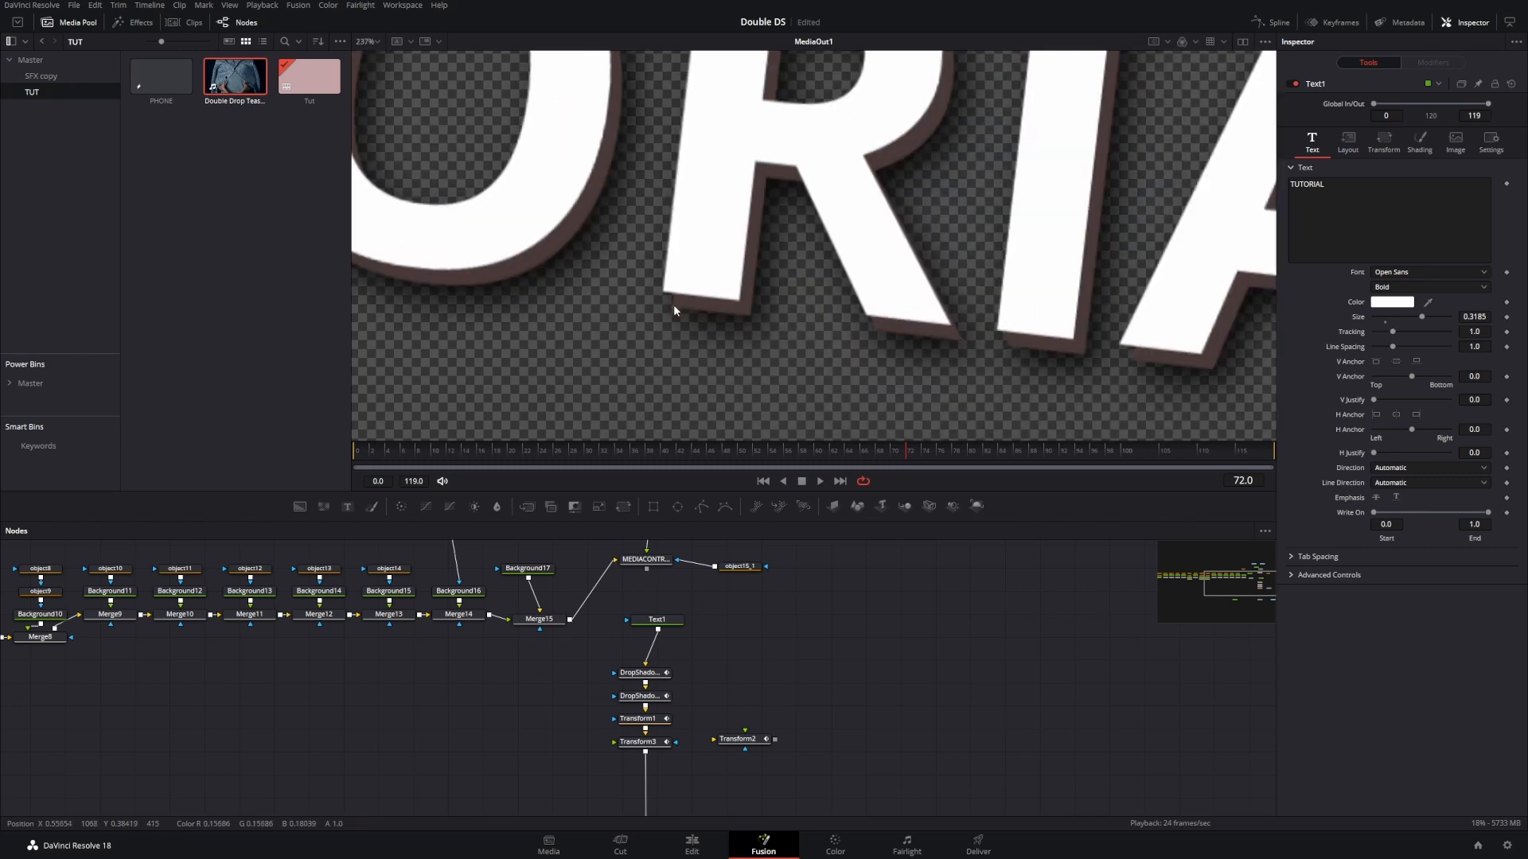
click(670, 673)
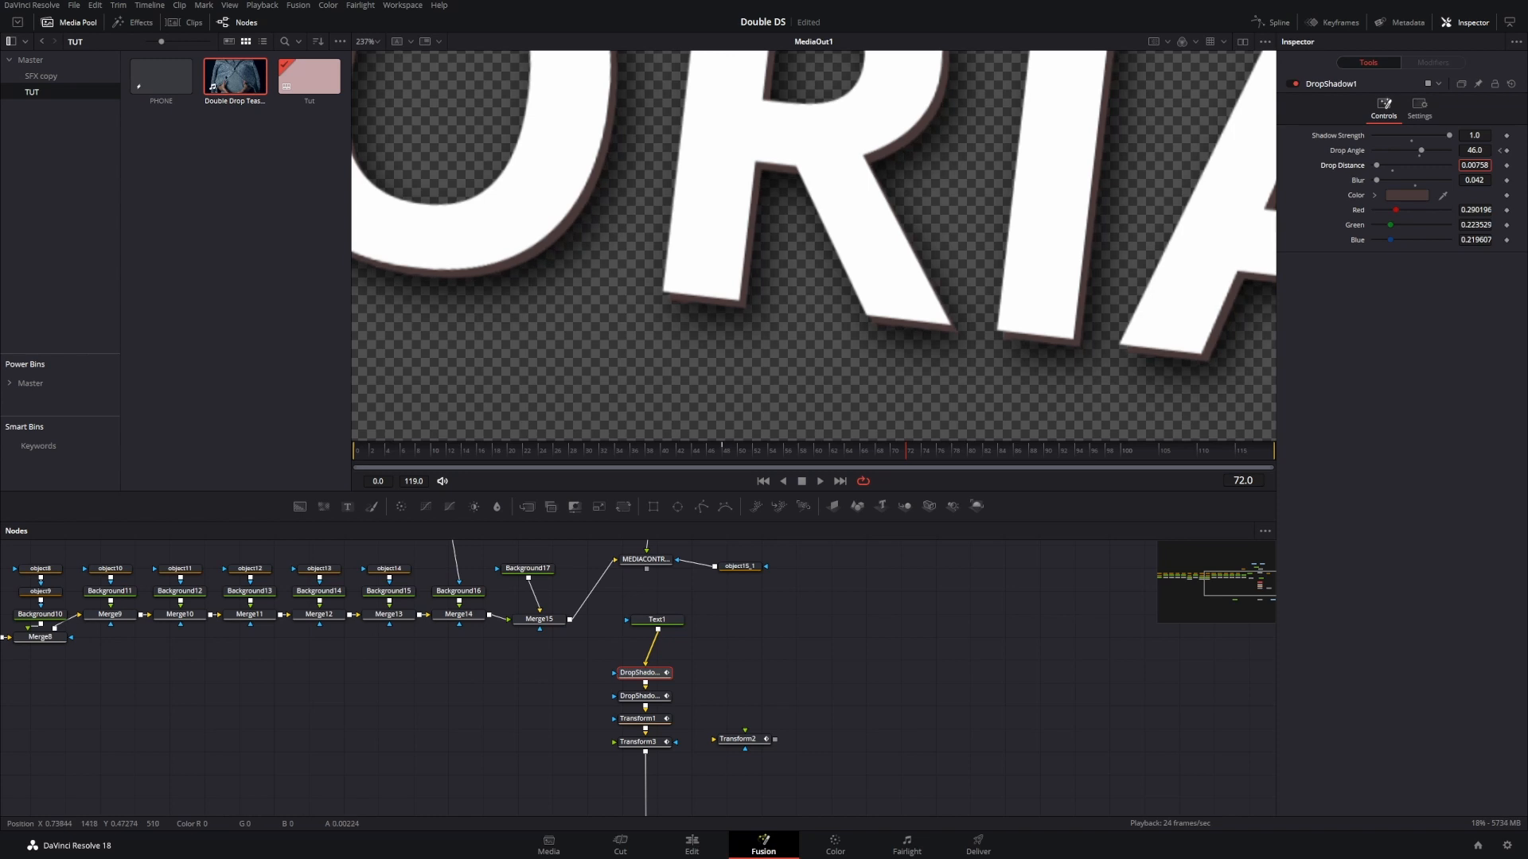
scroll(985, 247, down, 5)
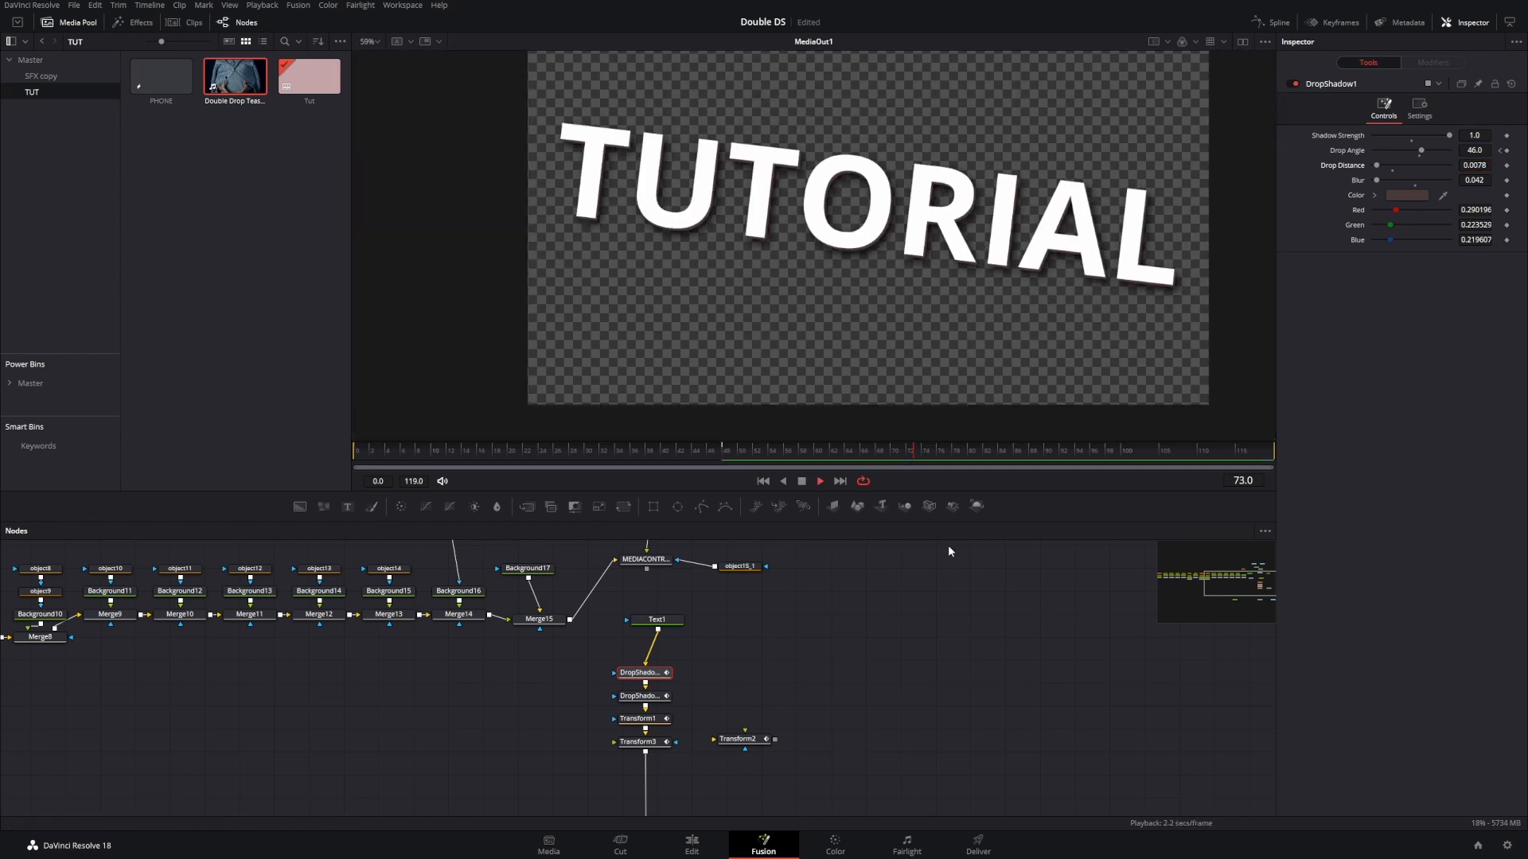
scroll(1207, 257, up, 1)
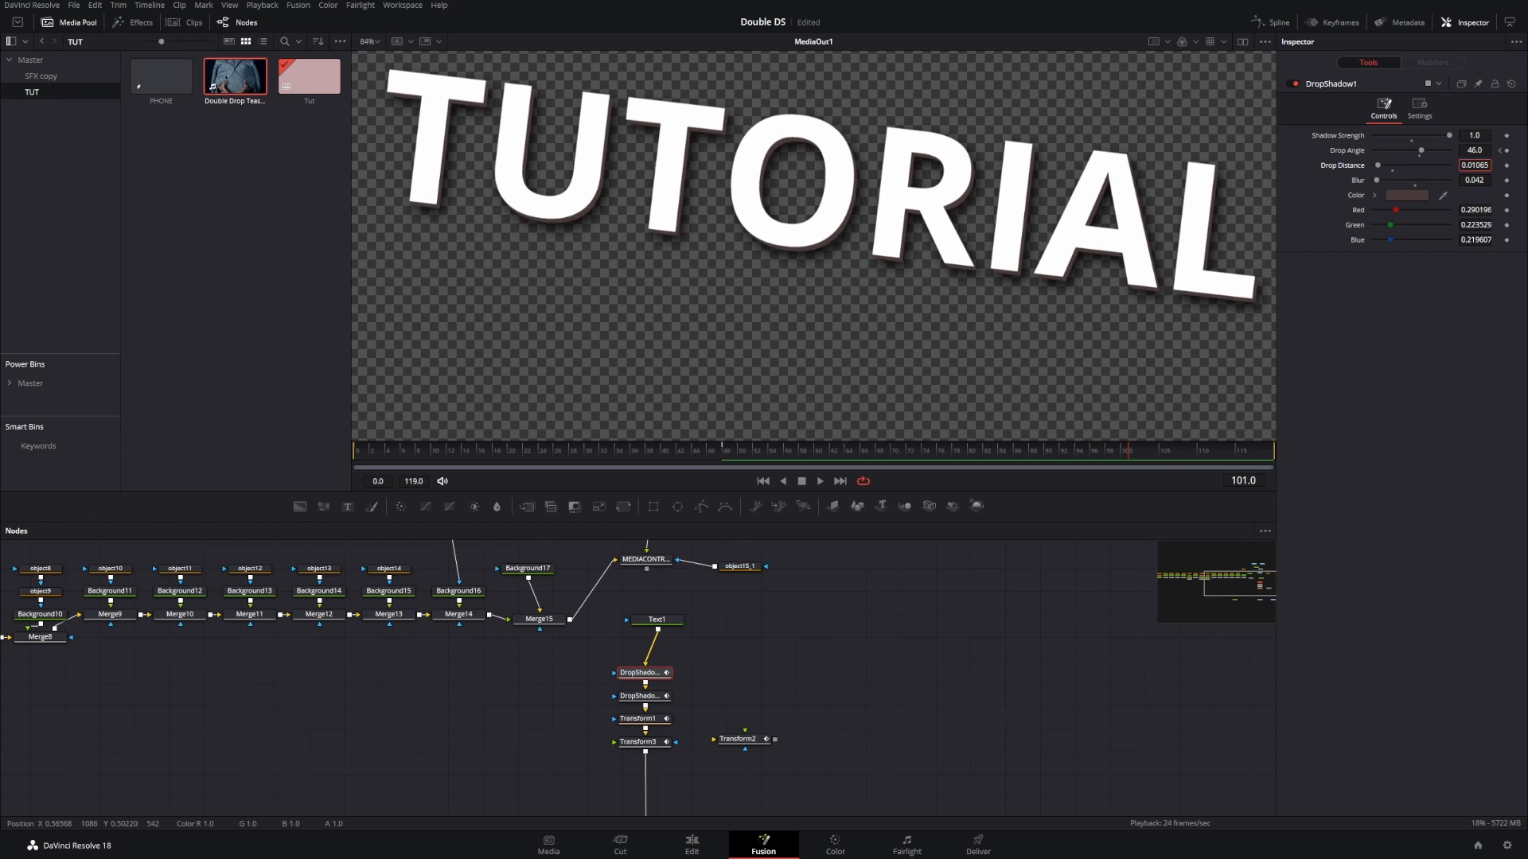